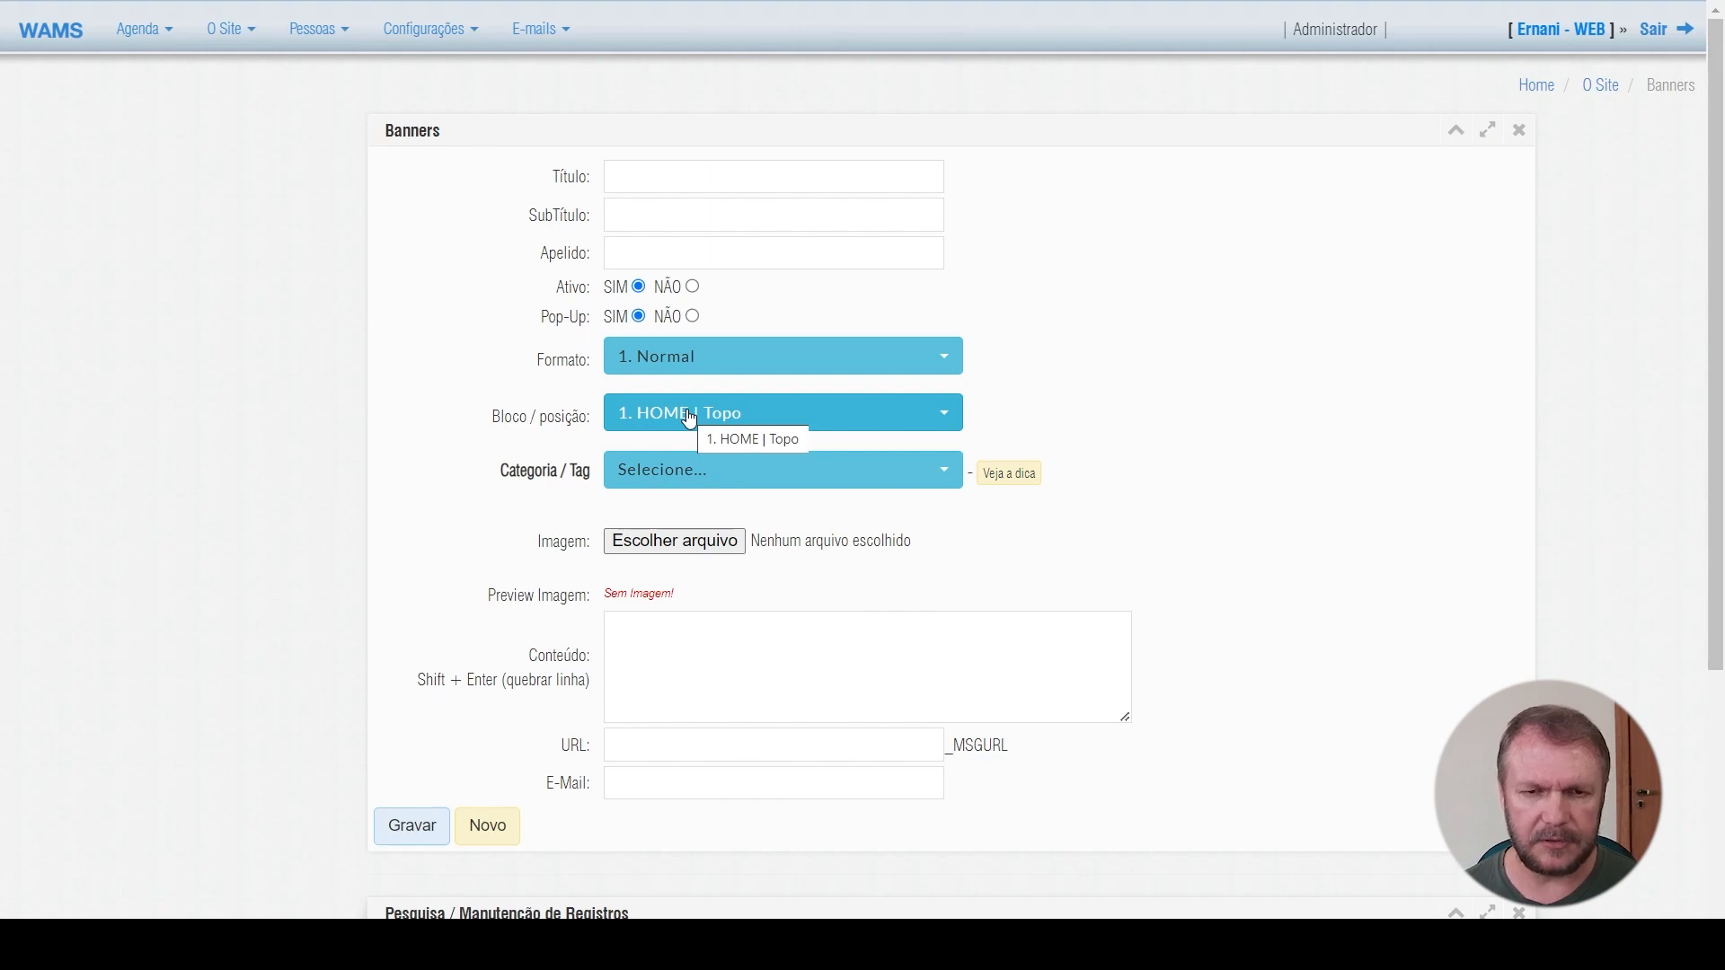
pyautogui.click(689, 419)
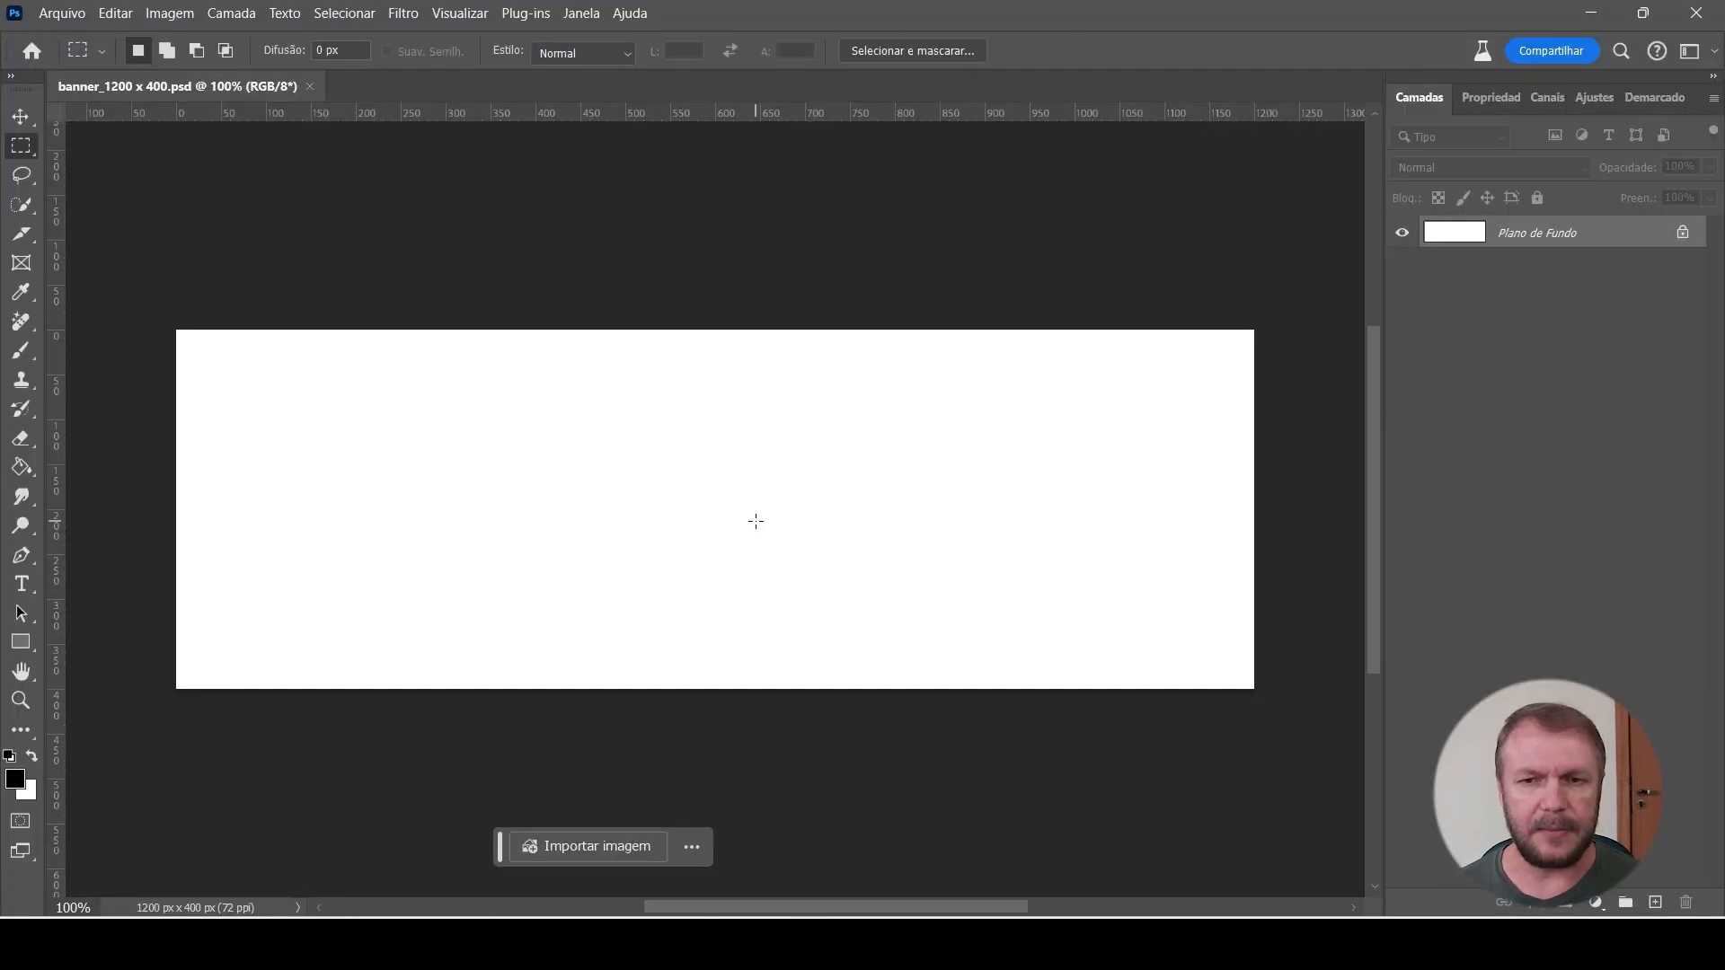
# Create a new blank document 1200 px wide and 400 px high in Photoshop
pyautogui.click(62, 13)
pyautogui.click(80, 41)
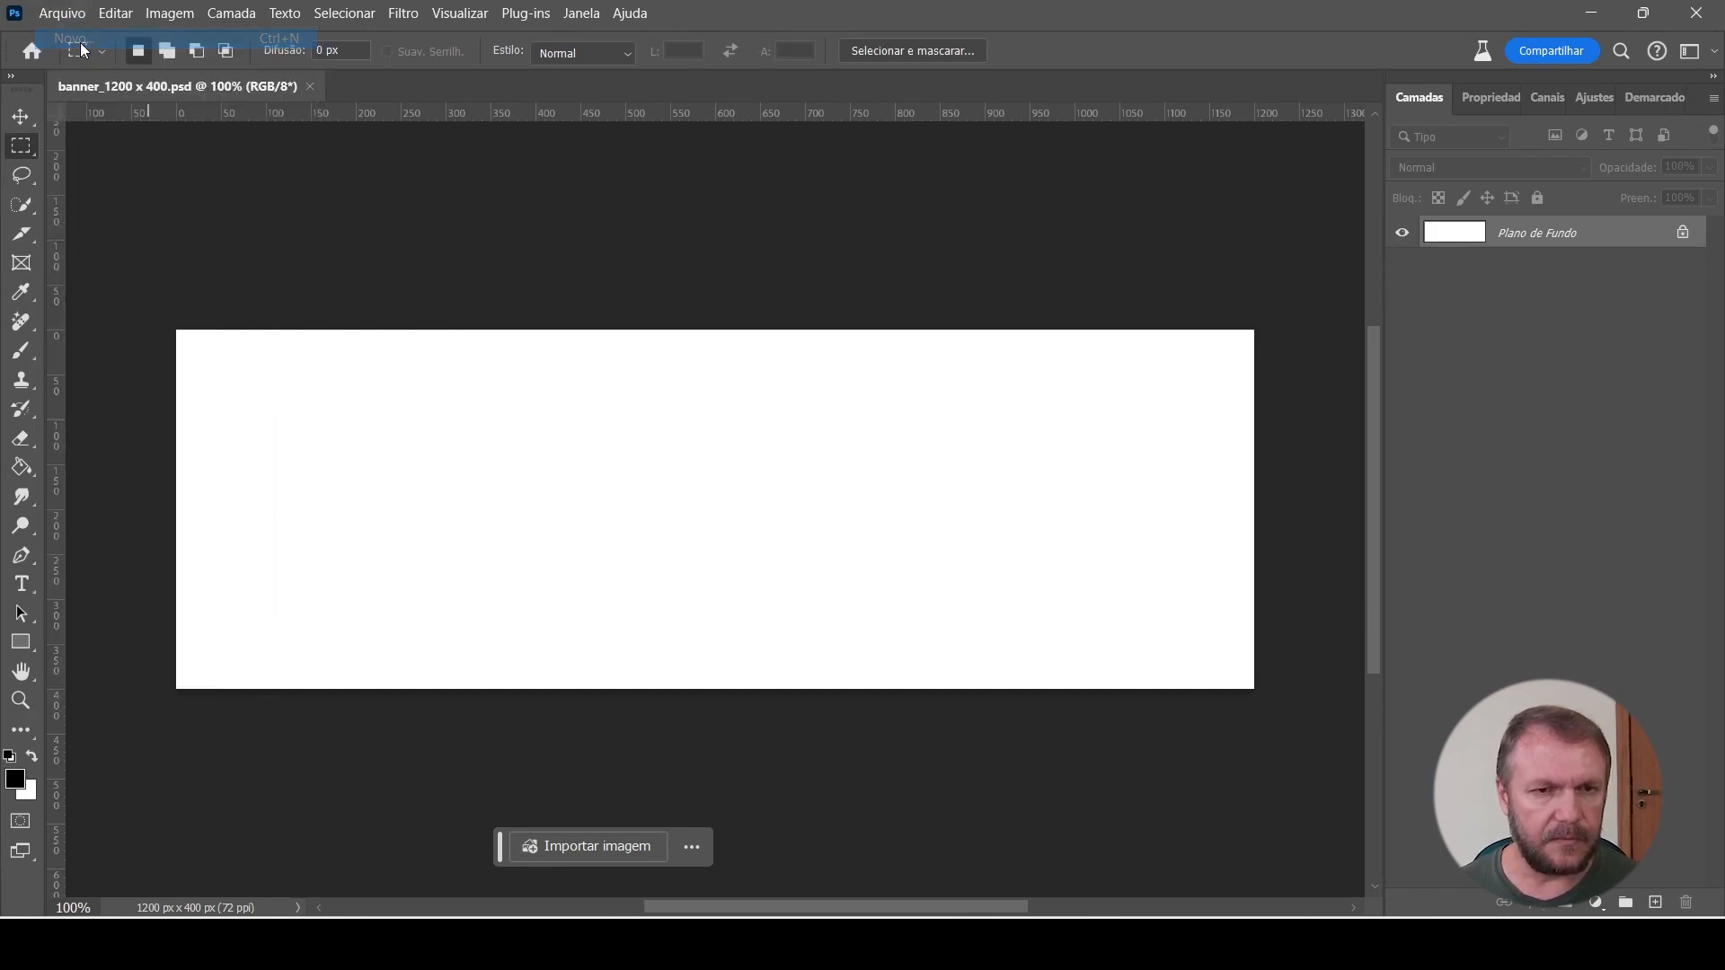
pyautogui.moveTo(1308, 61); pyautogui.dragTo(951, 65)
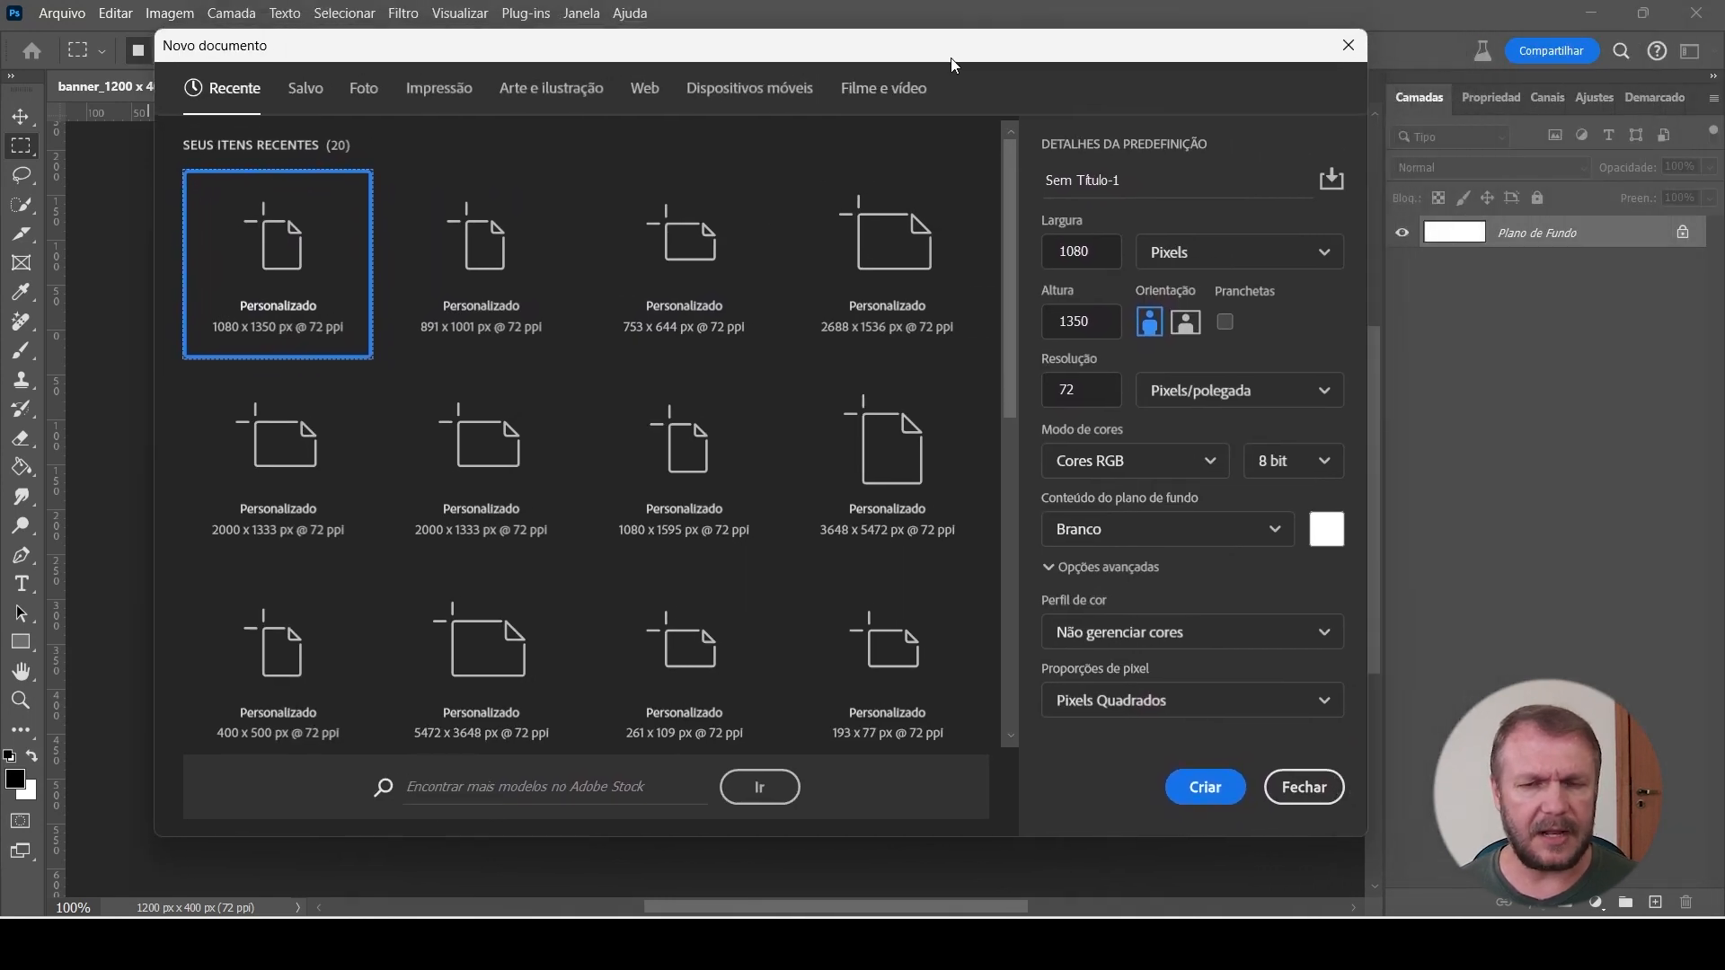
pyautogui.click(1096, 253)
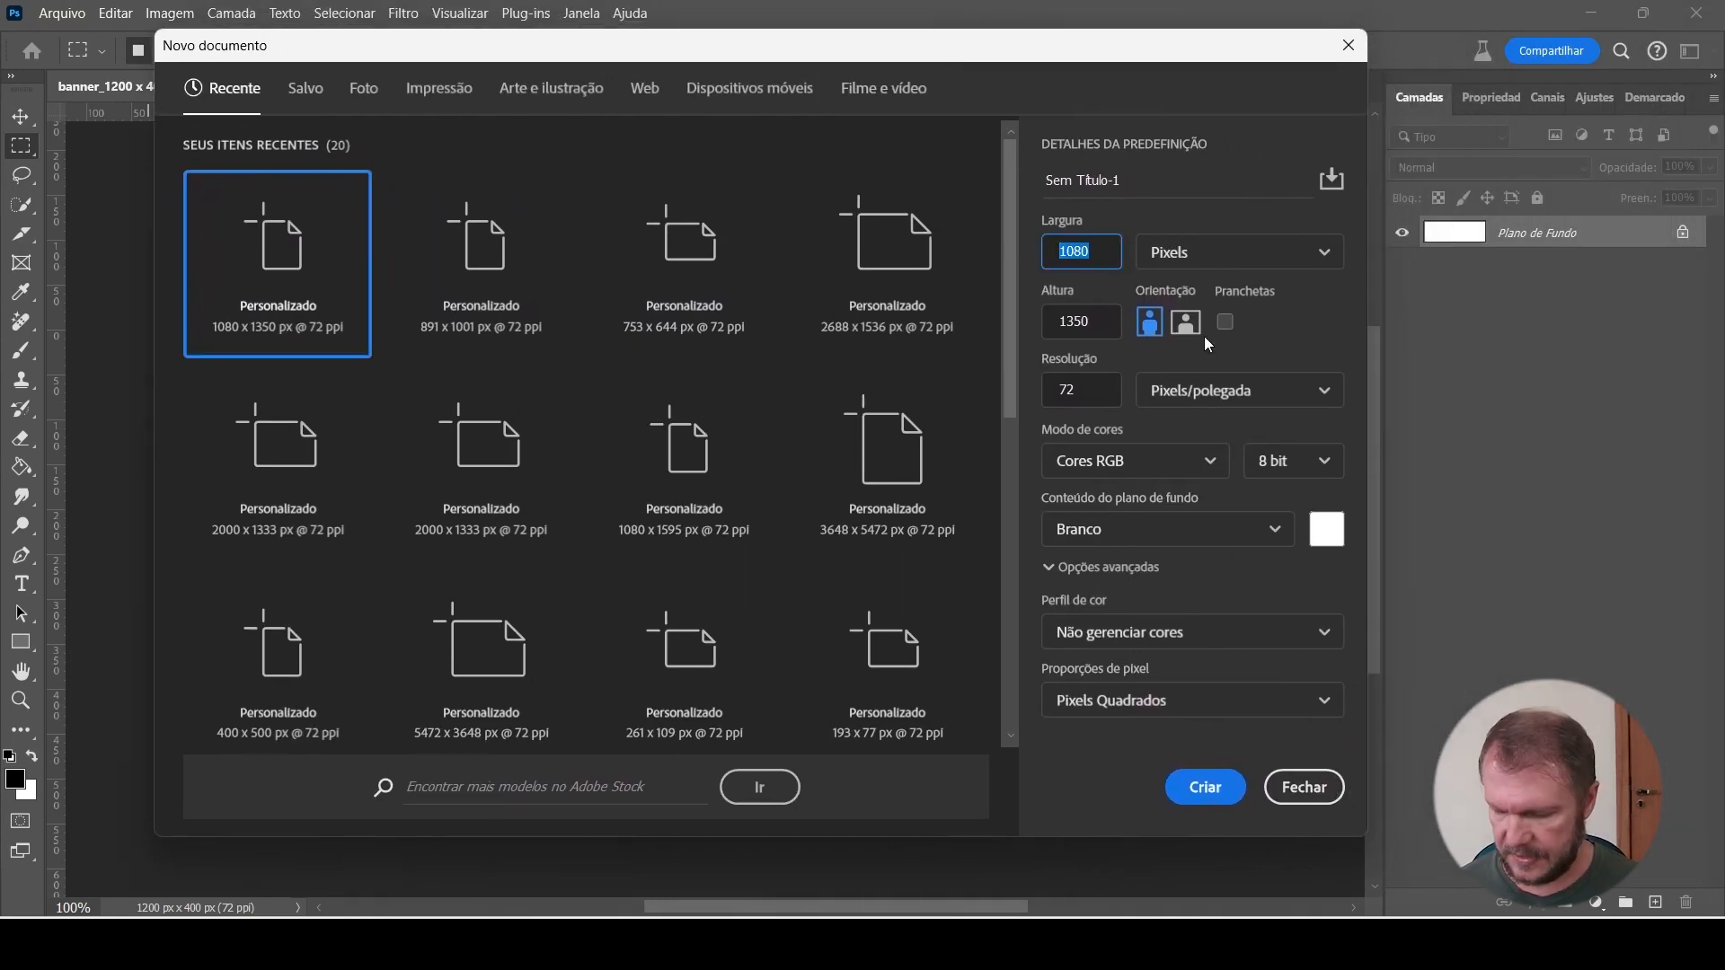
pyautogui.write('1200')
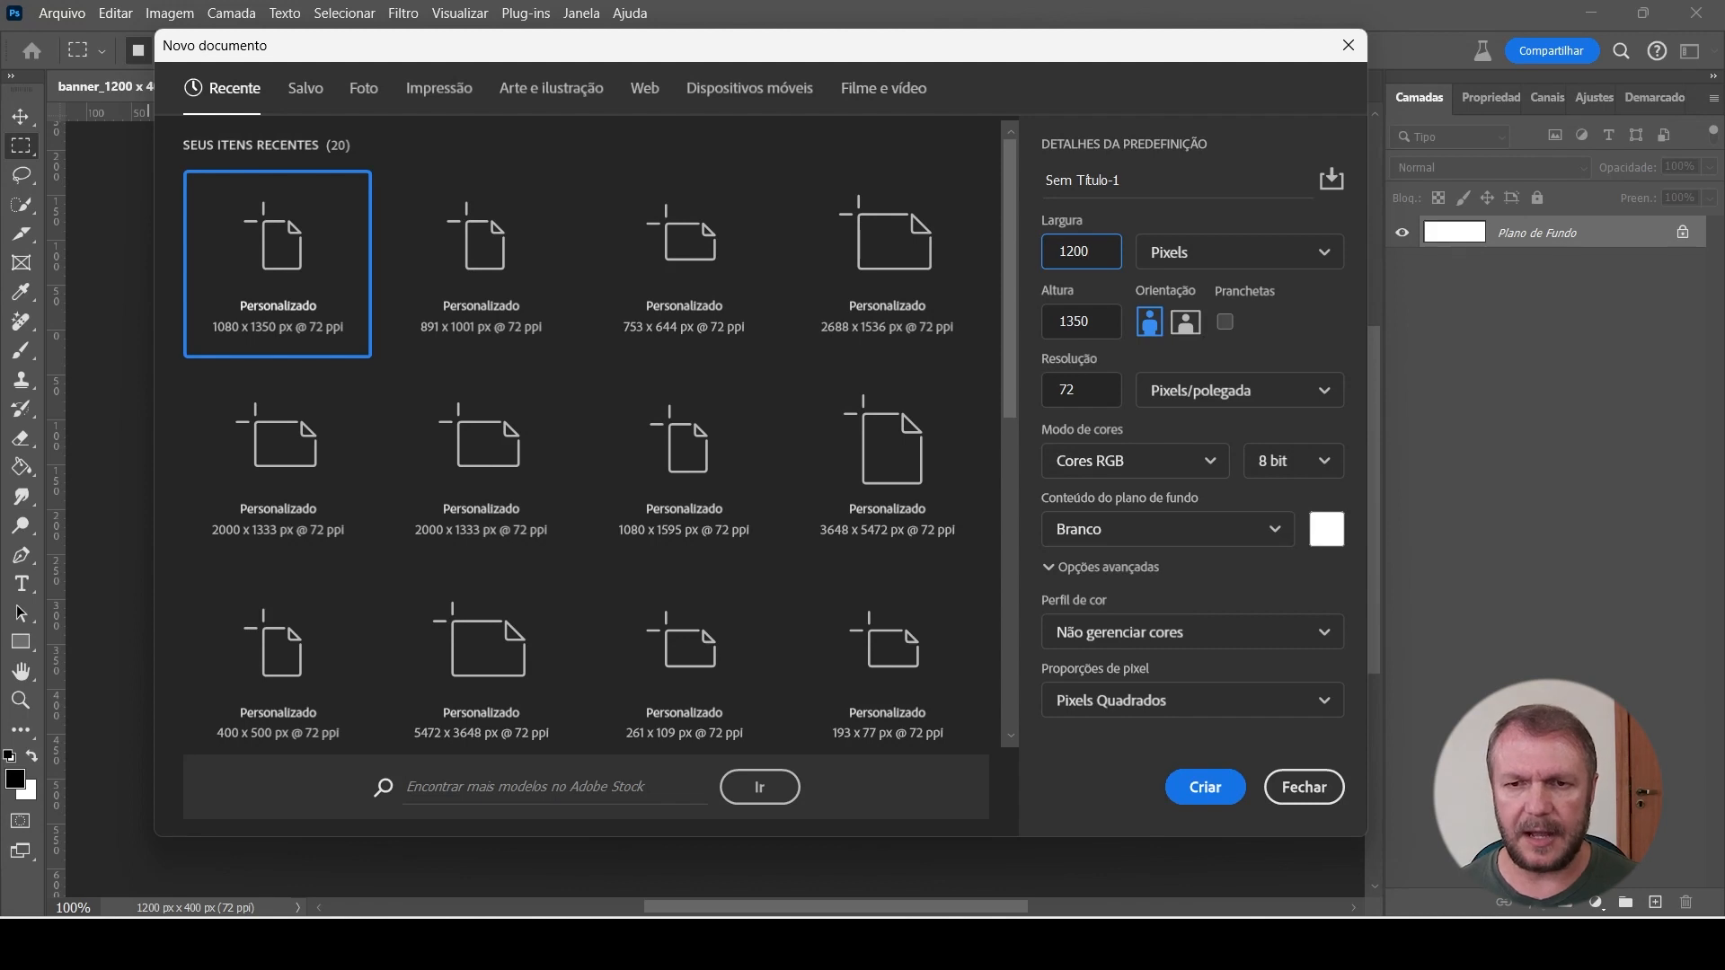
pyautogui.click(1093, 323)
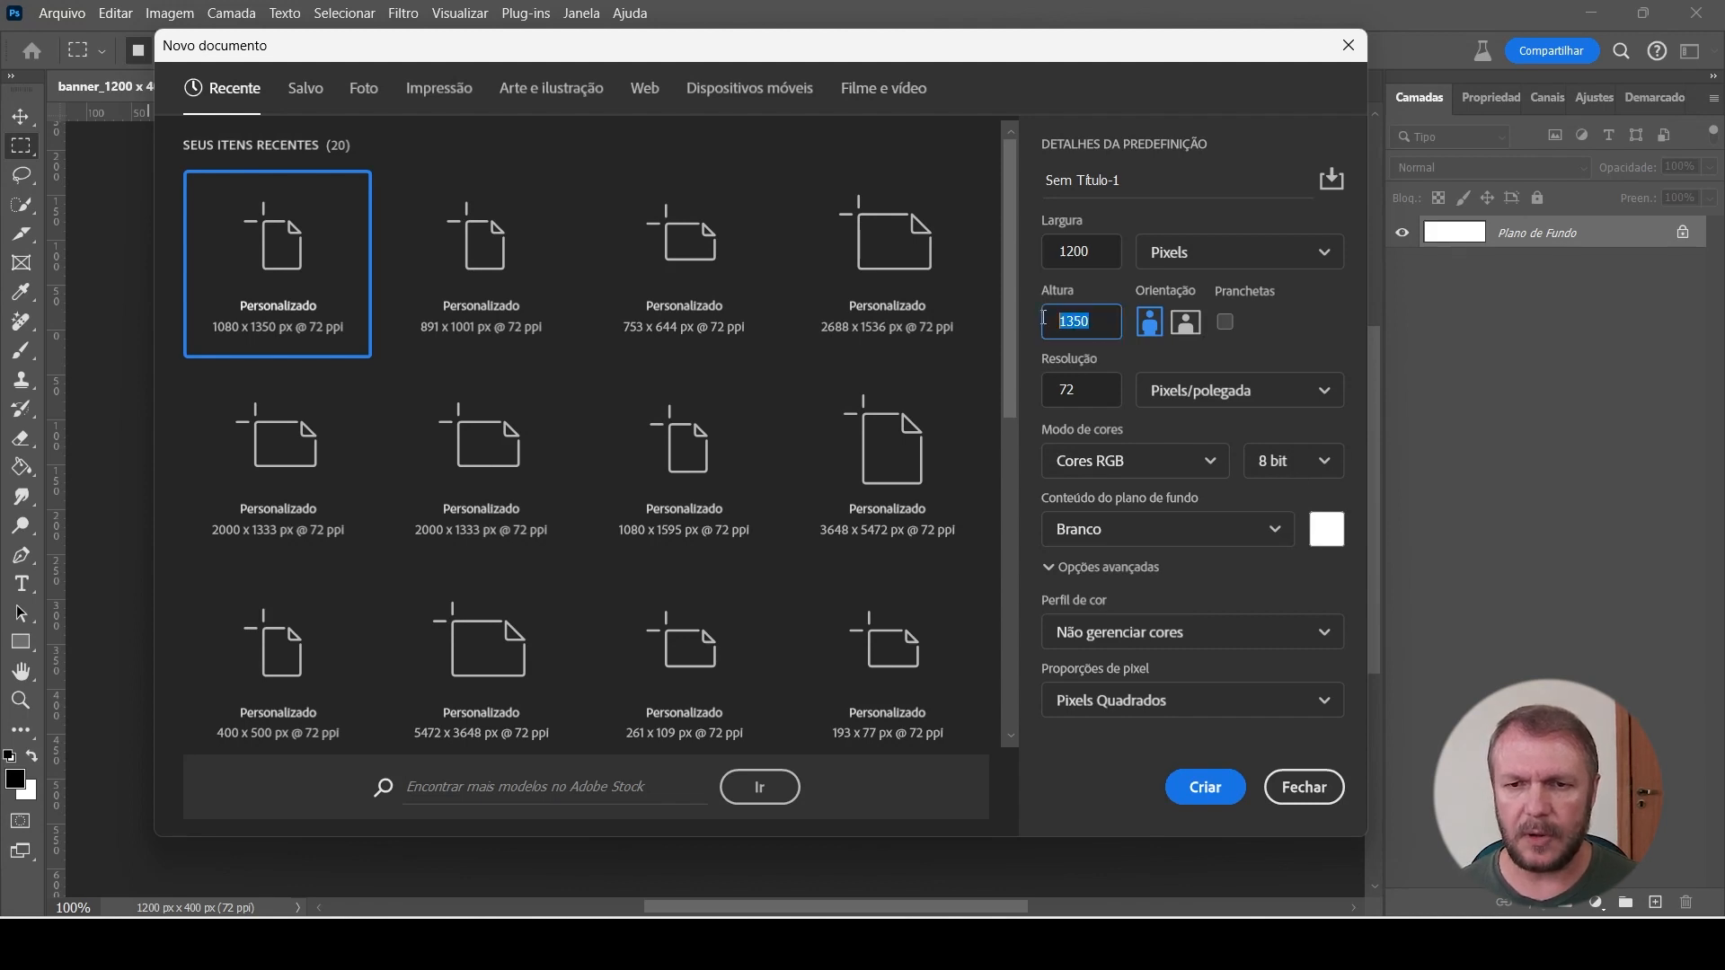
pyautogui.write('400')
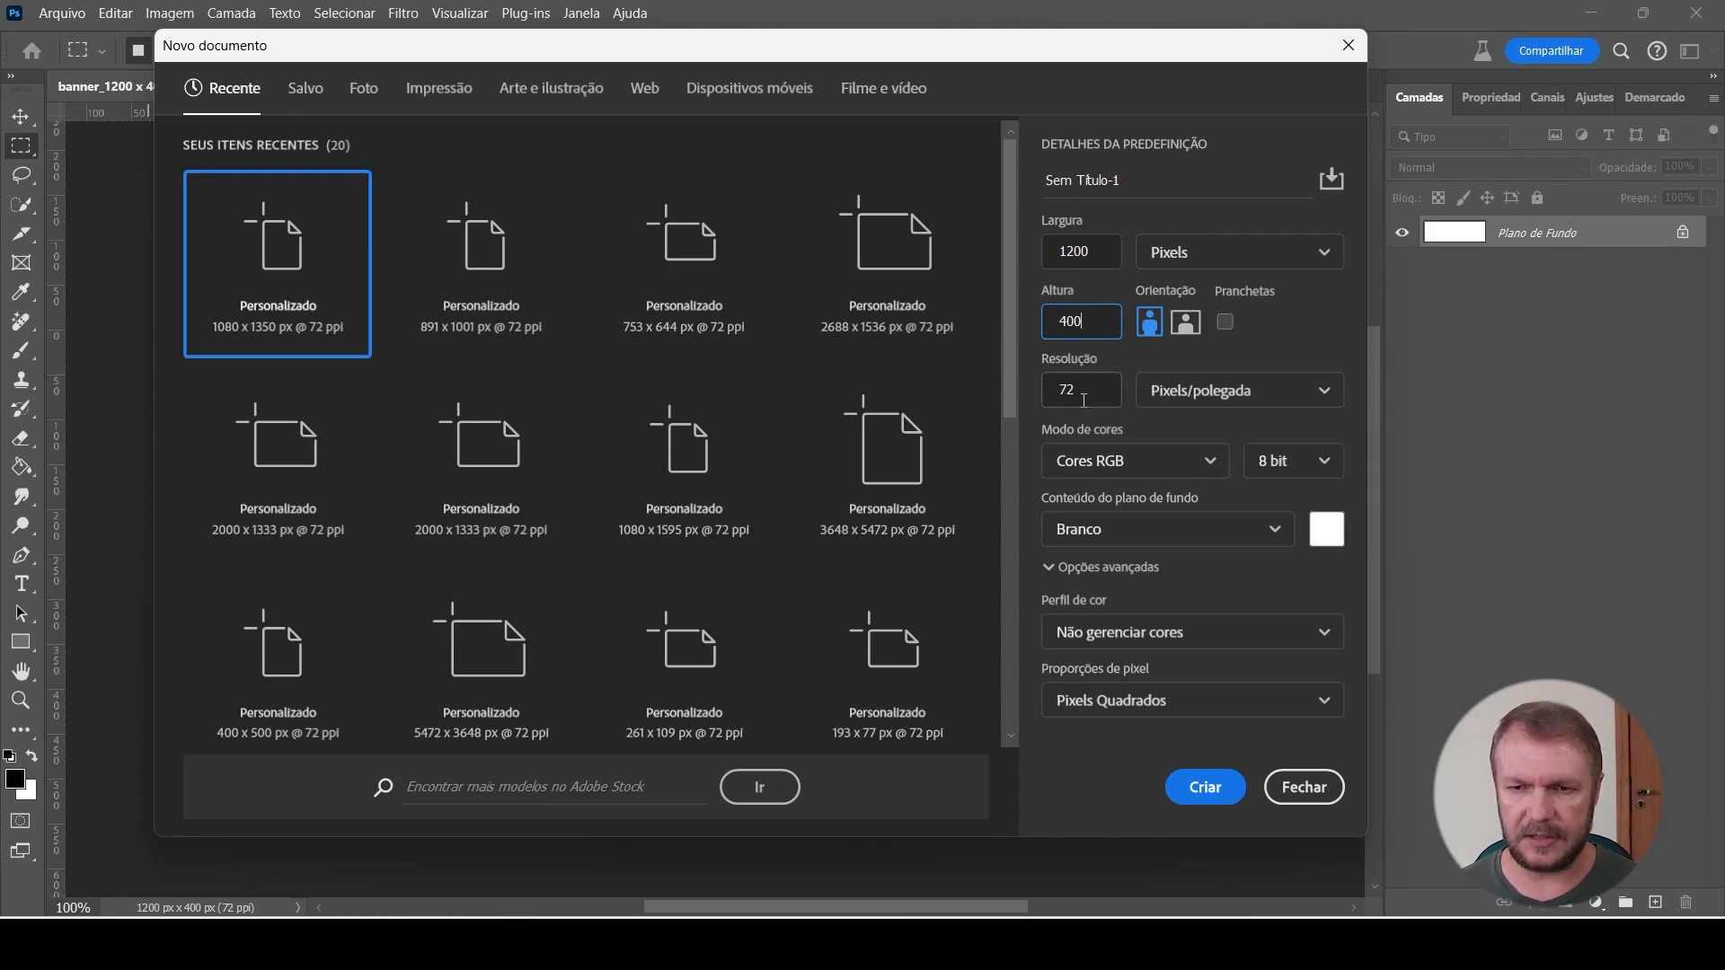
pyautogui.click(1203, 795)
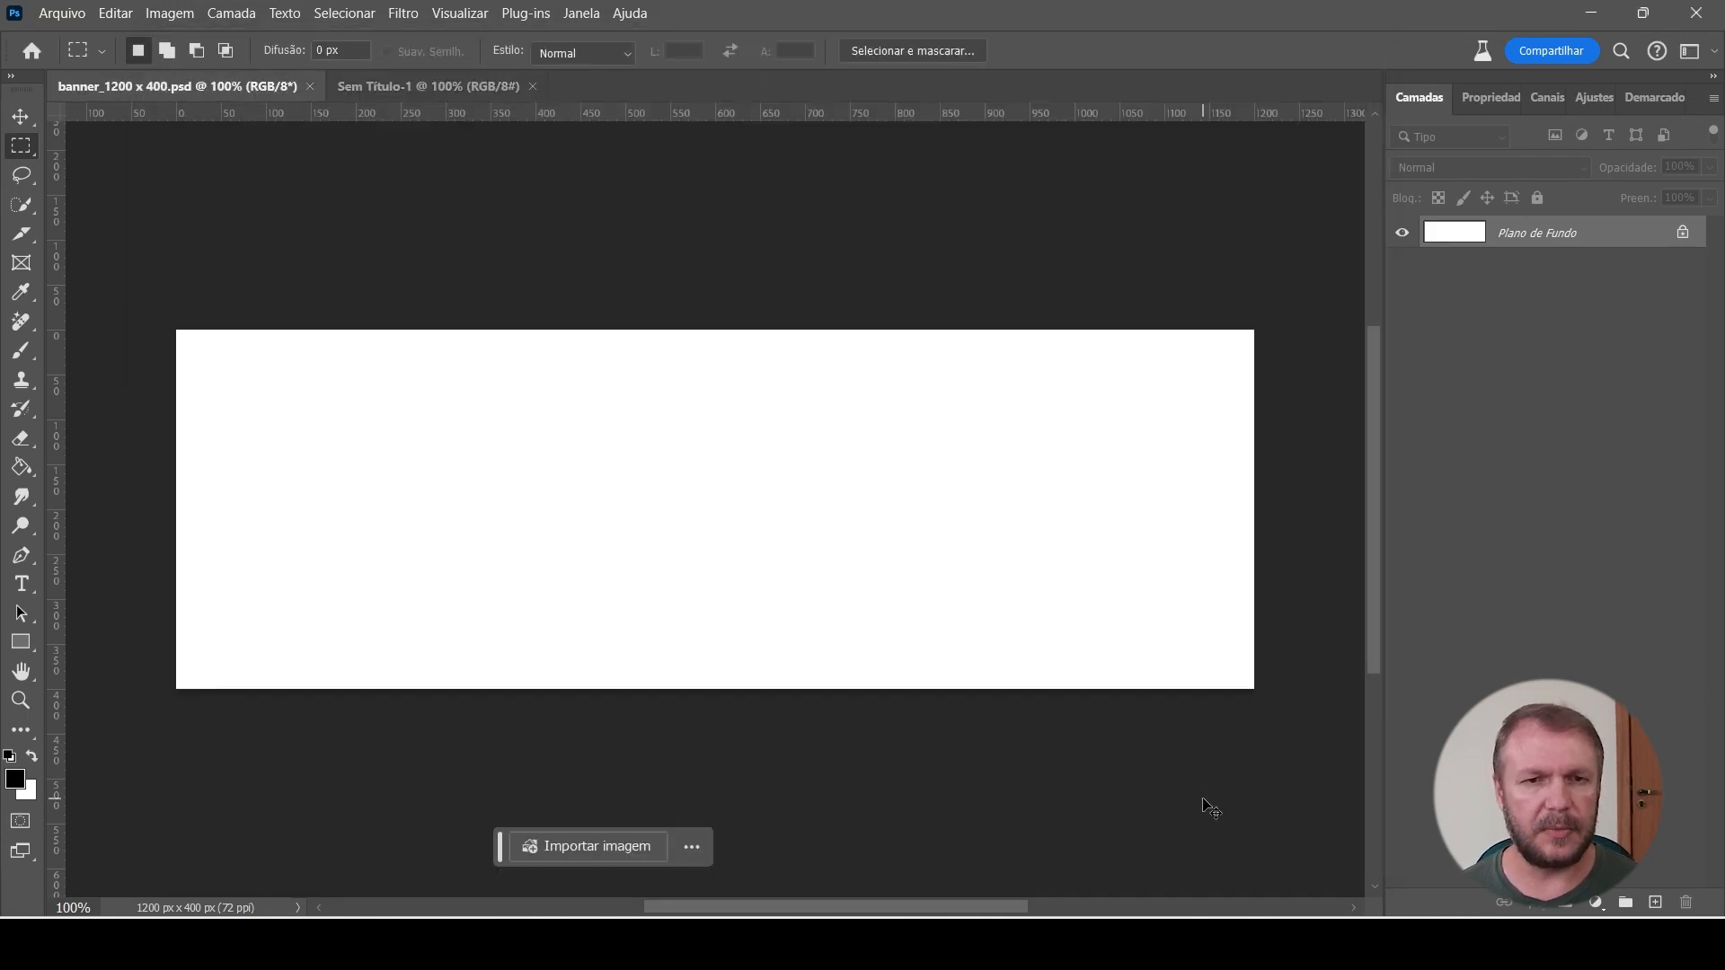
# Switch between the open documents and close banner_1200 x 400.psd, keeping the new untitled document open
pyautogui.hotkey('ctrl', 'Tab')
pyautogui.hotkey('ctrl', 'Tab')
pyautogui.hotkey('ctrl', 'Tab')
pyautogui.hotkey('ctrl', 'w')
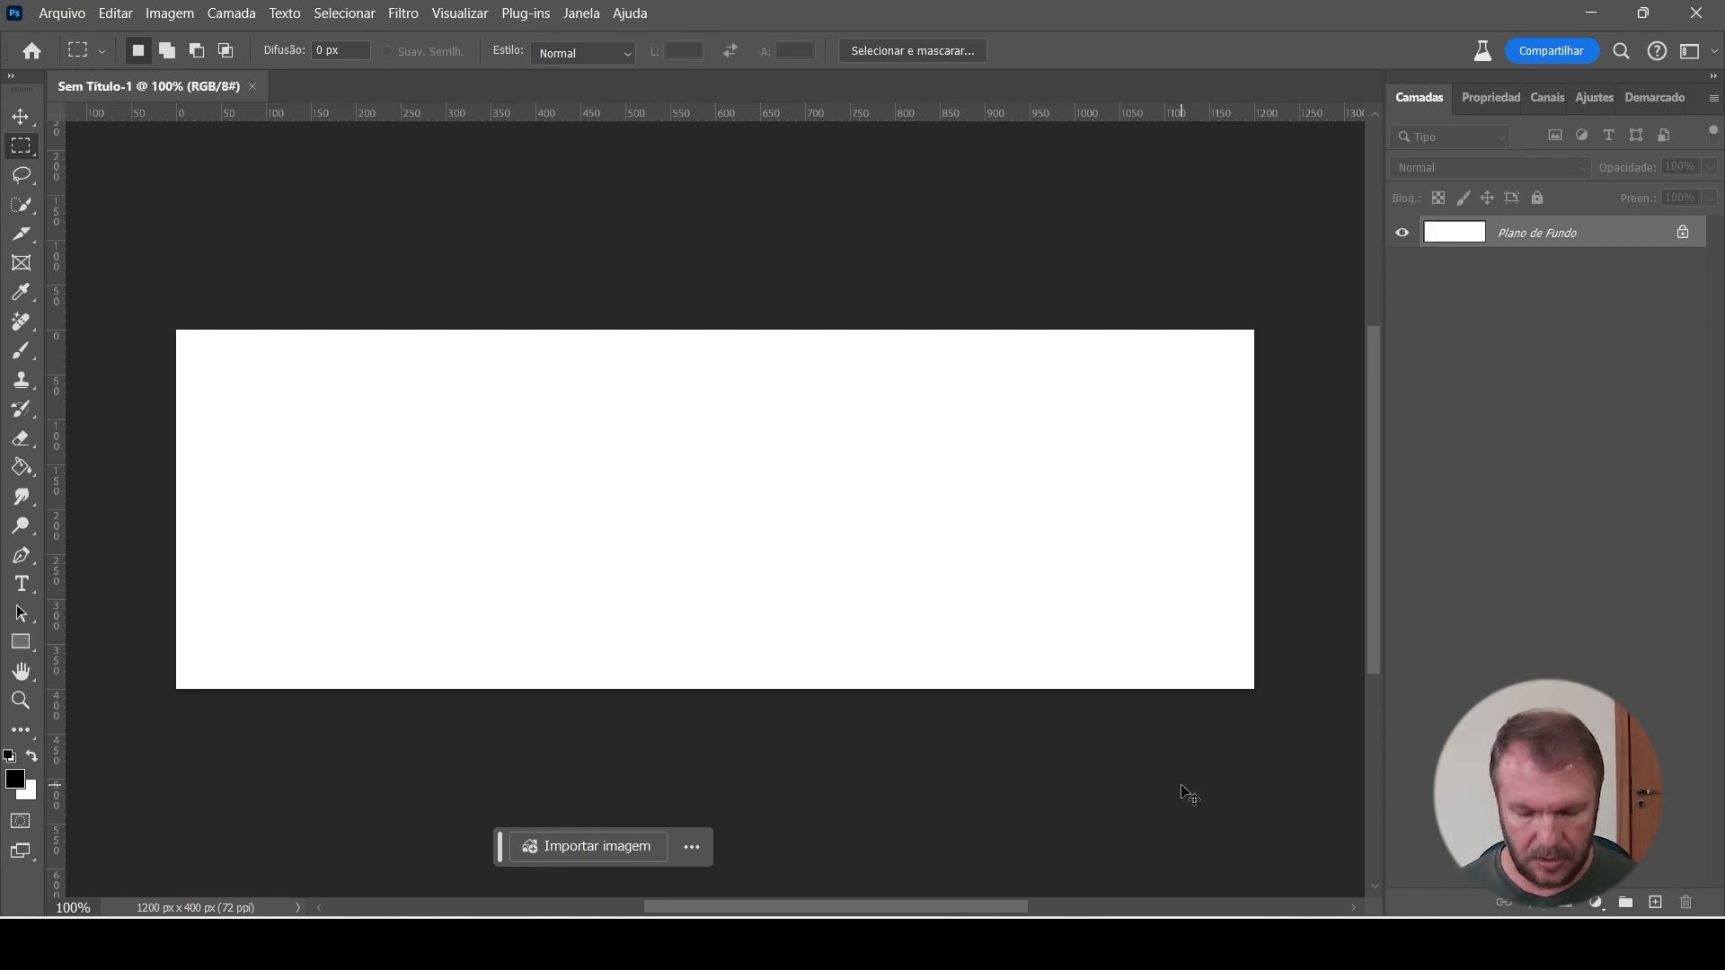
pyautogui.hotkey('ctrl', 'alt', 'i')
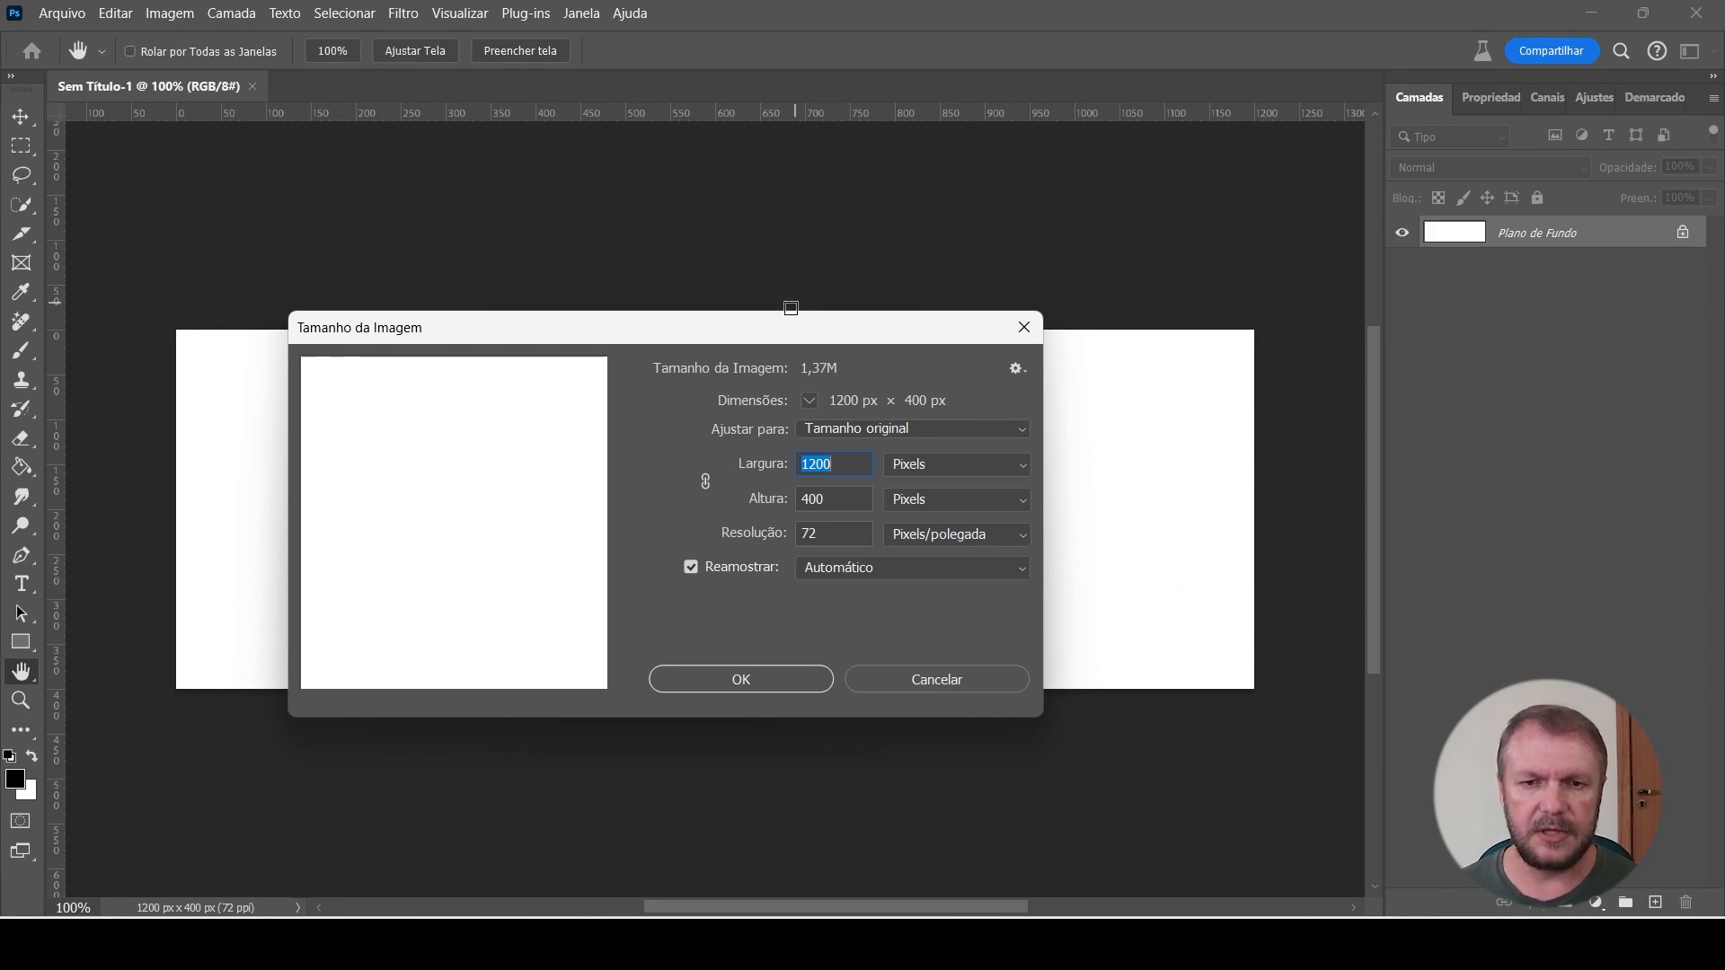
pyautogui.moveTo(783, 331); pyautogui.dragTo(891, 203)
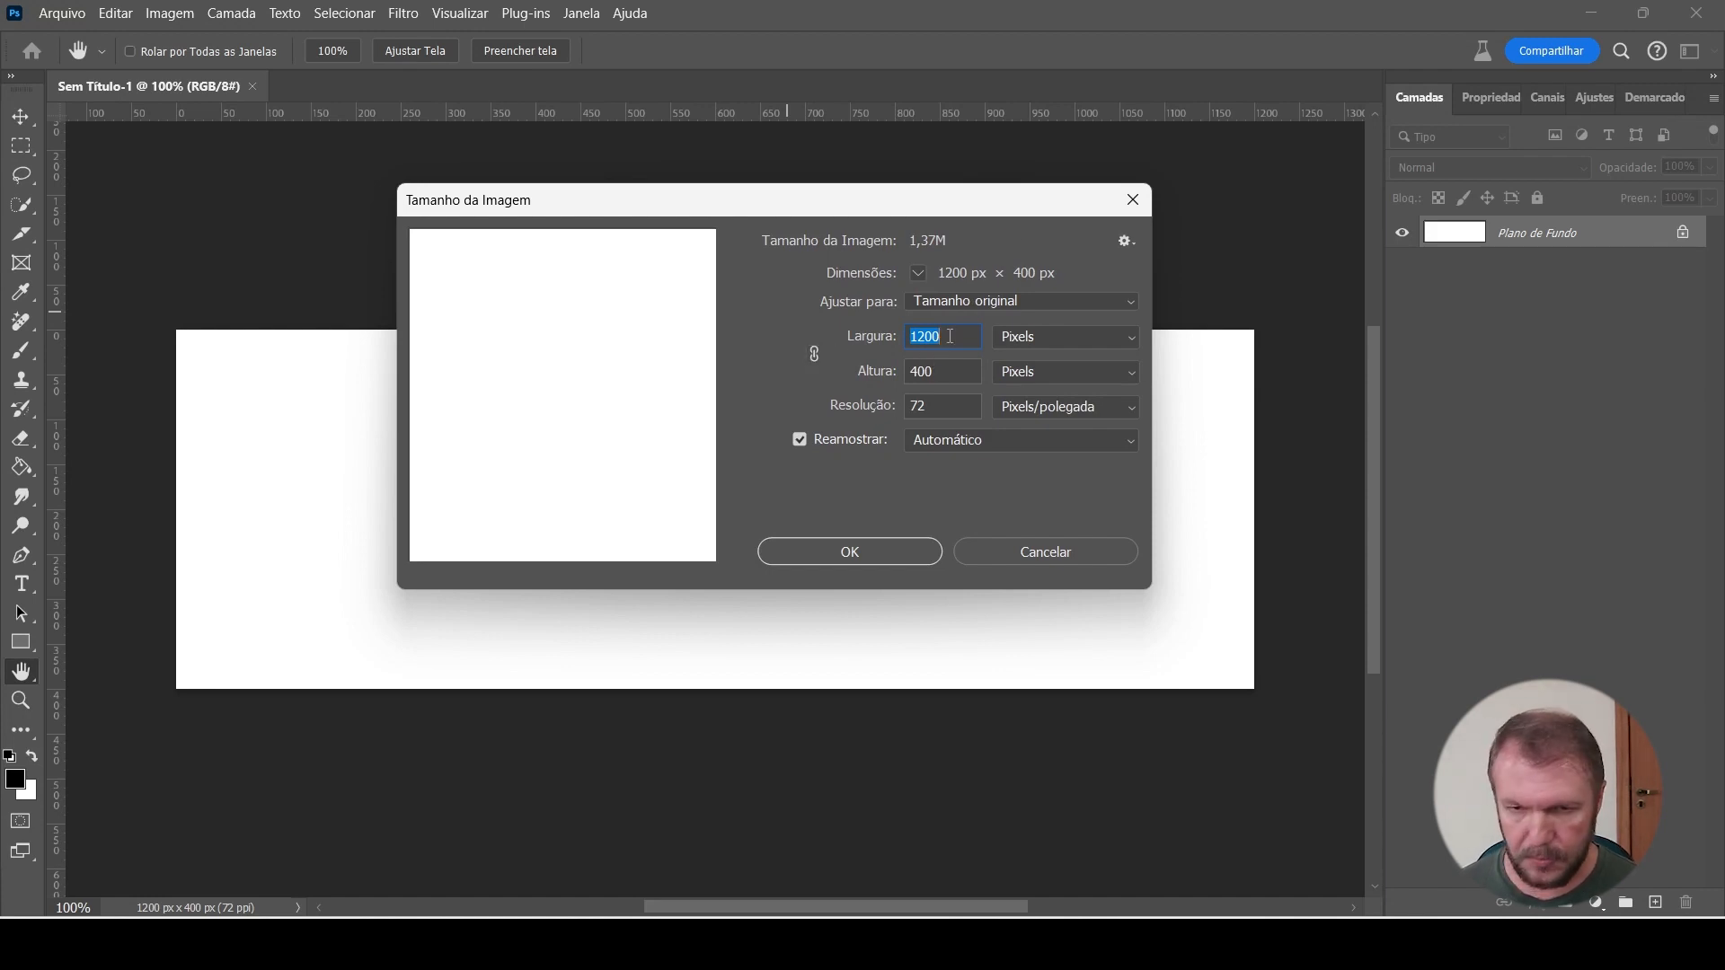
pyautogui.write('100')
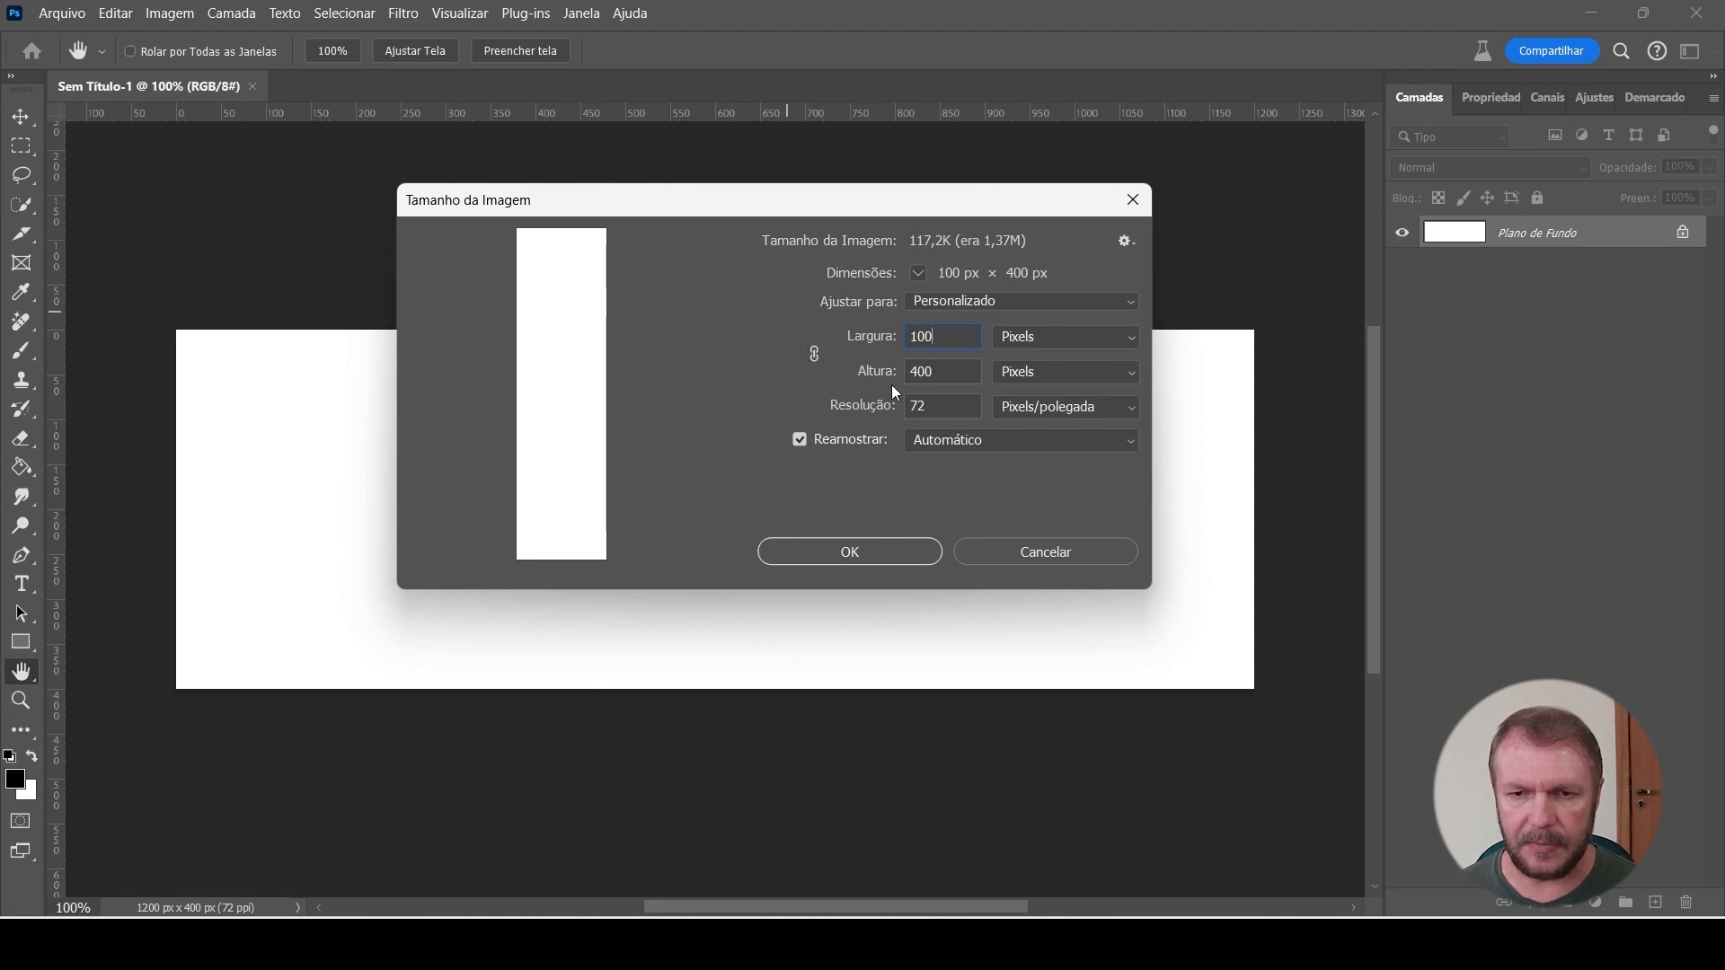
pyautogui.click(813, 354)
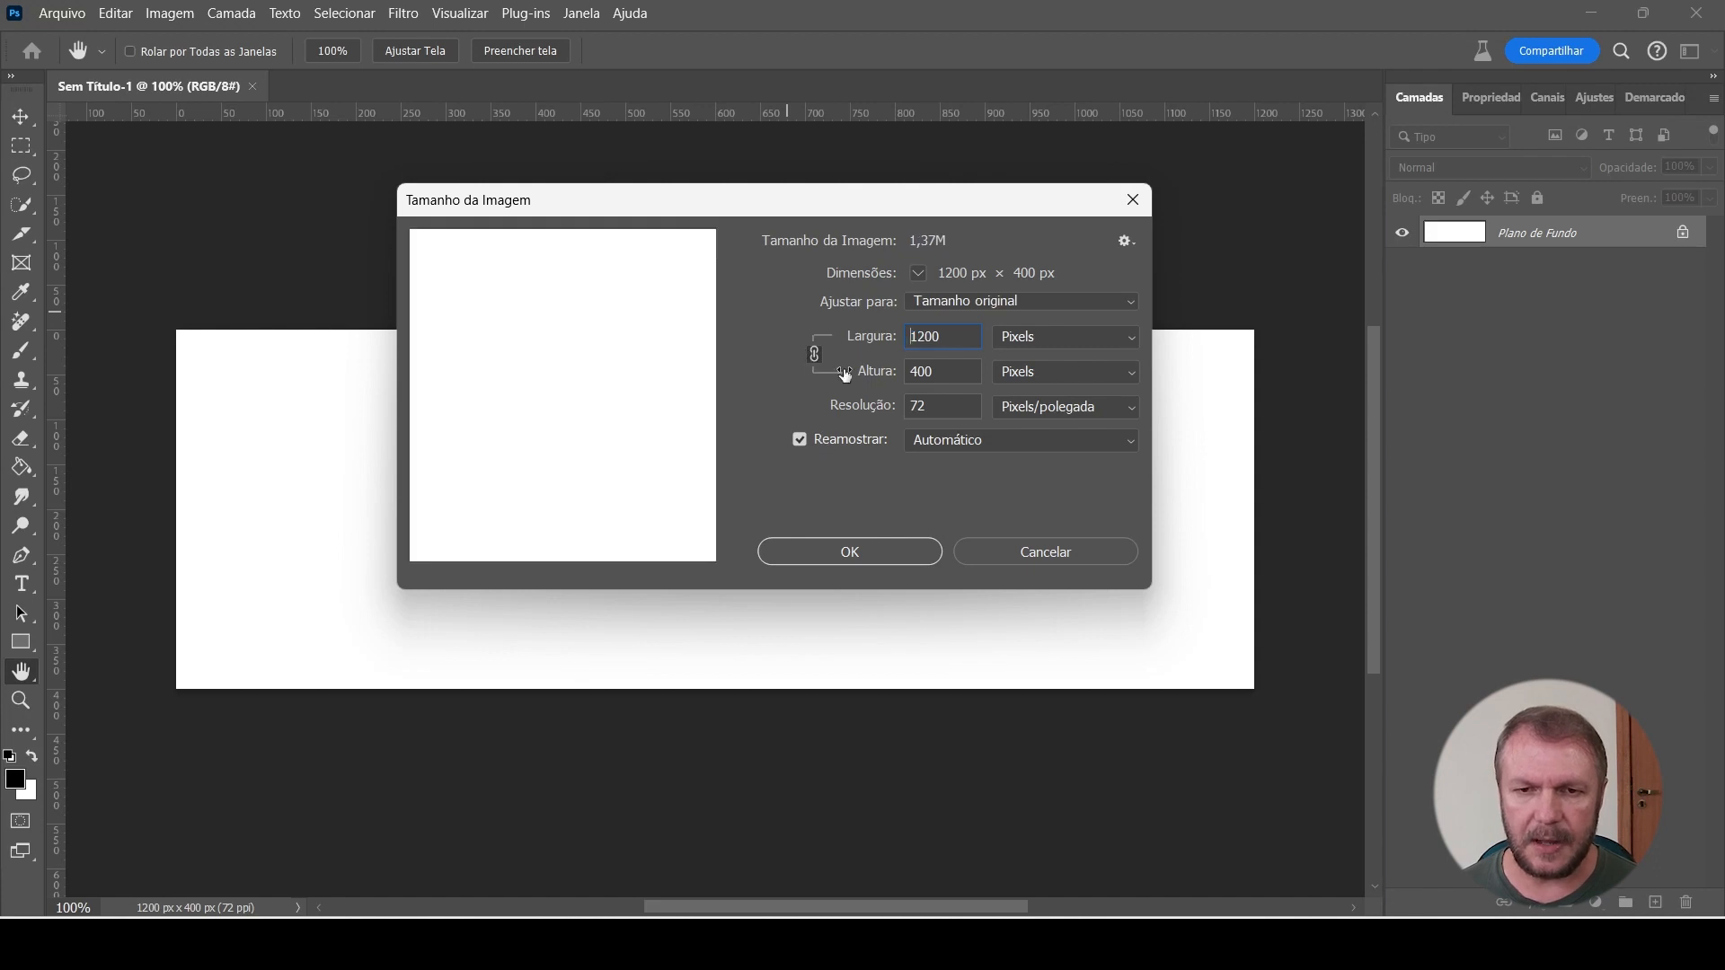
pyautogui.moveTo(954, 340); pyautogui.dragTo(904, 342)
pyautogui.write('100')
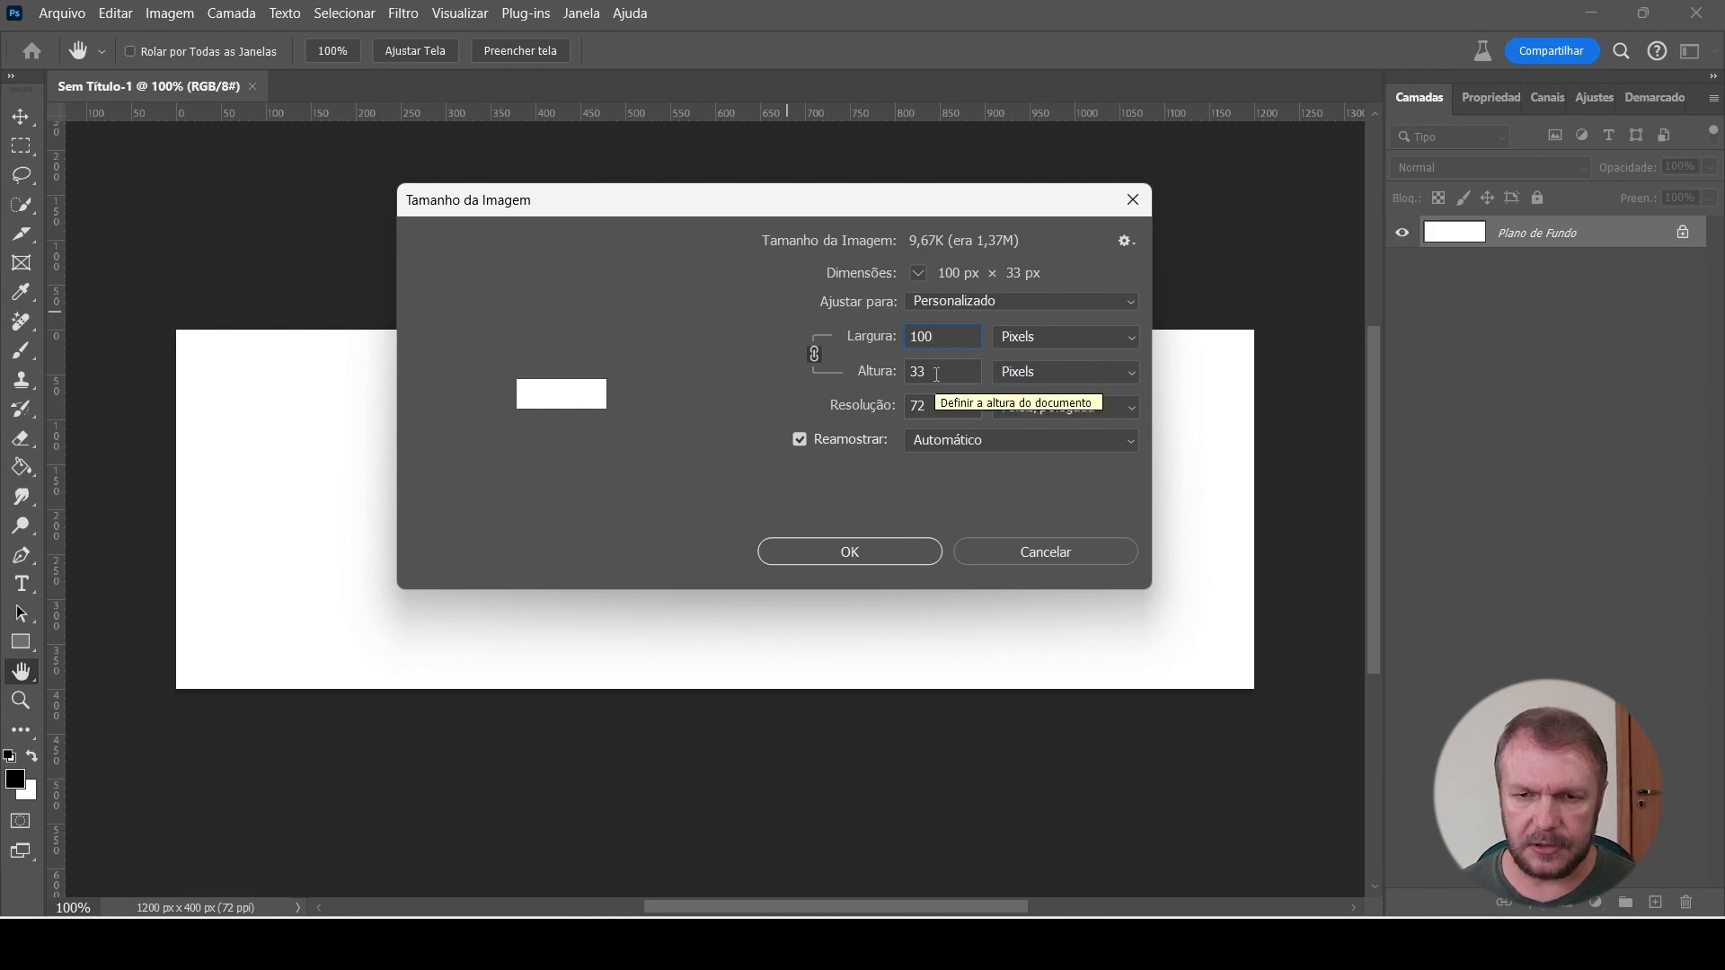
pyautogui.write('0')
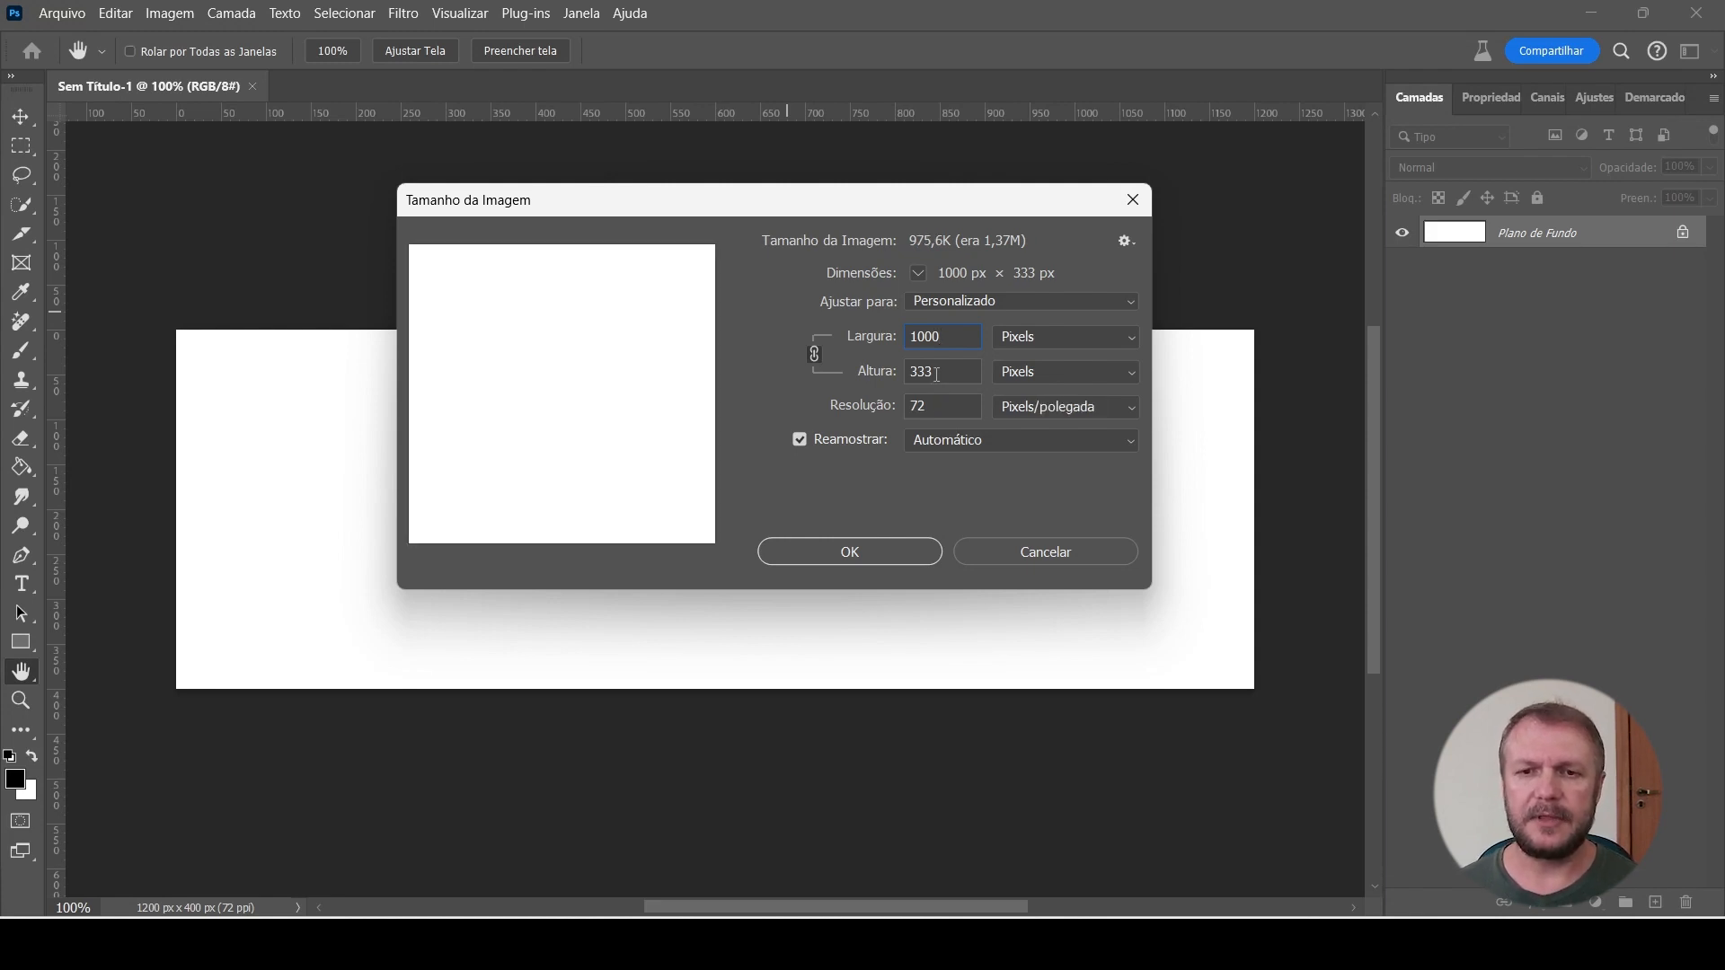
pyautogui.click(871, 334)
pyautogui.write('1200')
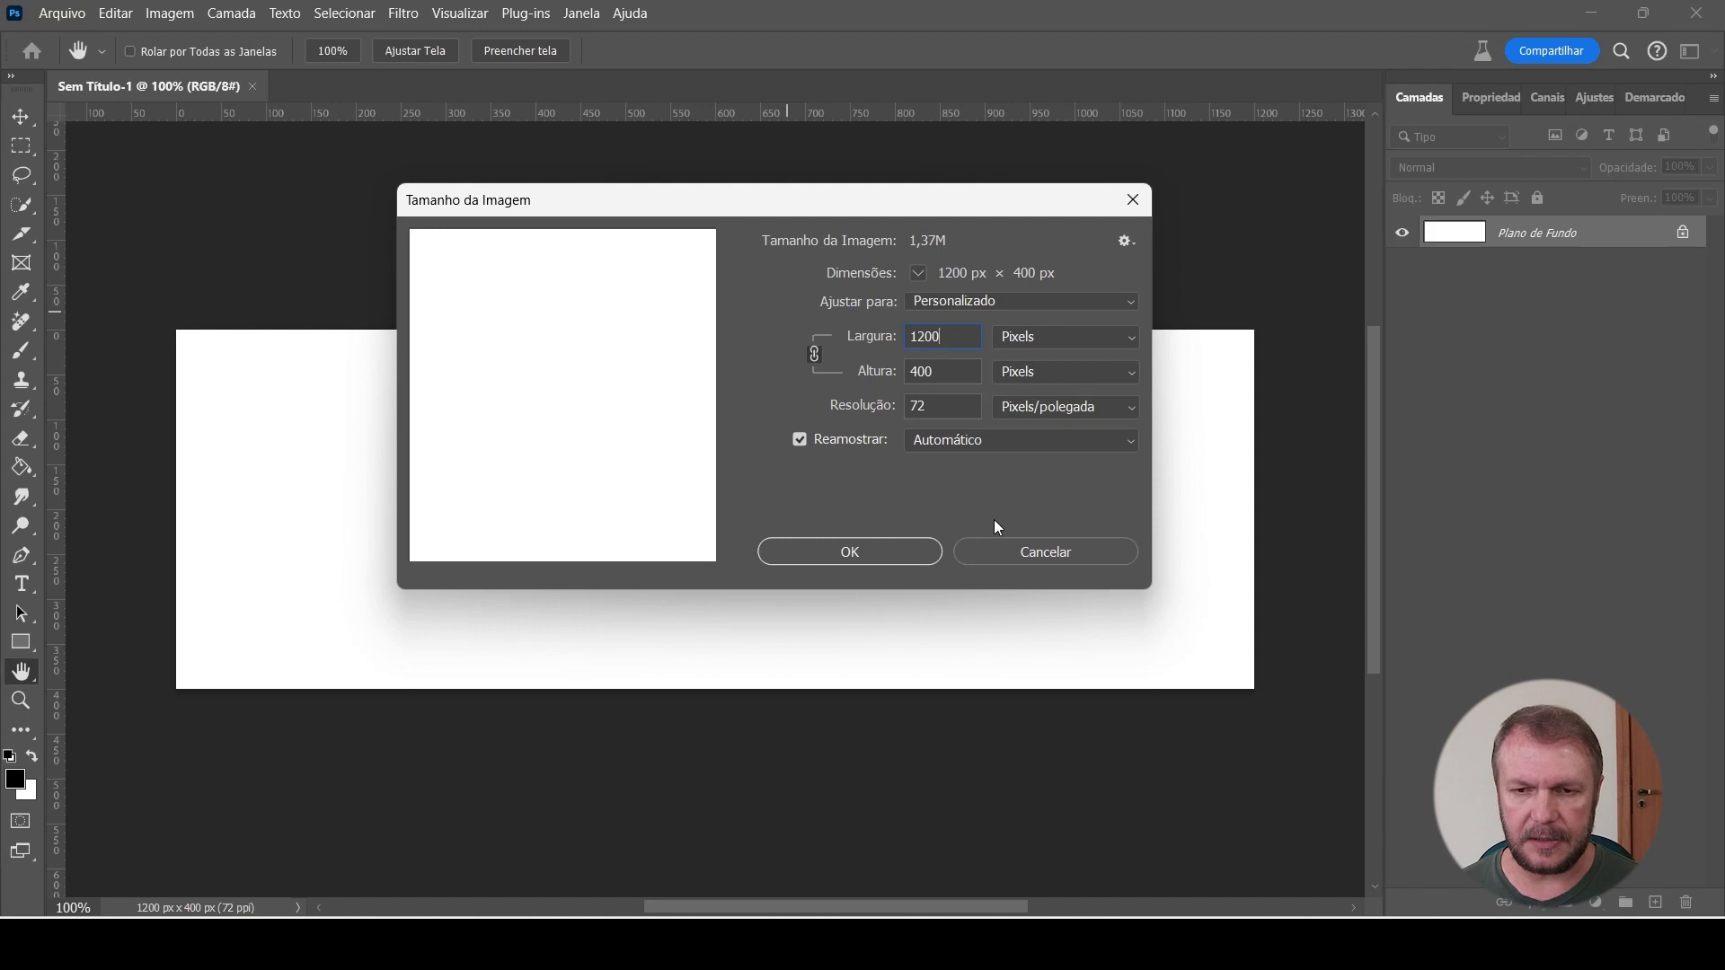
pyautogui.click(1038, 552)
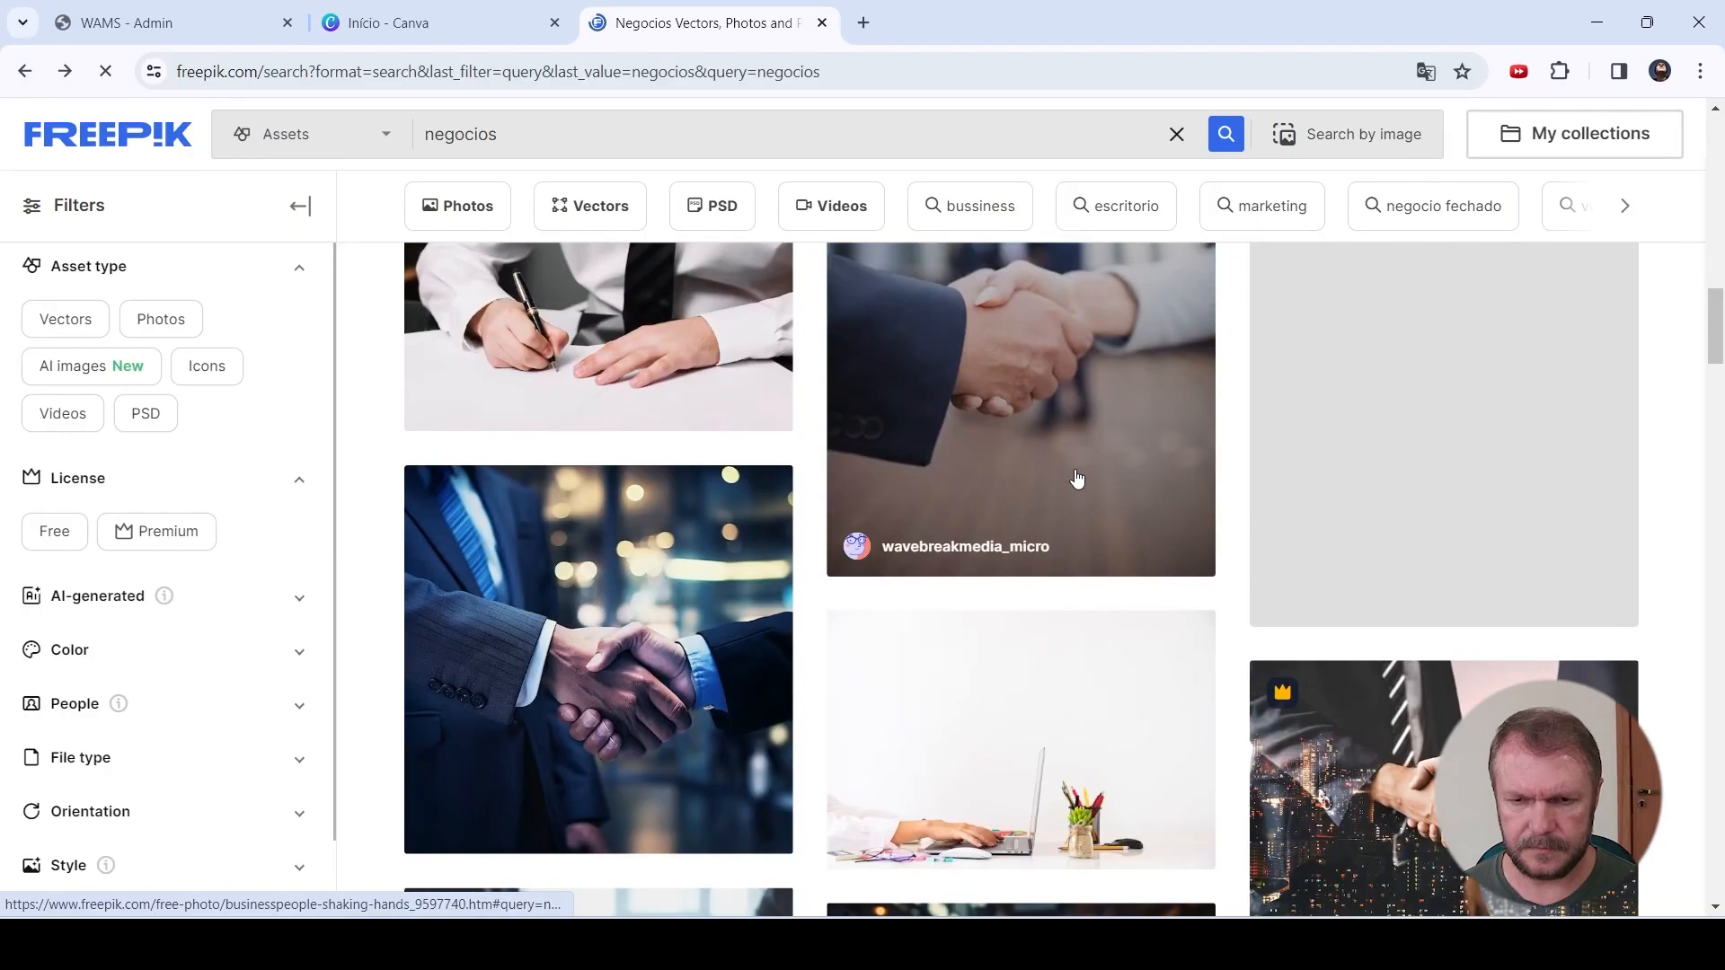
# In the browser's Freepik results for negocios, open the image of the businessman walking with a briefcase and copy it
pyautogui.scroll(-3, 1078, 480)
pyautogui.scroll(-15, 1077, 476)
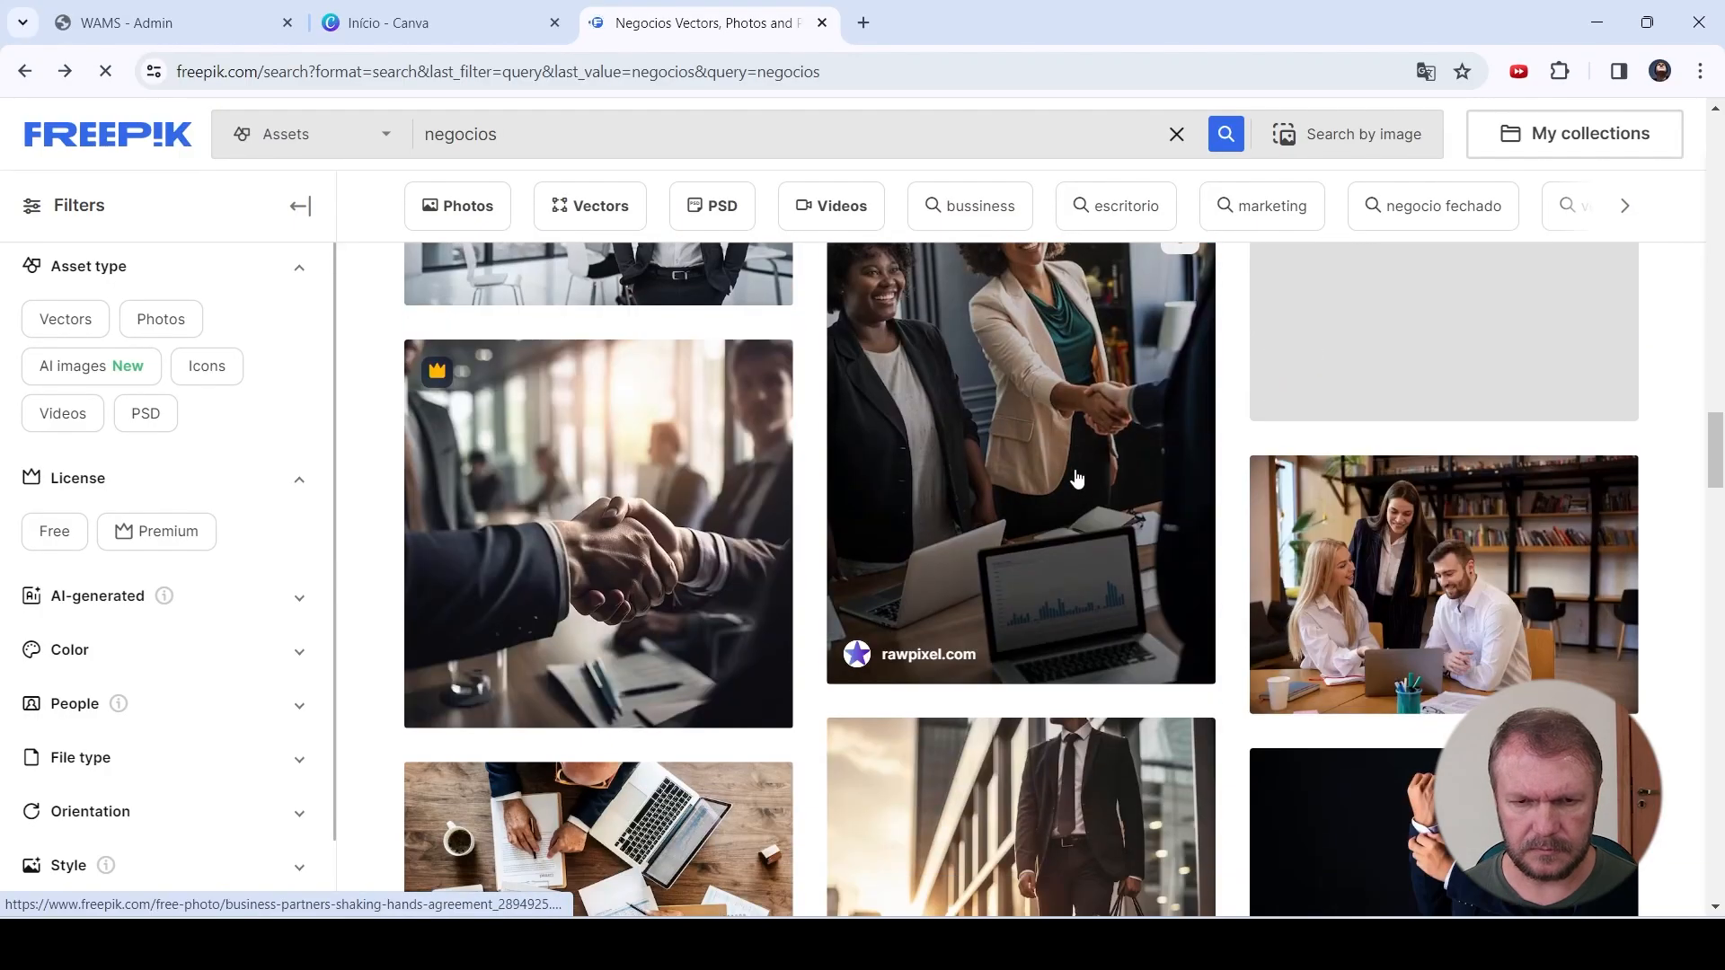
pyautogui.scroll(-3, 1077, 476)
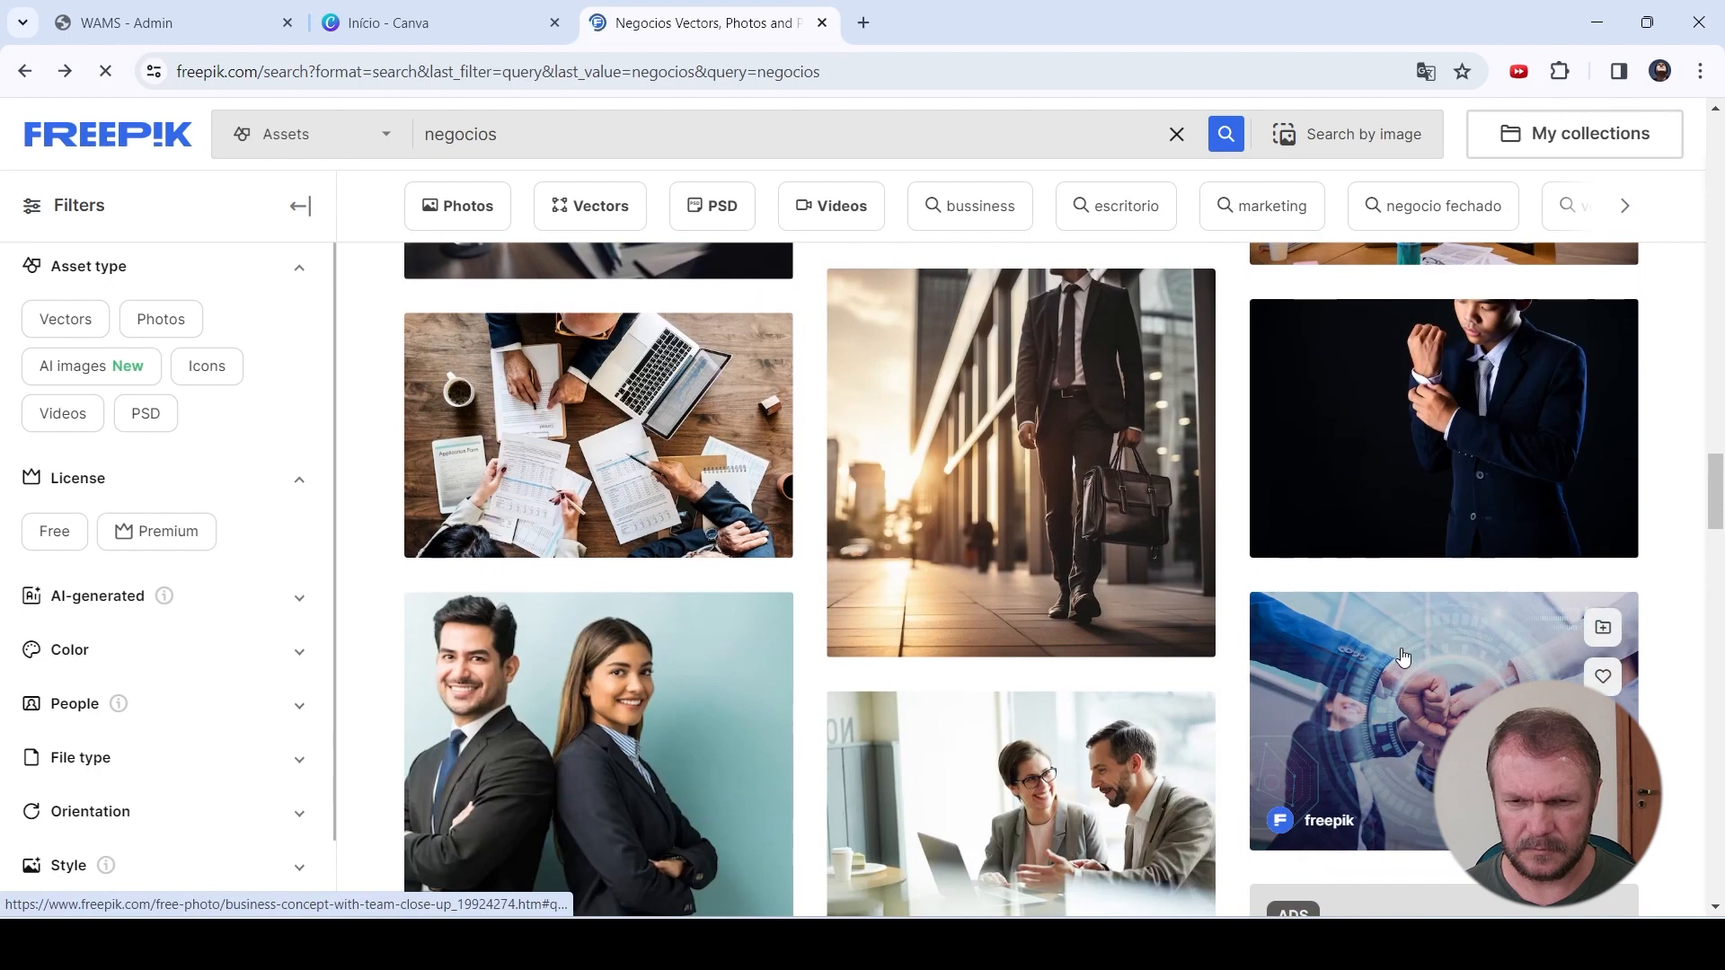
pyautogui.rightClick(1060, 492)
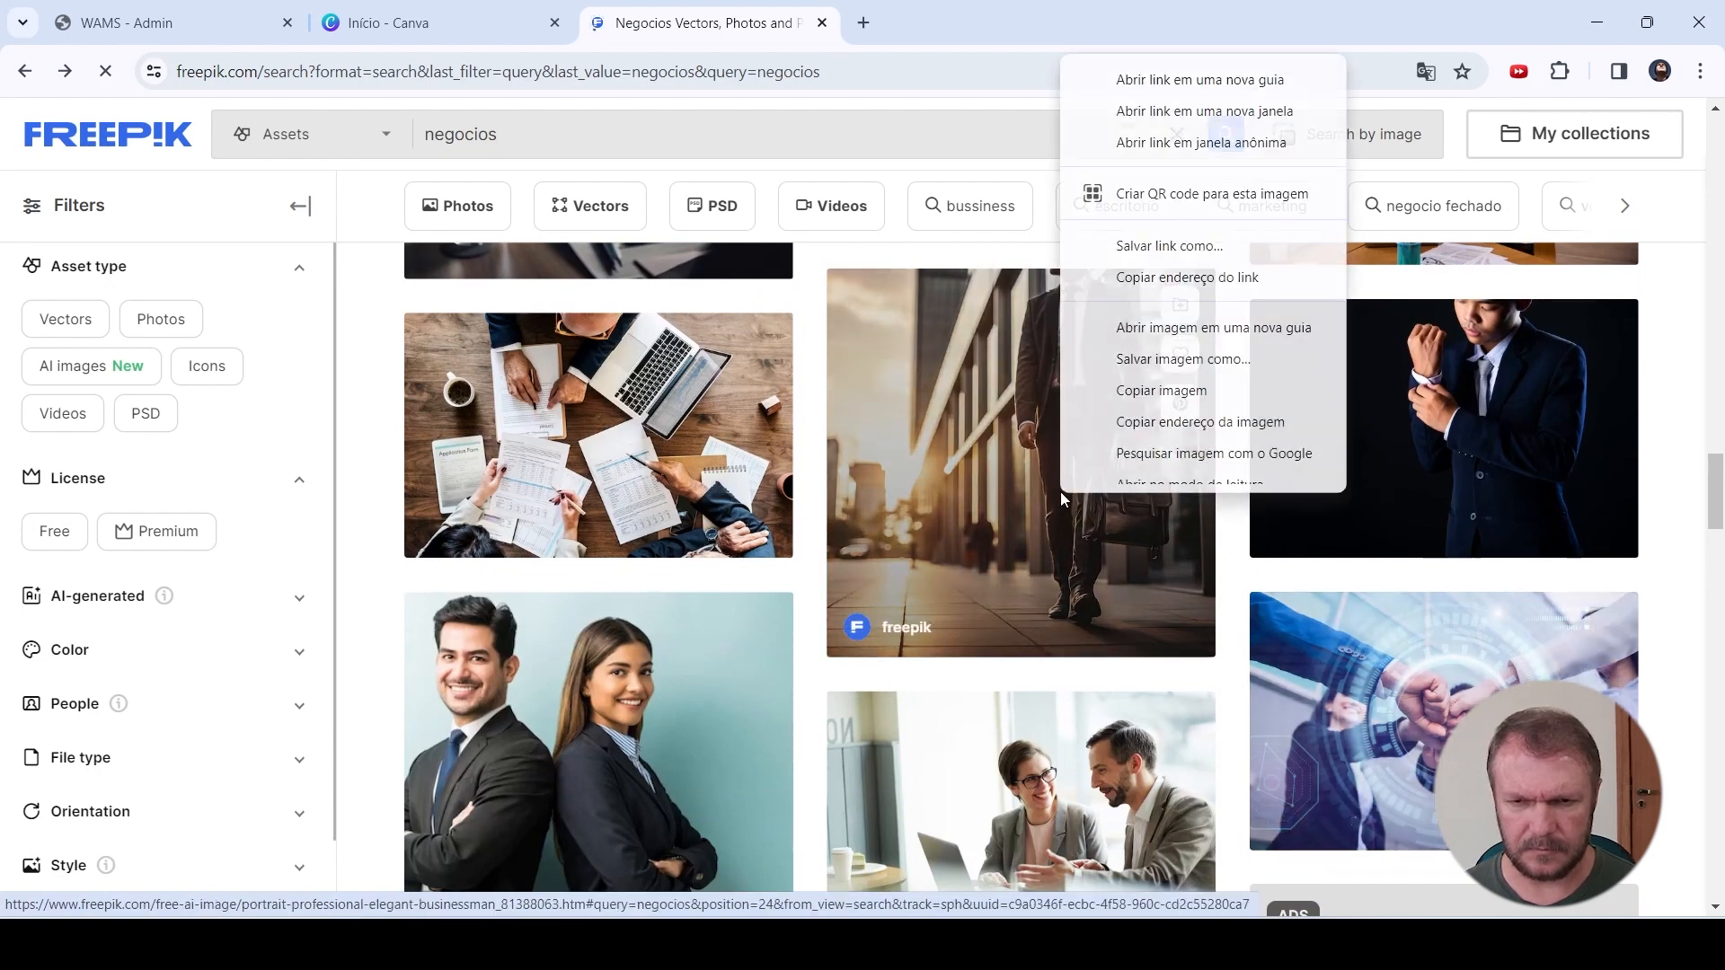
pyautogui.click(1012, 383)
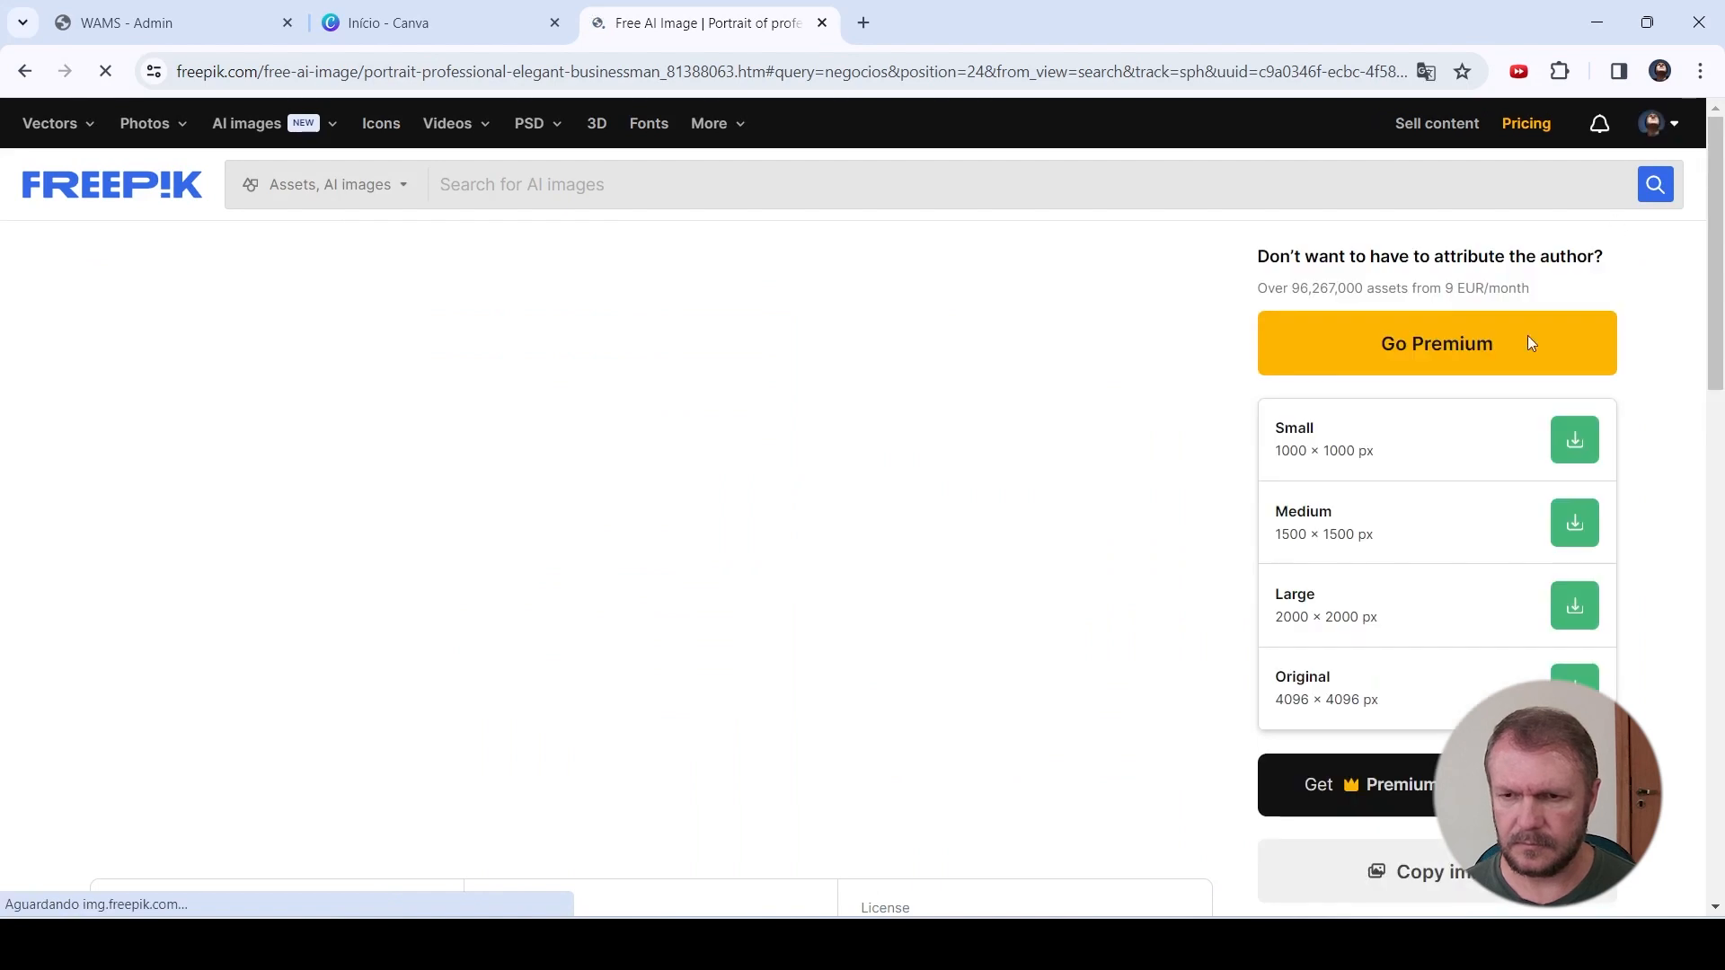
pyautogui.click(1407, 851)
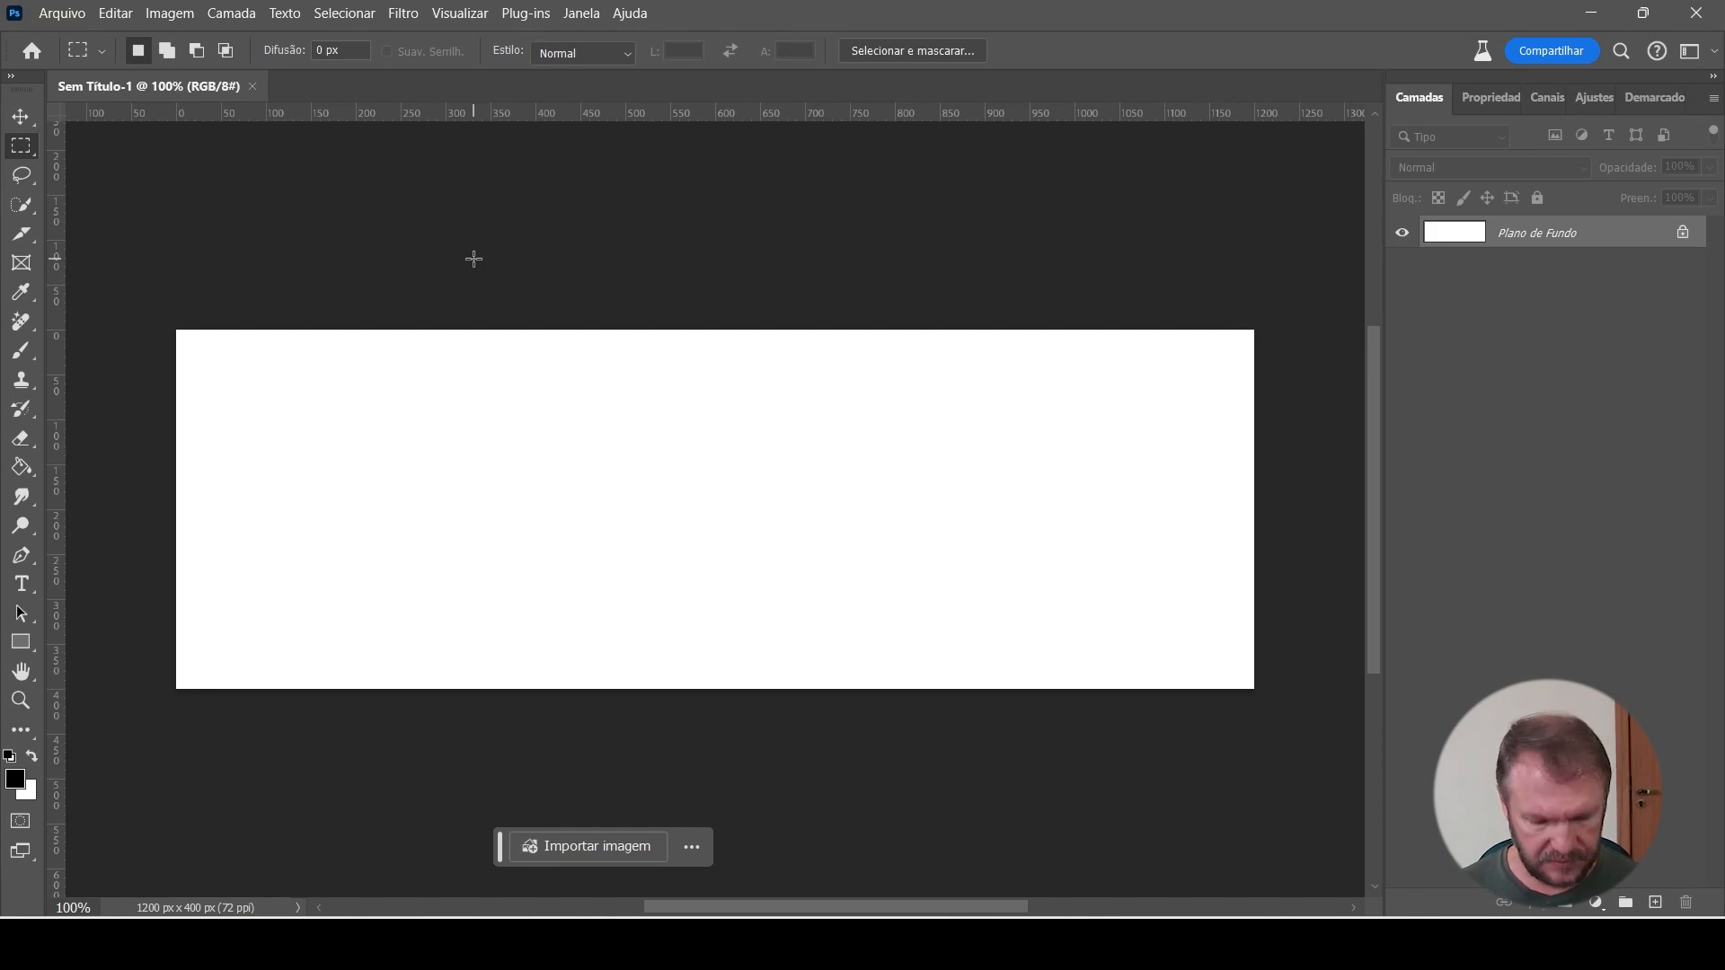
# Paste the copied image into the 1200 x 400 px Photoshop document and scale it down proportionally to about 31%
pyautogui.hotkey('ctrl', 'v')
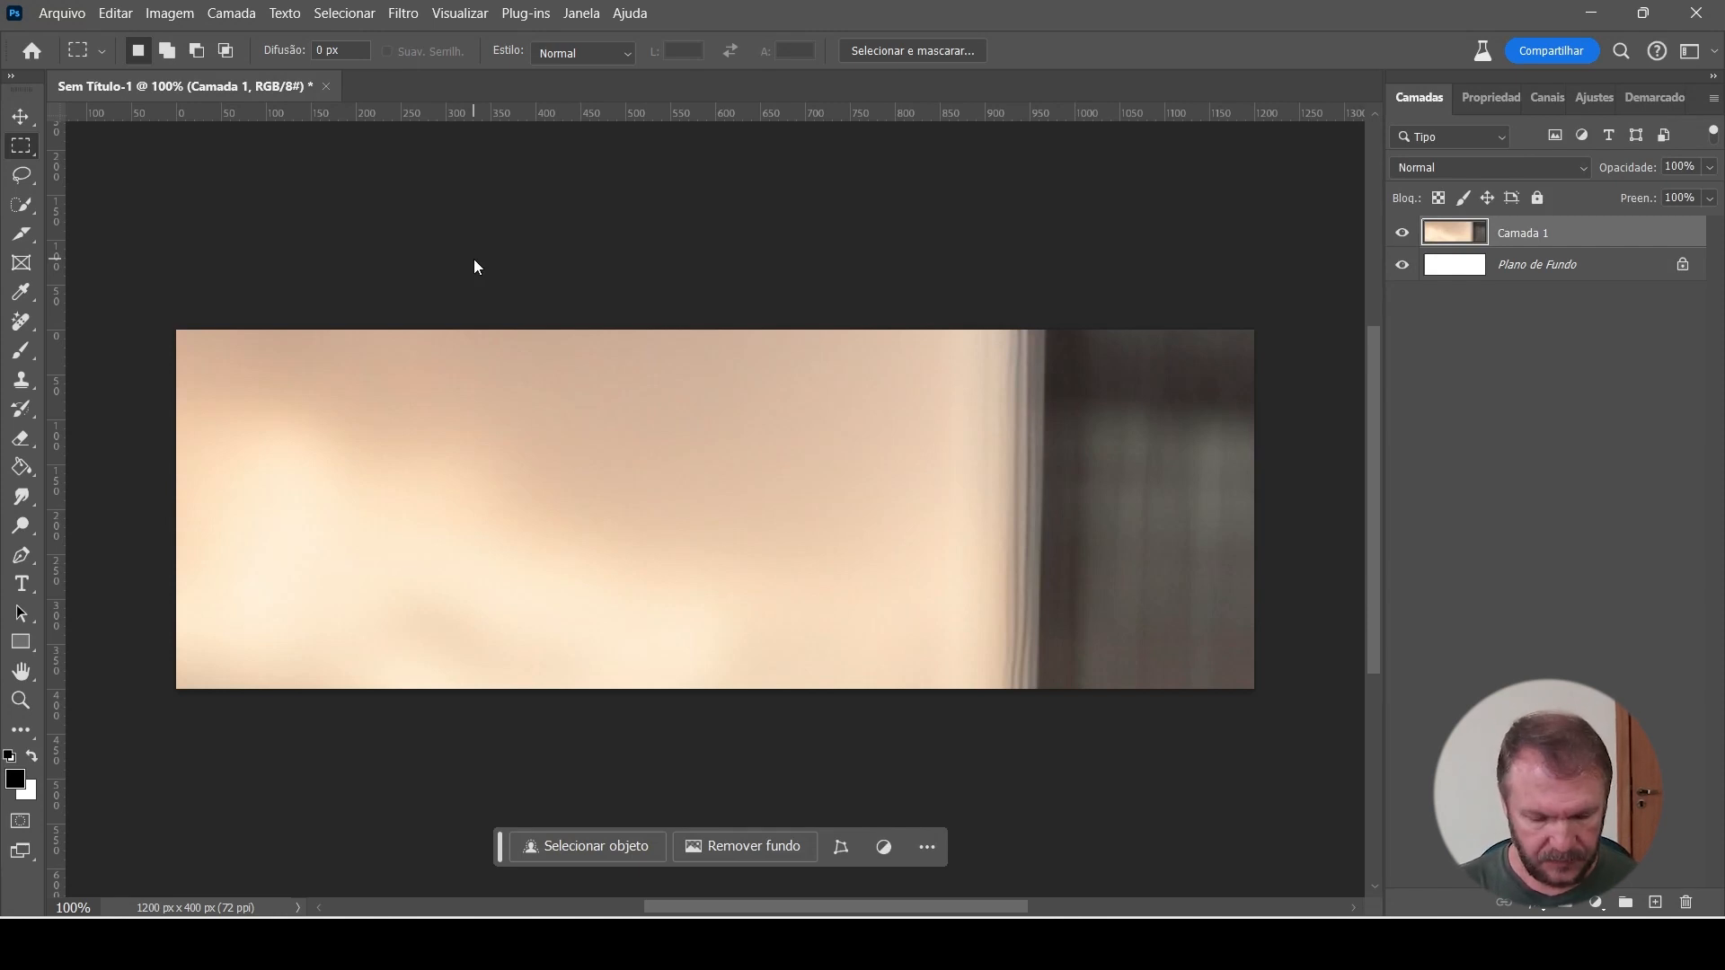
pyautogui.hotkey('ctrl', 't')
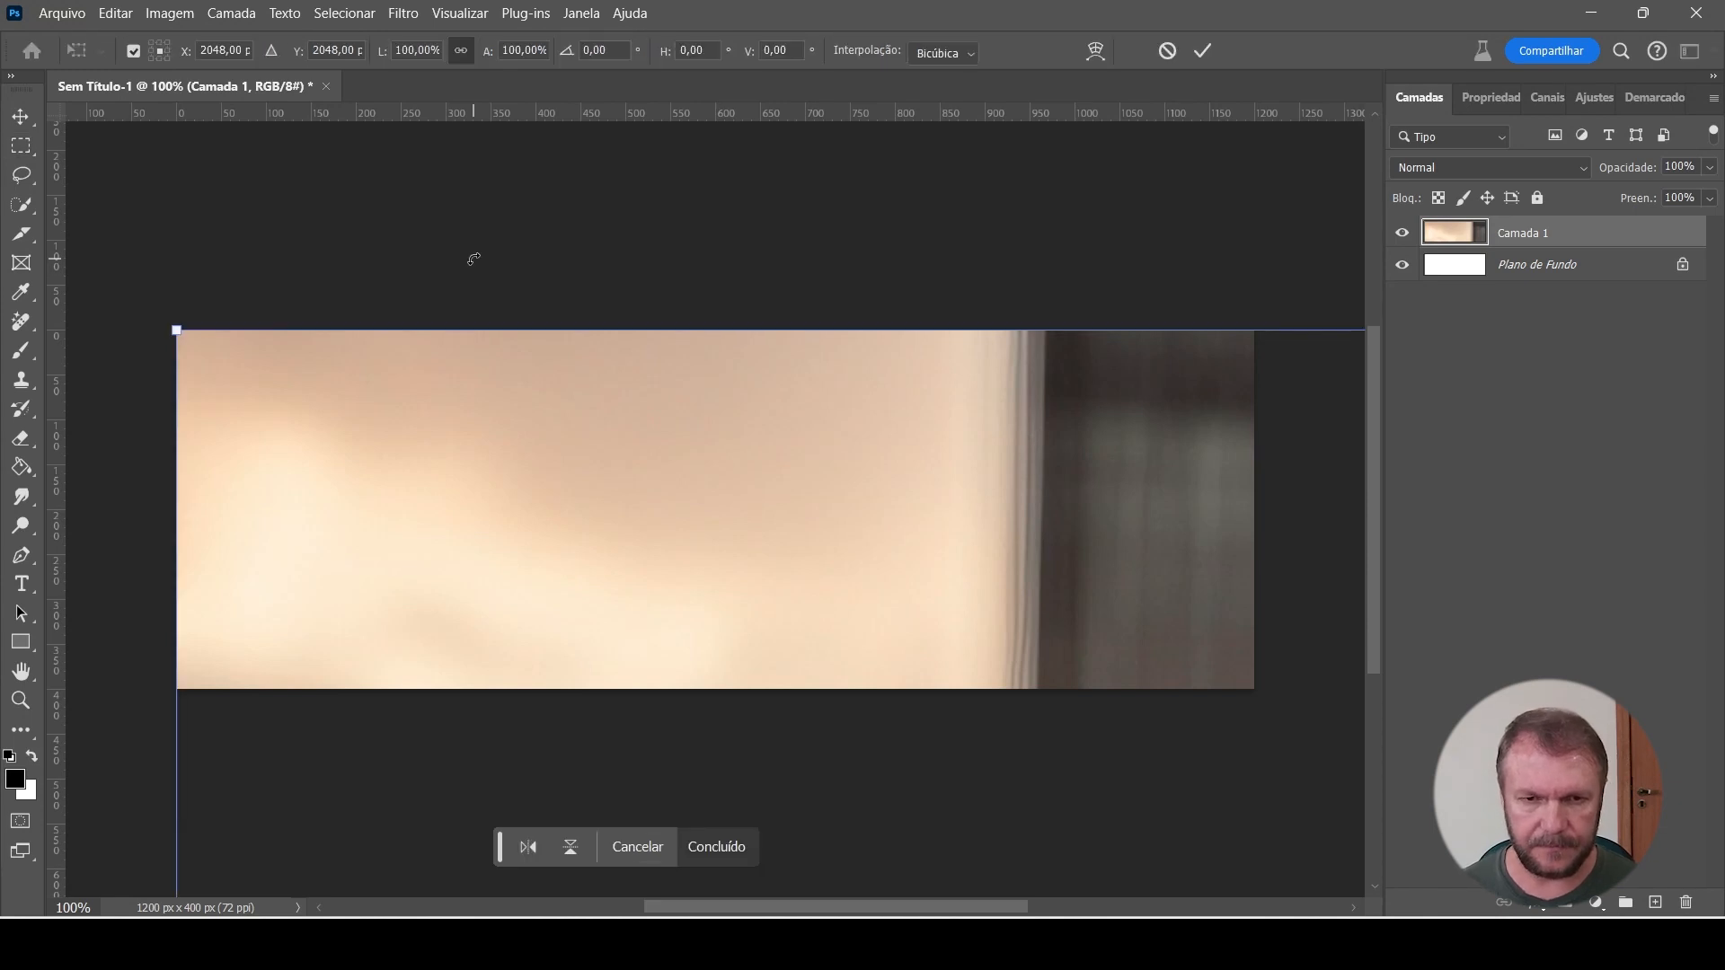
pyautogui.hotkey('ctrl', '0')
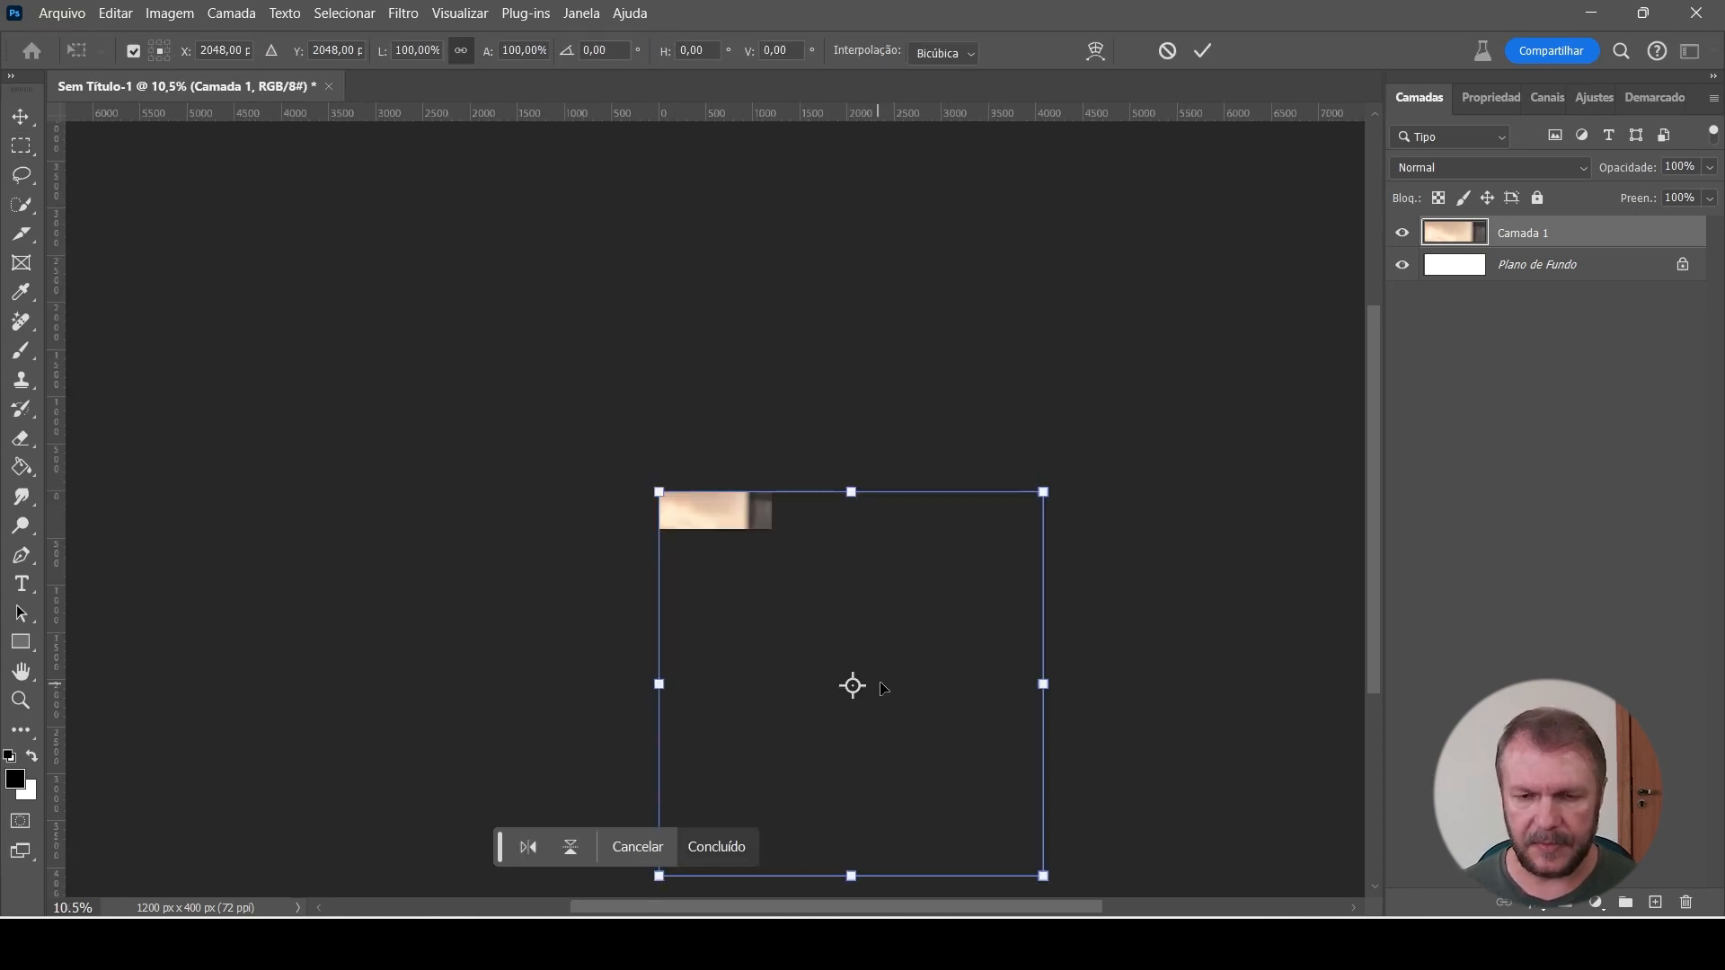
pyautogui.moveTo(965, 813); pyautogui.dragTo(898, 741)
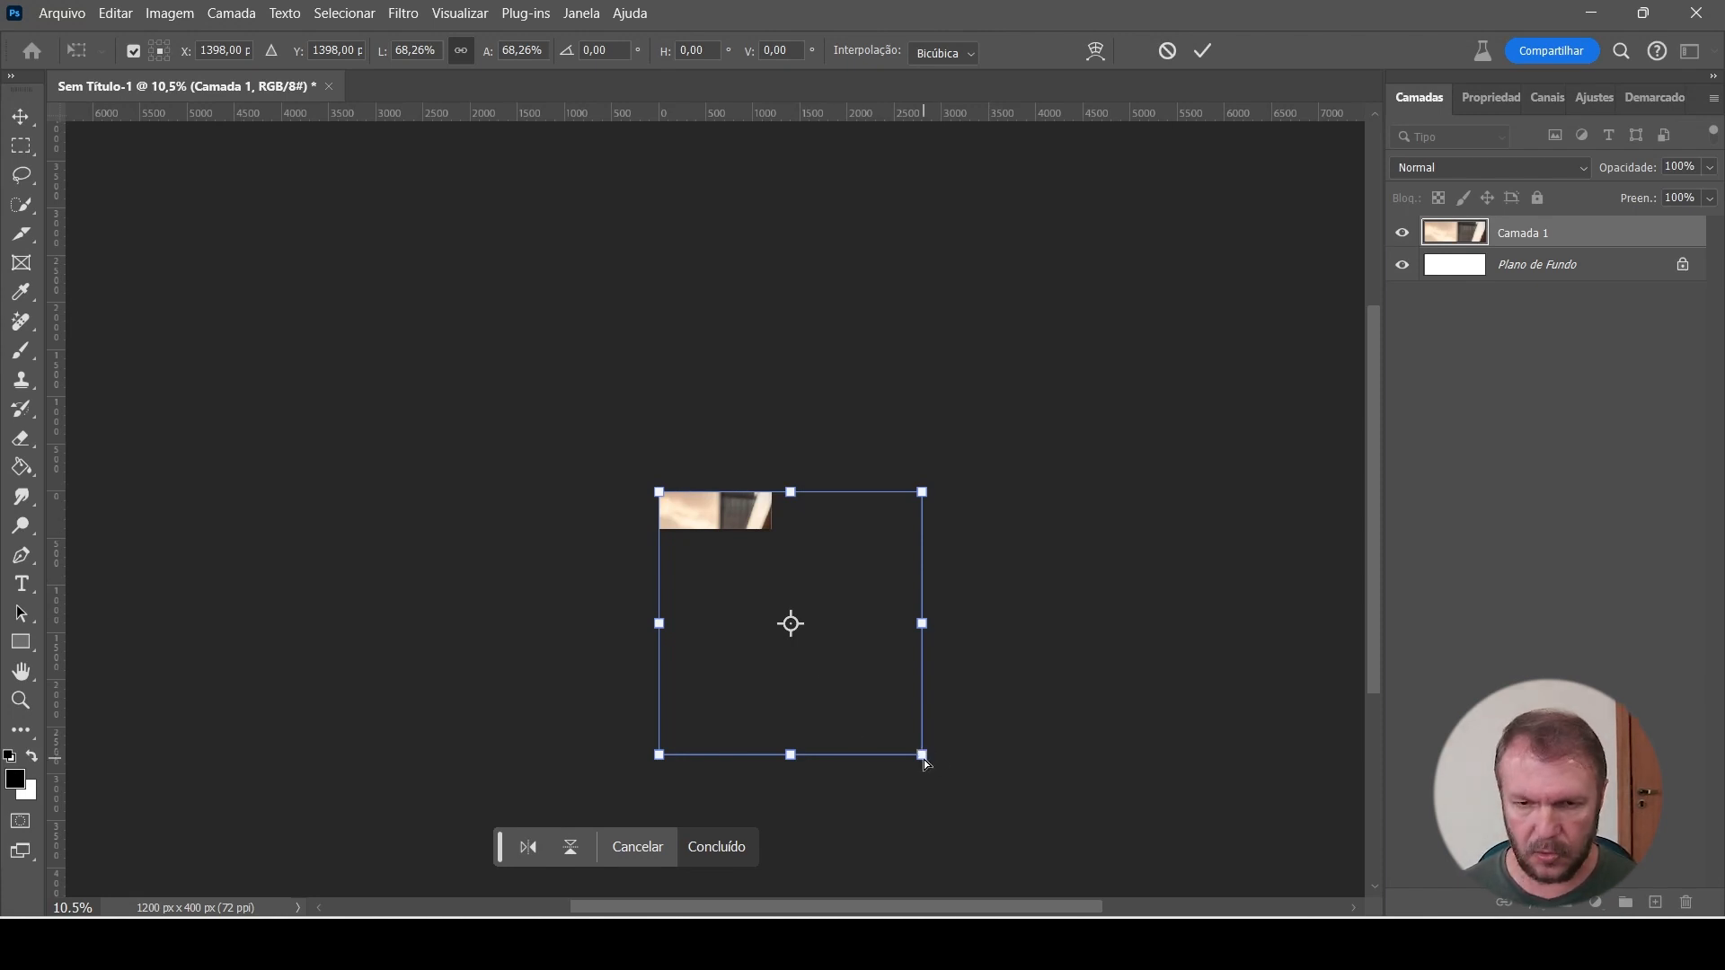
pyautogui.hotkey('ctrl', '-')
pyautogui.hotkey('ctrl', '+')
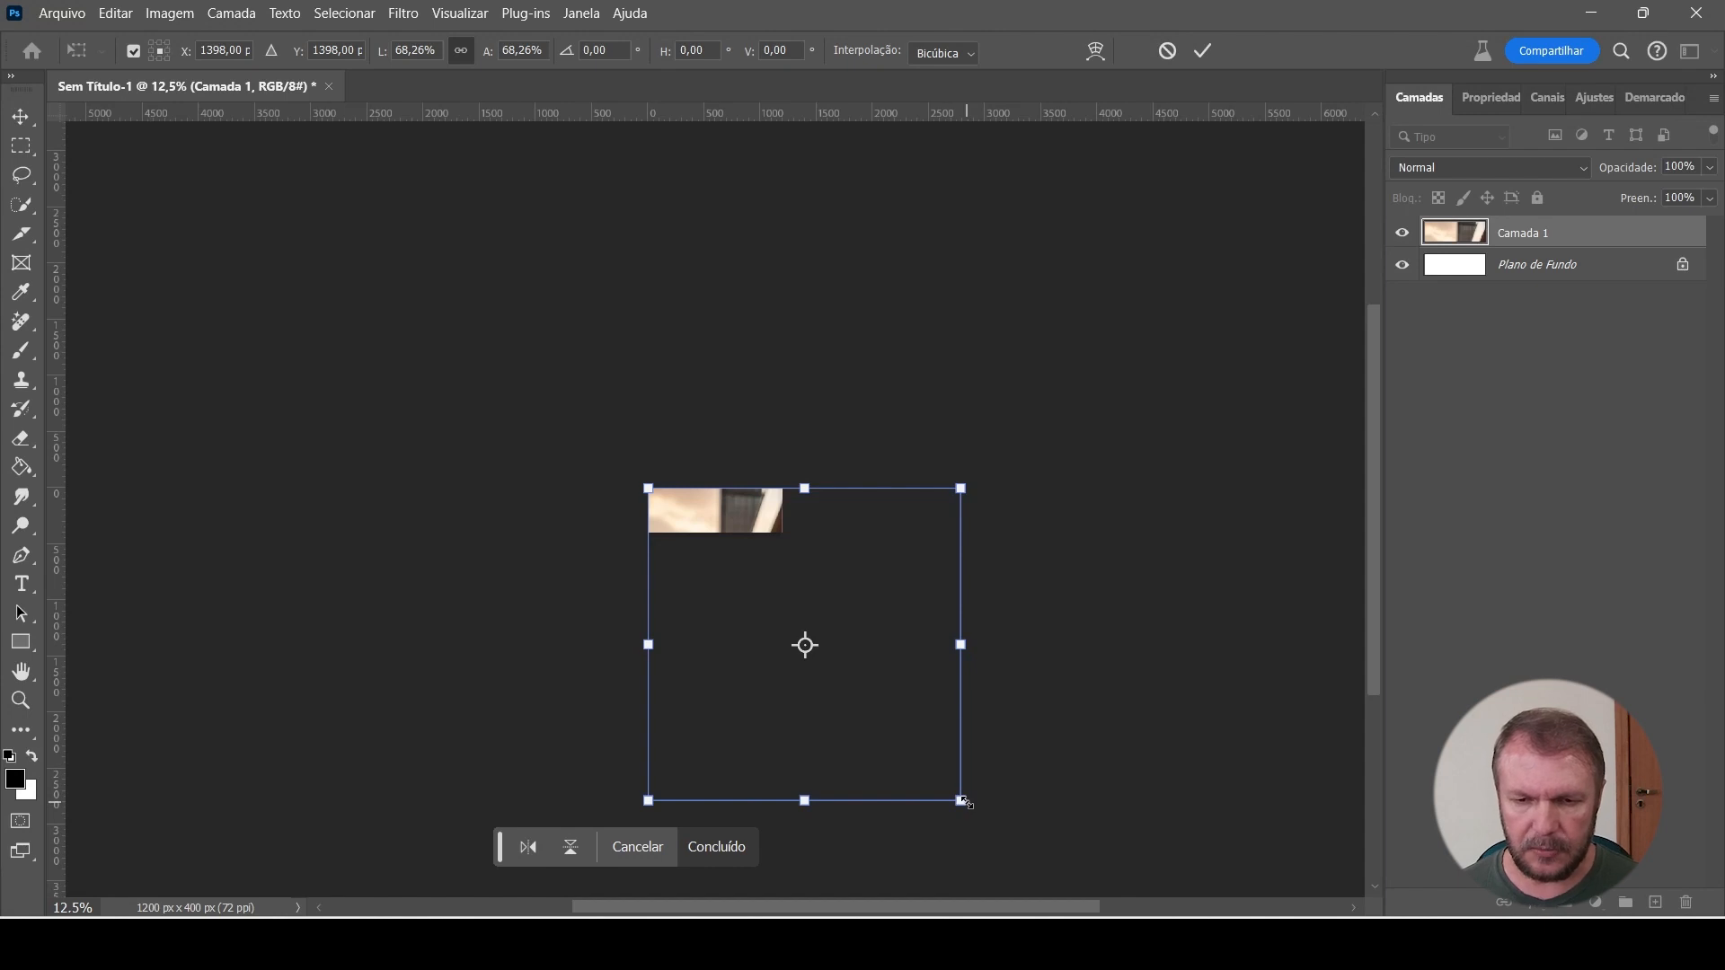
pyautogui.moveTo(964, 801); pyautogui.dragTo(800, 623)
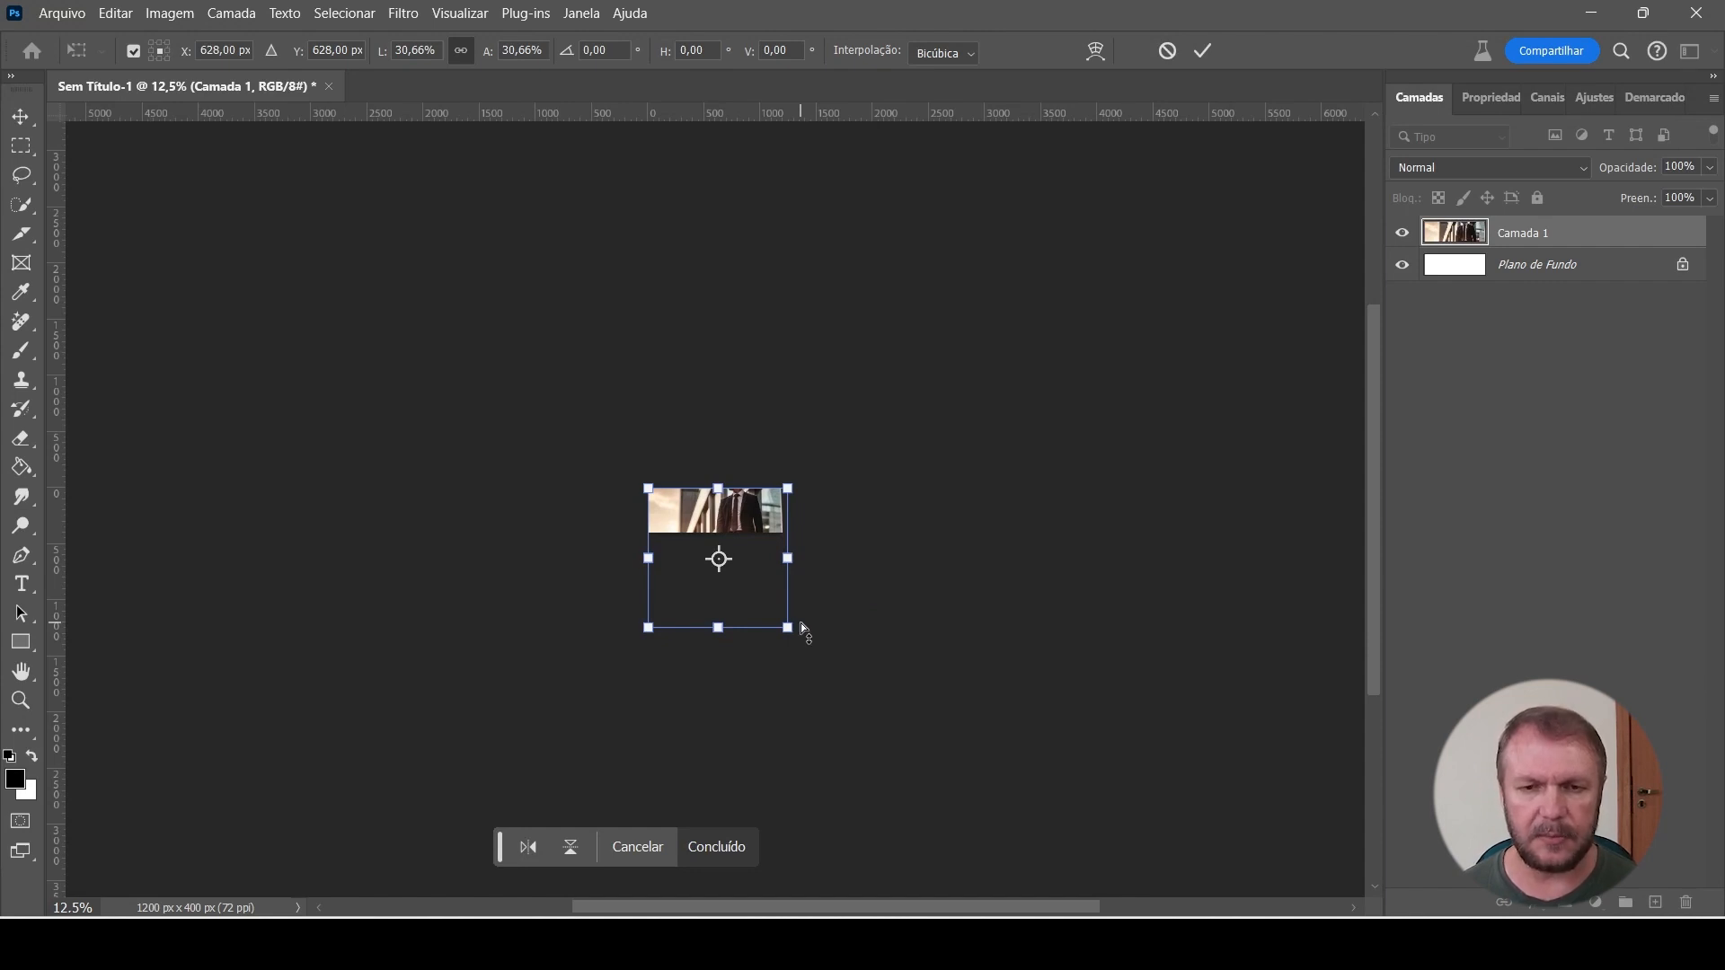
# Reduce the businessman image to about 29.9% and move it up so the legs and briefcase fill the banner
pyautogui.hotkey('ctrl', '+')
pyautogui.hotkey('ctrl', '+')
pyautogui.hotkey('ctrl', '+')
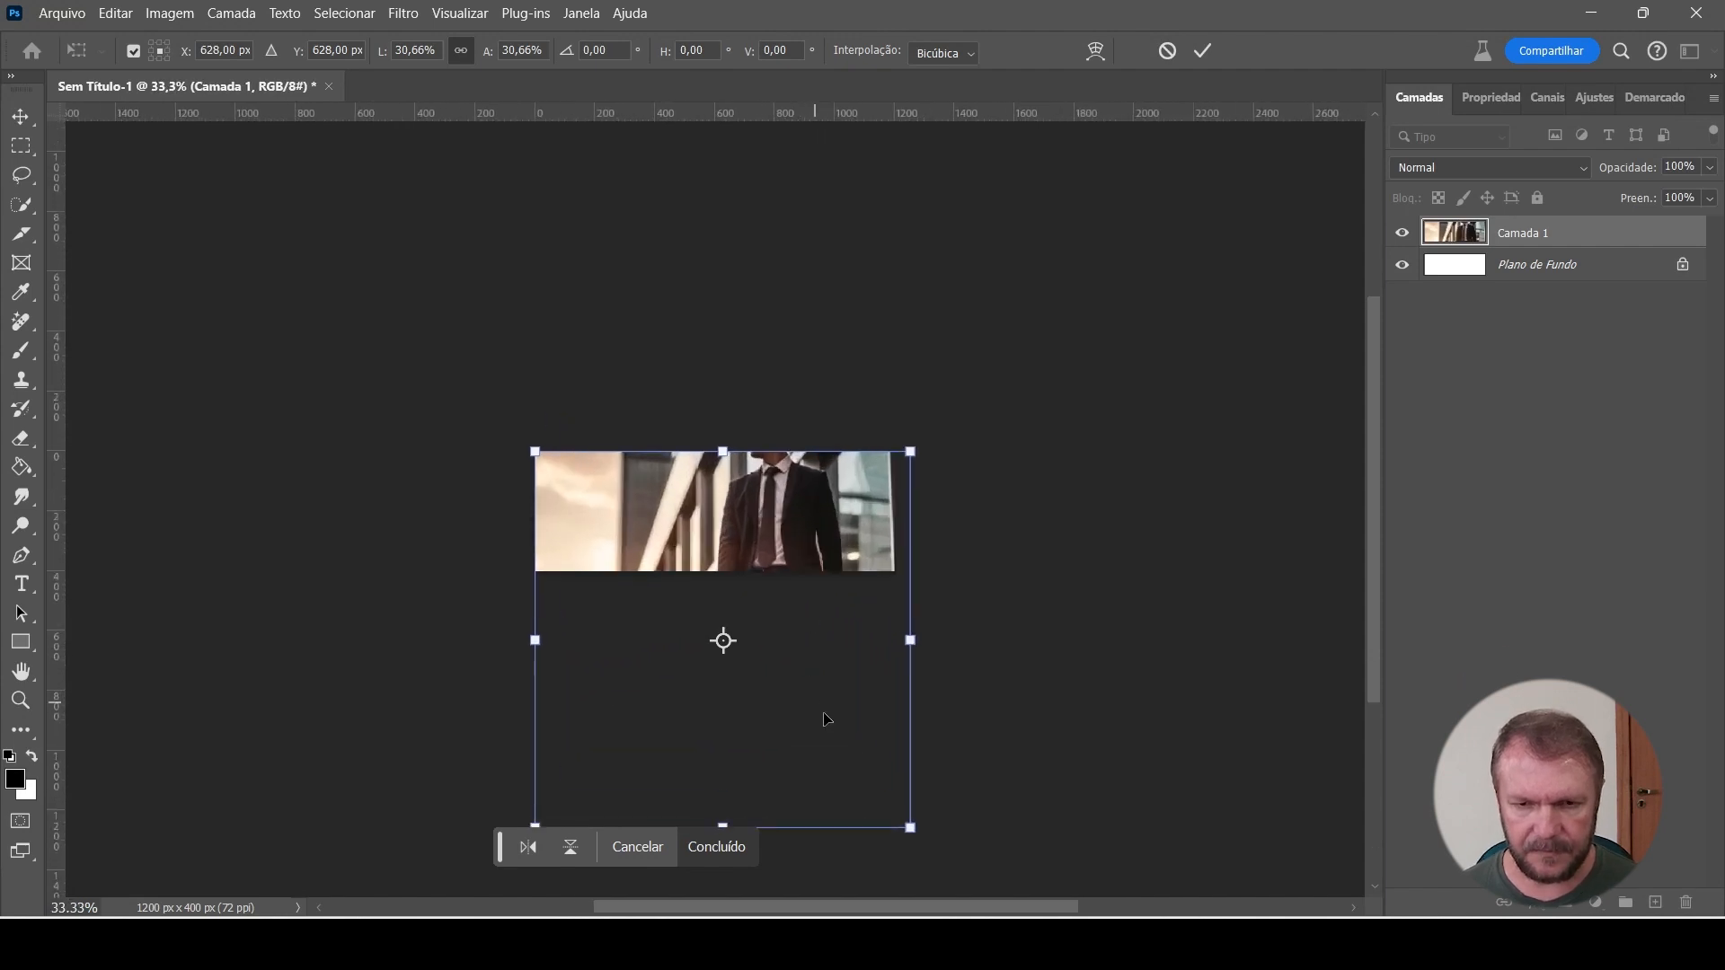
pyautogui.moveTo(910, 826); pyautogui.dragTo(901, 817)
pyautogui.moveTo(794, 798); pyautogui.dragTo(804, 589)
pyautogui.hotkey('ctrl', '+')
pyautogui.hotkey('ctrl', '+')
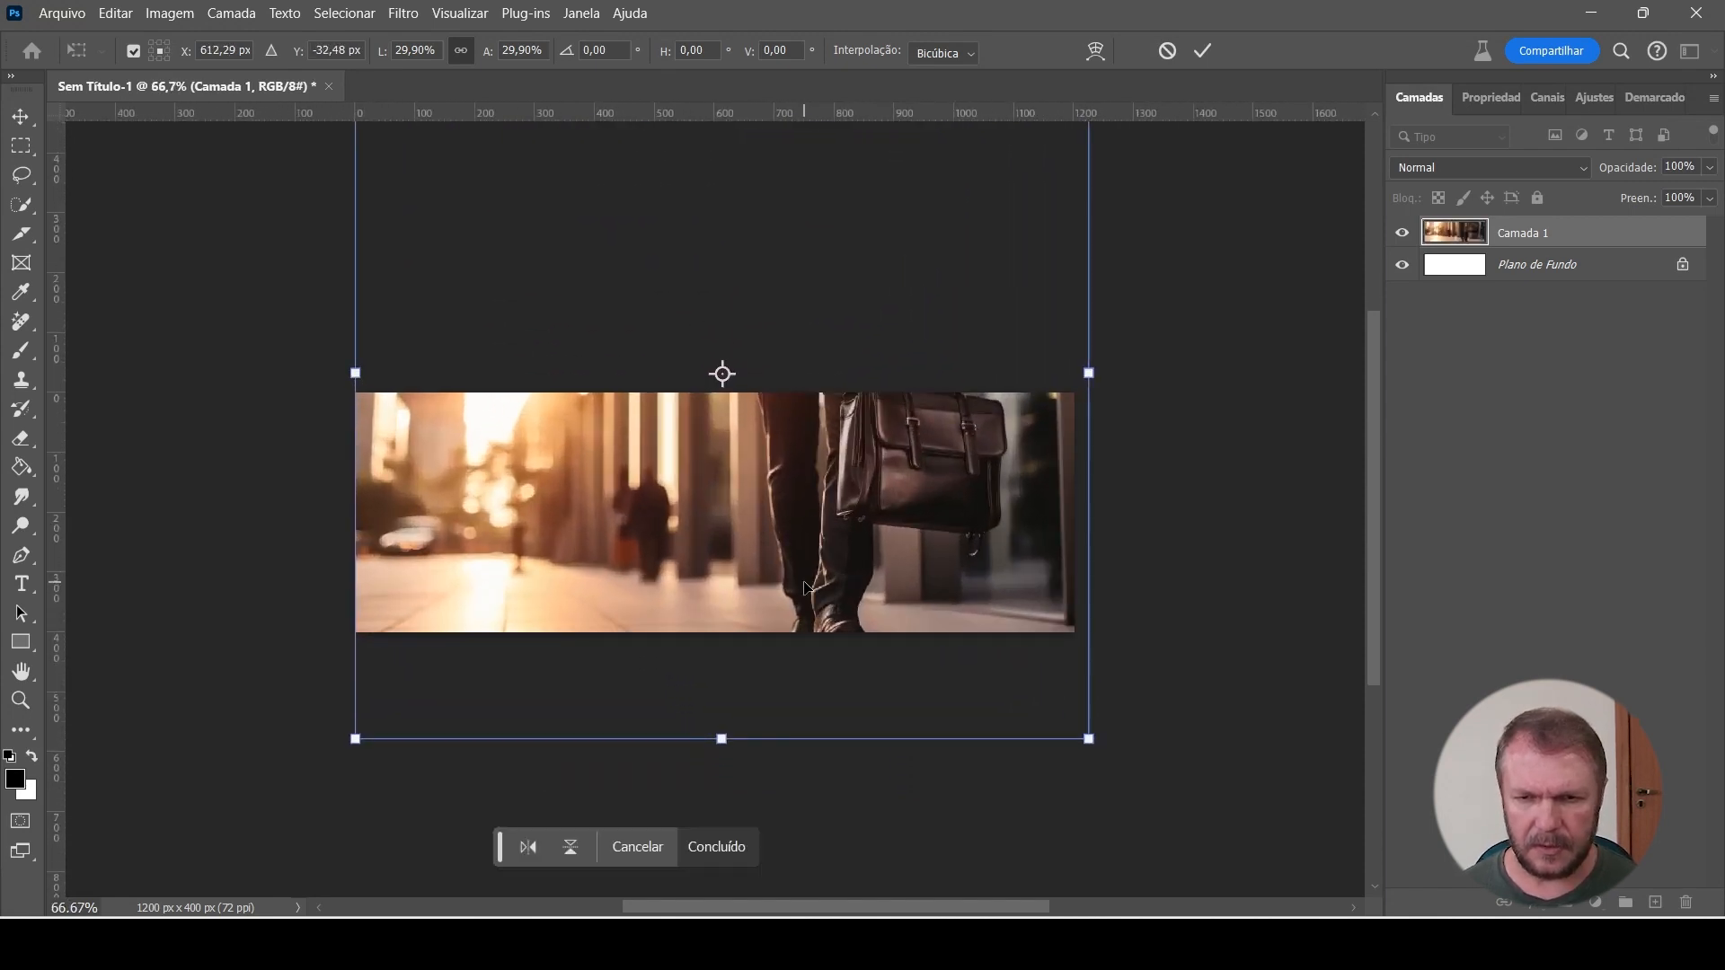
# Center the businessman image horizontally at X 600 px, nudge it up to Y about -82 px, and apply the transform
pyautogui.moveTo(876, 542); pyautogui.dragTo(870, 541)
pyautogui.press('Up')
pyautogui.press('Up')
pyautogui.press('Up')
pyautogui.press('Up')
pyautogui.press('Up')
pyautogui.press('Up')
pyautogui.press('Up')
pyautogui.press('Up')
pyautogui.press('Up')
pyautogui.press('Up')
pyautogui.press('Up')
pyautogui.press('Up')
pyautogui.press('Up')
pyautogui.press('Up')
pyautogui.press('Up')
pyautogui.press('Up')
pyautogui.press('Up')
pyautogui.press('Up')
pyautogui.press('Up')
pyautogui.press('Up')
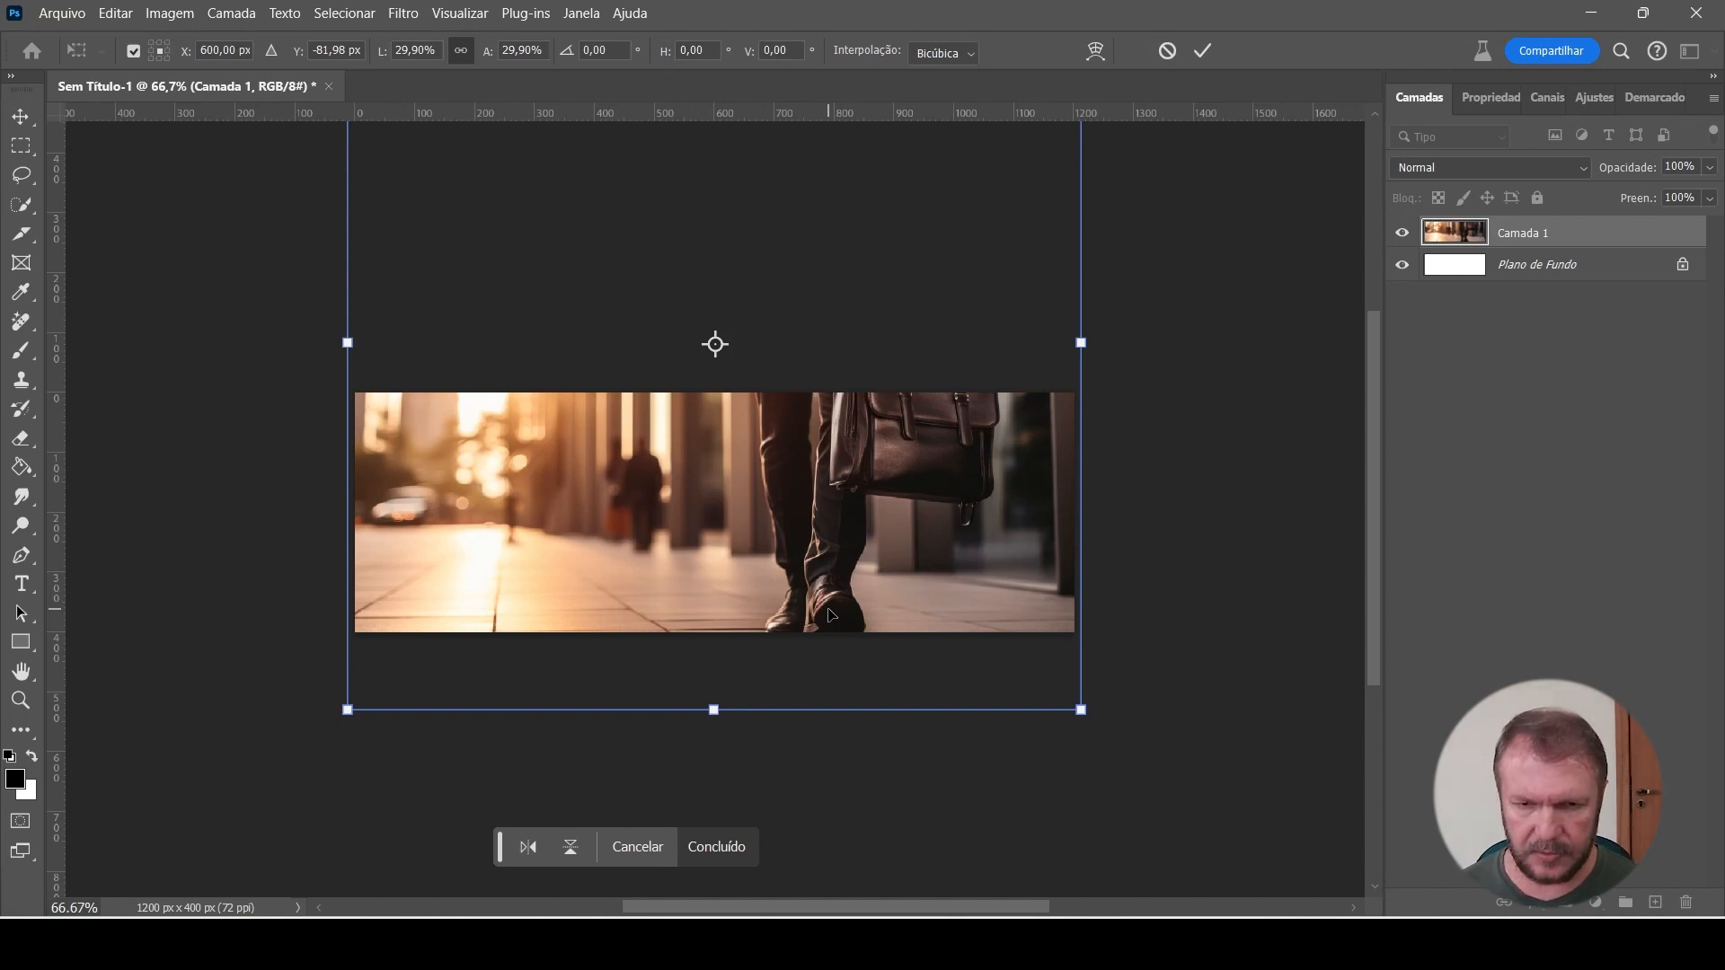
pyautogui.press('Return')
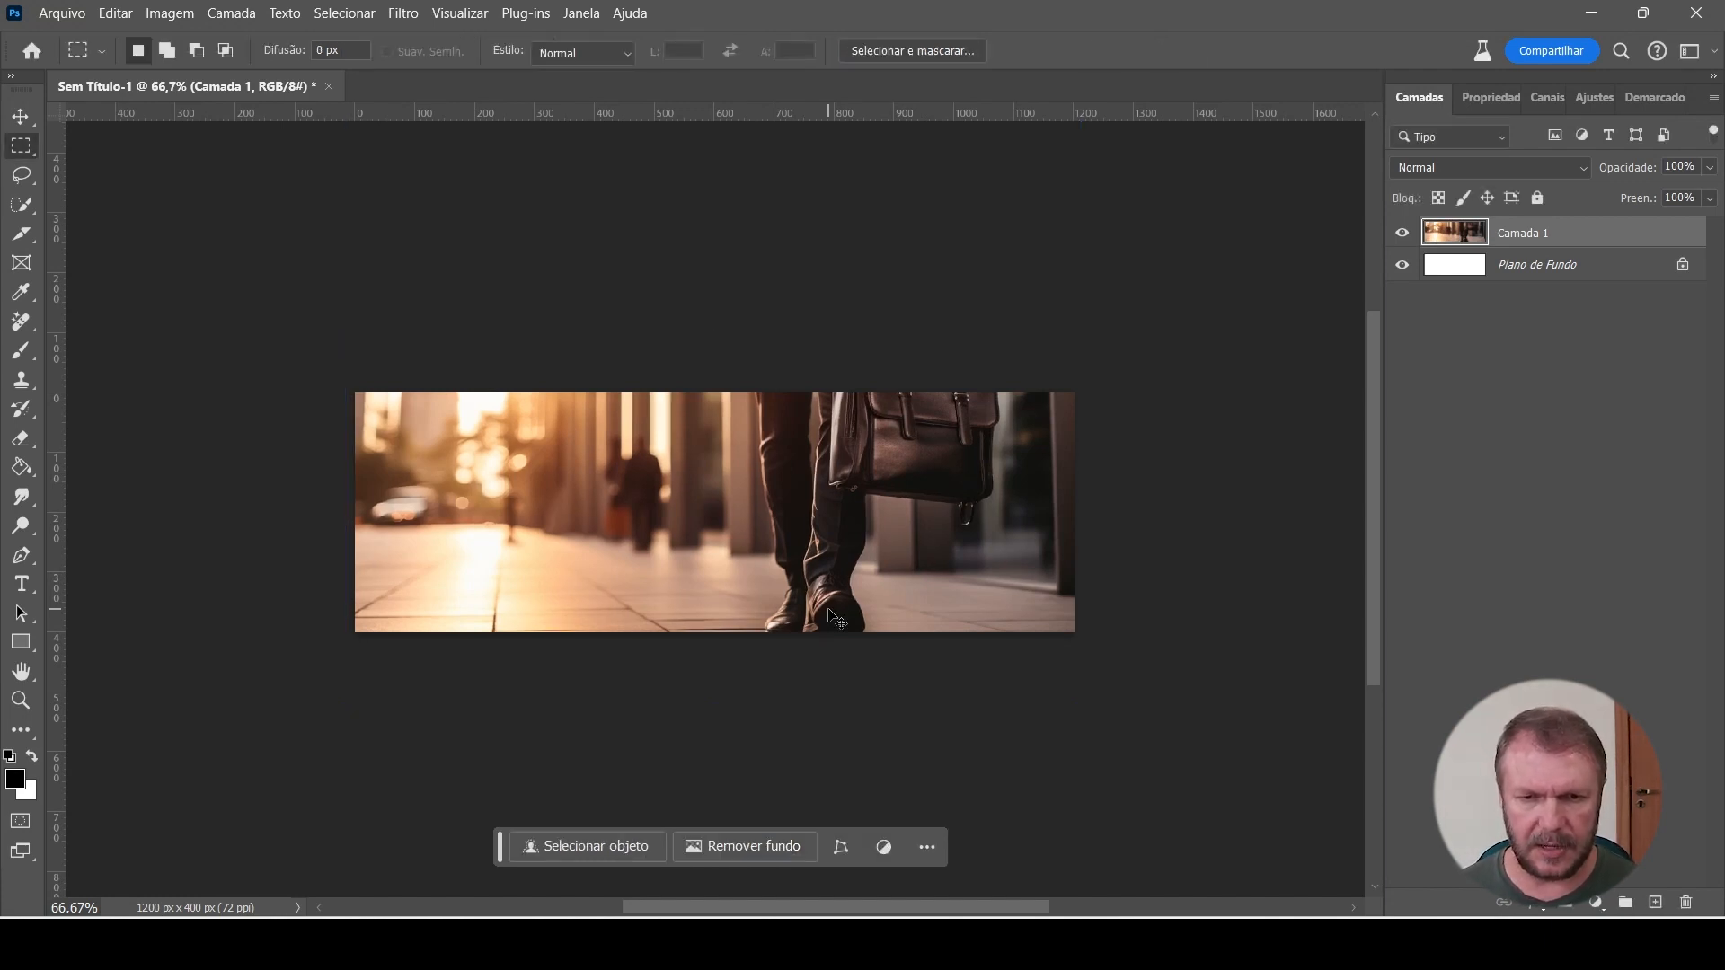
# Add the left-aligned text "Aqui eu digito meu texto" over the pavement in the lower-left part of the banner
pyautogui.hotkey('ctrl', '+')
pyautogui.hotkey('ctrl', '+')
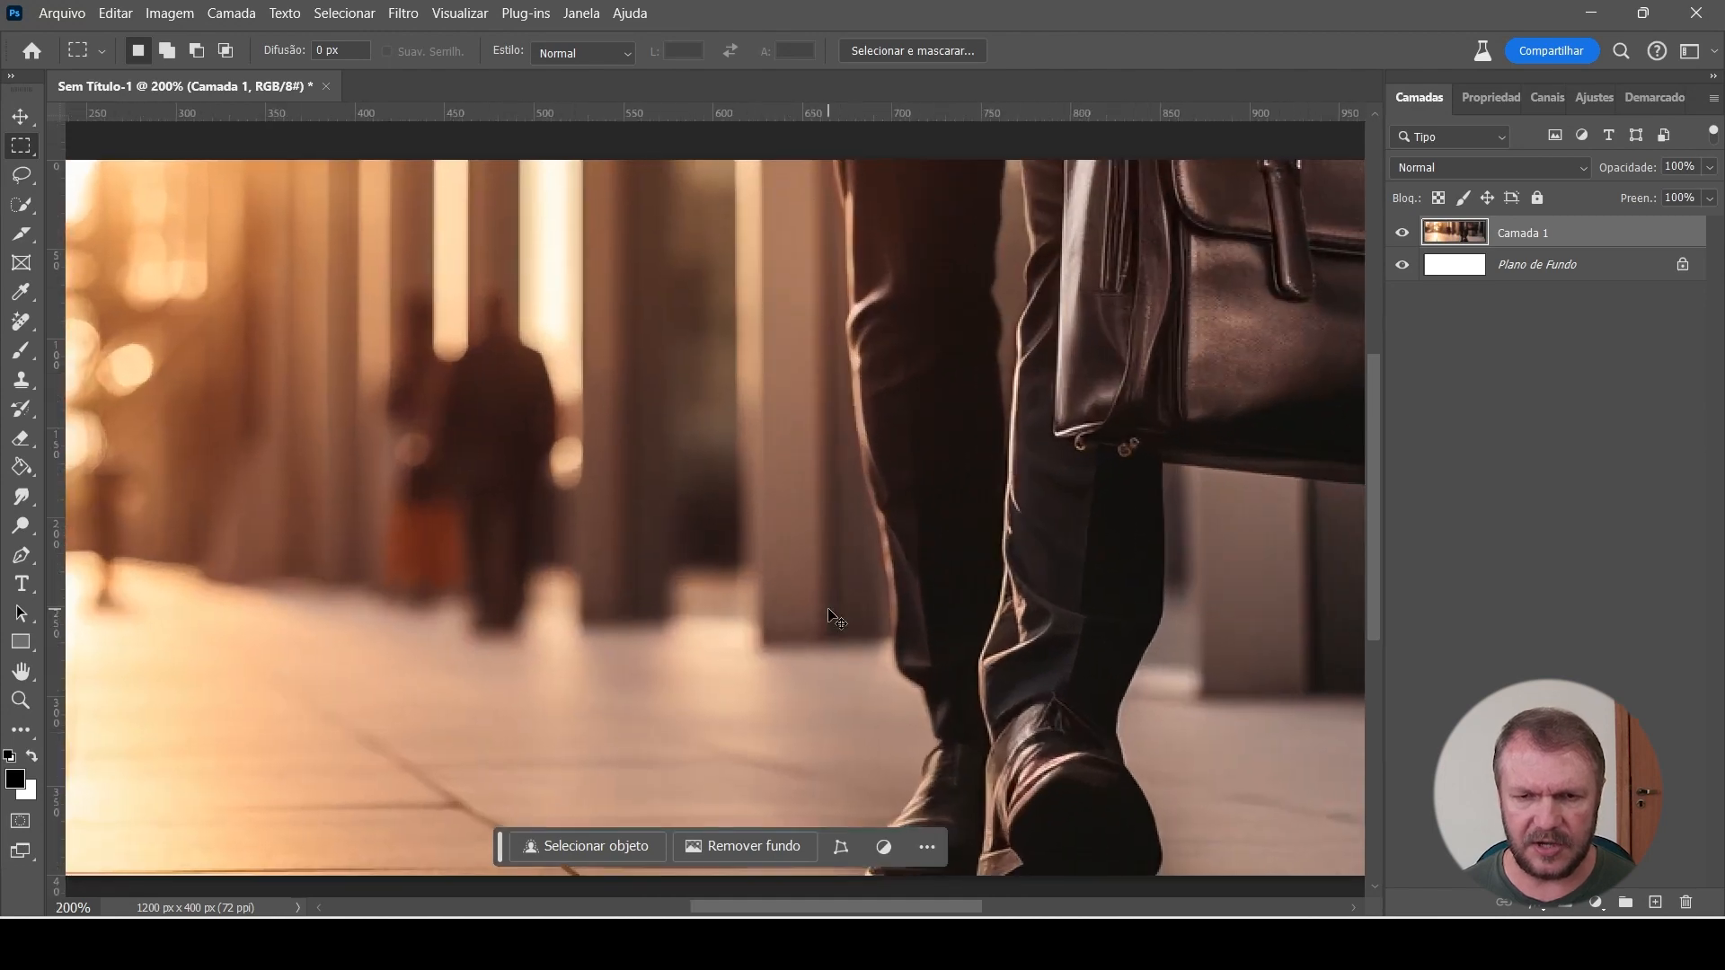
pyautogui.hotkey('ctrl', '-')
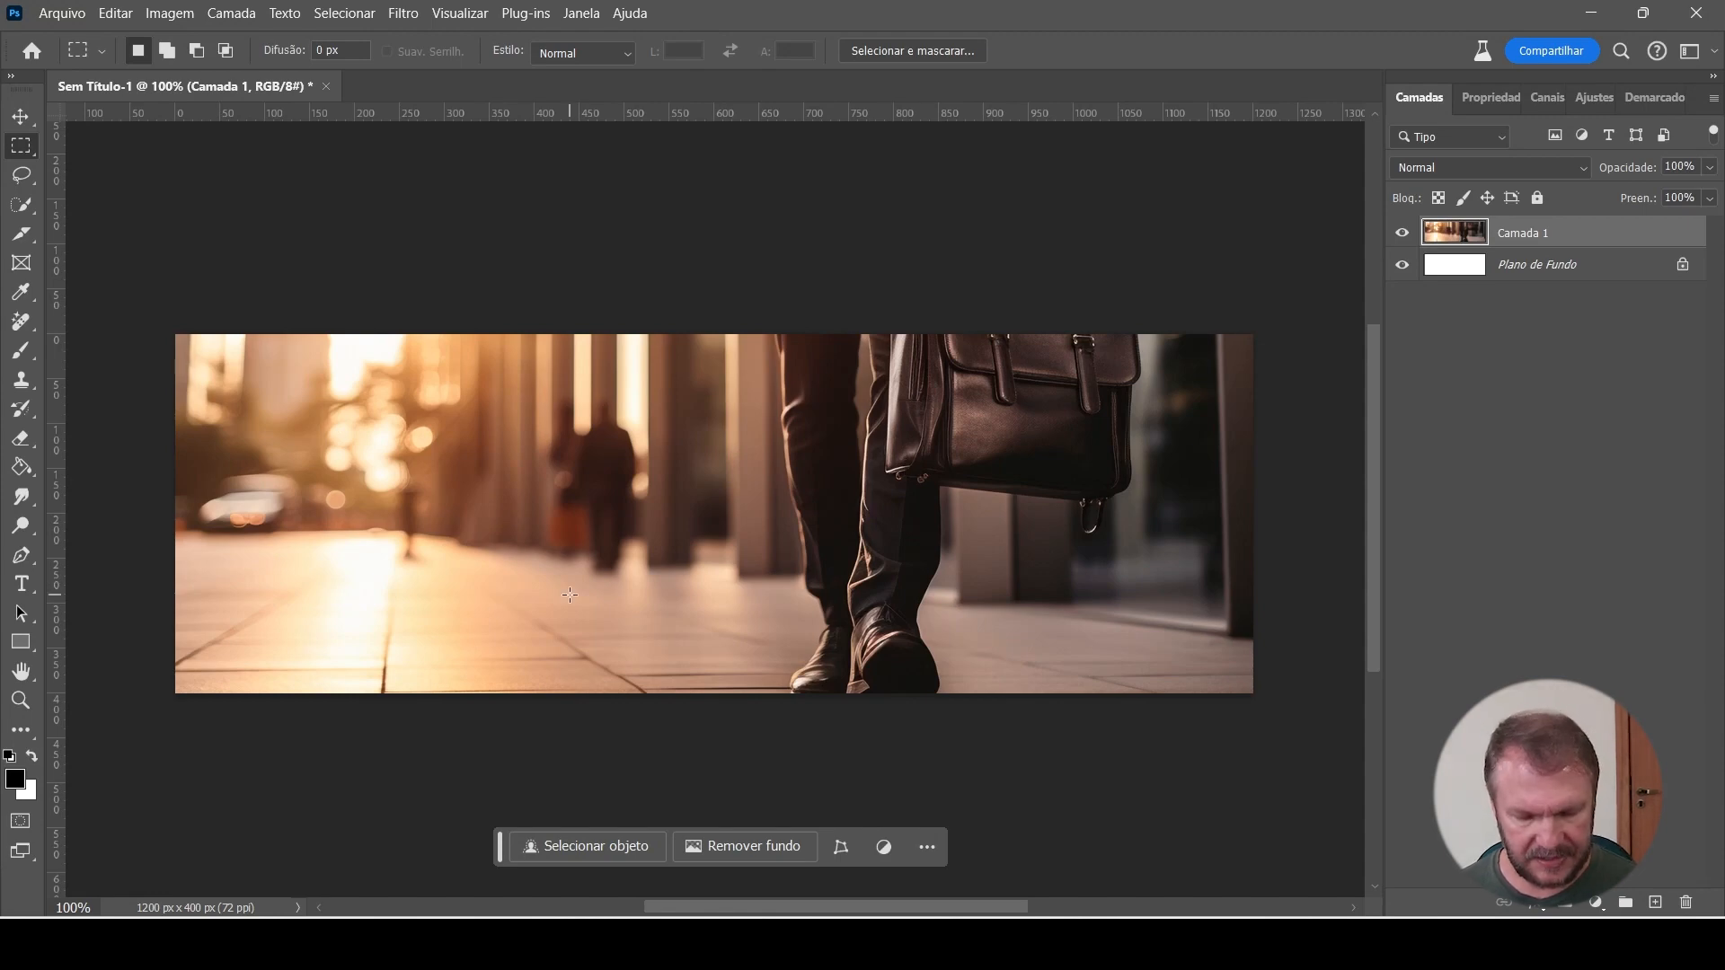
pyautogui.press('t')
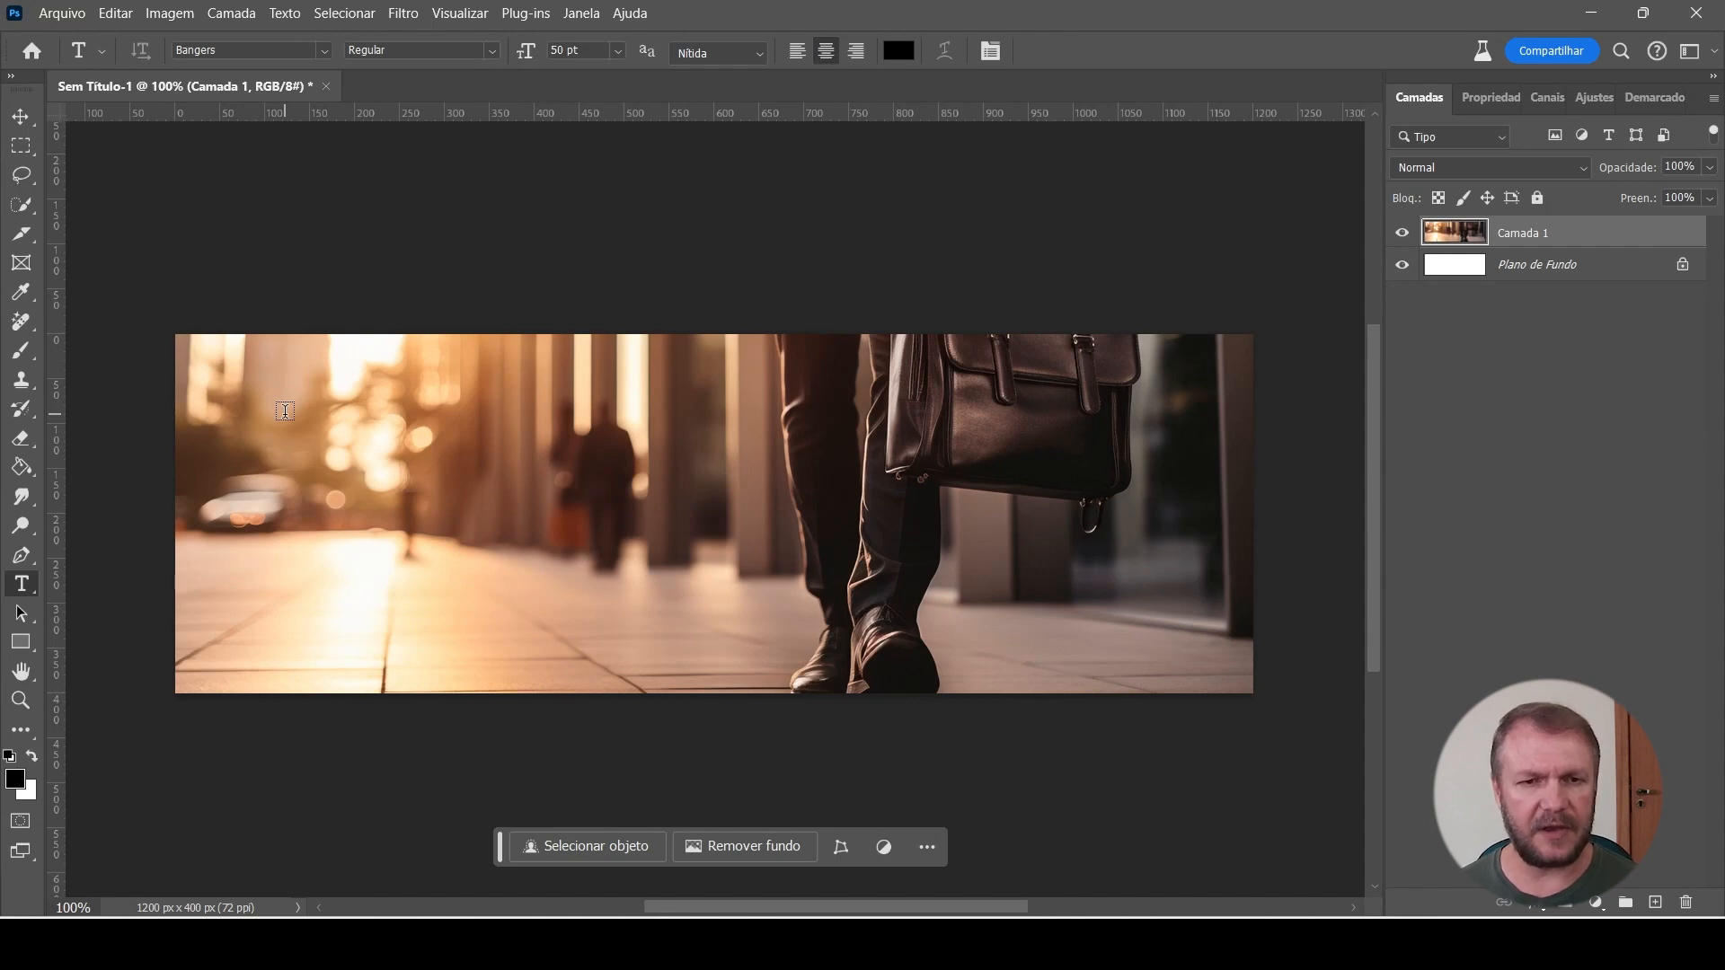
pyautogui.click(285, 410)
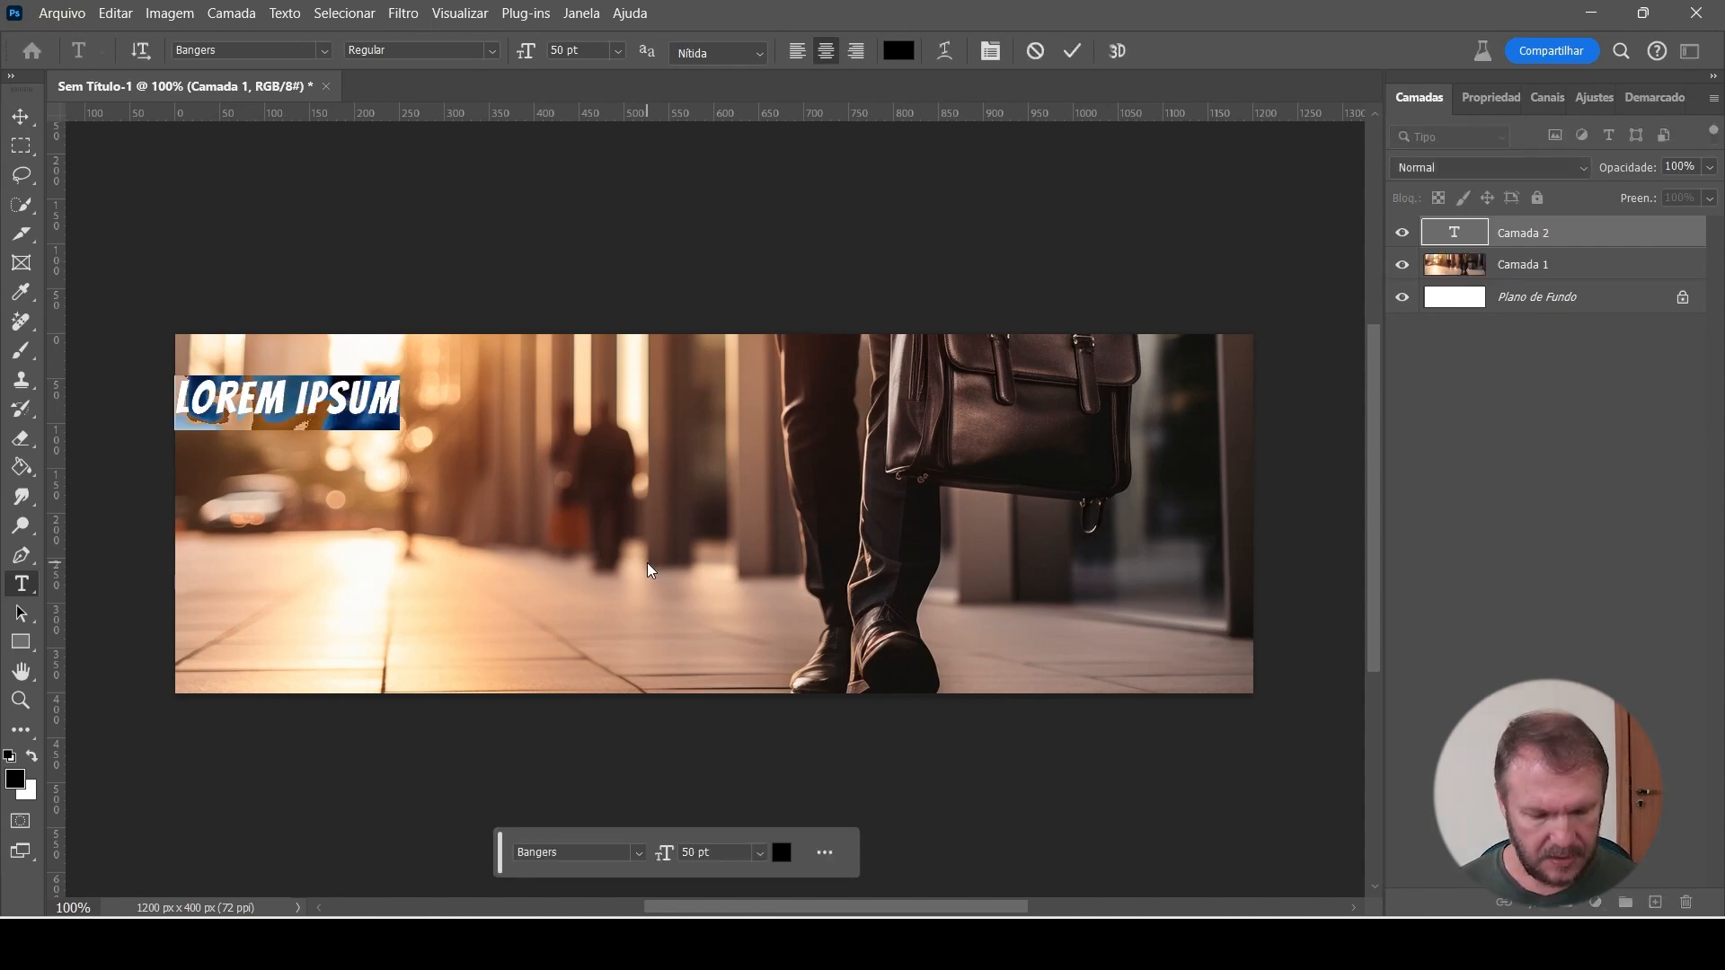
pyautogui.write('AQUI EU DI')
pyautogui.write('GITO MEU')
pyautogui.write(' TEXTO')
pyautogui.hotkey('ctrl', 'Return')
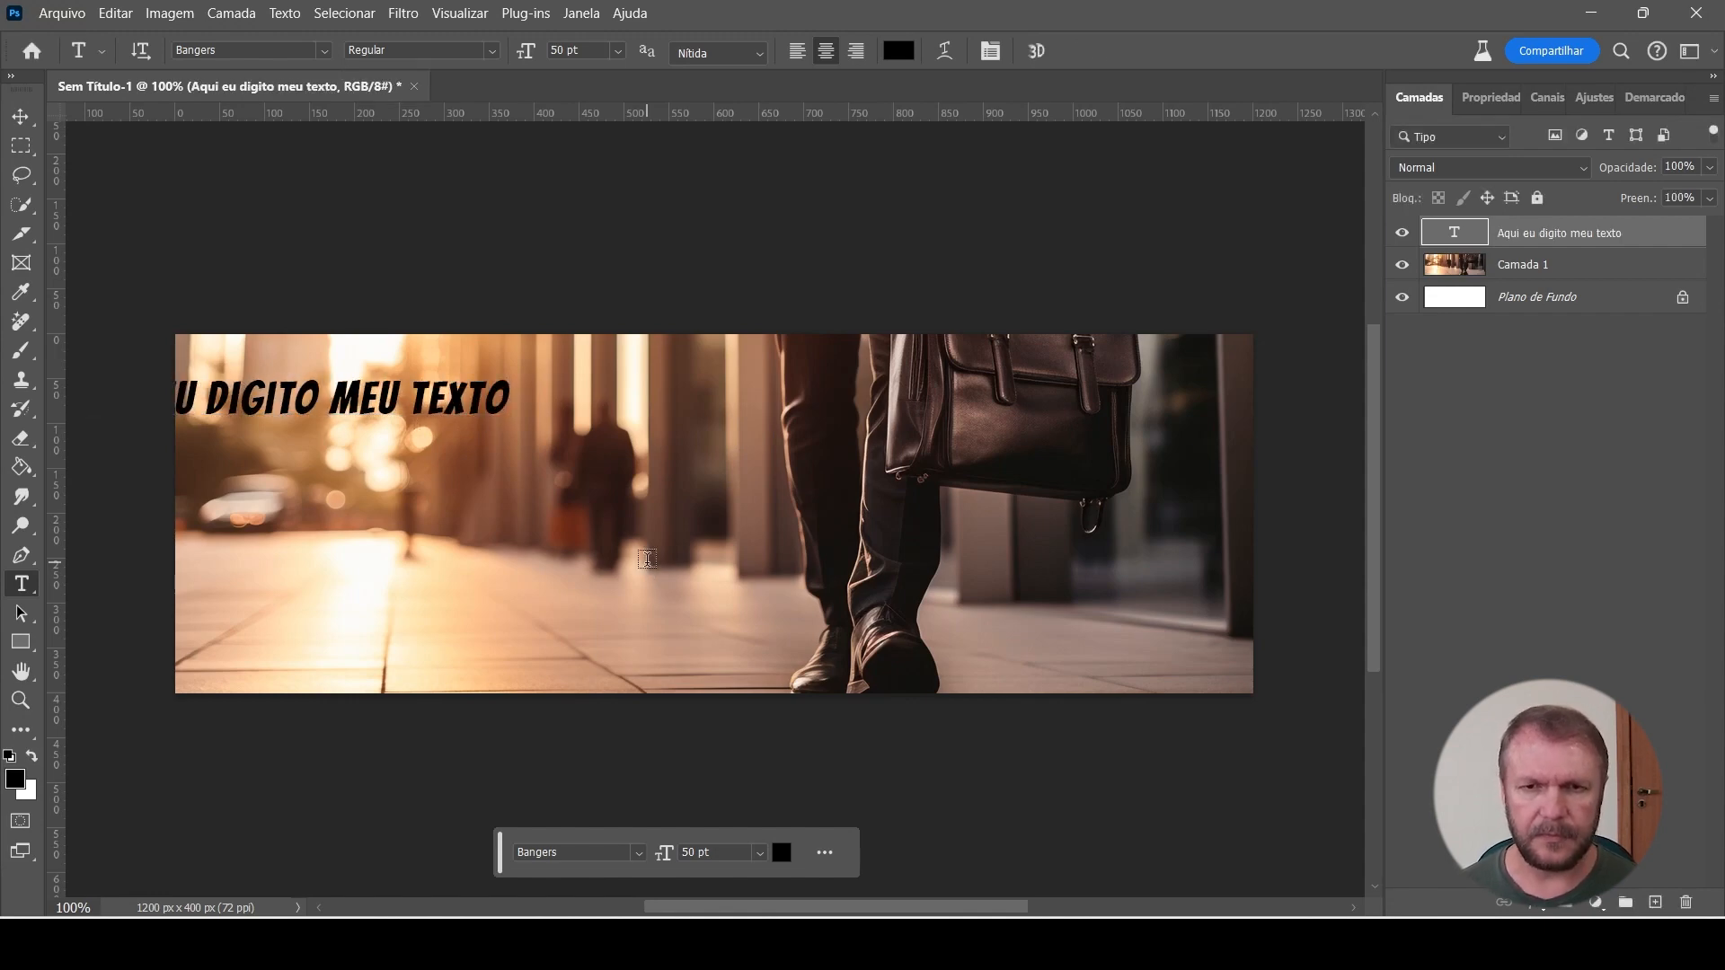
pyautogui.click(797, 51)
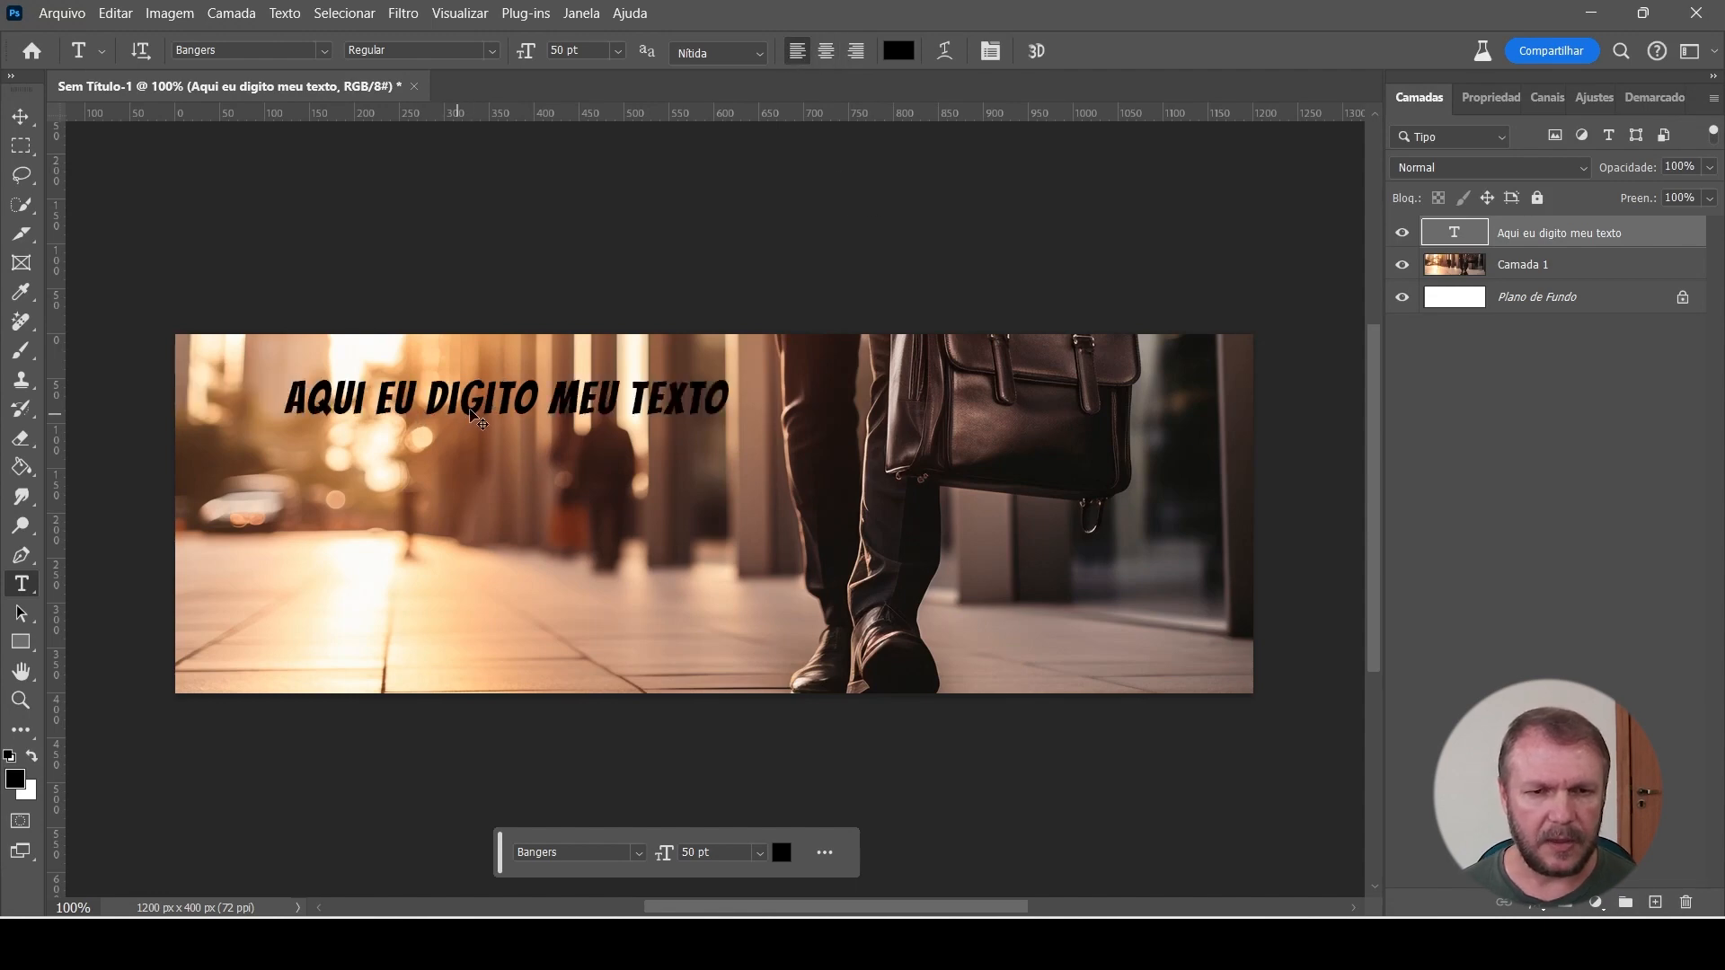
pyautogui.moveTo(471, 416); pyautogui.dragTo(394, 621)
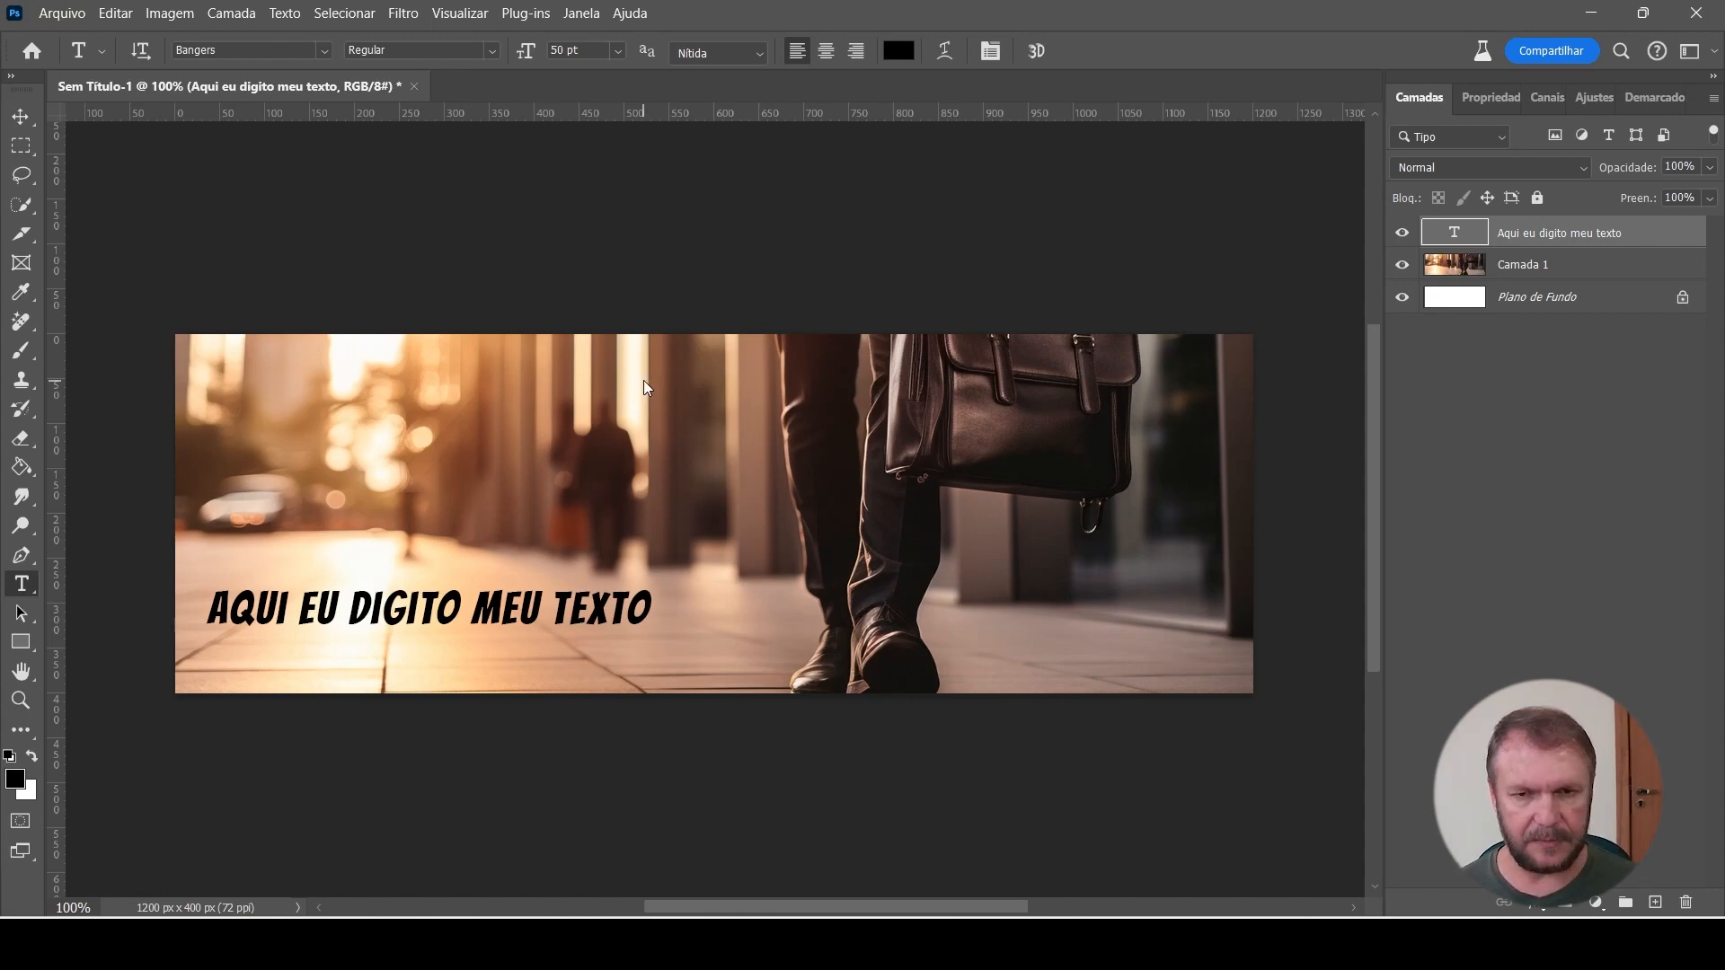
# Open the banner in Save for Web (Legacy) and set the JPEG quality to 50
pyautogui.hotkey('ctrl', 'alt', 'shift', 's')
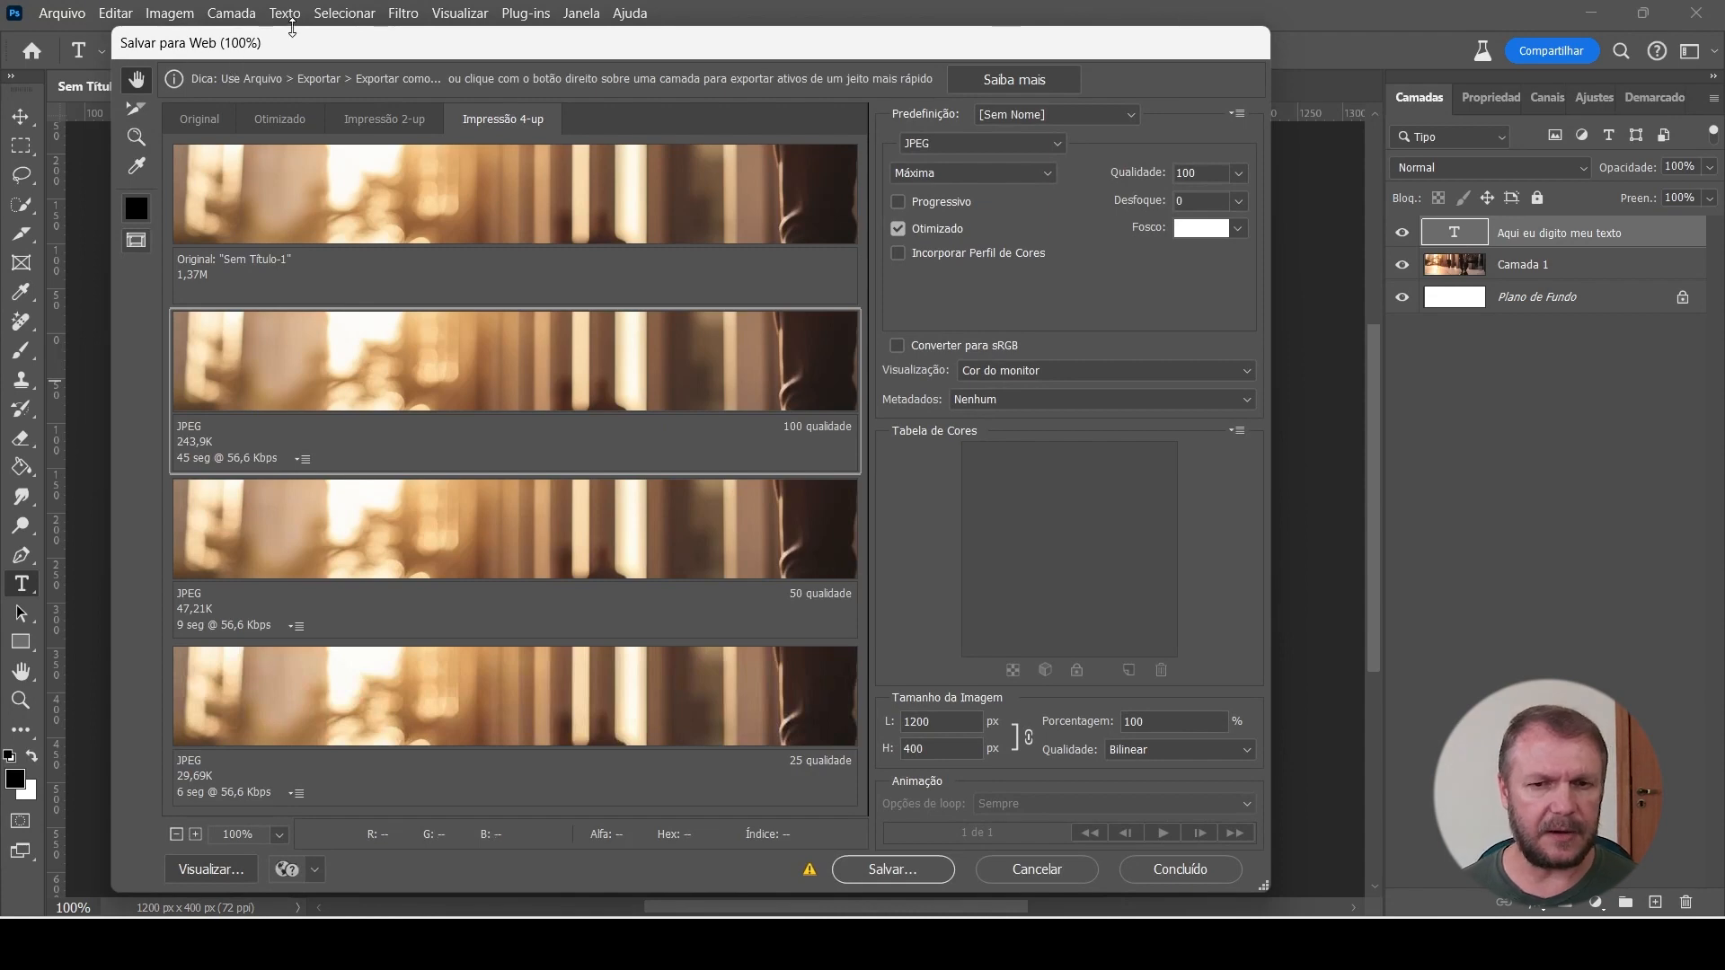
pyautogui.press('Escape')
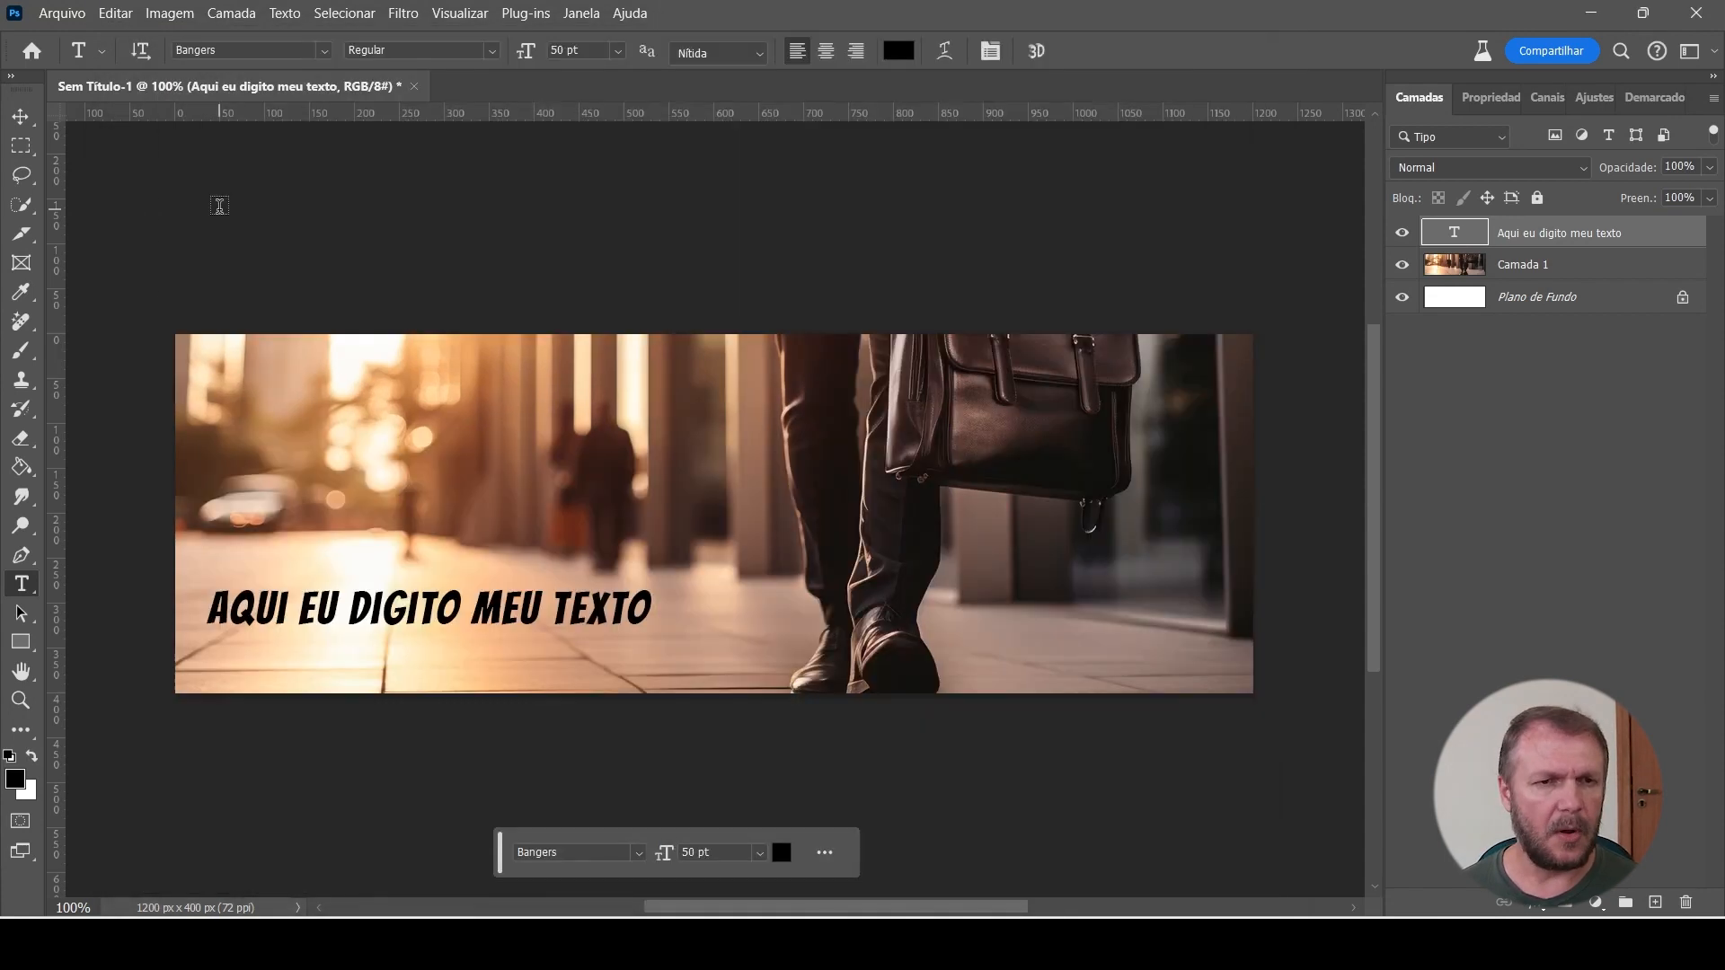
pyautogui.click(59, 14)
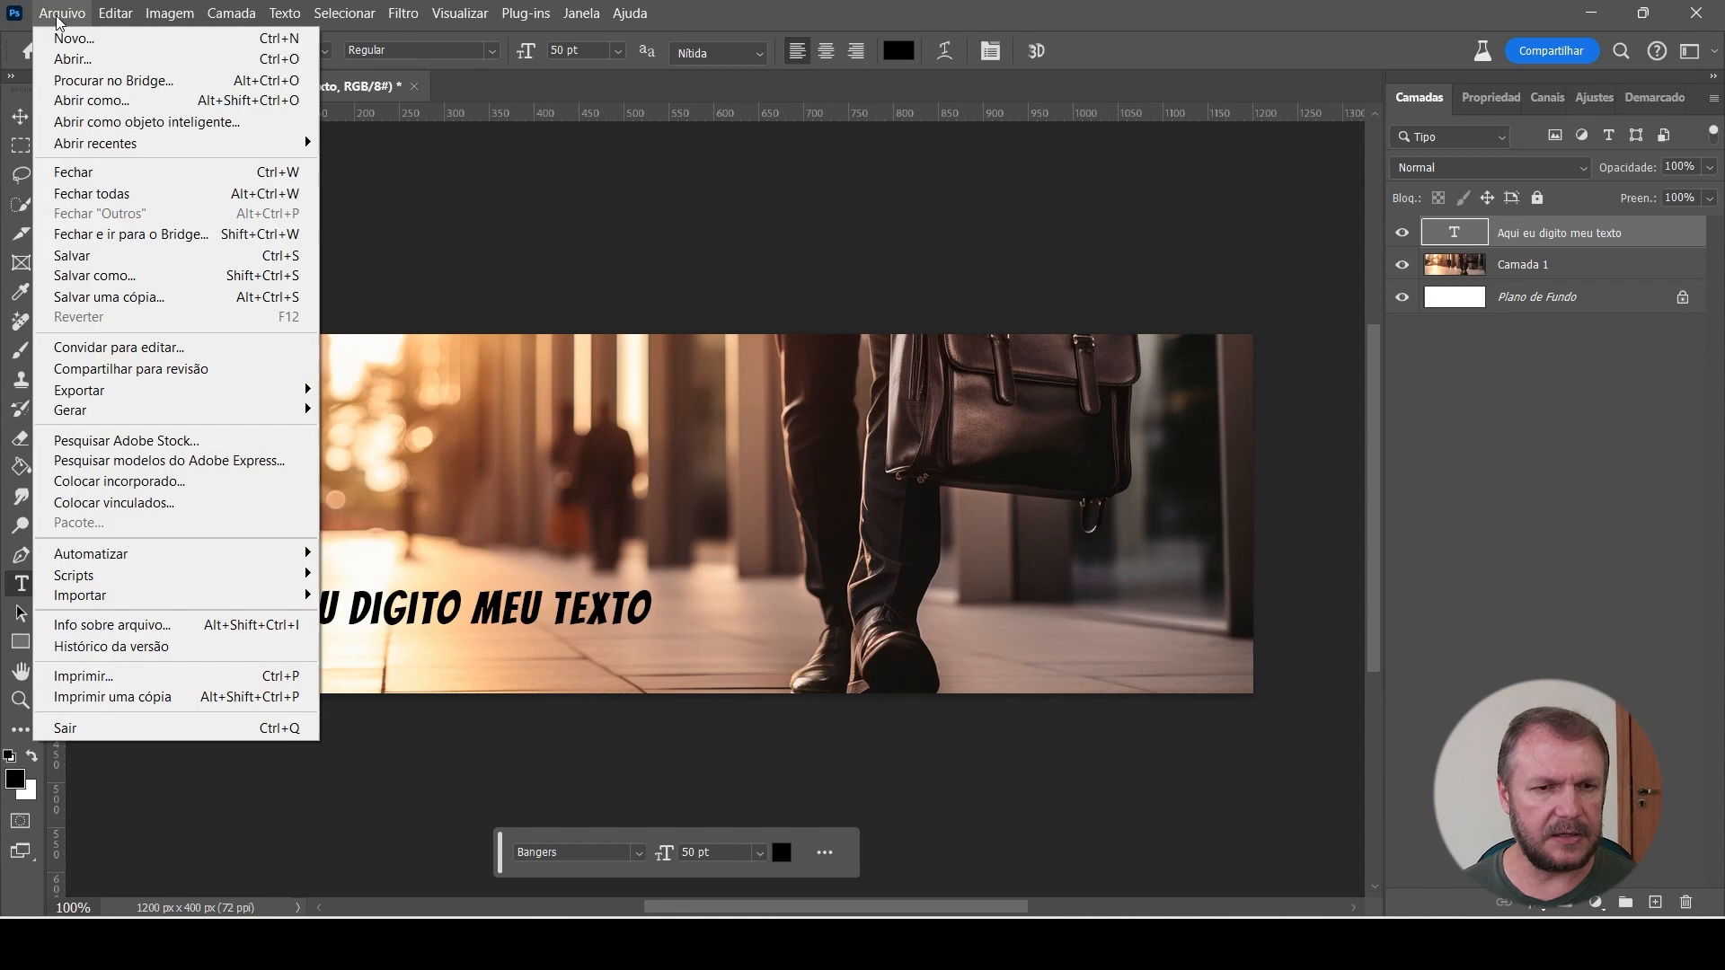
pyautogui.moveTo(177, 400)
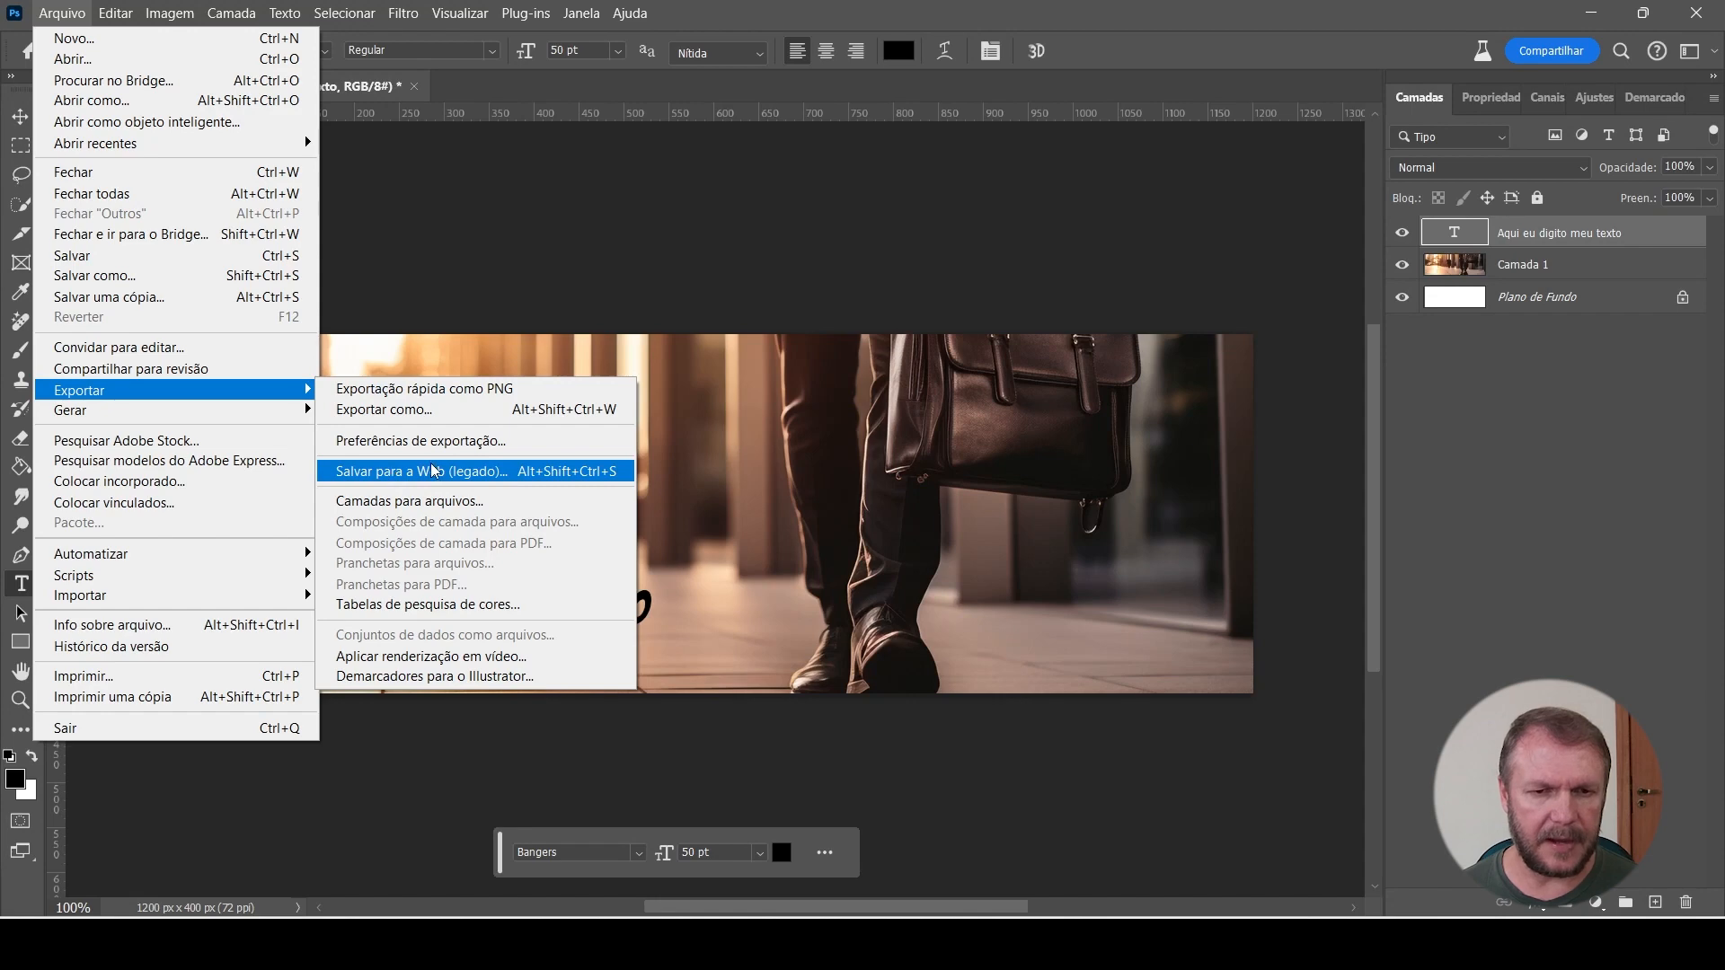
pyautogui.click(597, 473)
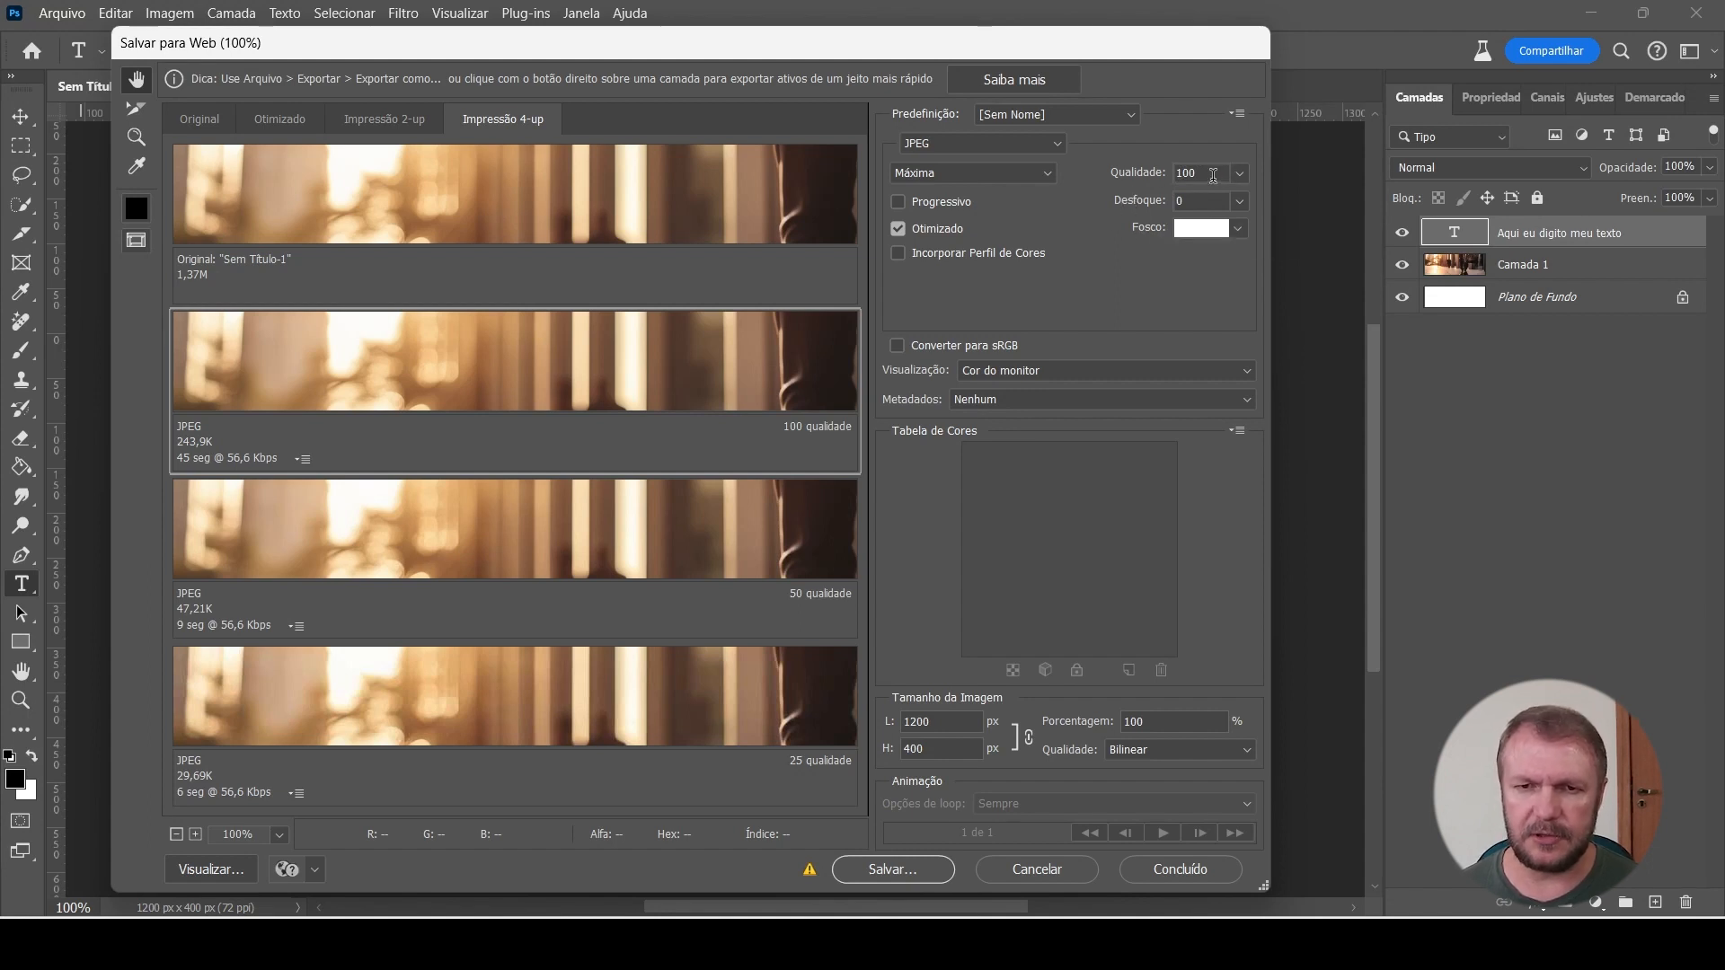
pyautogui.click(954, 150)
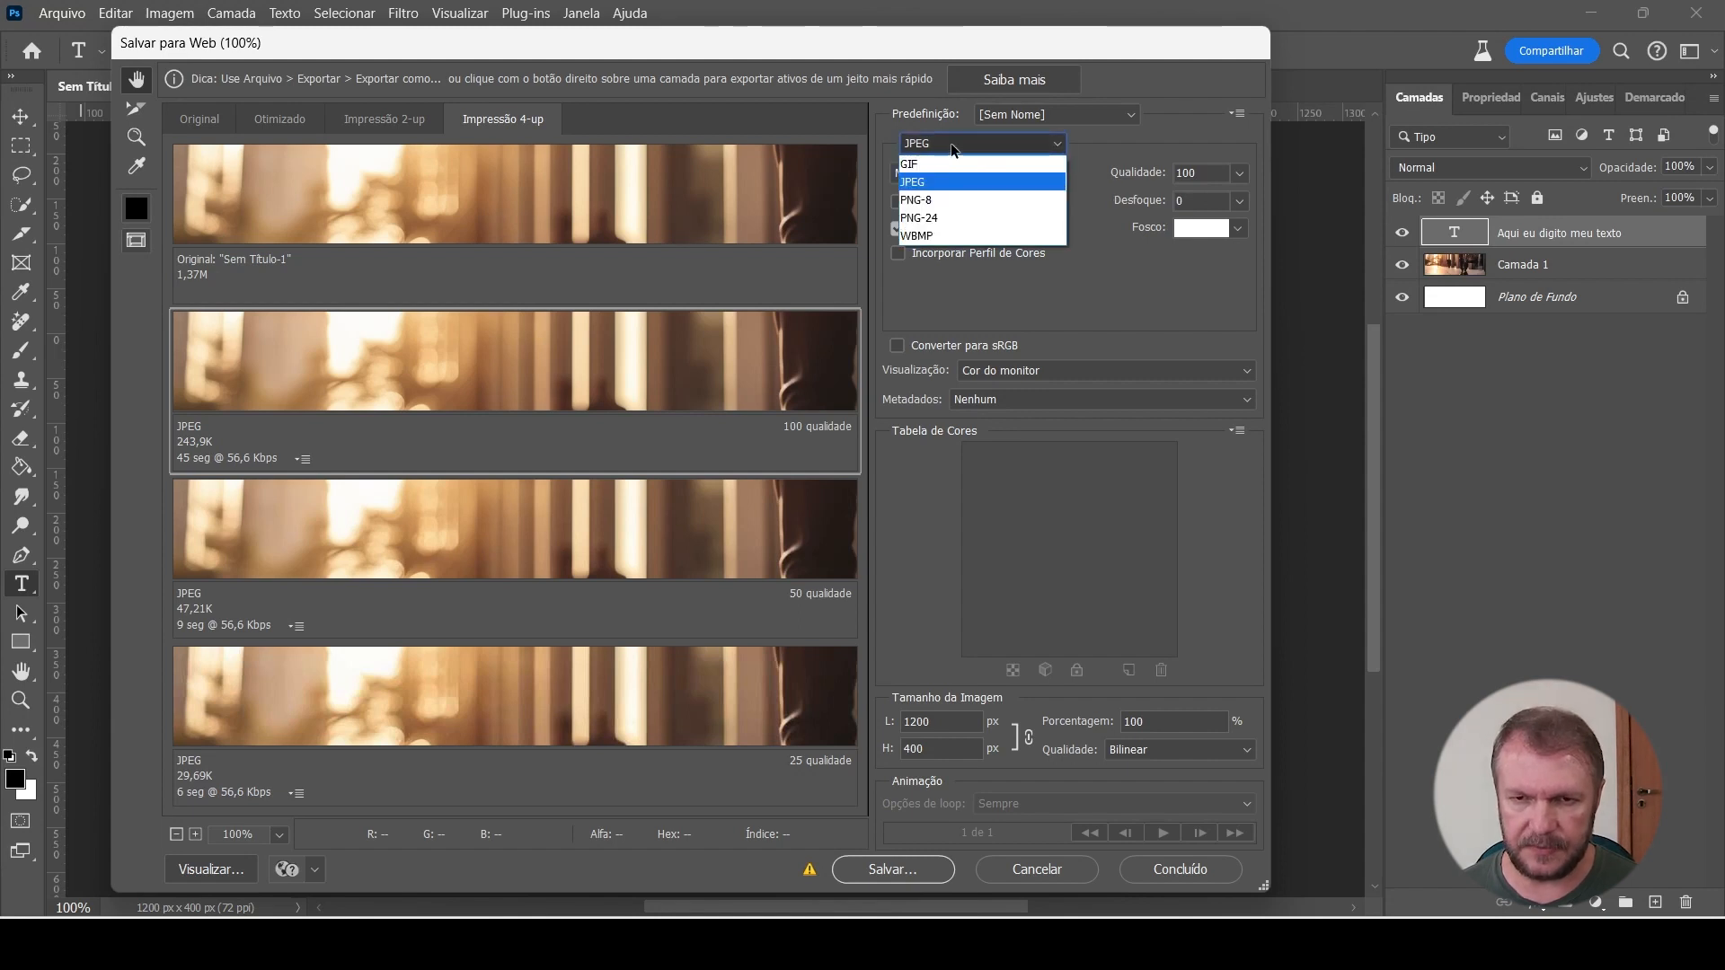
pyautogui.click(954, 150)
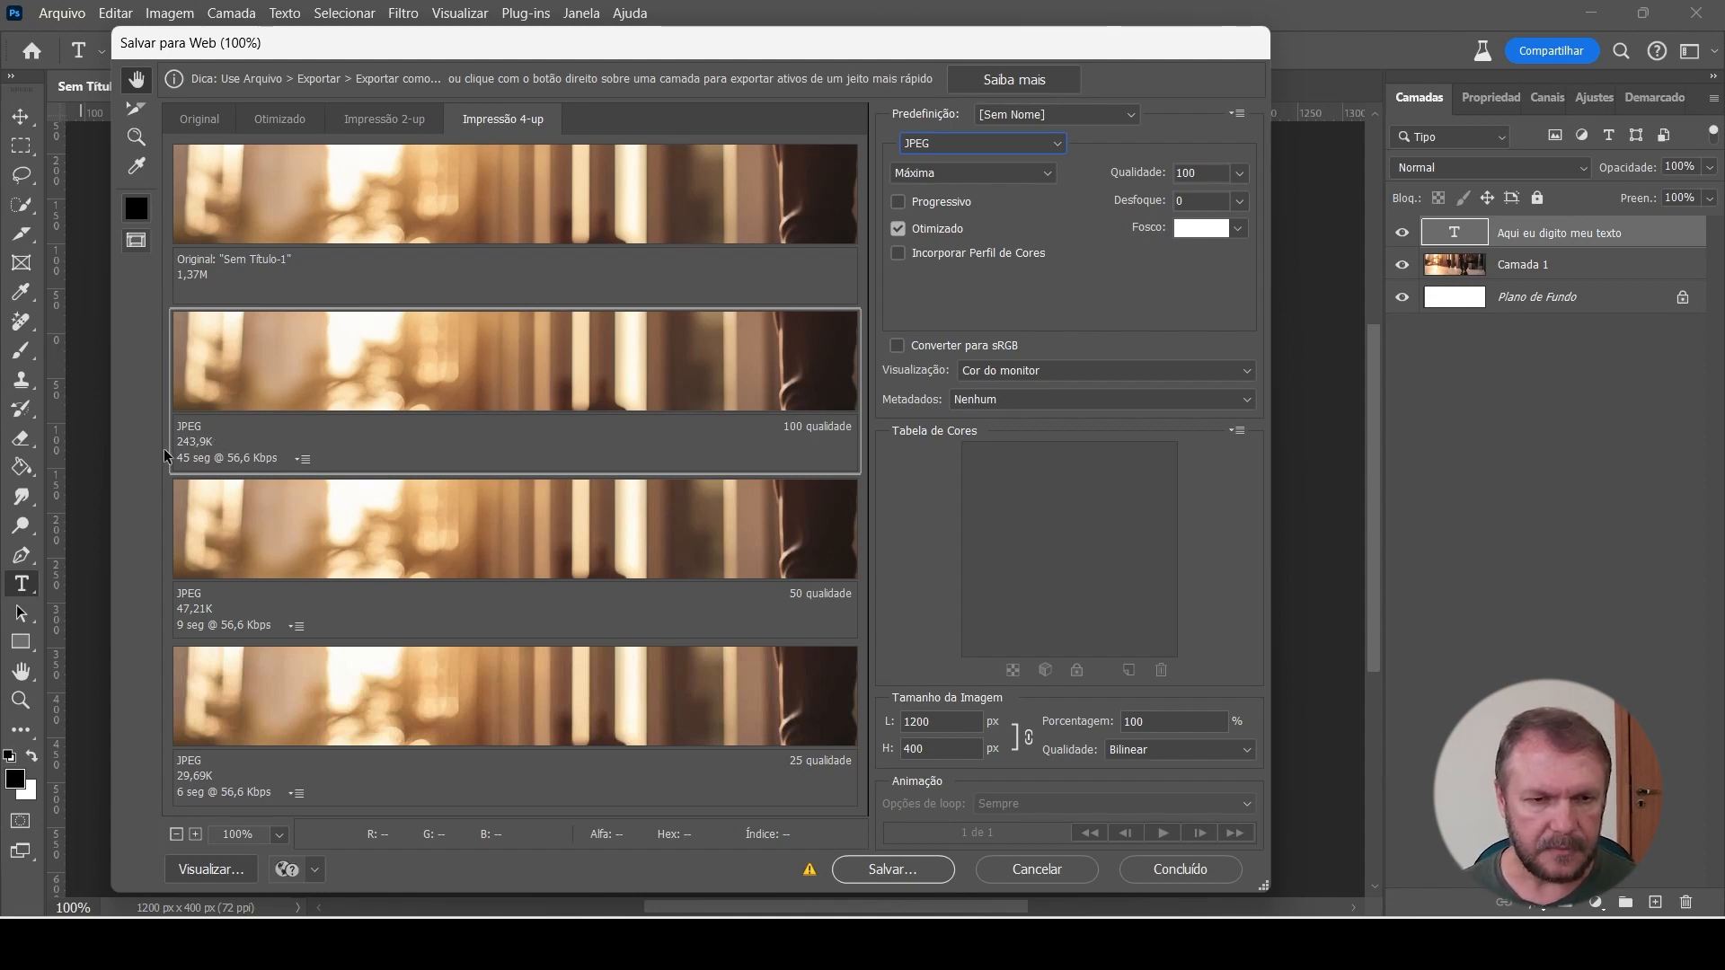
pyautogui.click(1197, 172)
pyautogui.write('50')
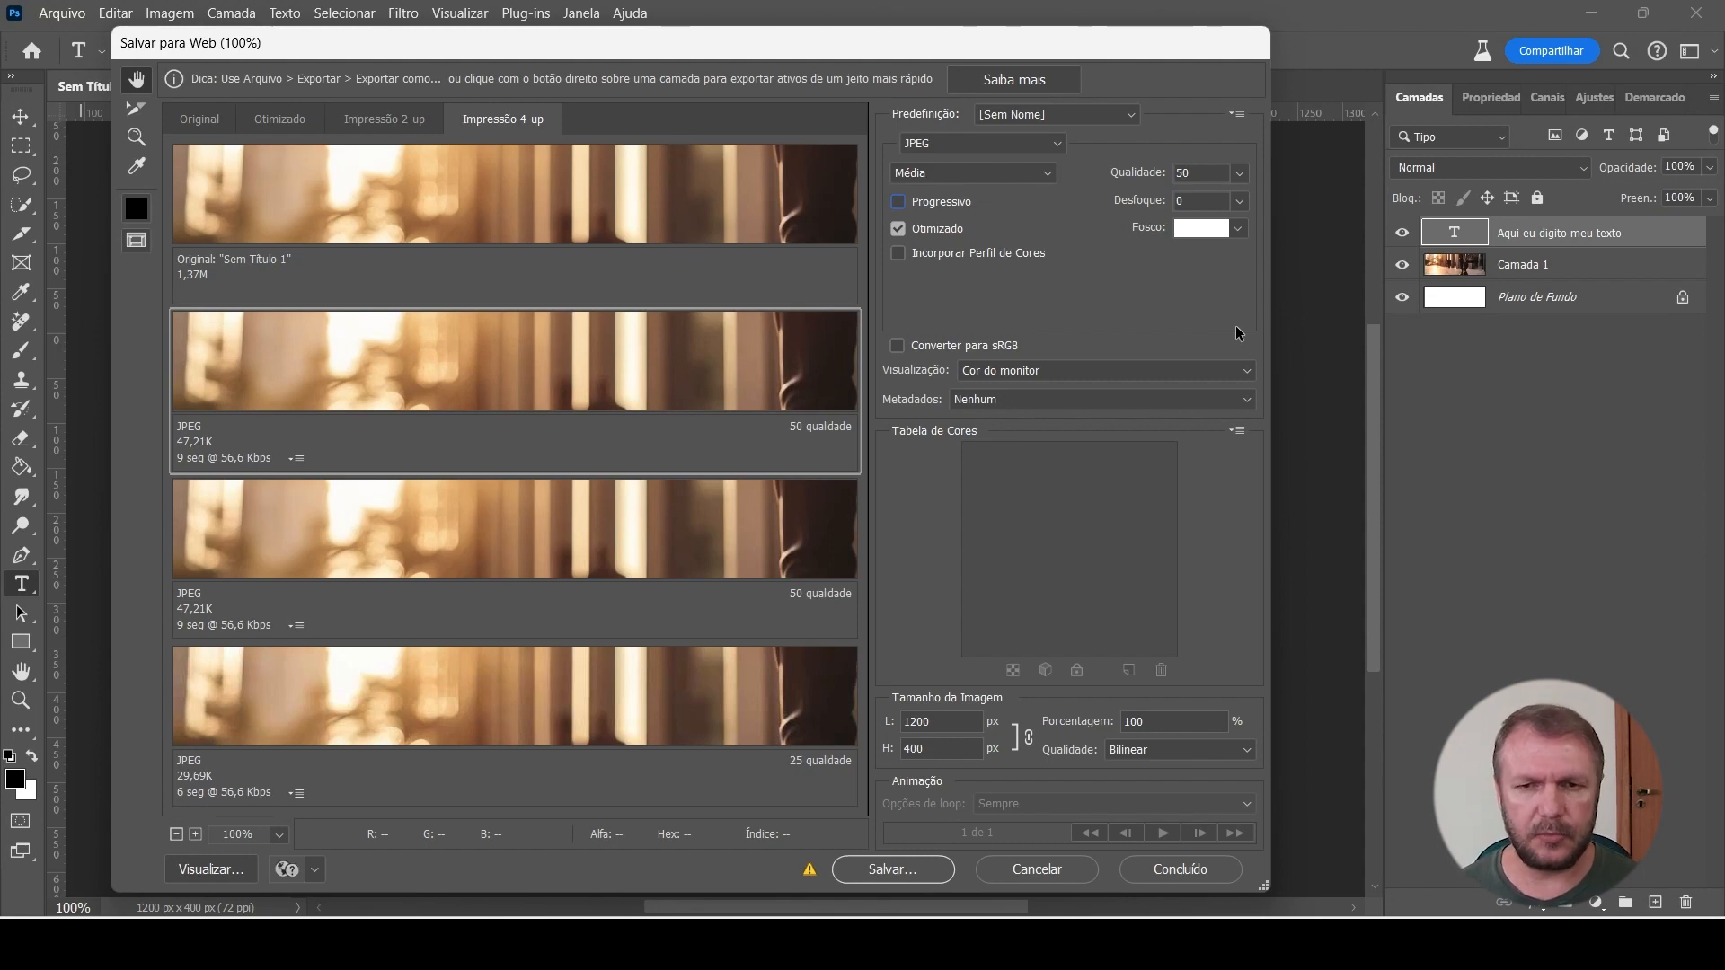
# Compare the original and compressed JPEG previews around the banner's text and the businessman's shoes
pyautogui.moveTo(691, 371); pyautogui.dragTo(648, 347)
pyautogui.moveTo(746, 402); pyautogui.dragTo(768, 351)
pyautogui.moveTo(604, 372); pyautogui.dragTo(712, 345)
pyautogui.moveTo(601, 380); pyautogui.dragTo(653, 370)
pyautogui.moveTo(778, 360); pyautogui.dragTo(693, 327)
pyautogui.moveTo(329, 353); pyautogui.dragTo(437, 397)
pyautogui.moveTo(569, 372); pyautogui.dragTo(516, 350)
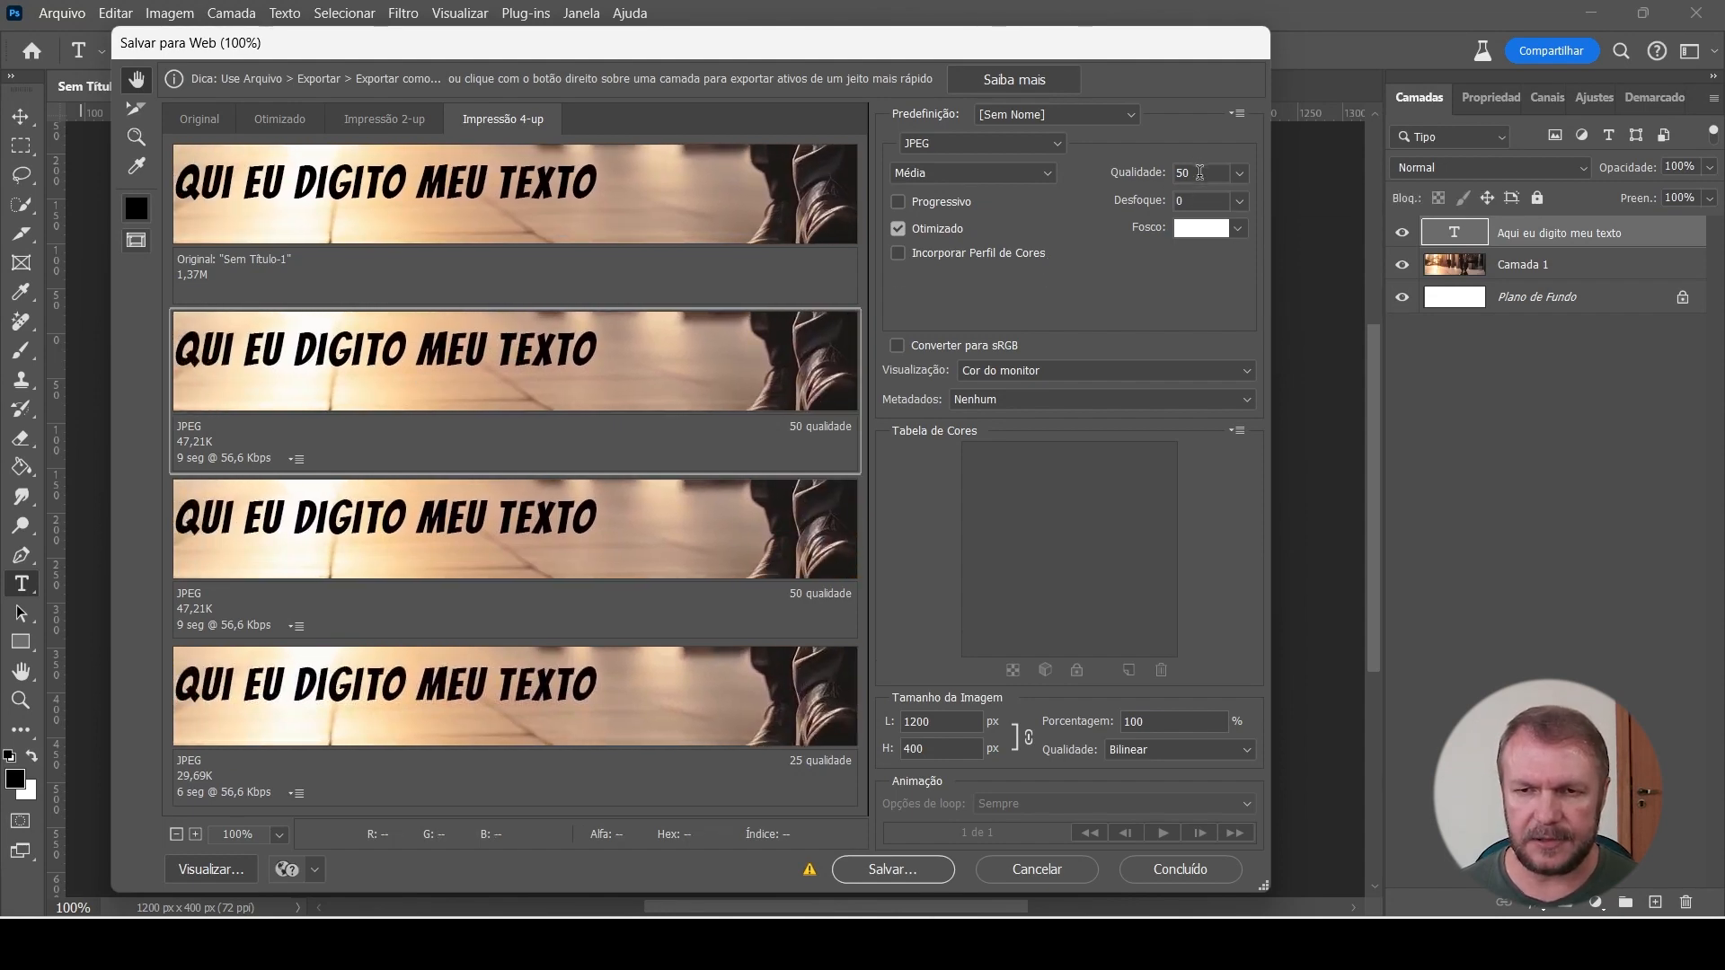
pyautogui.moveTo(838, 340); pyautogui.dragTo(642, 380)
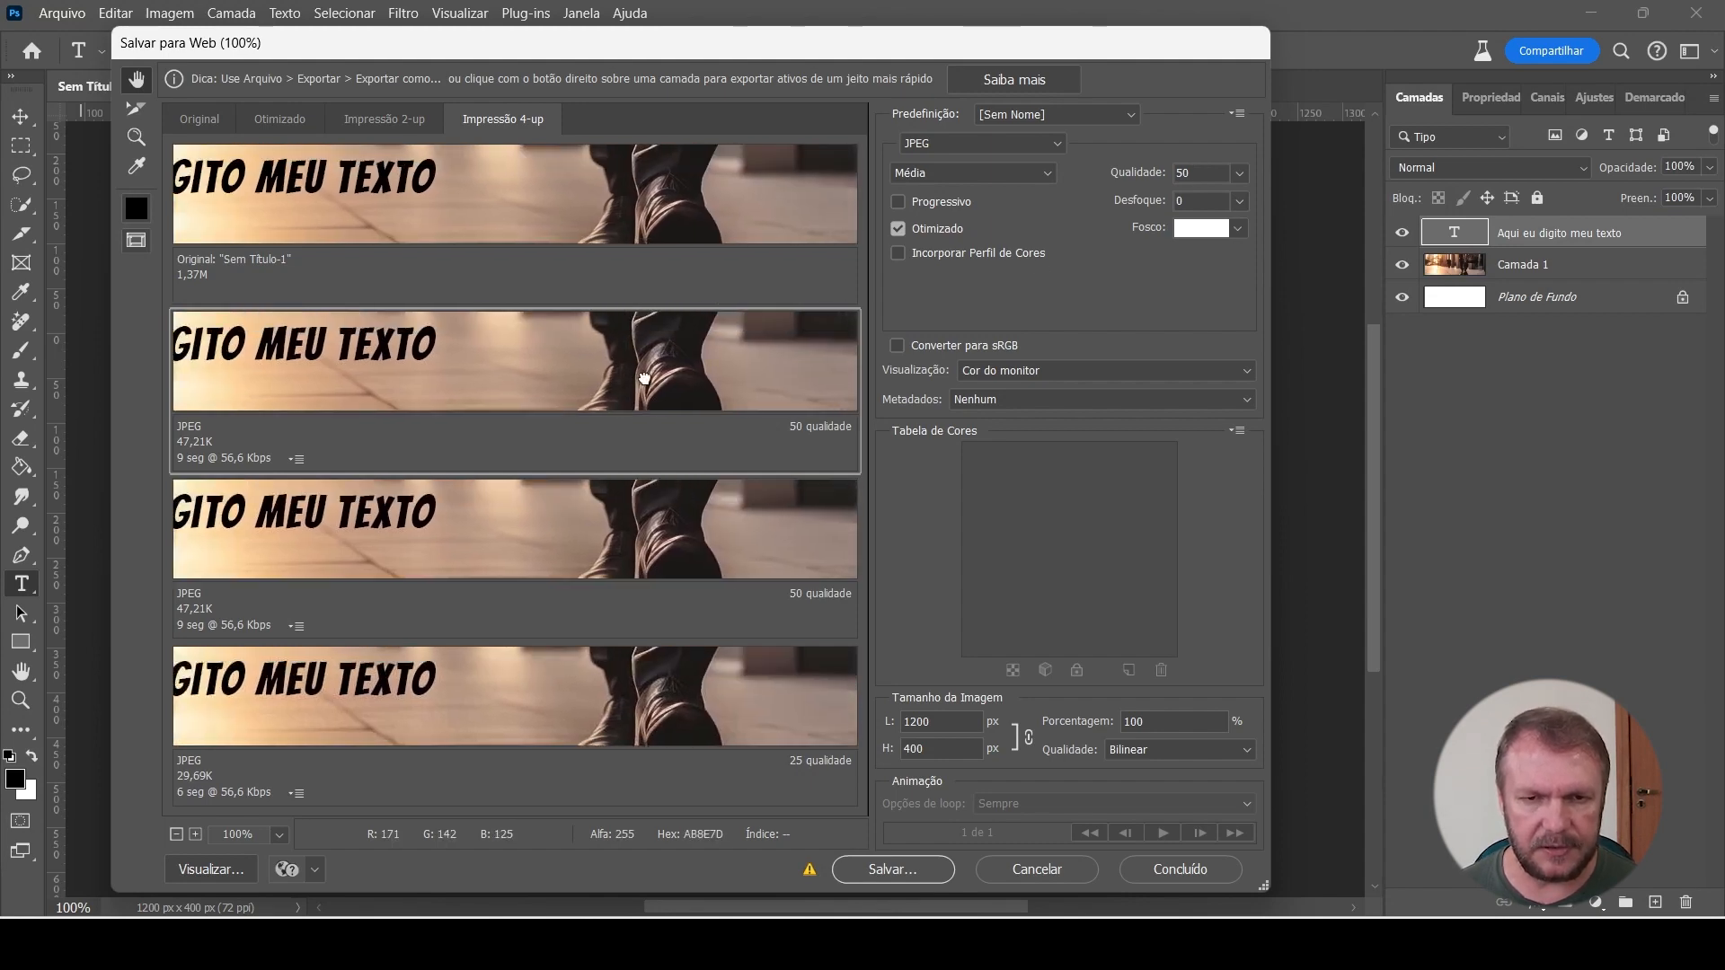
pyautogui.moveTo(505, 370); pyautogui.dragTo(611, 330)
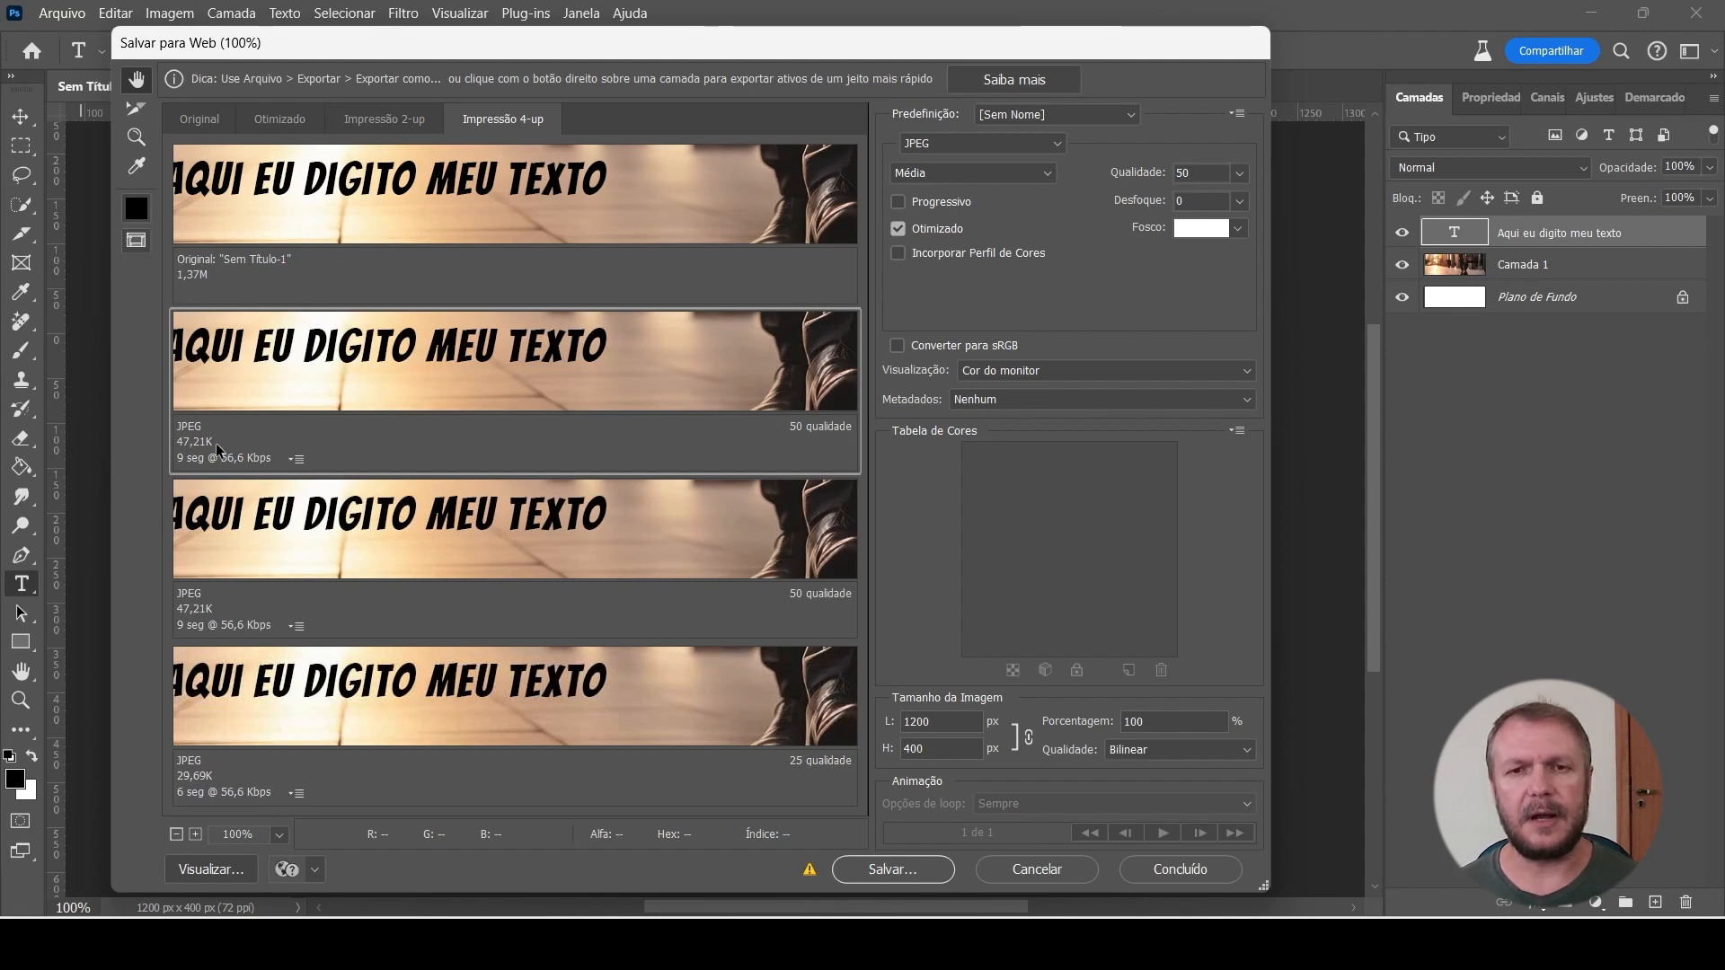
# Try a JPEG quality of 100 to compare the file size and return the quality to 50
pyautogui.moveTo(1239, 172); pyautogui.dragTo(1245, 205)
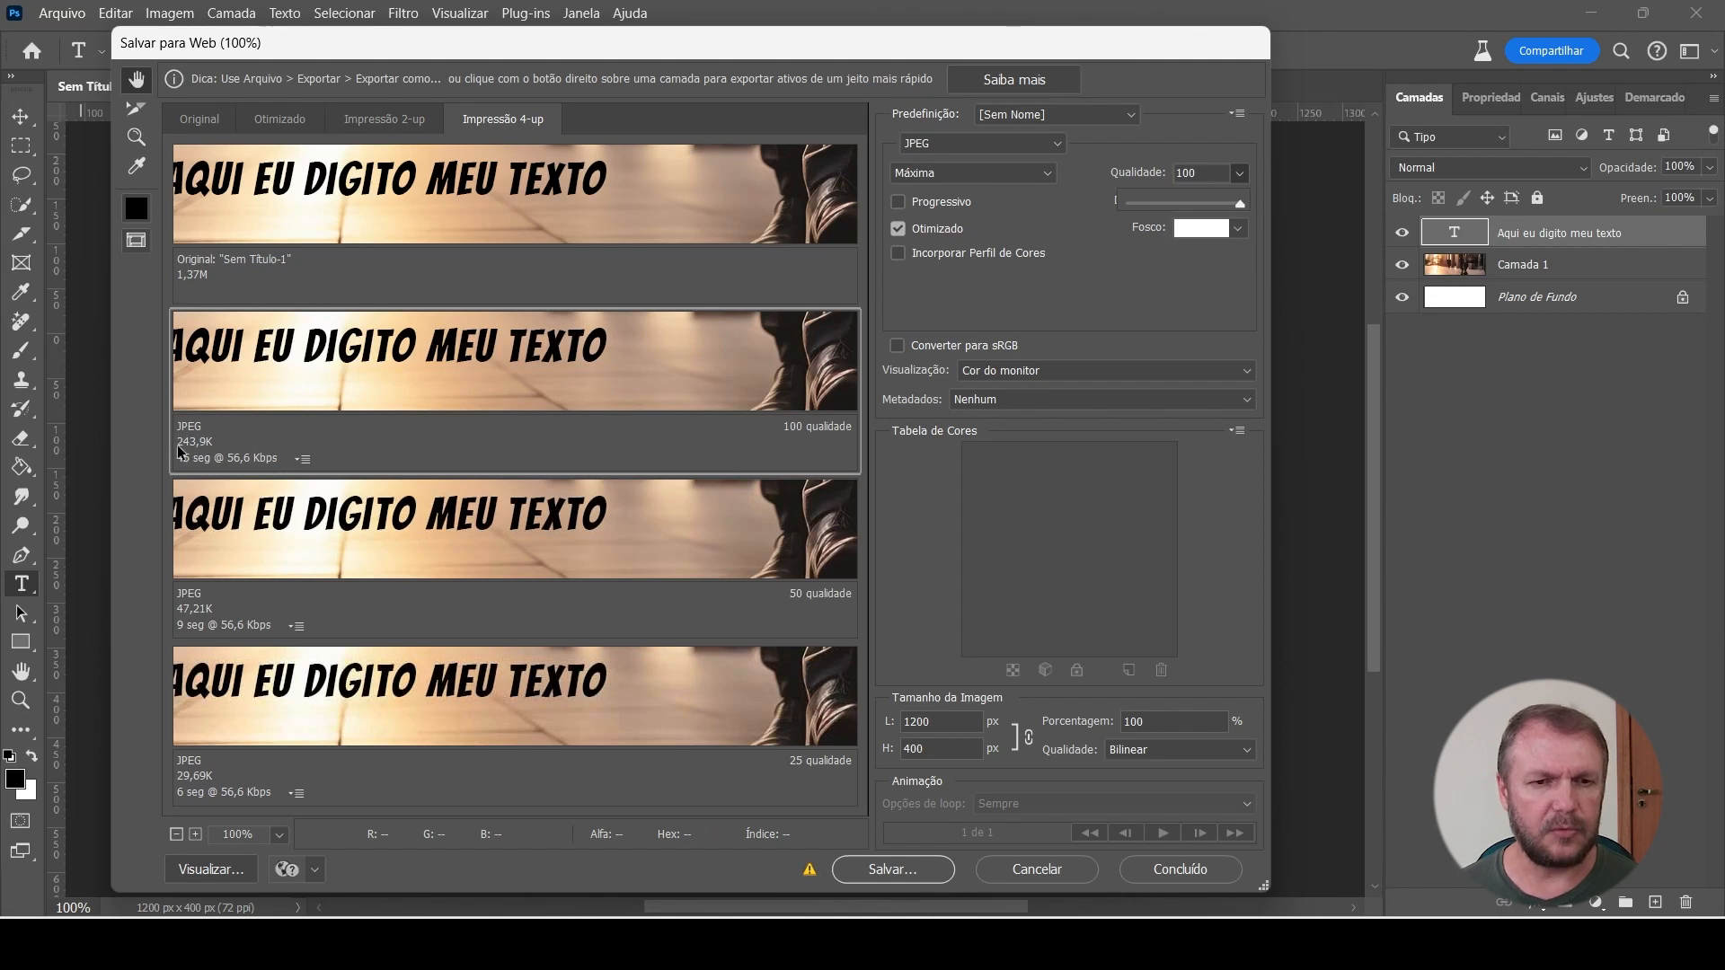
pyautogui.click(1137, 174)
pyautogui.write('50')
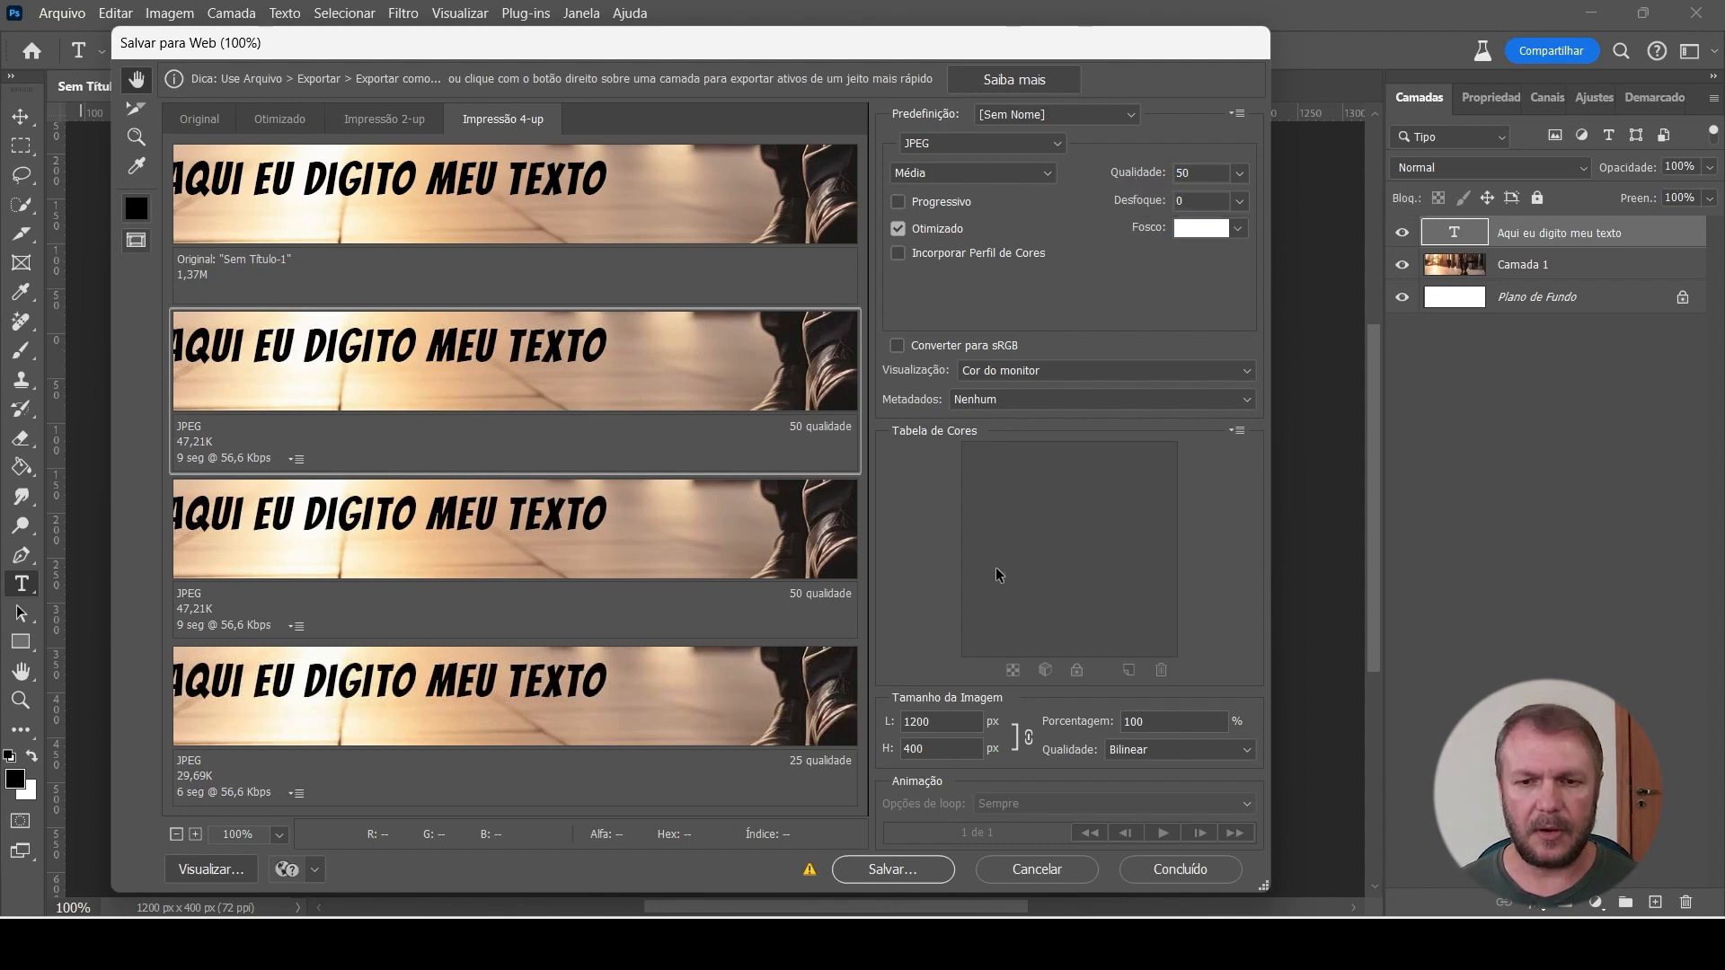
# Save the optimized JPEG as arte_banner in the tmp folder on drive C:
pyautogui.click(923, 868)
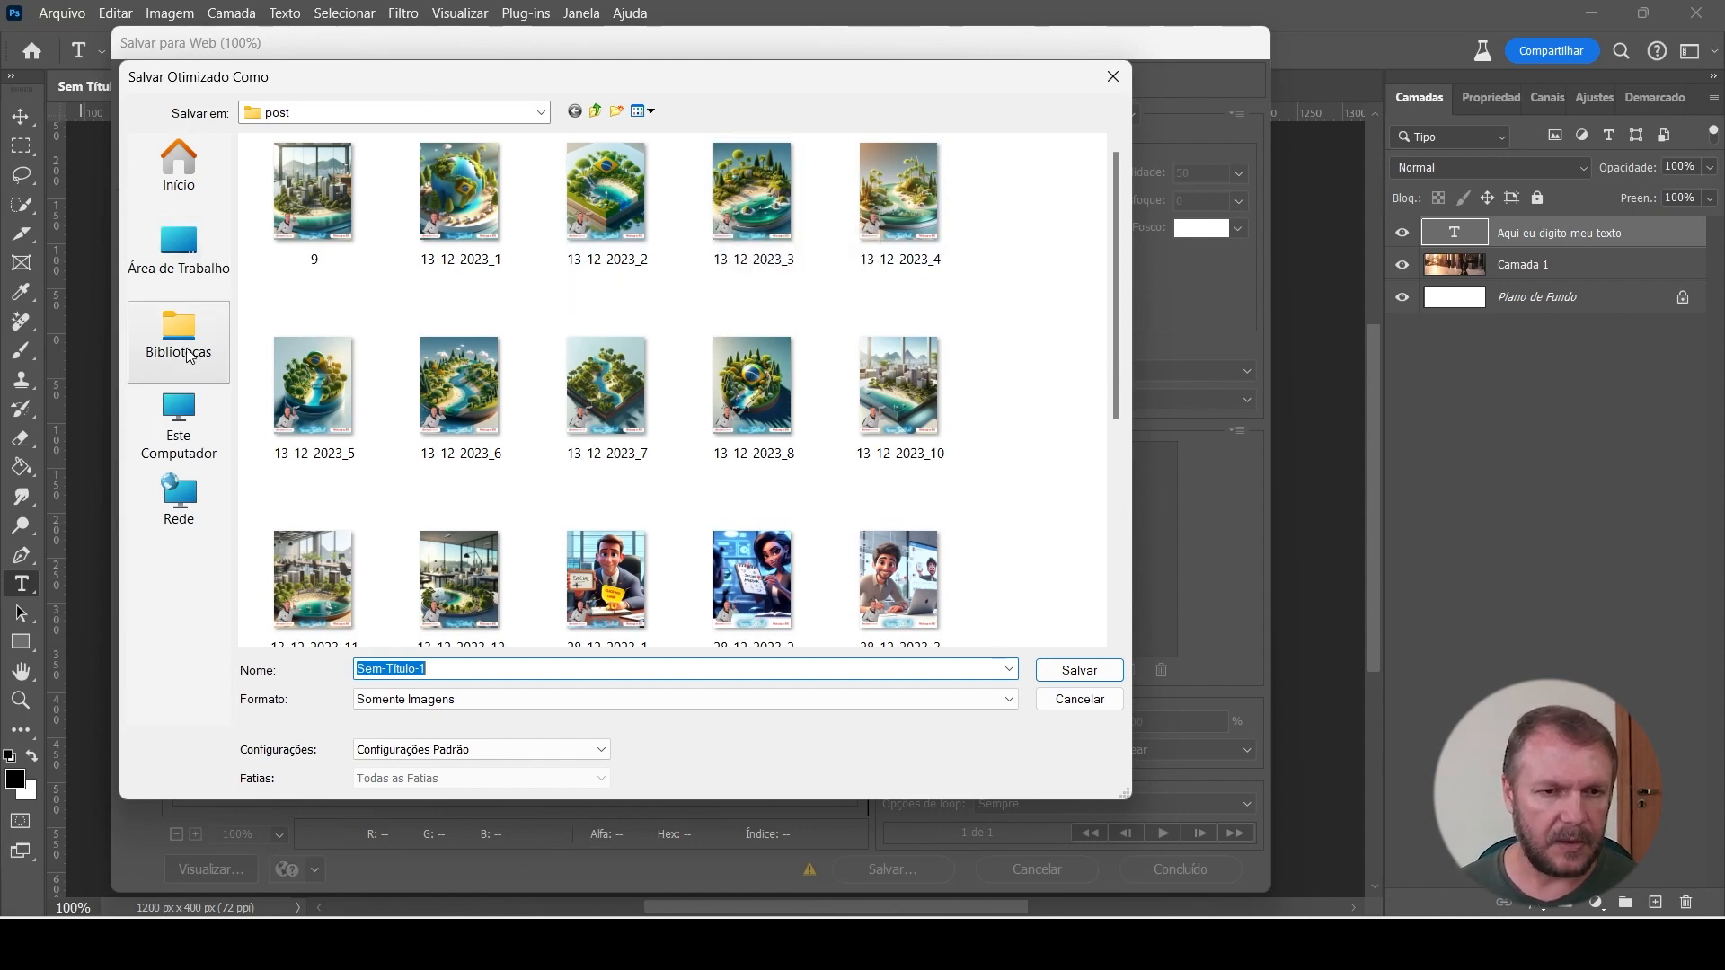
pyautogui.click(186, 428)
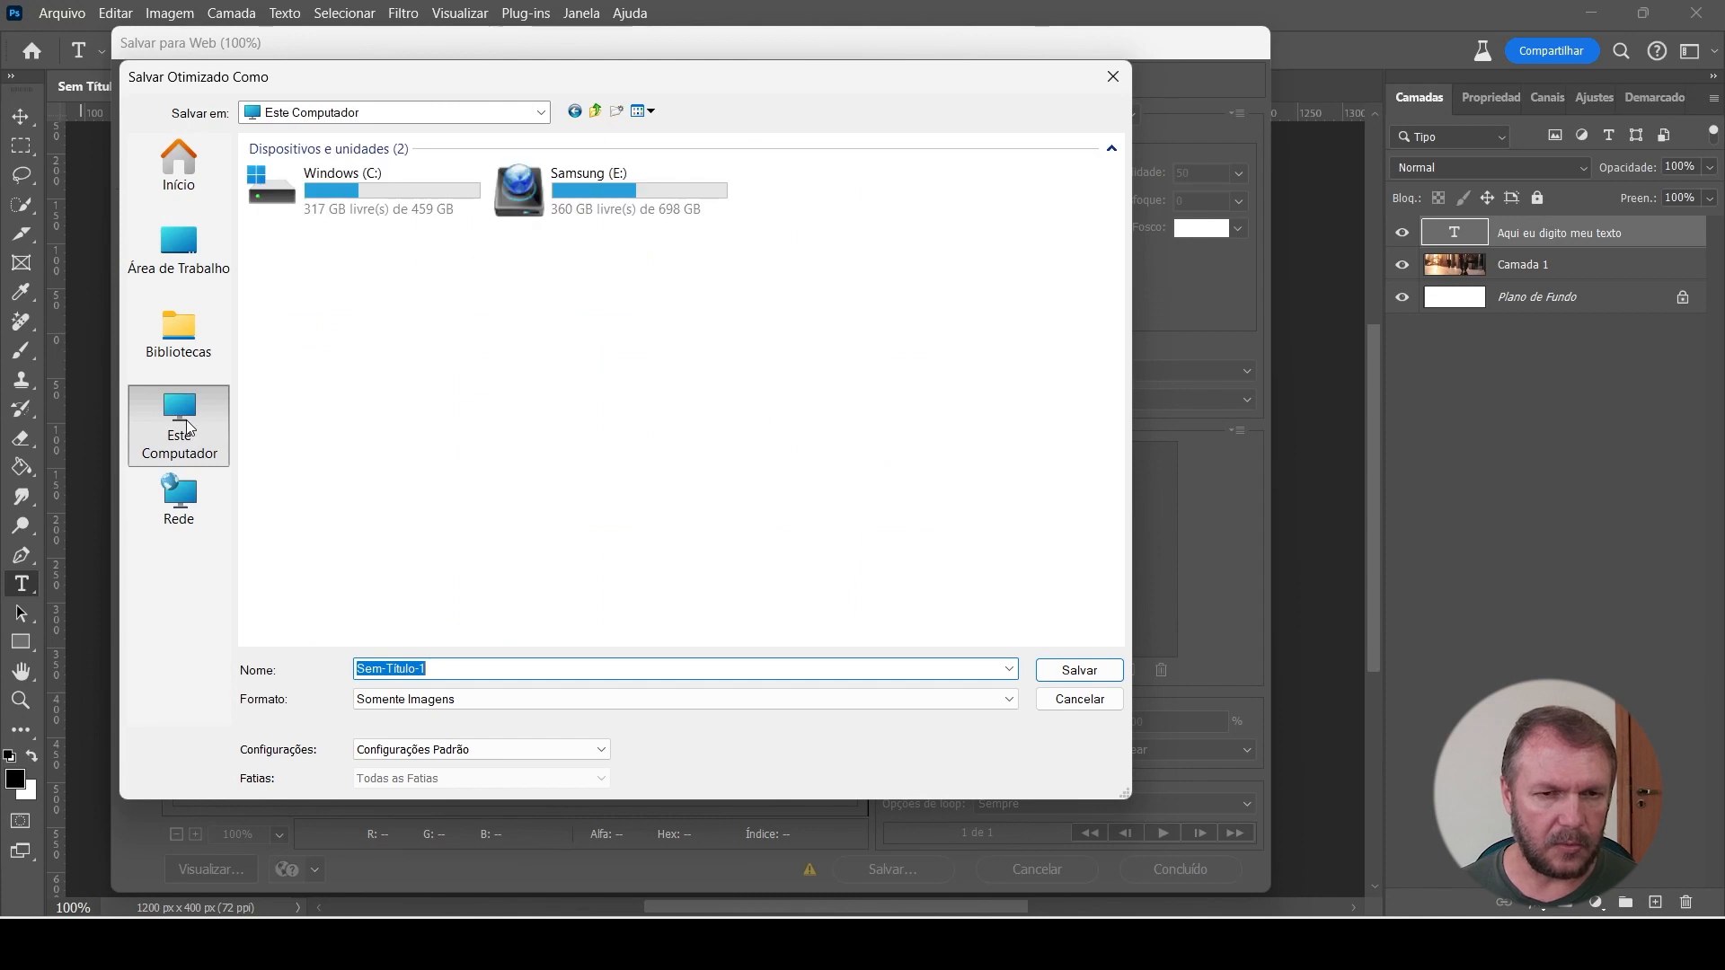
pyautogui.doubleClick(365, 170)
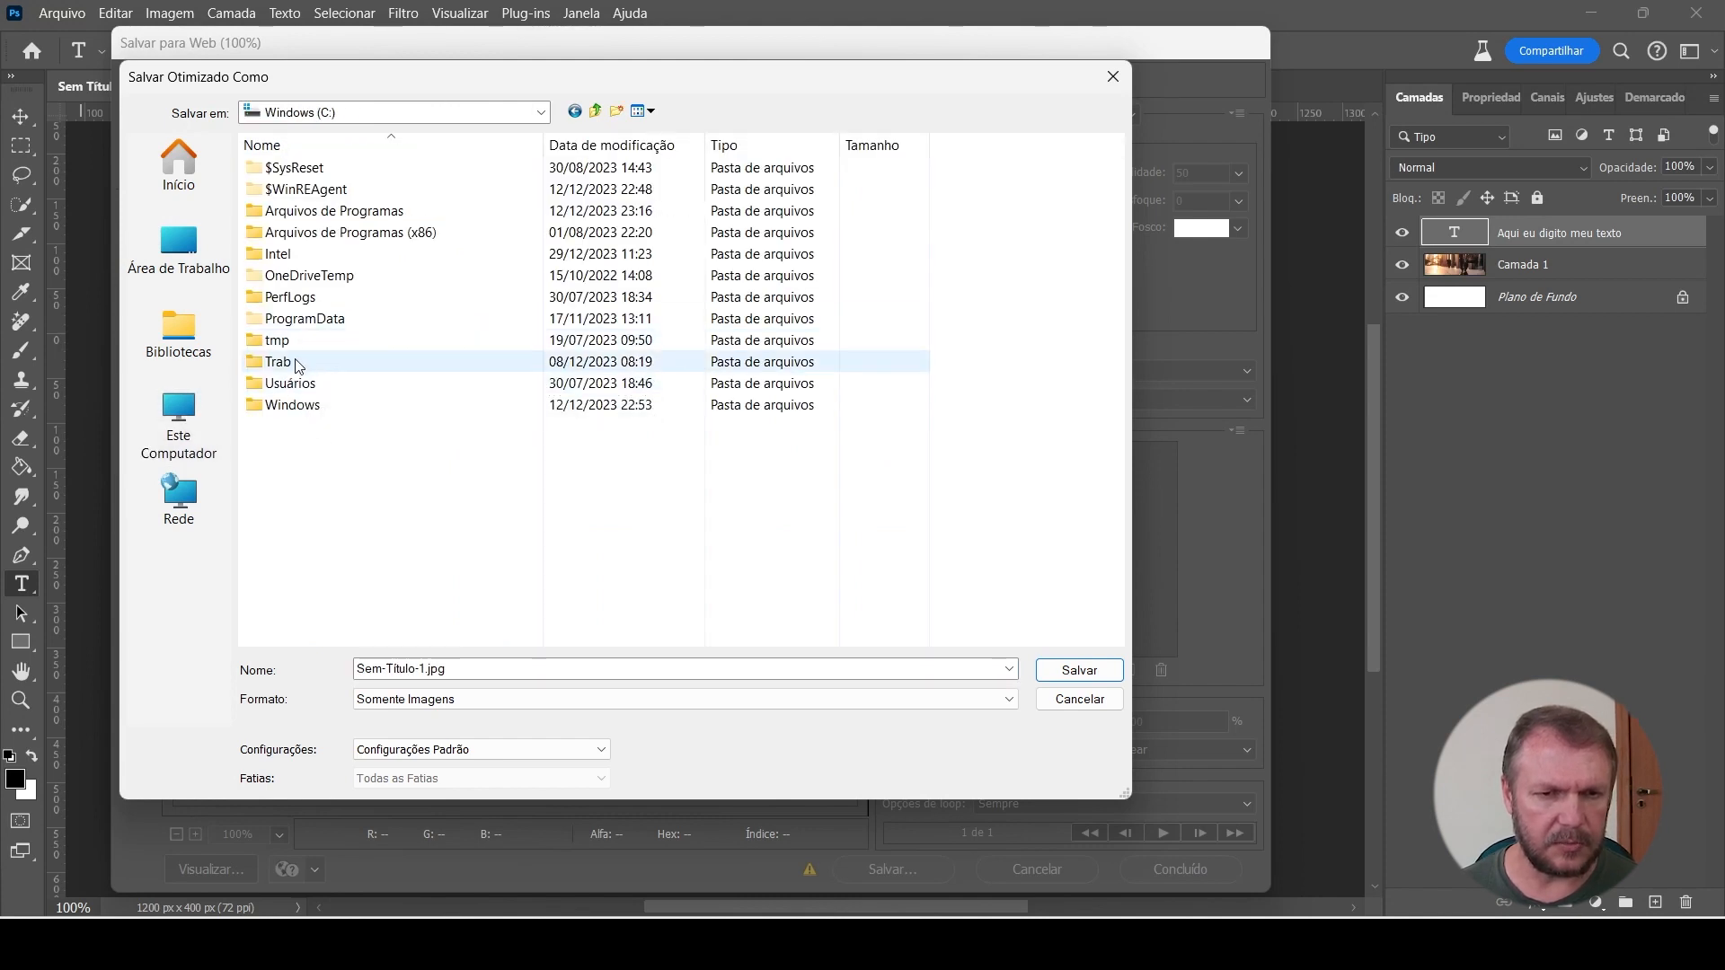
pyautogui.doubleClick(299, 351)
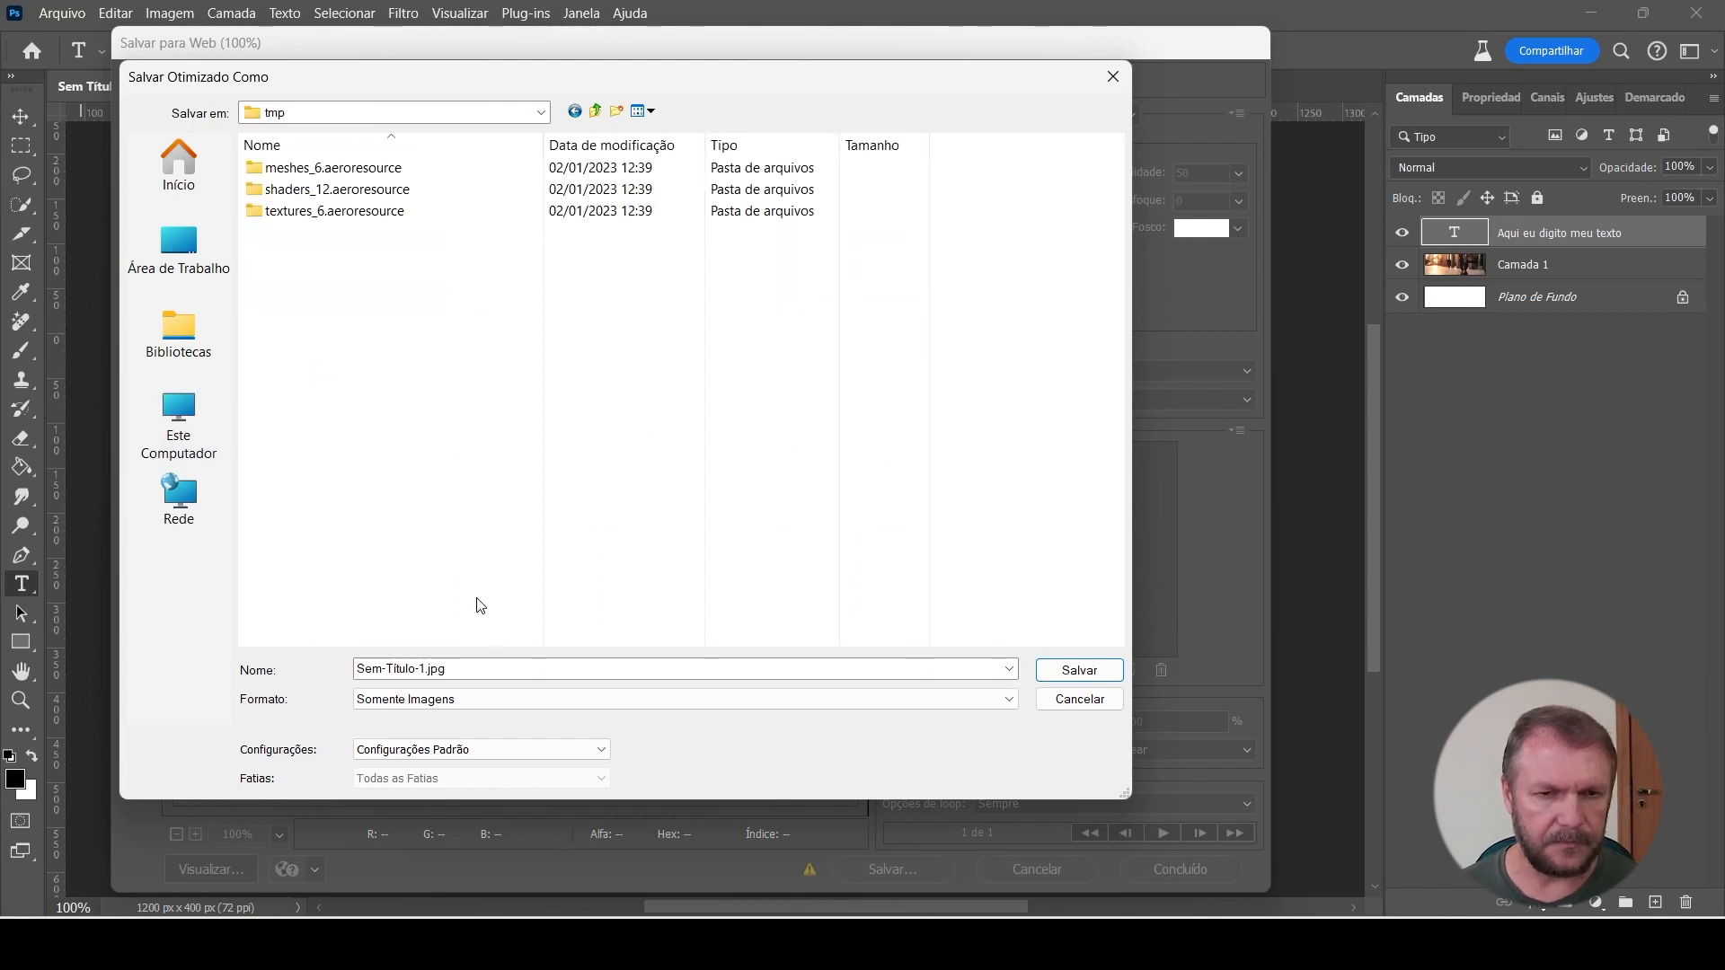
pyautogui.write('arte_banner')
pyautogui.press('Return')
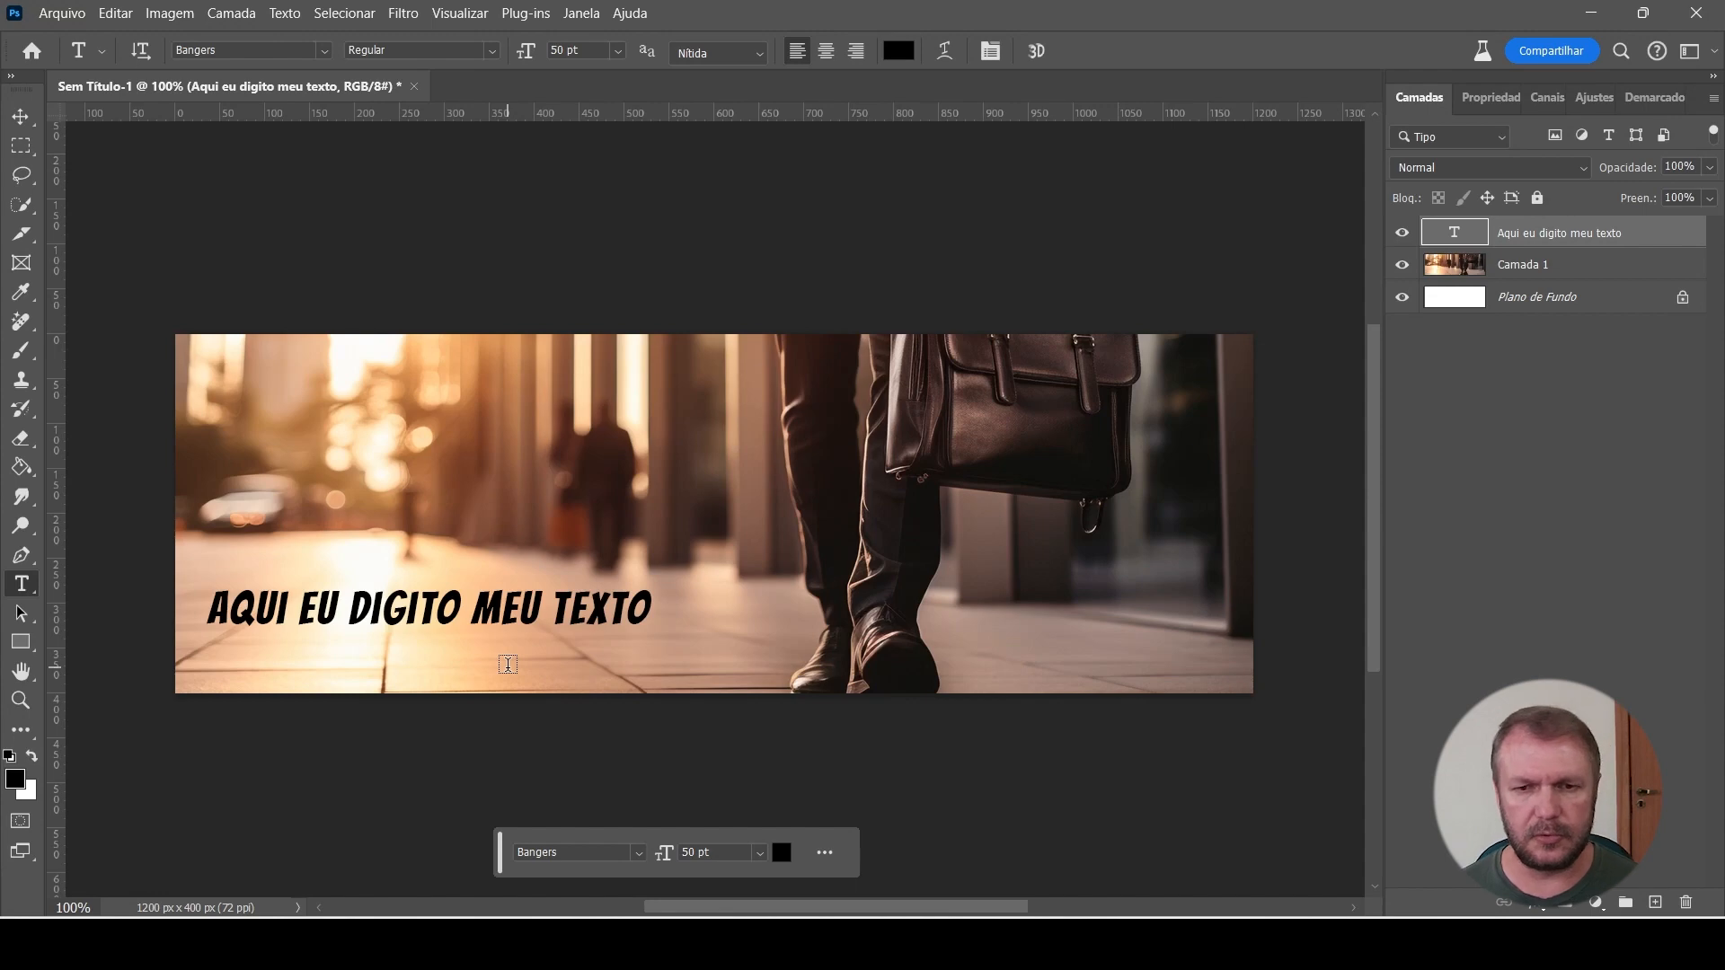
# Switch to the WAMS Banners form in the browser and choose arte_banner from C:\tmp as the banner image
pyautogui.hotkey('alt', 'Tab')
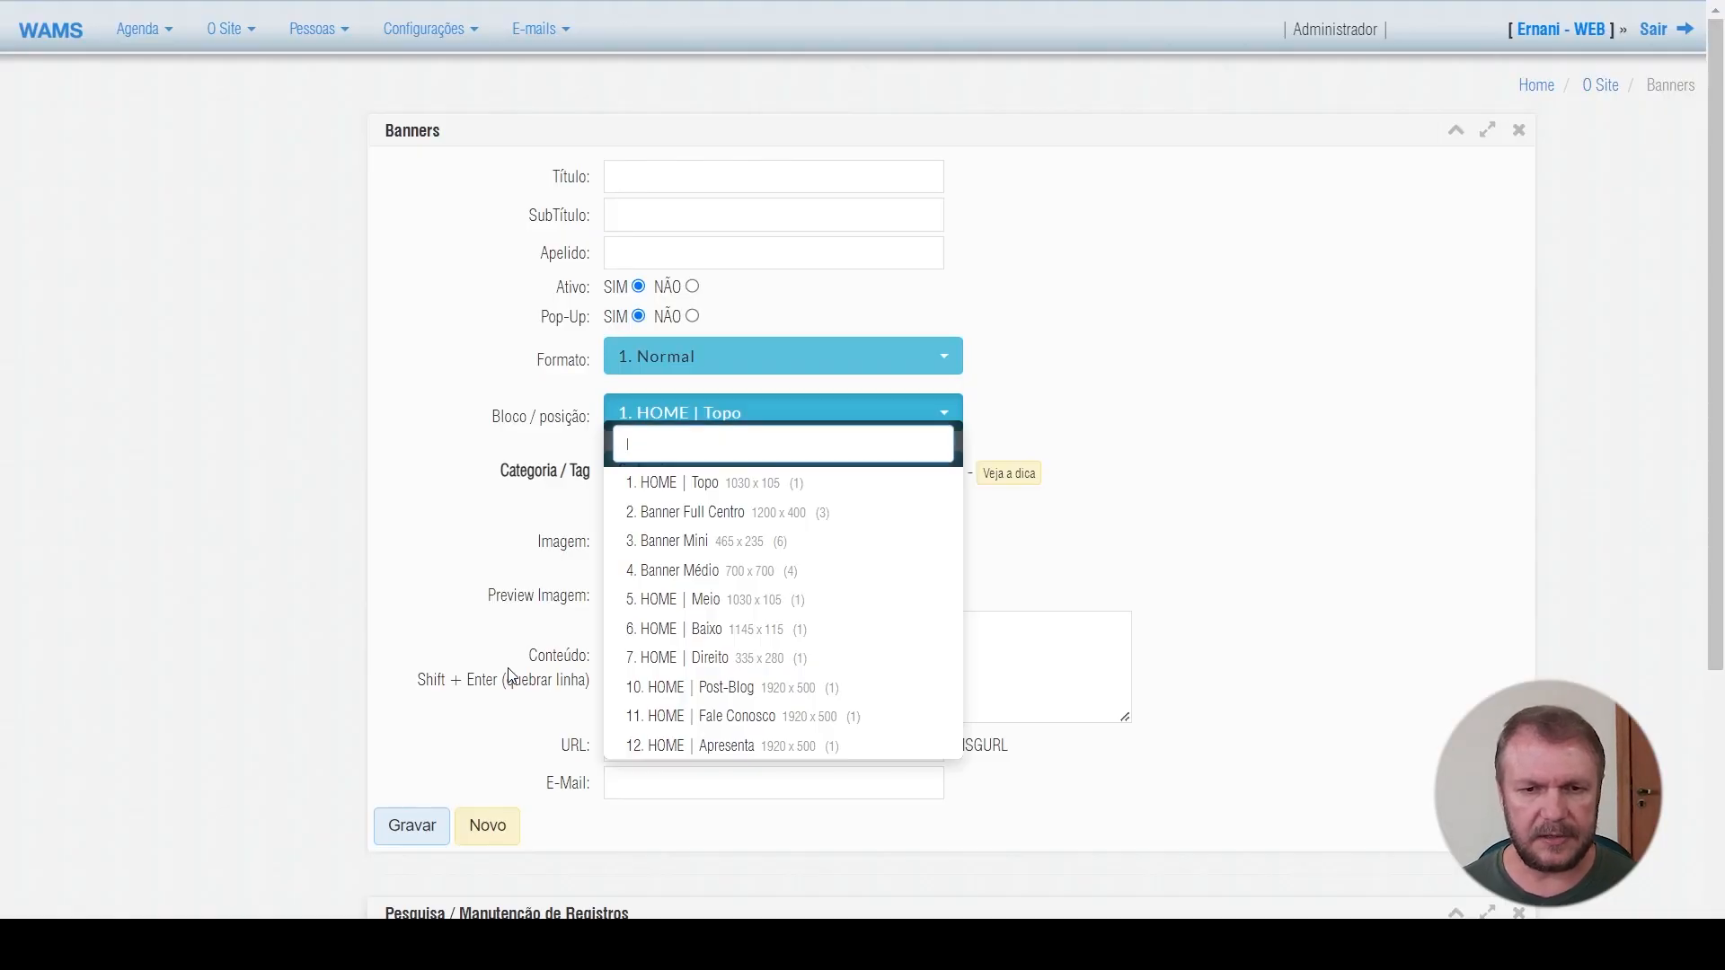
pyautogui.click(1105, 369)
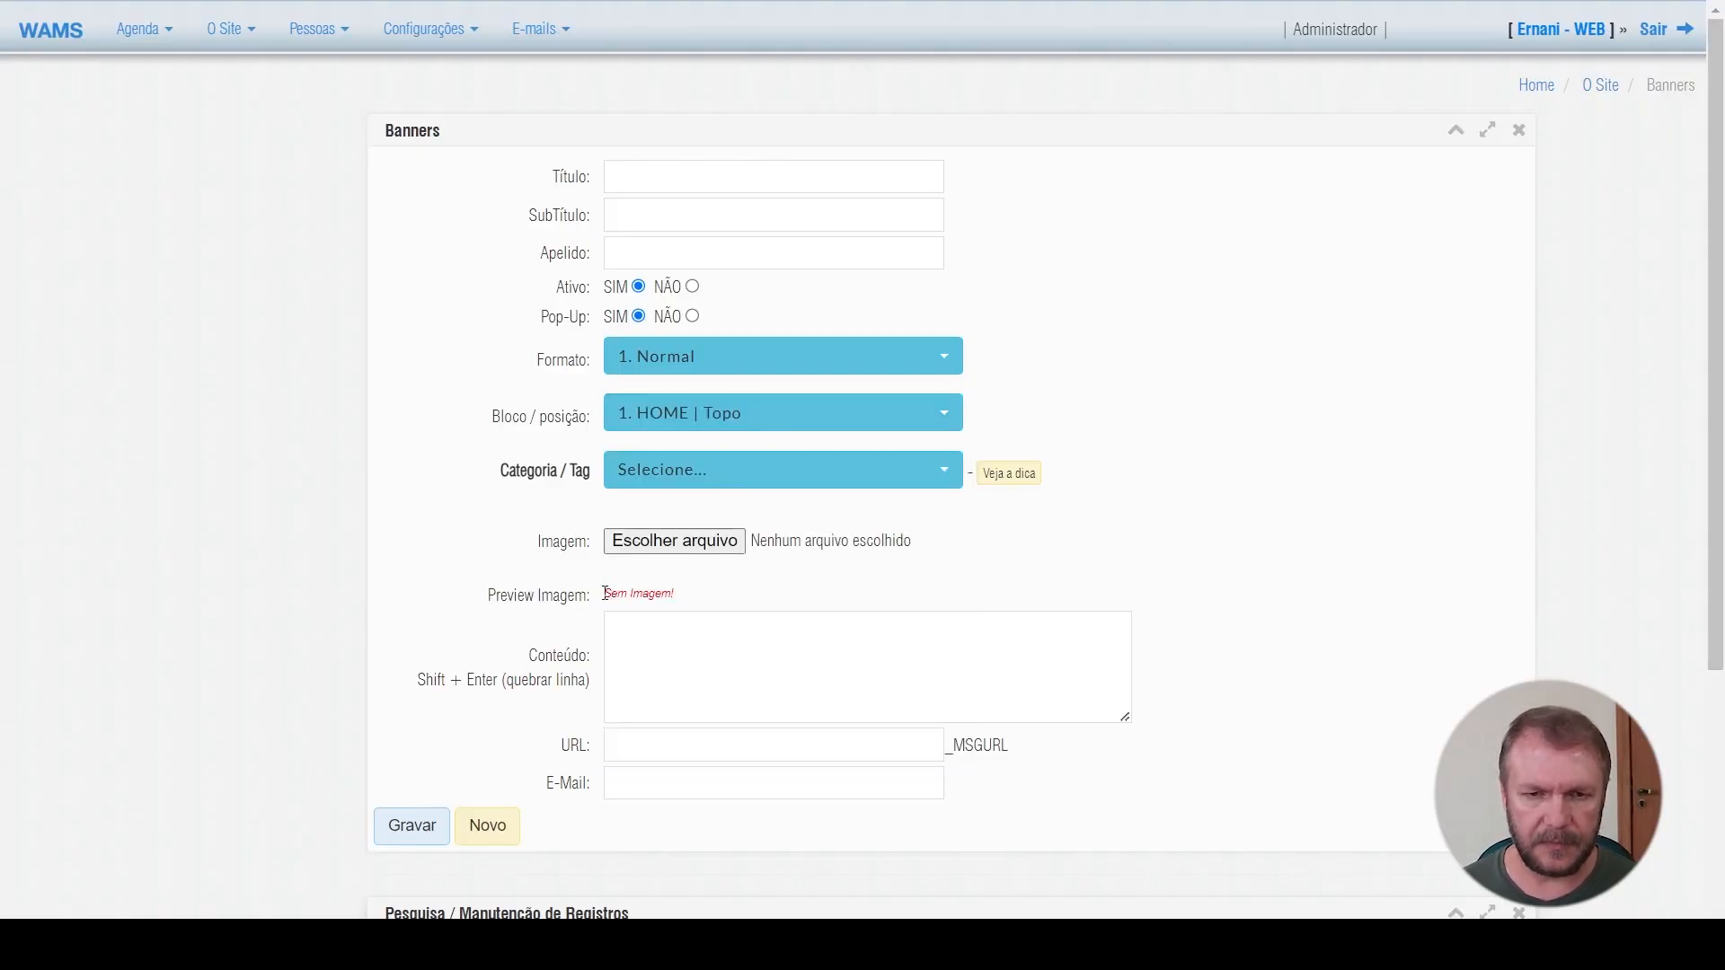
pyautogui.click(678, 541)
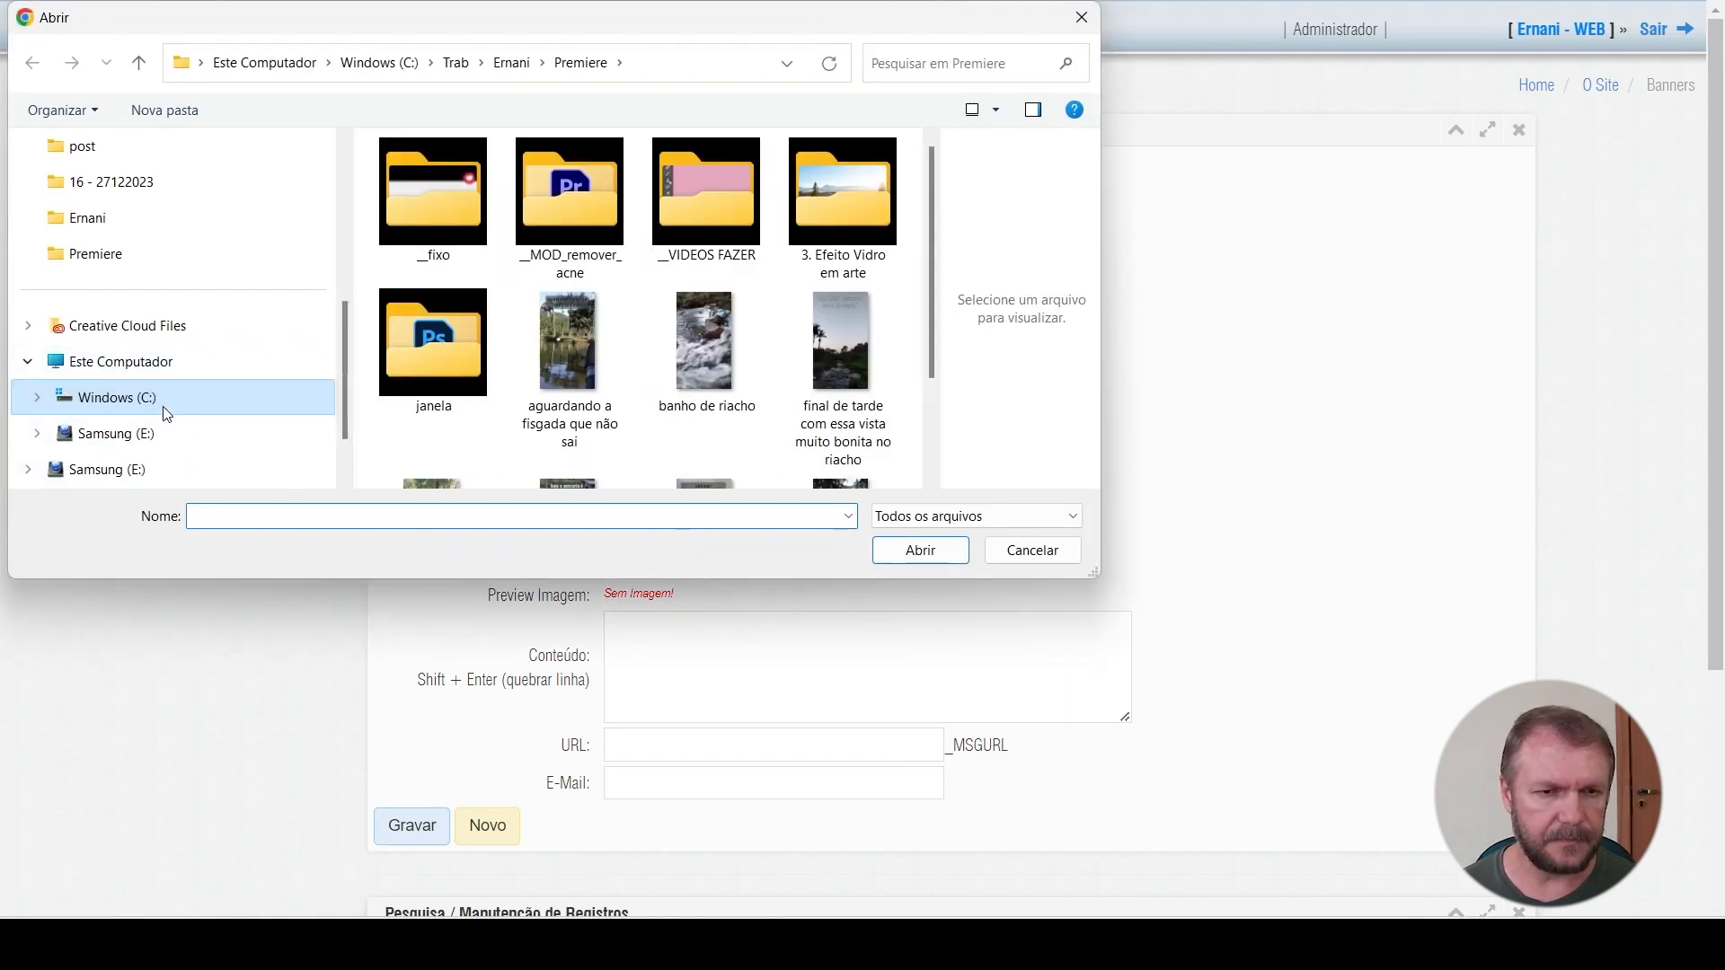
pyautogui.scroll(-1, 345, 427)
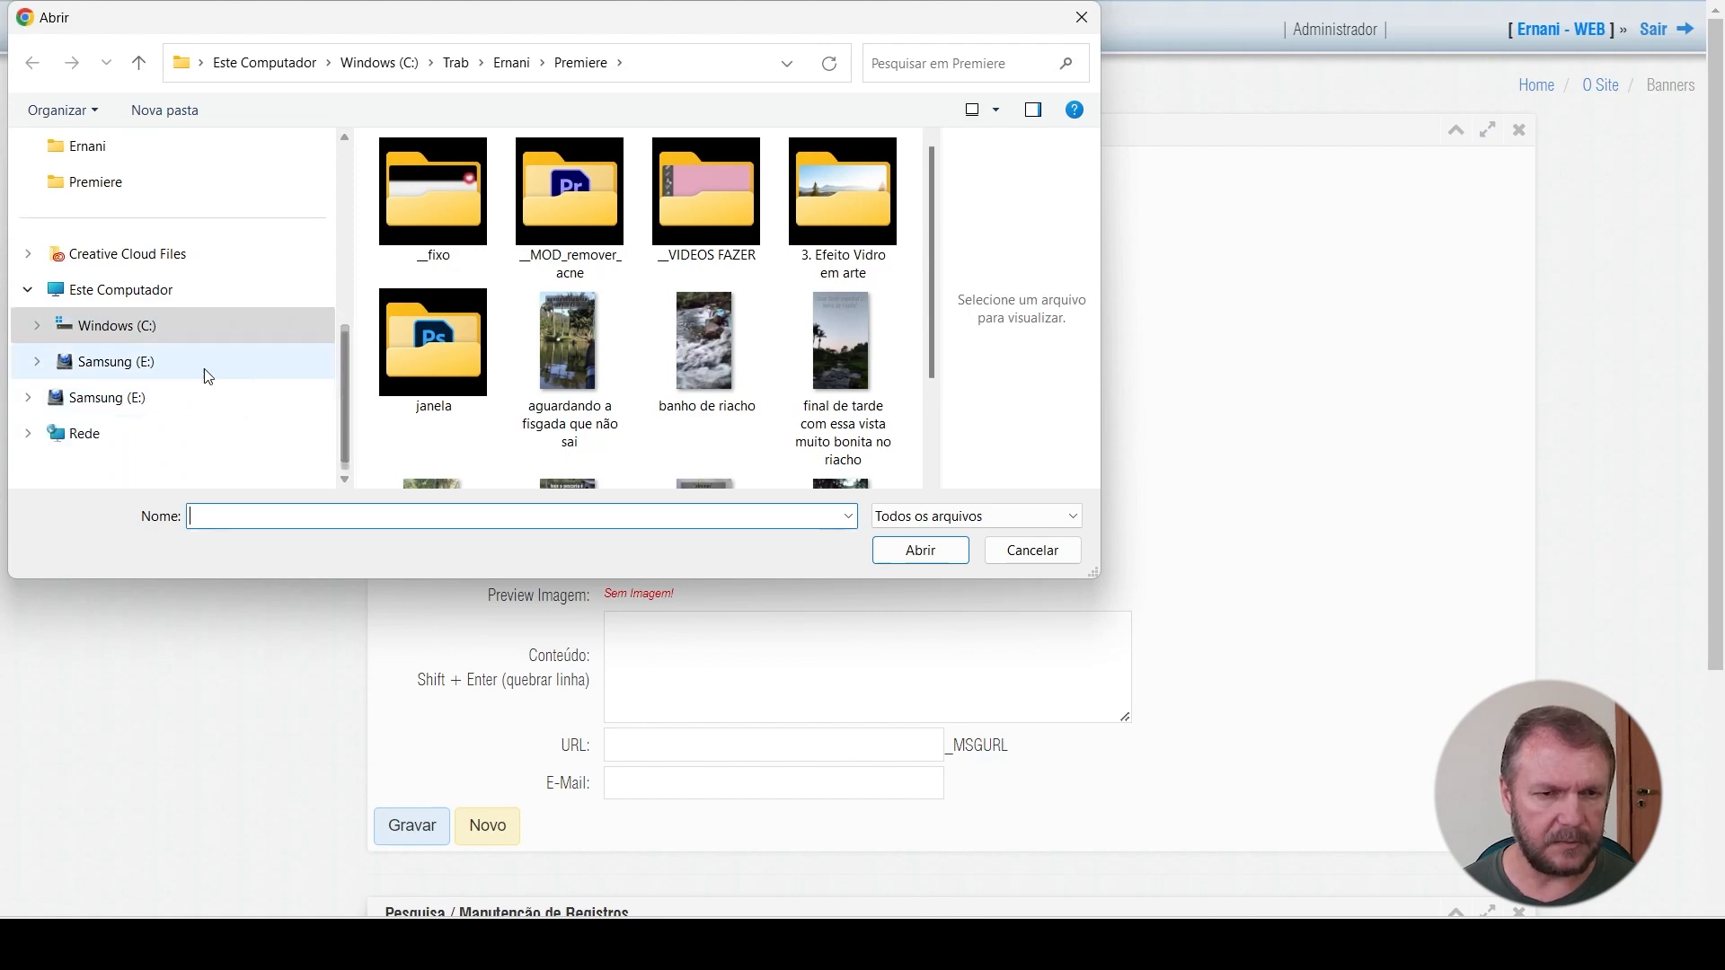
pyautogui.click(165, 329)
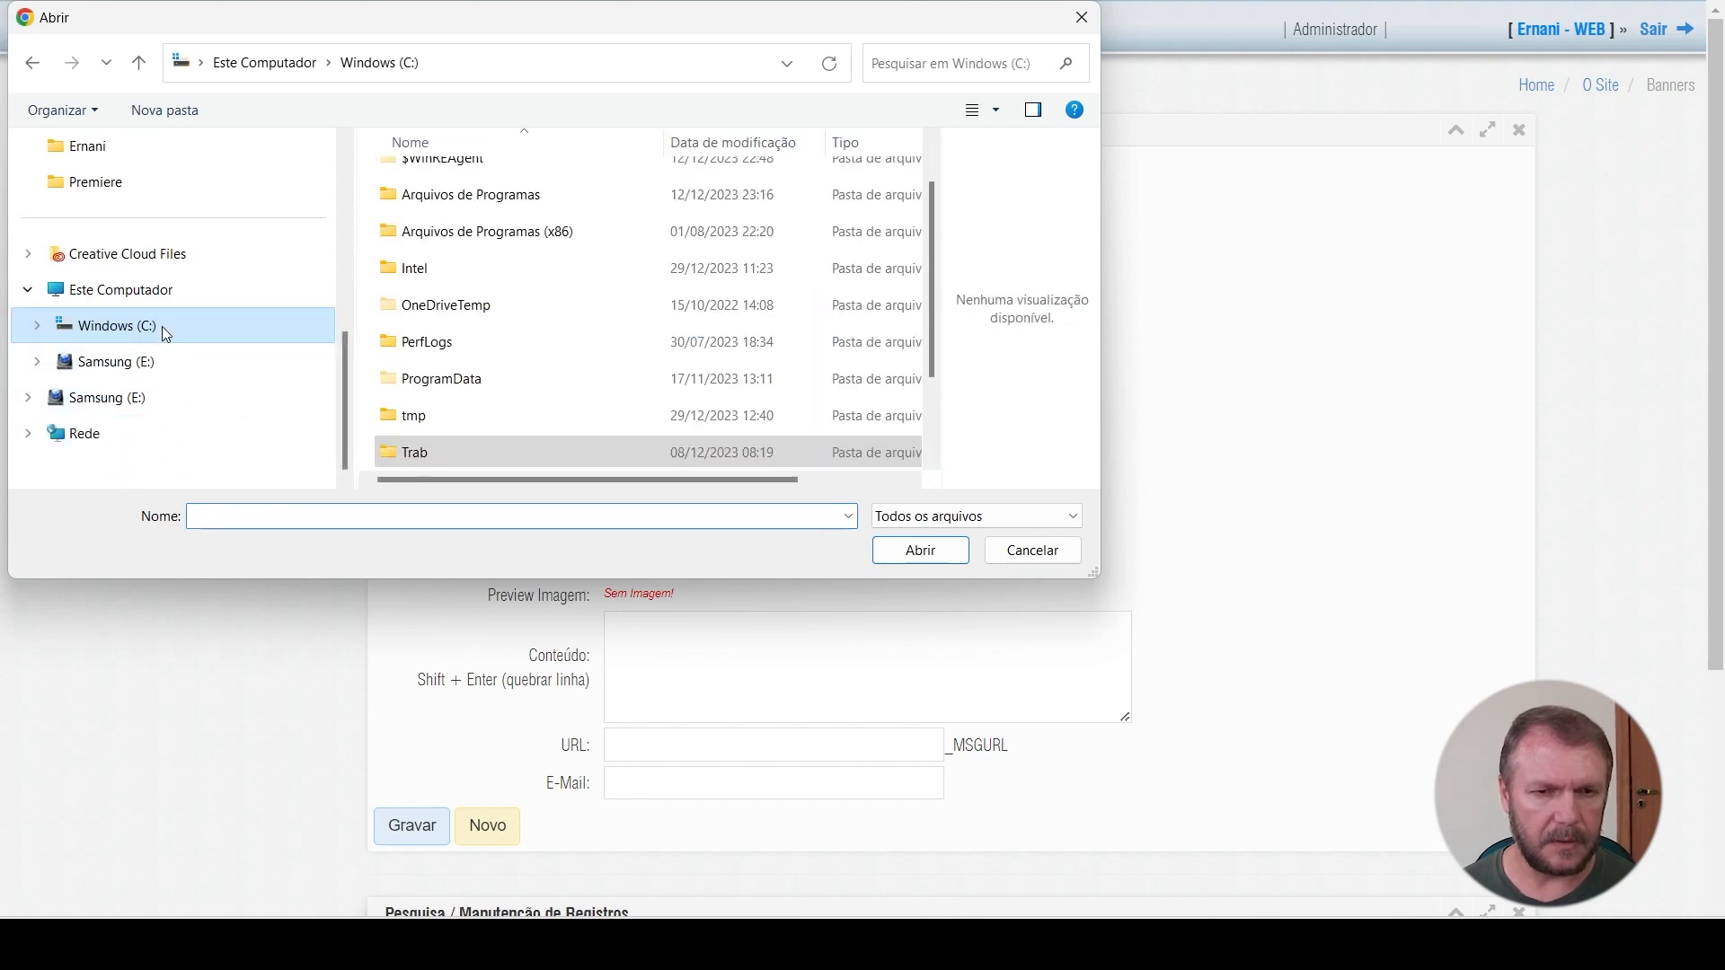
pyautogui.doubleClick(469, 419)
pyautogui.click(450, 293)
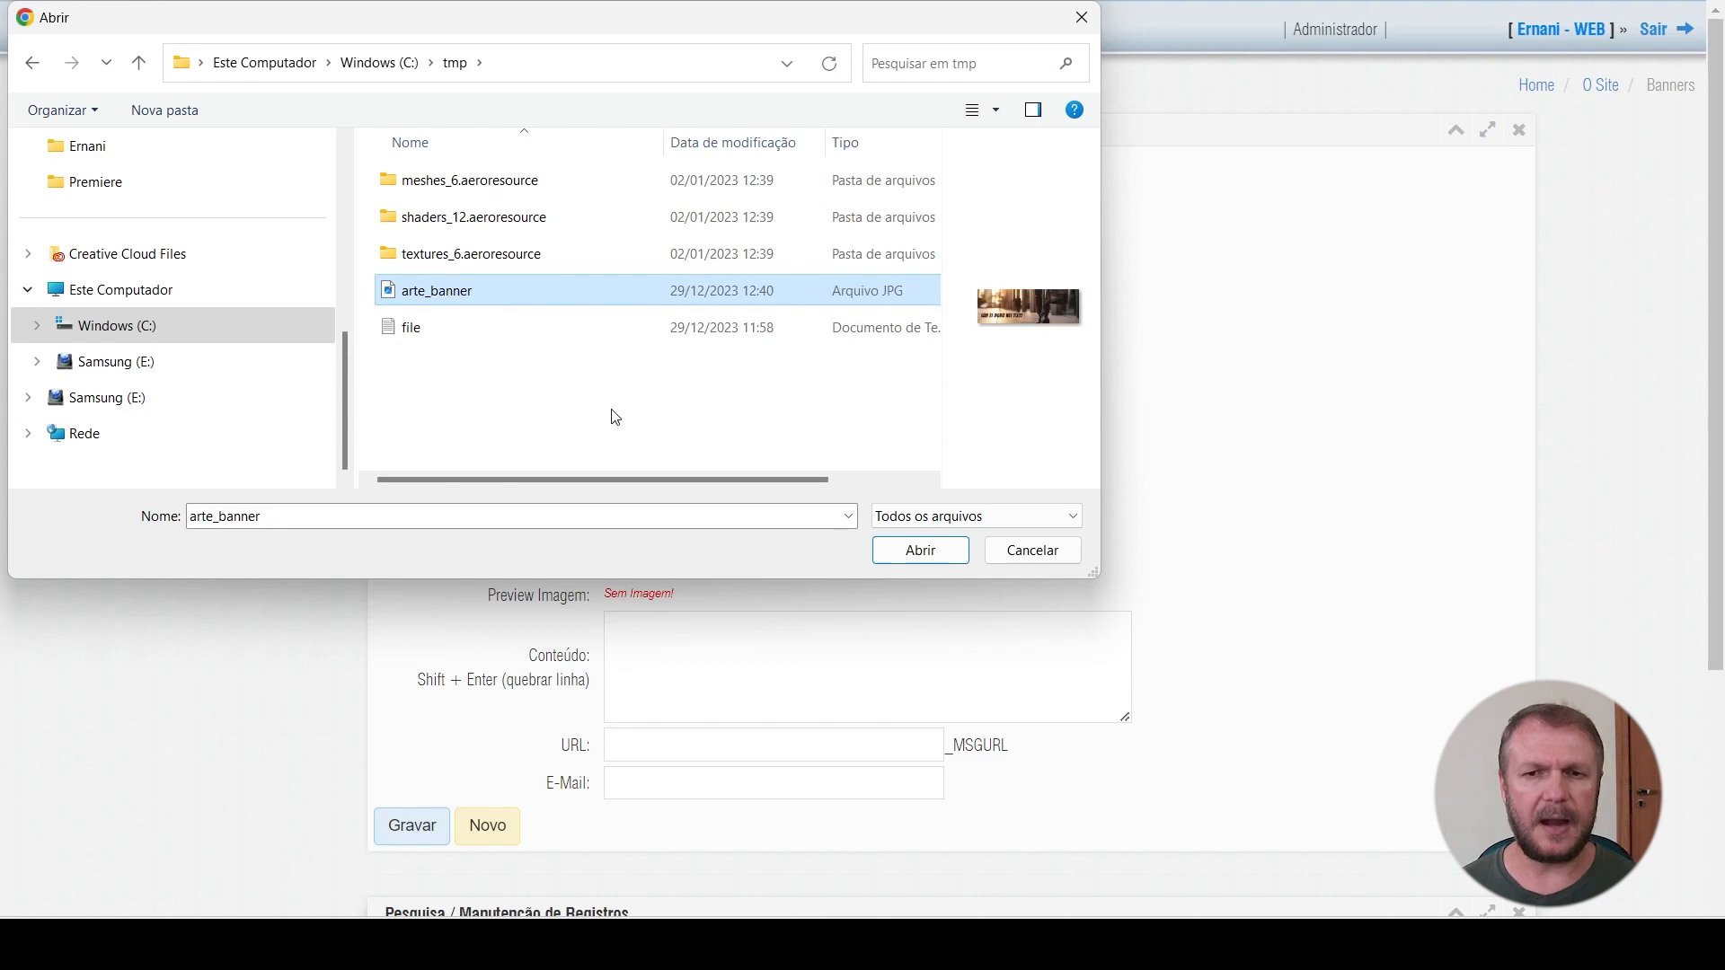
pyautogui.click(915, 550)
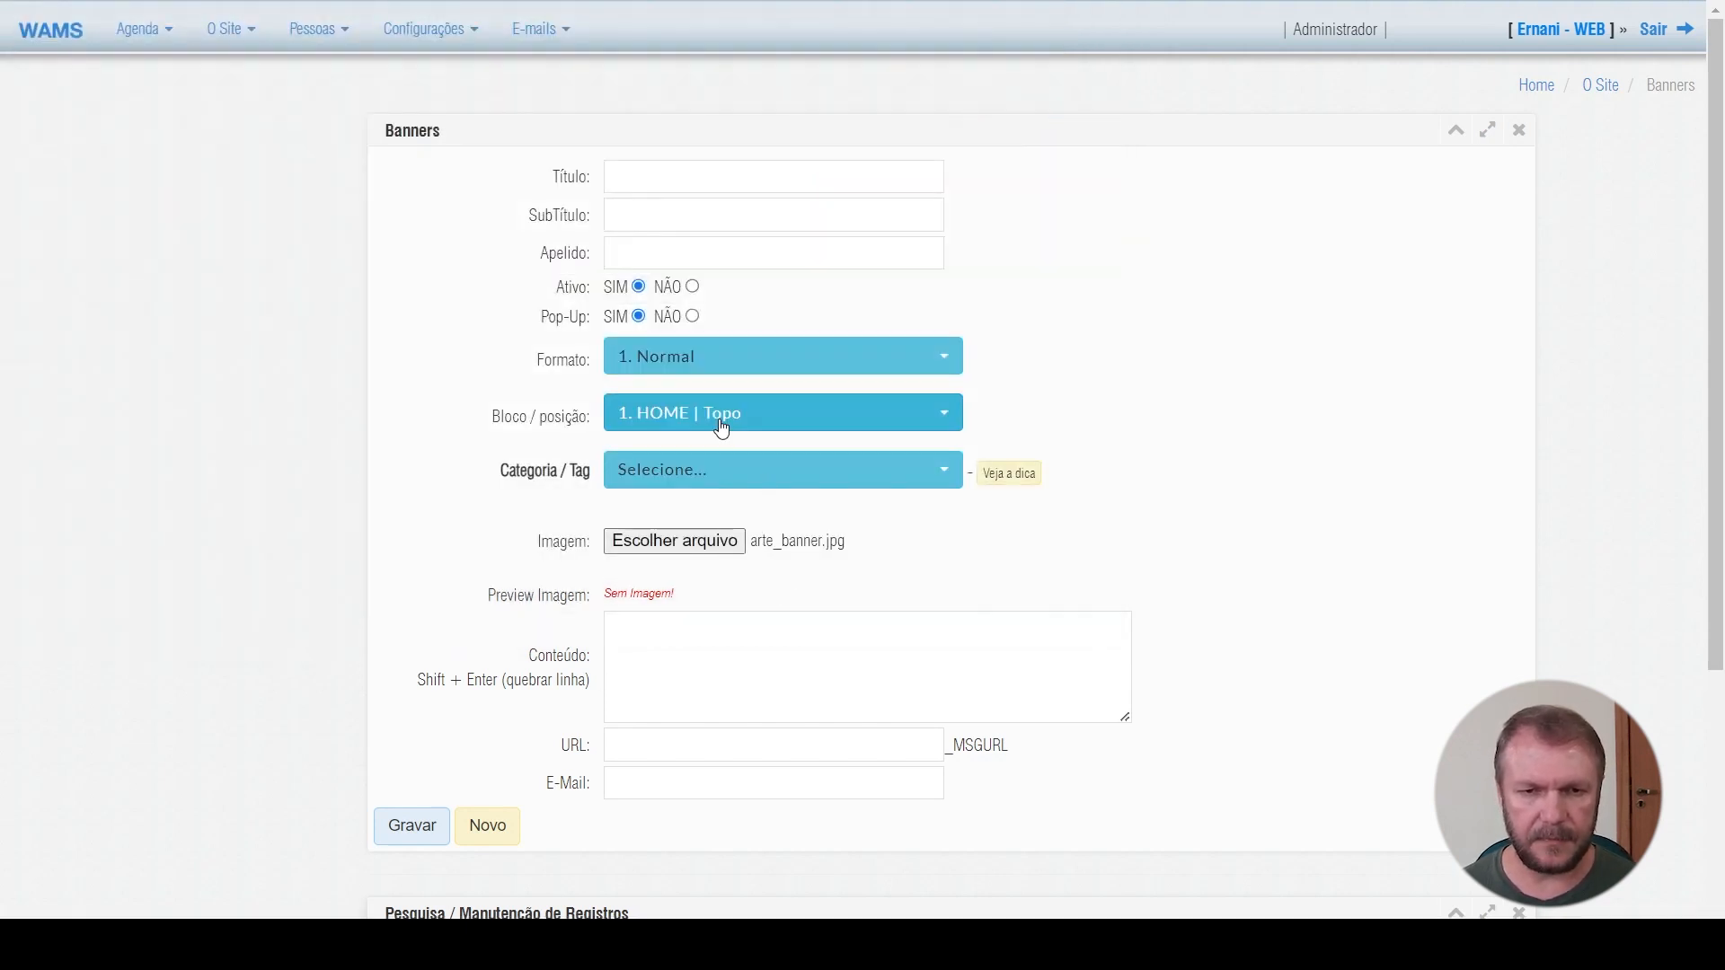
# Fill in the banner record with block/position 2. Banner Full Centro, title Banner Full Site and subtitle teste
pyautogui.click(721, 428)
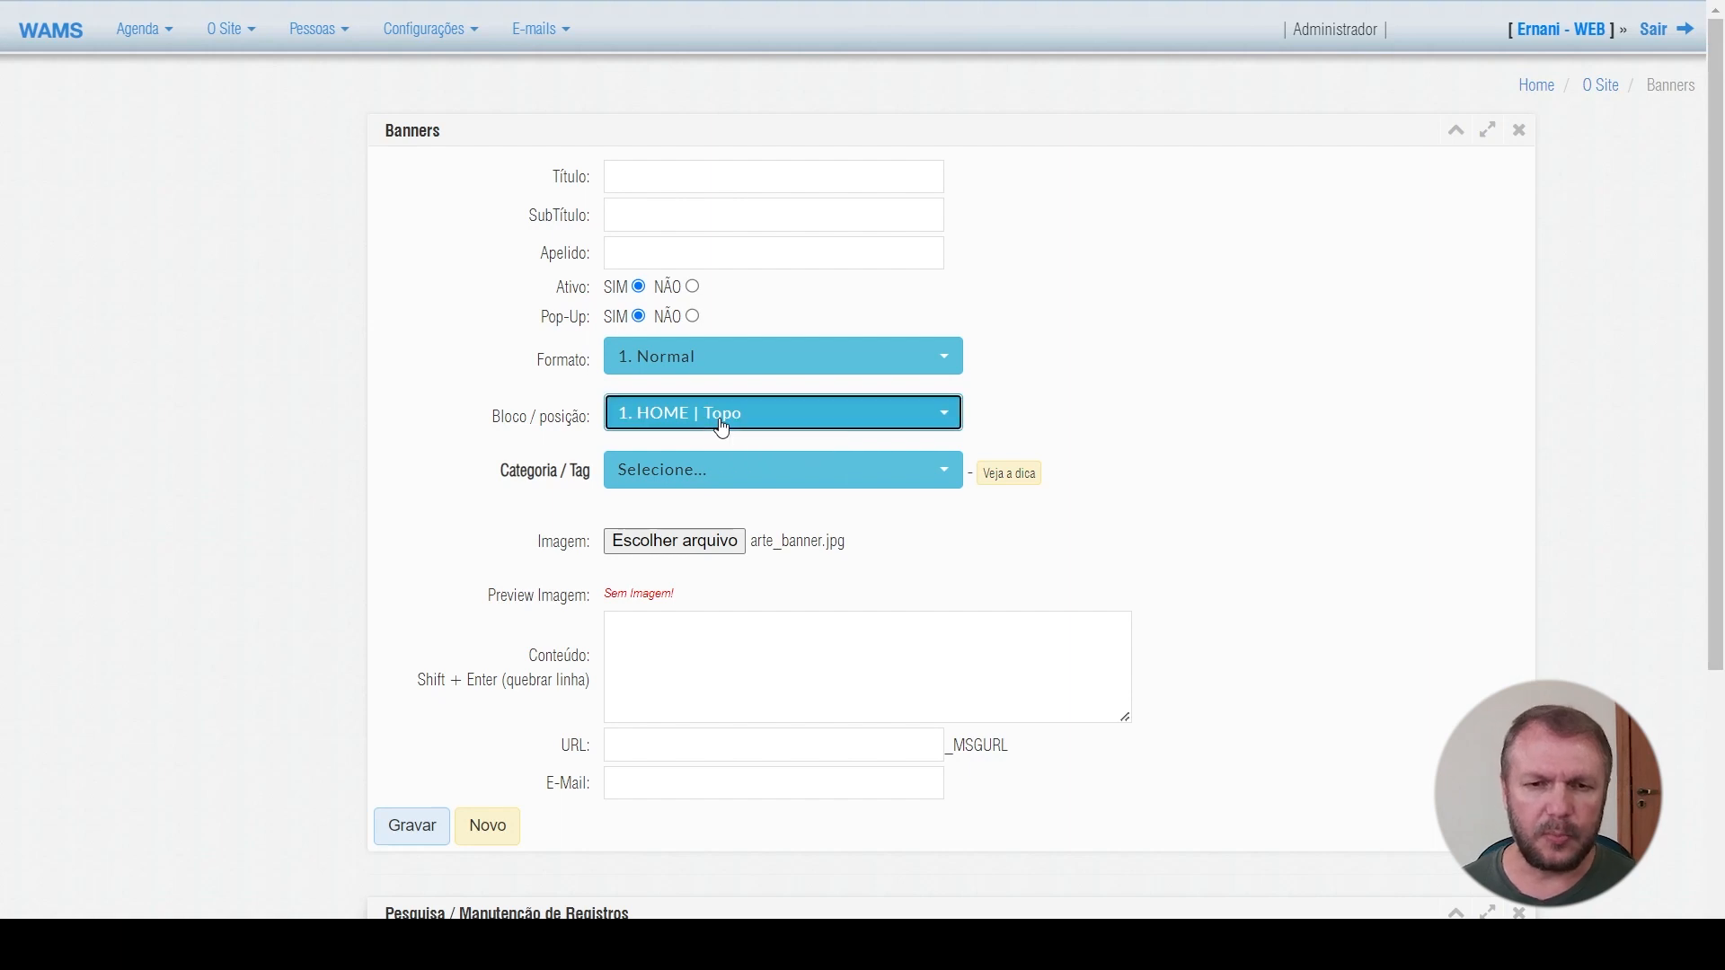
pyautogui.click(707, 505)
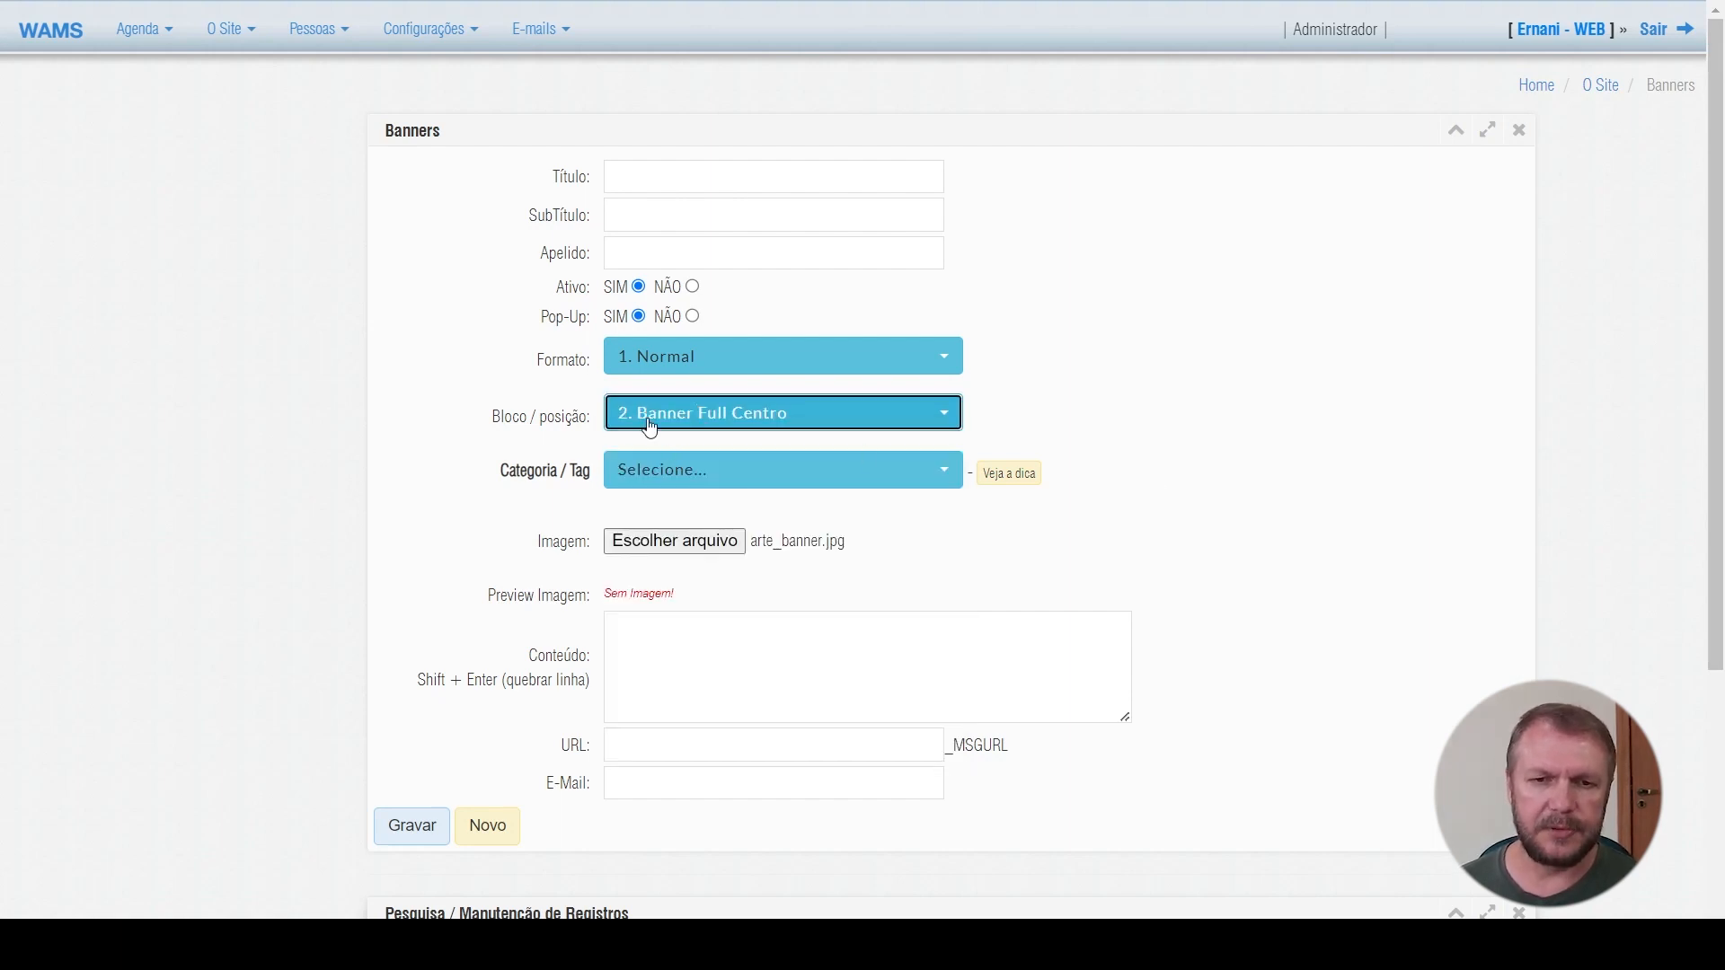
pyautogui.click(658, 178)
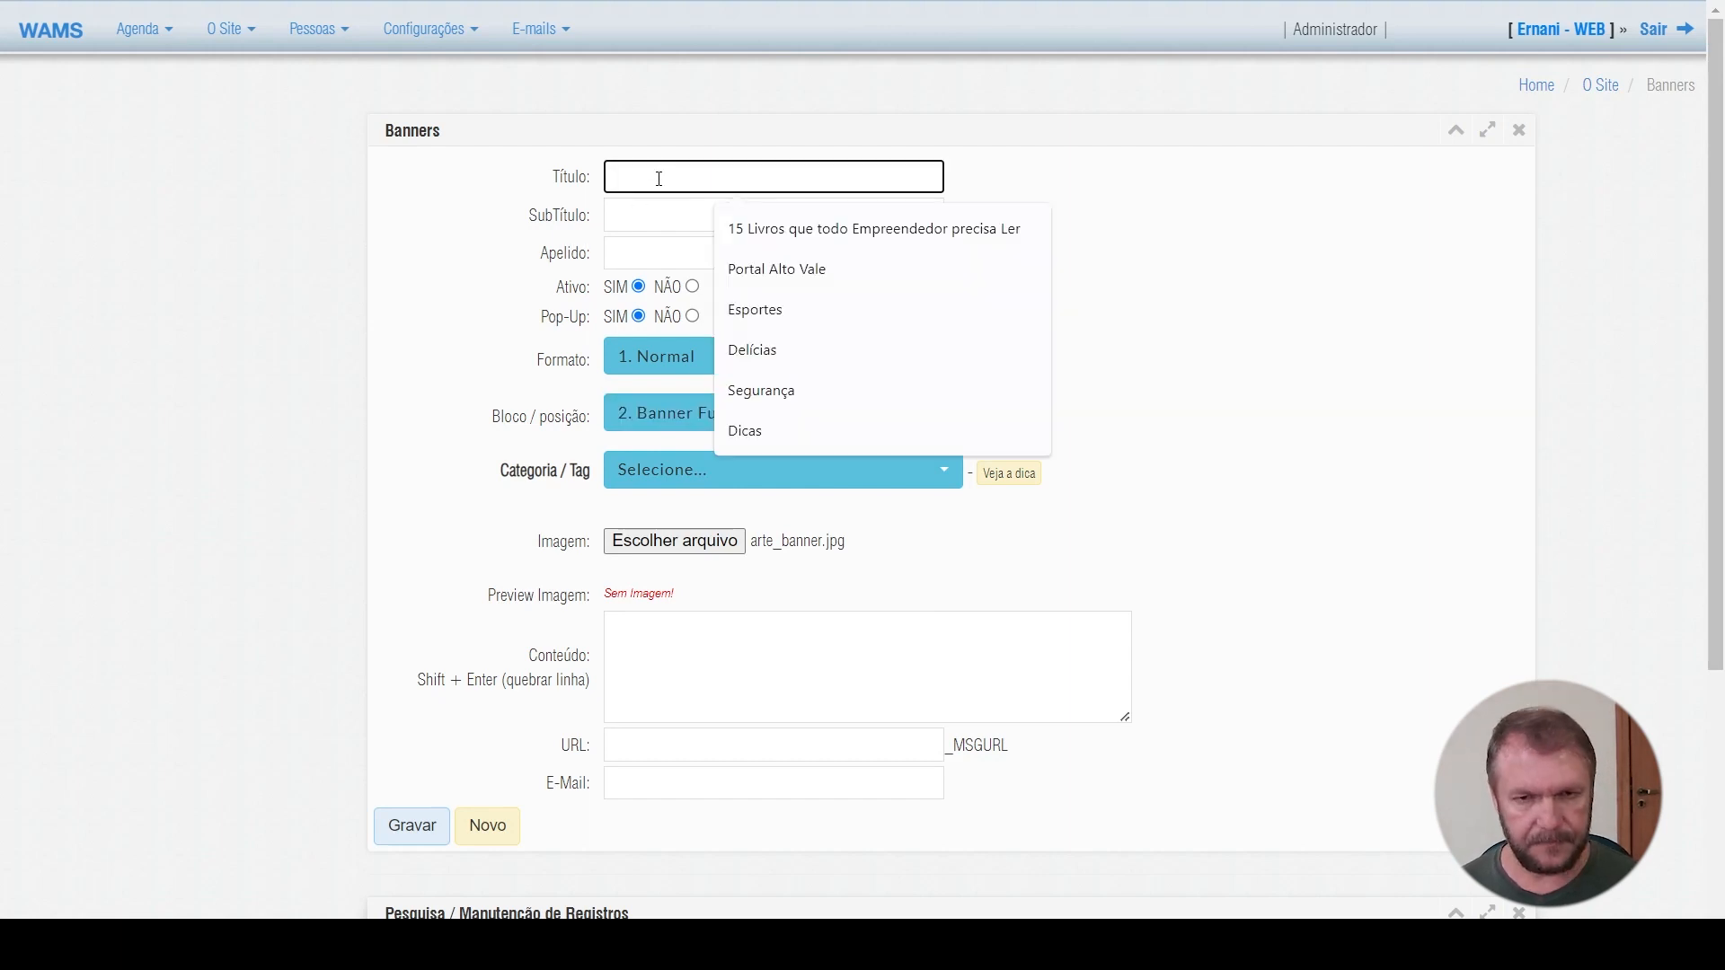
pyautogui.write('Banner')
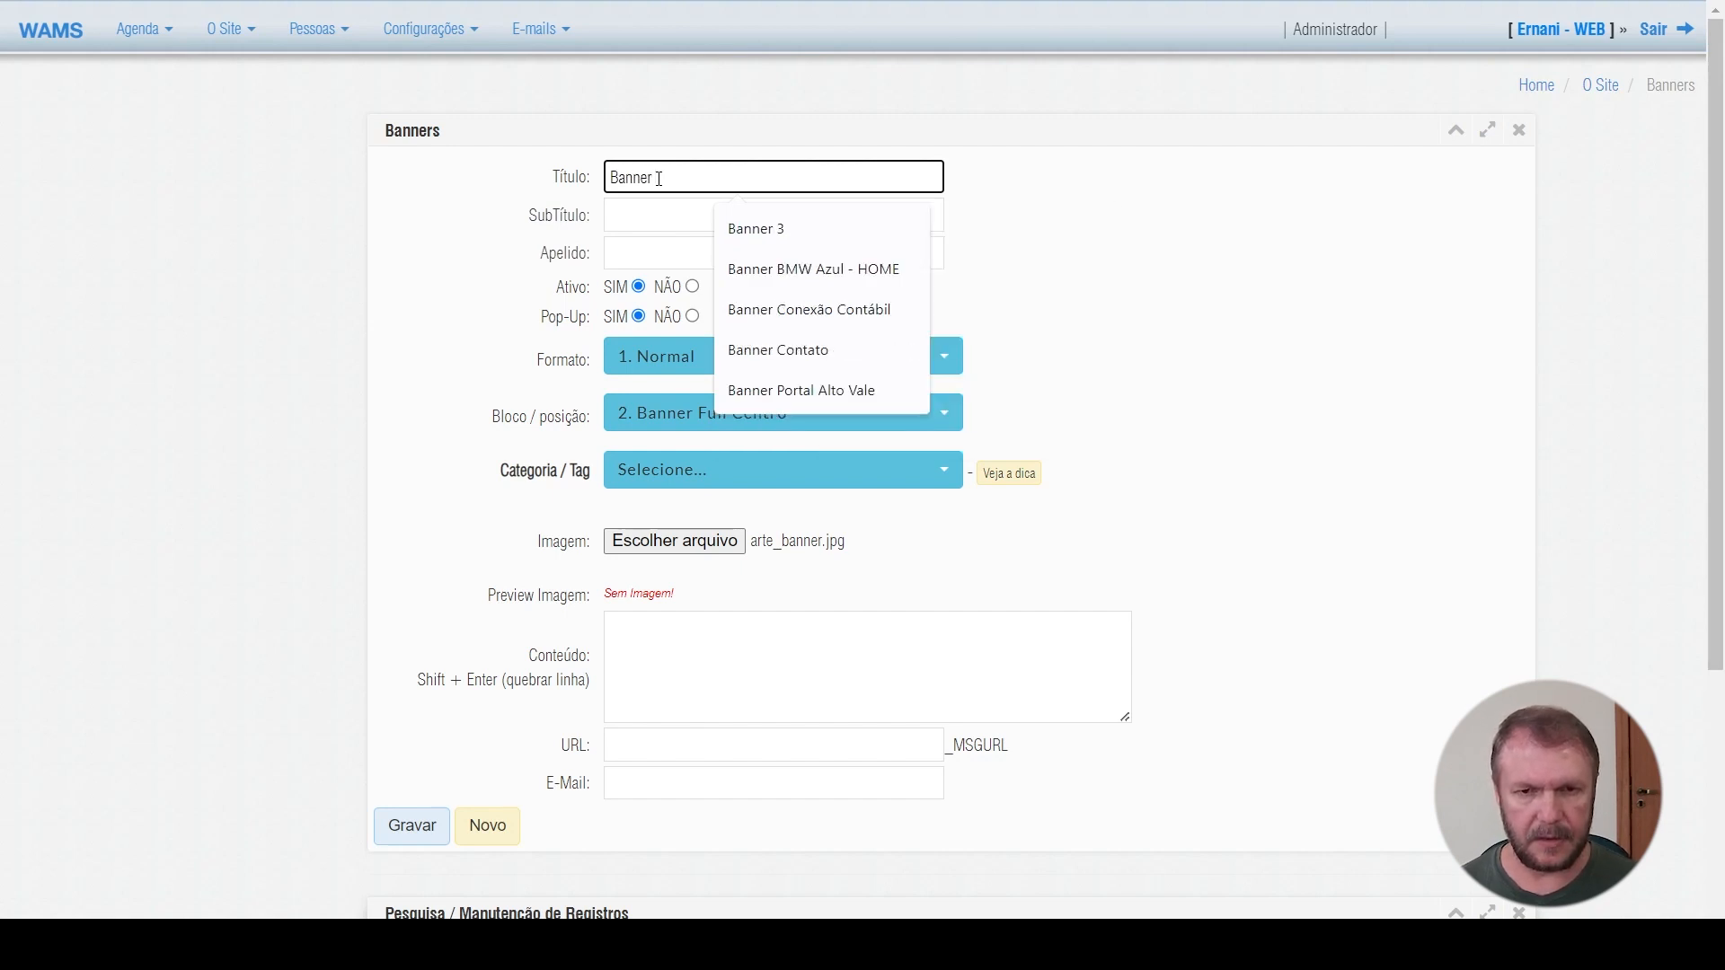
pyautogui.write(' Full Sie')
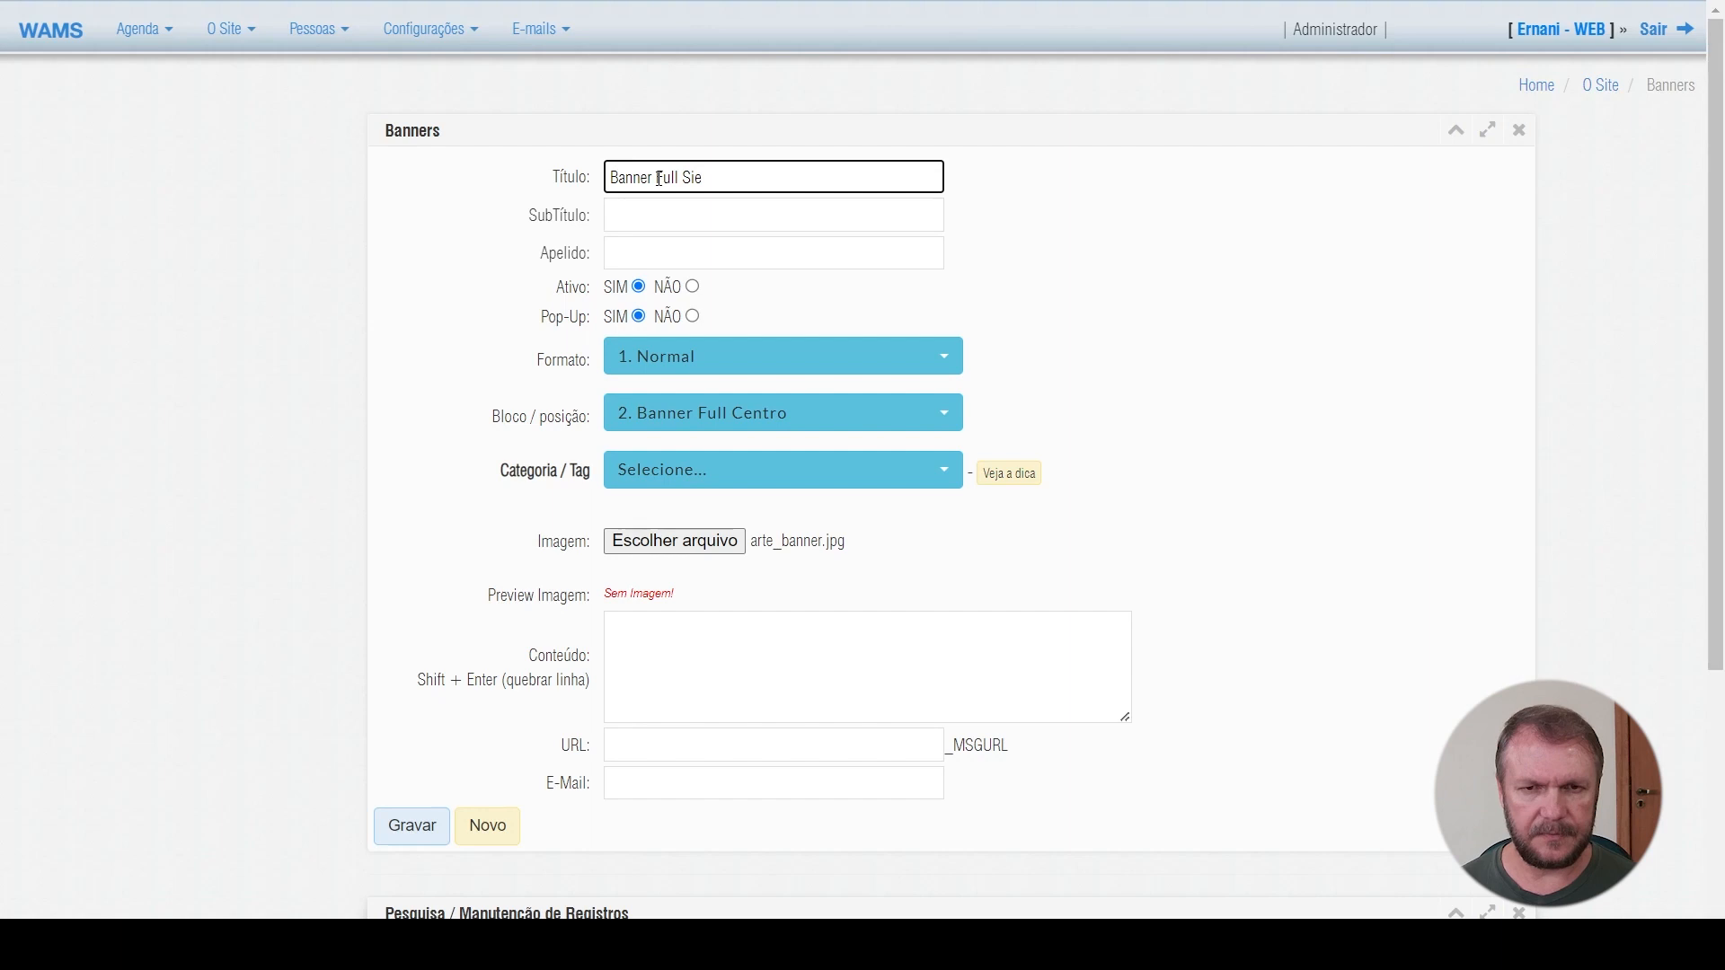
pyautogui.press('BackSpace')
pyautogui.write('te')
pyautogui.press('Tab')
pyautogui.press('Tab')
pyautogui.press('Tab')
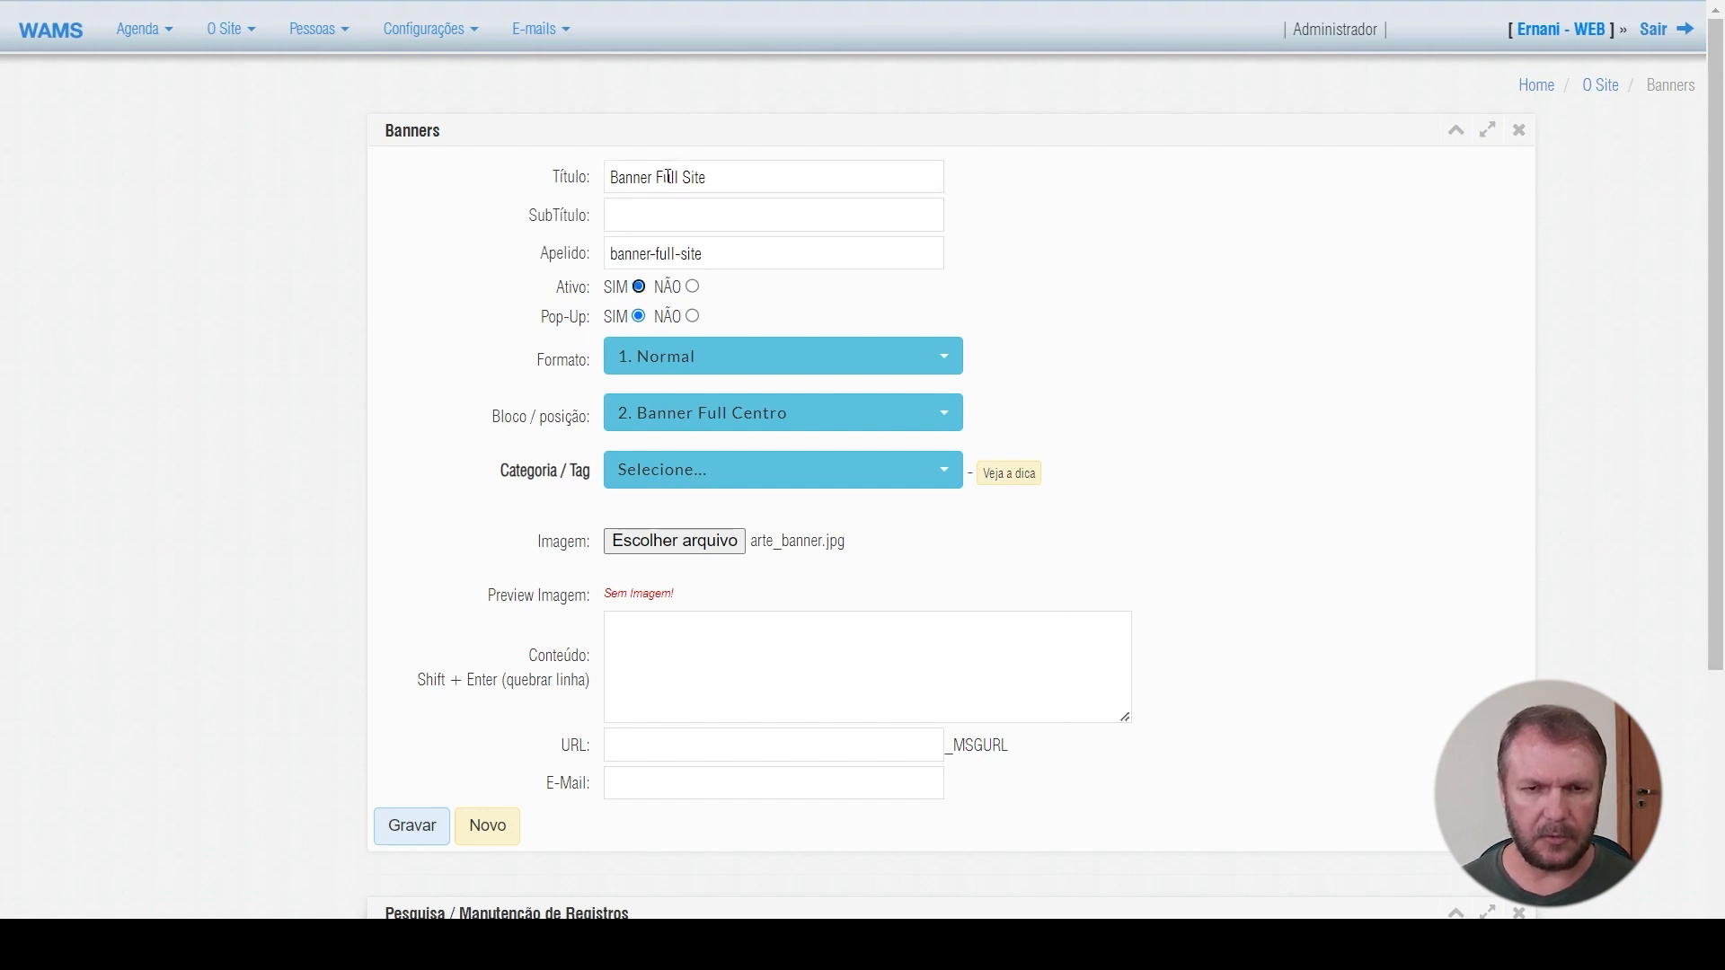
pyautogui.click(678, 212)
pyautogui.write('teste')
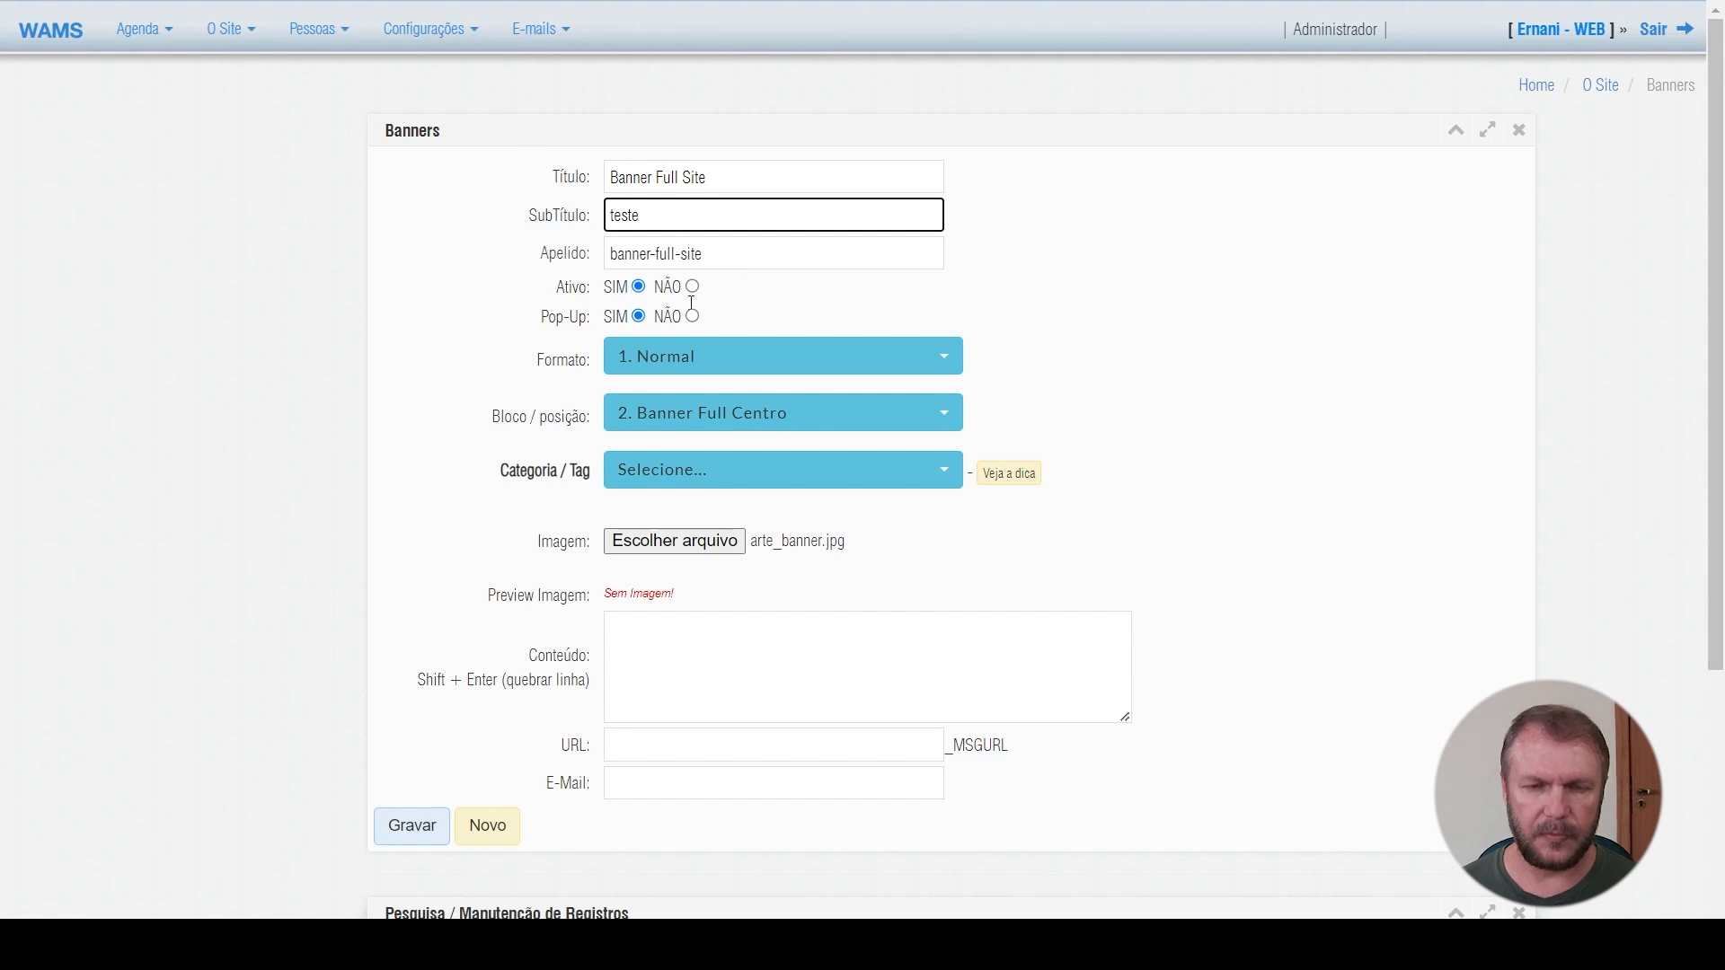
pyautogui.click(699, 747)
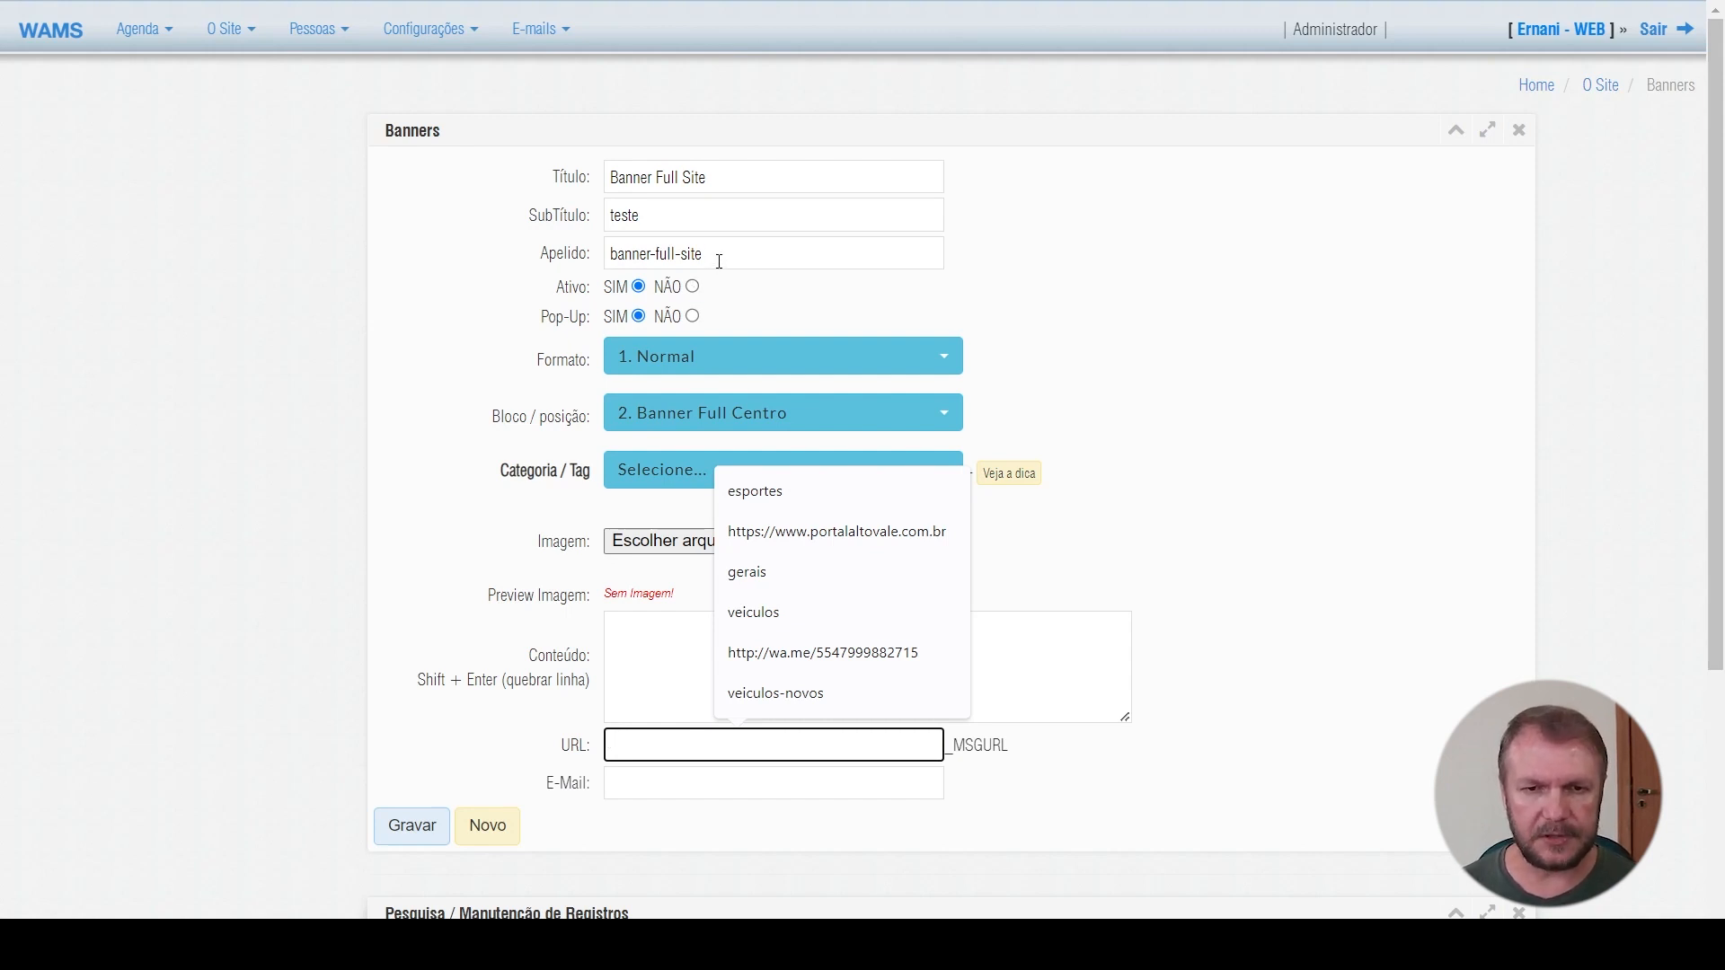
pyautogui.moveTo(720, 260); pyautogui.dragTo(607, 258)
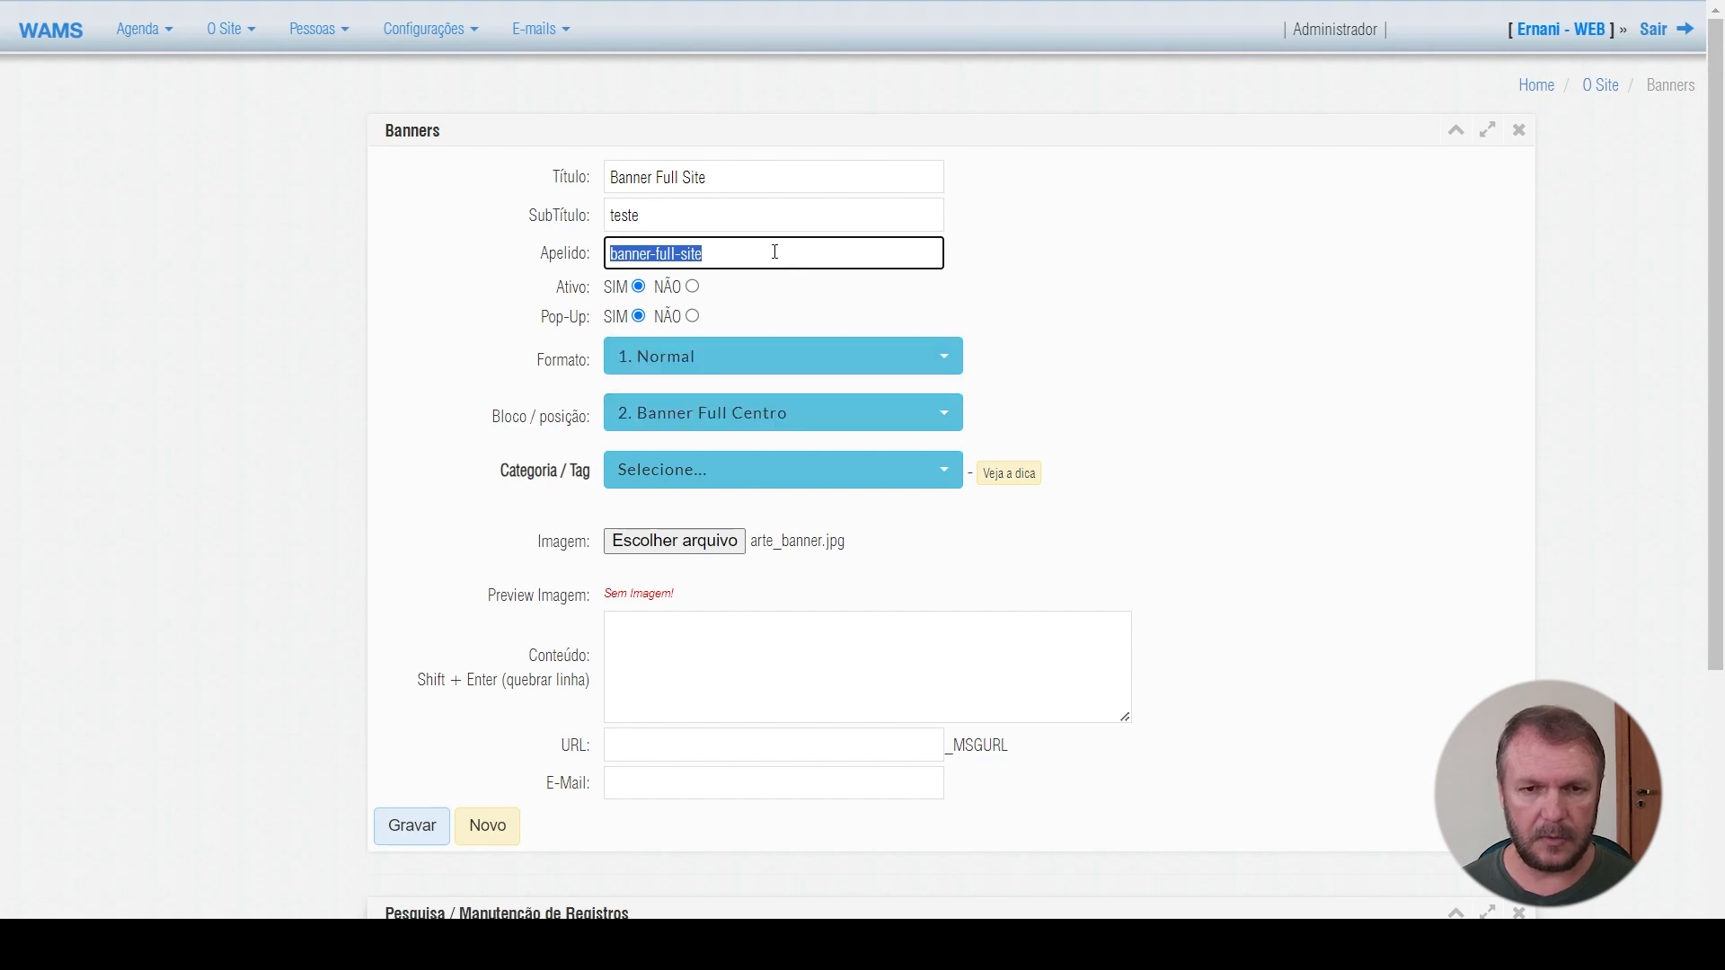
pyautogui.click(655, 471)
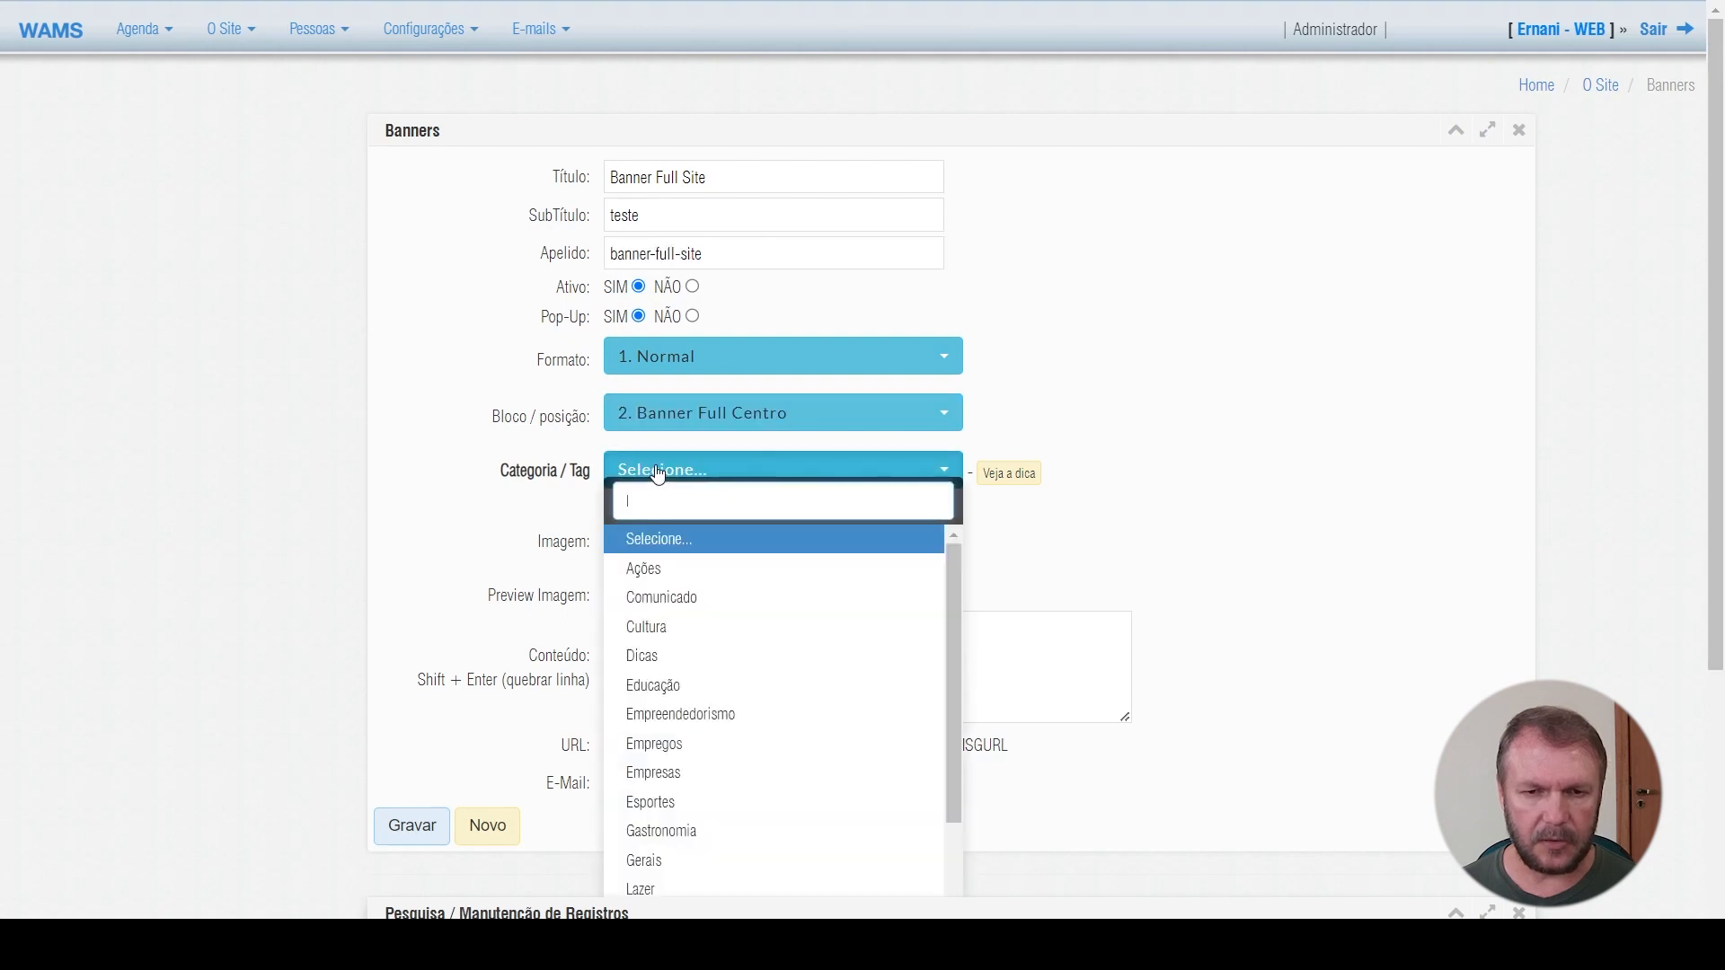
pyautogui.click(690, 634)
pyautogui.click(675, 745)
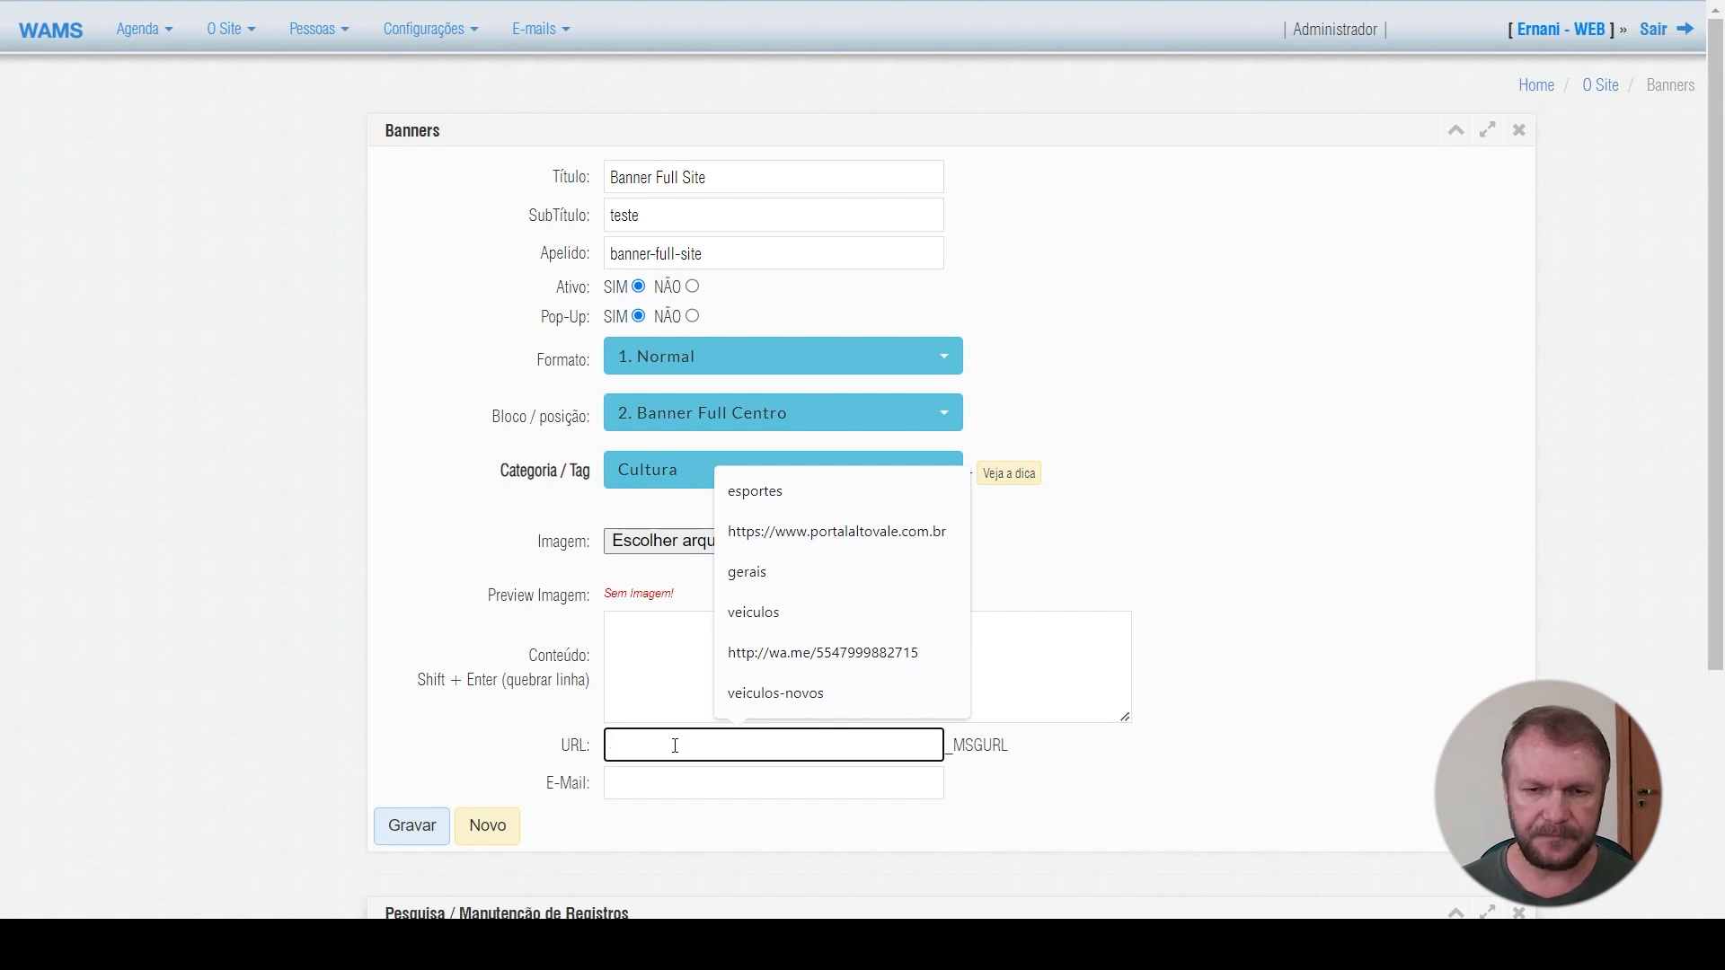
pyautogui.click(887, 532)
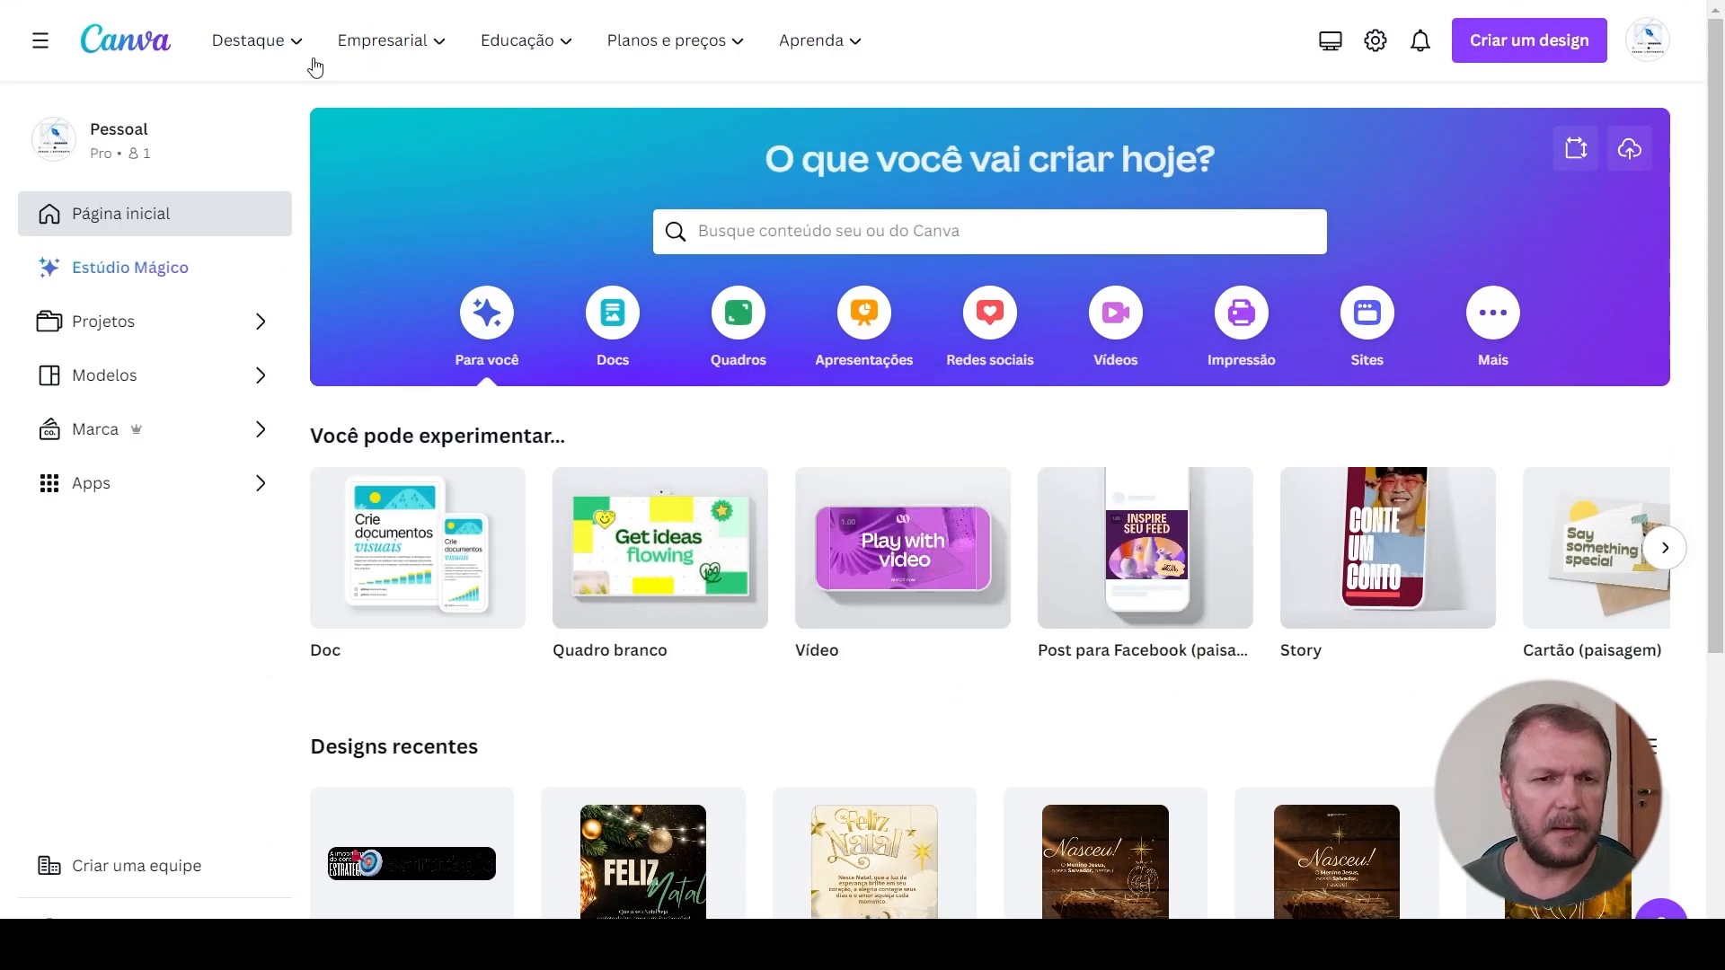
# Switch from Canva to the WAMS Banners form and check the dimensions listed for the Banner Full Centro position
pyautogui.moveTo(490, 71)
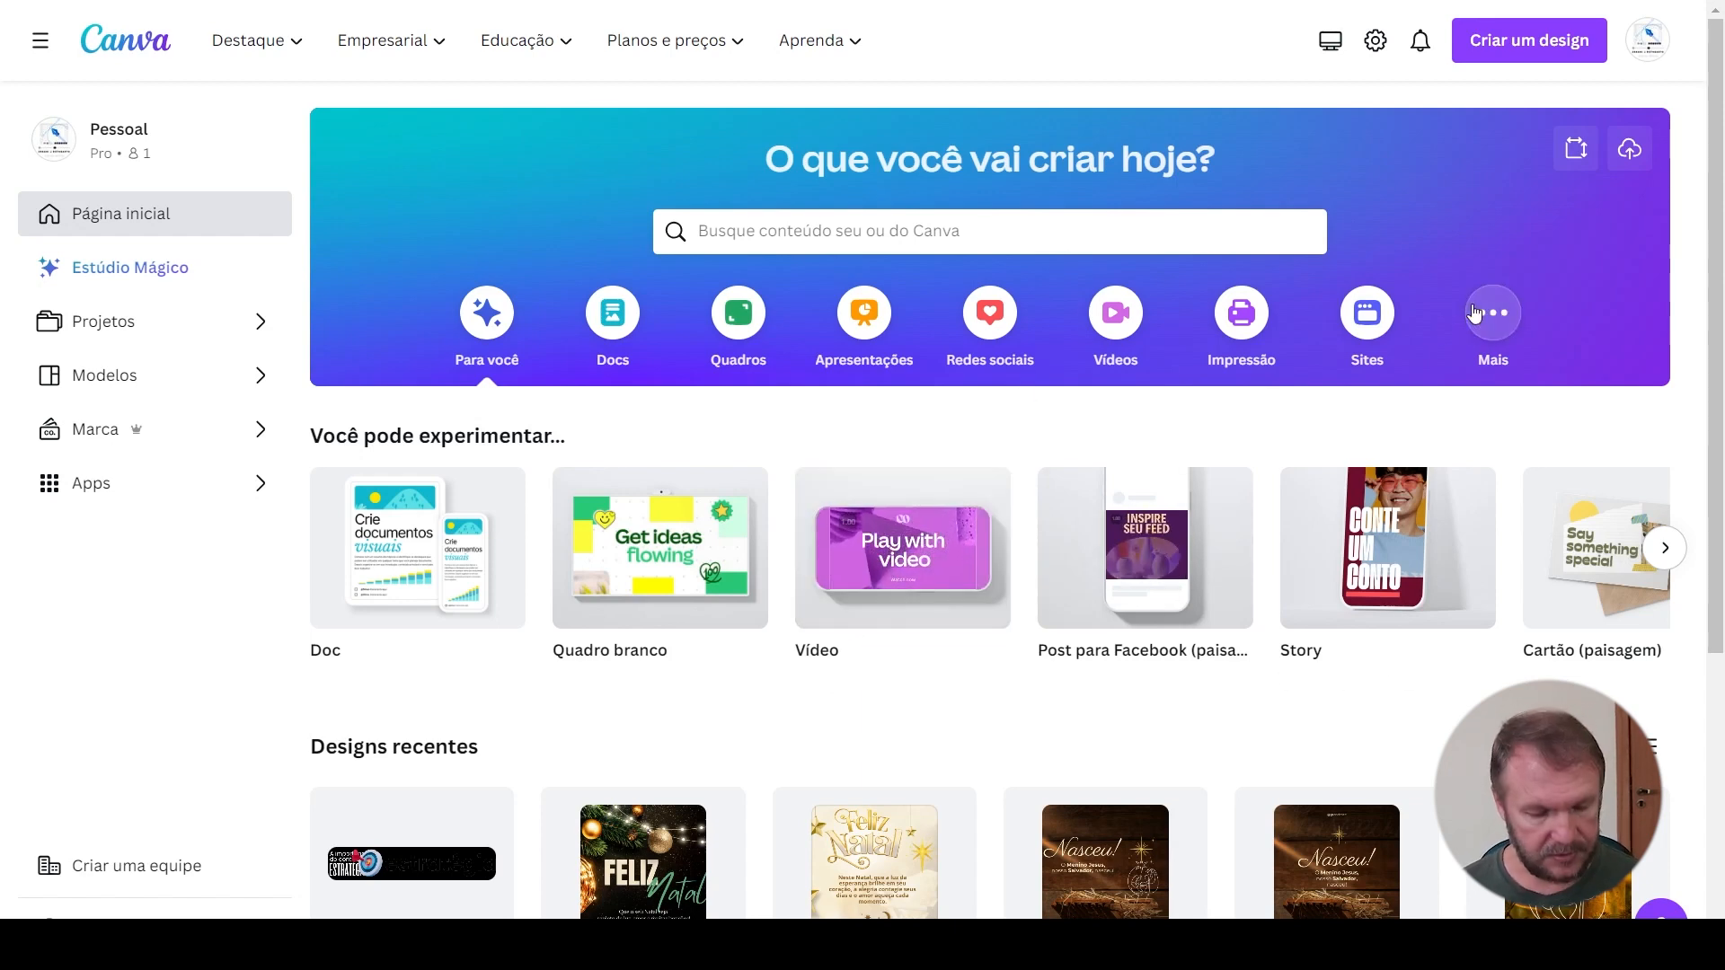
pyautogui.hotkey('ctrl', 'Tab')
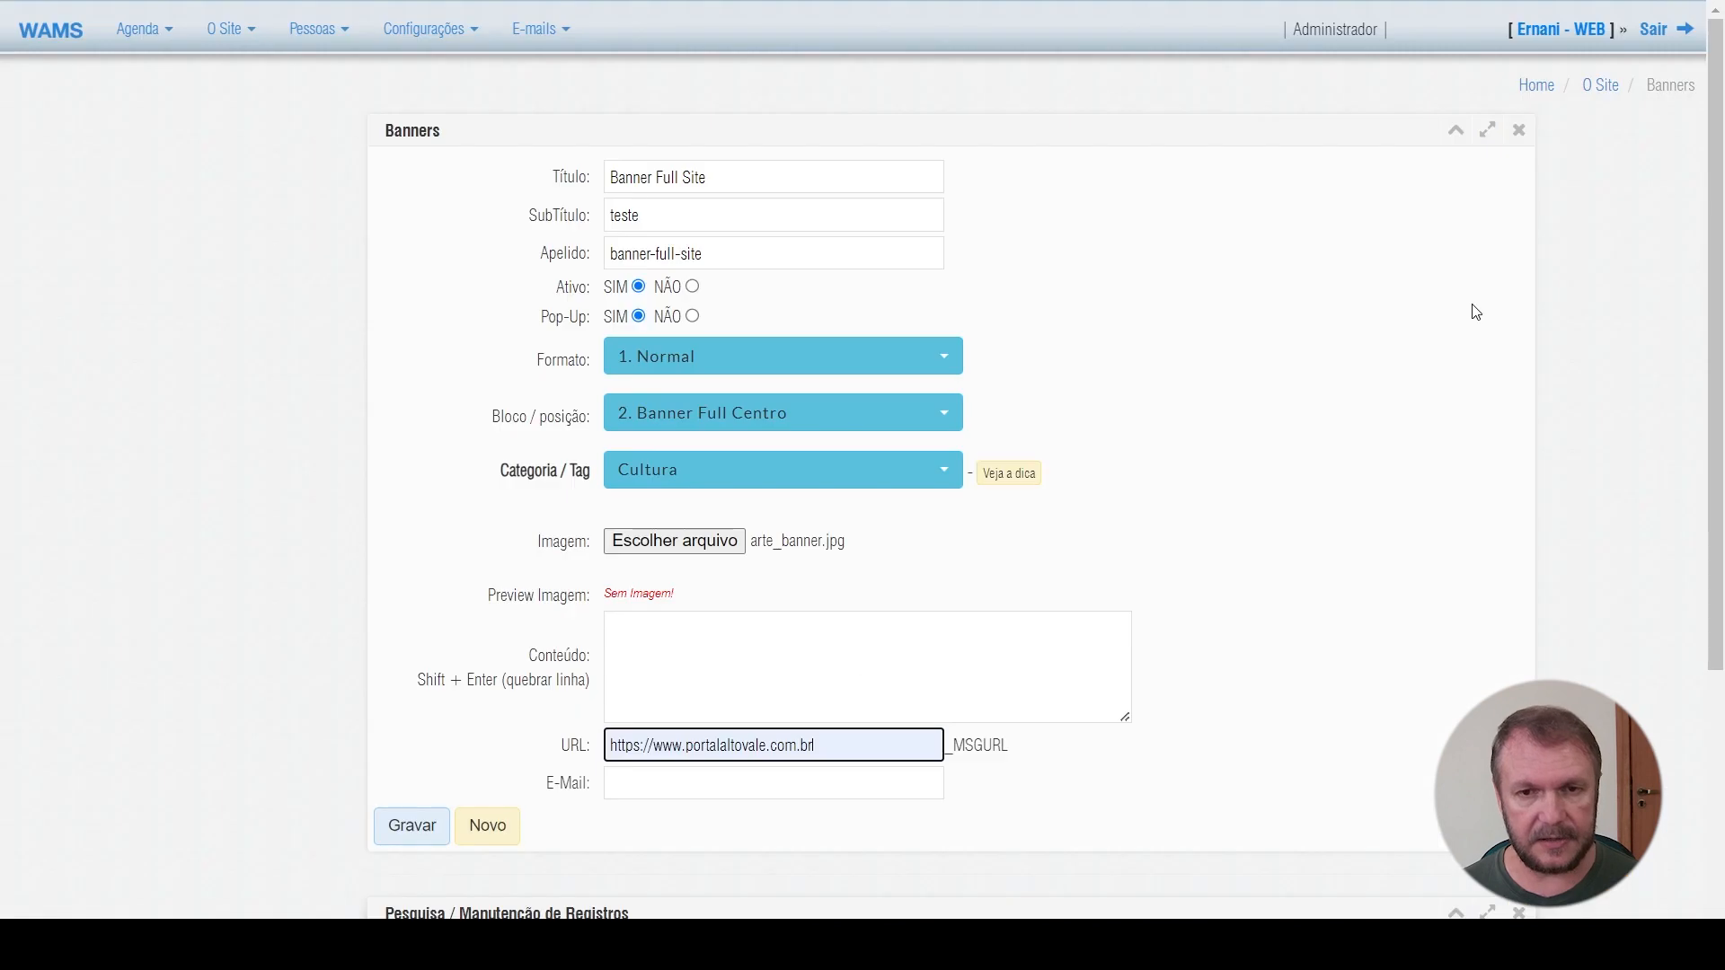
pyautogui.click(683, 422)
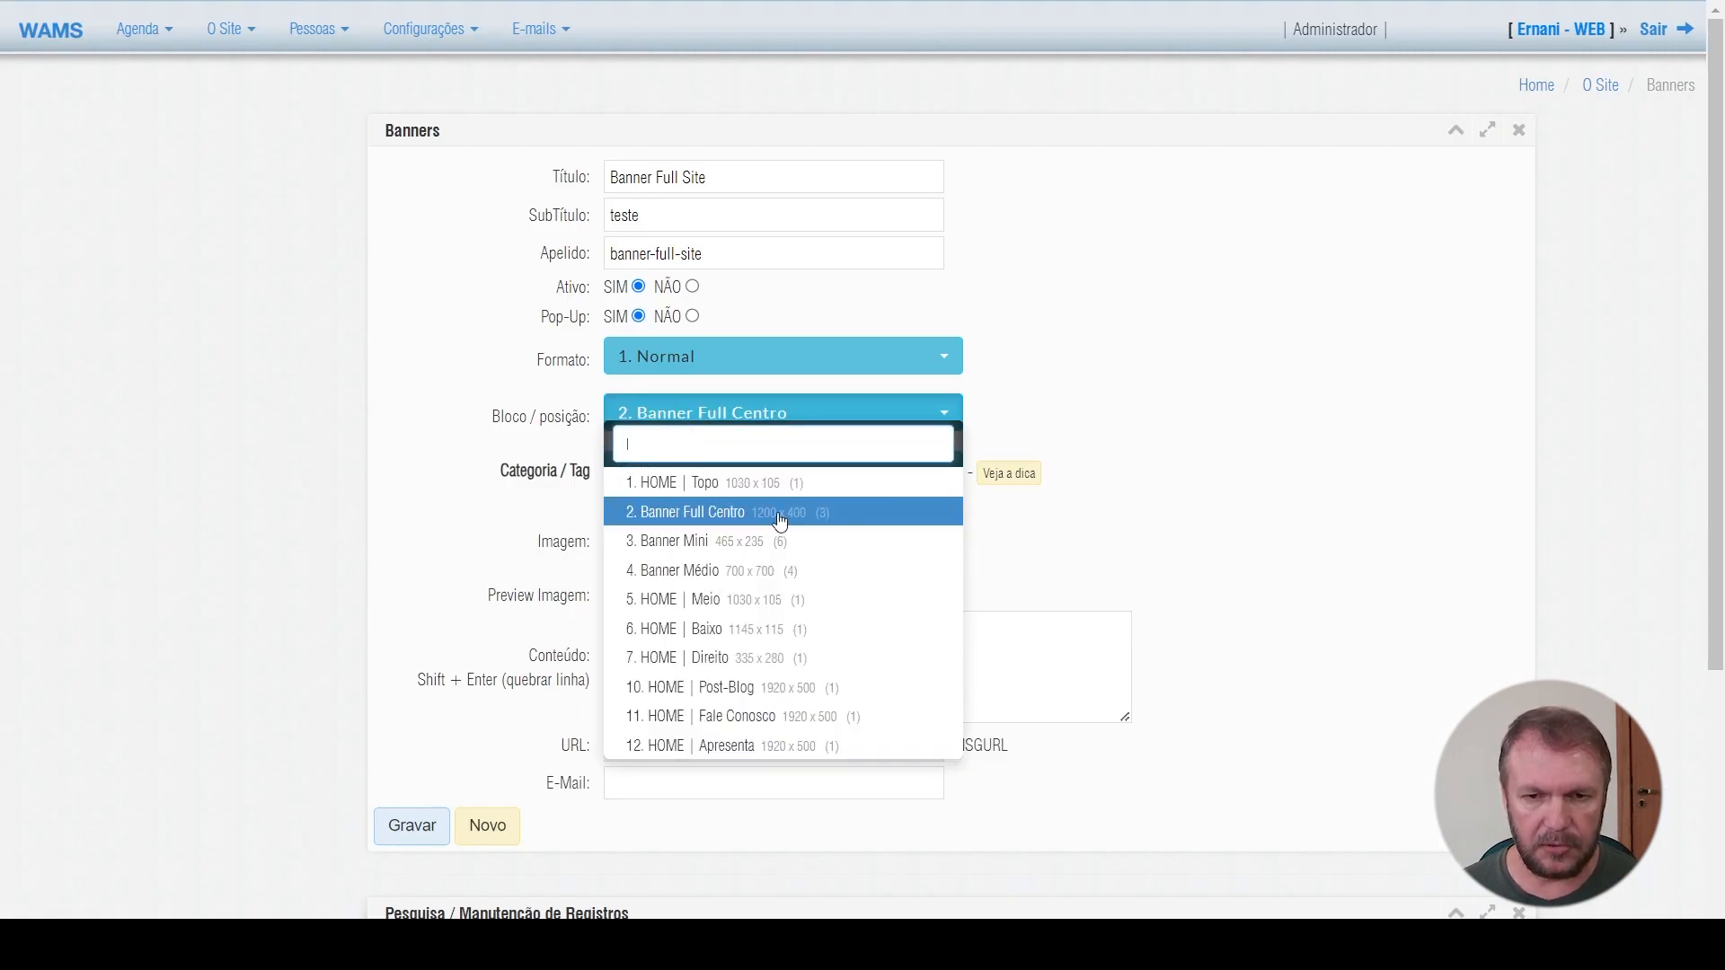
pyautogui.click(1141, 489)
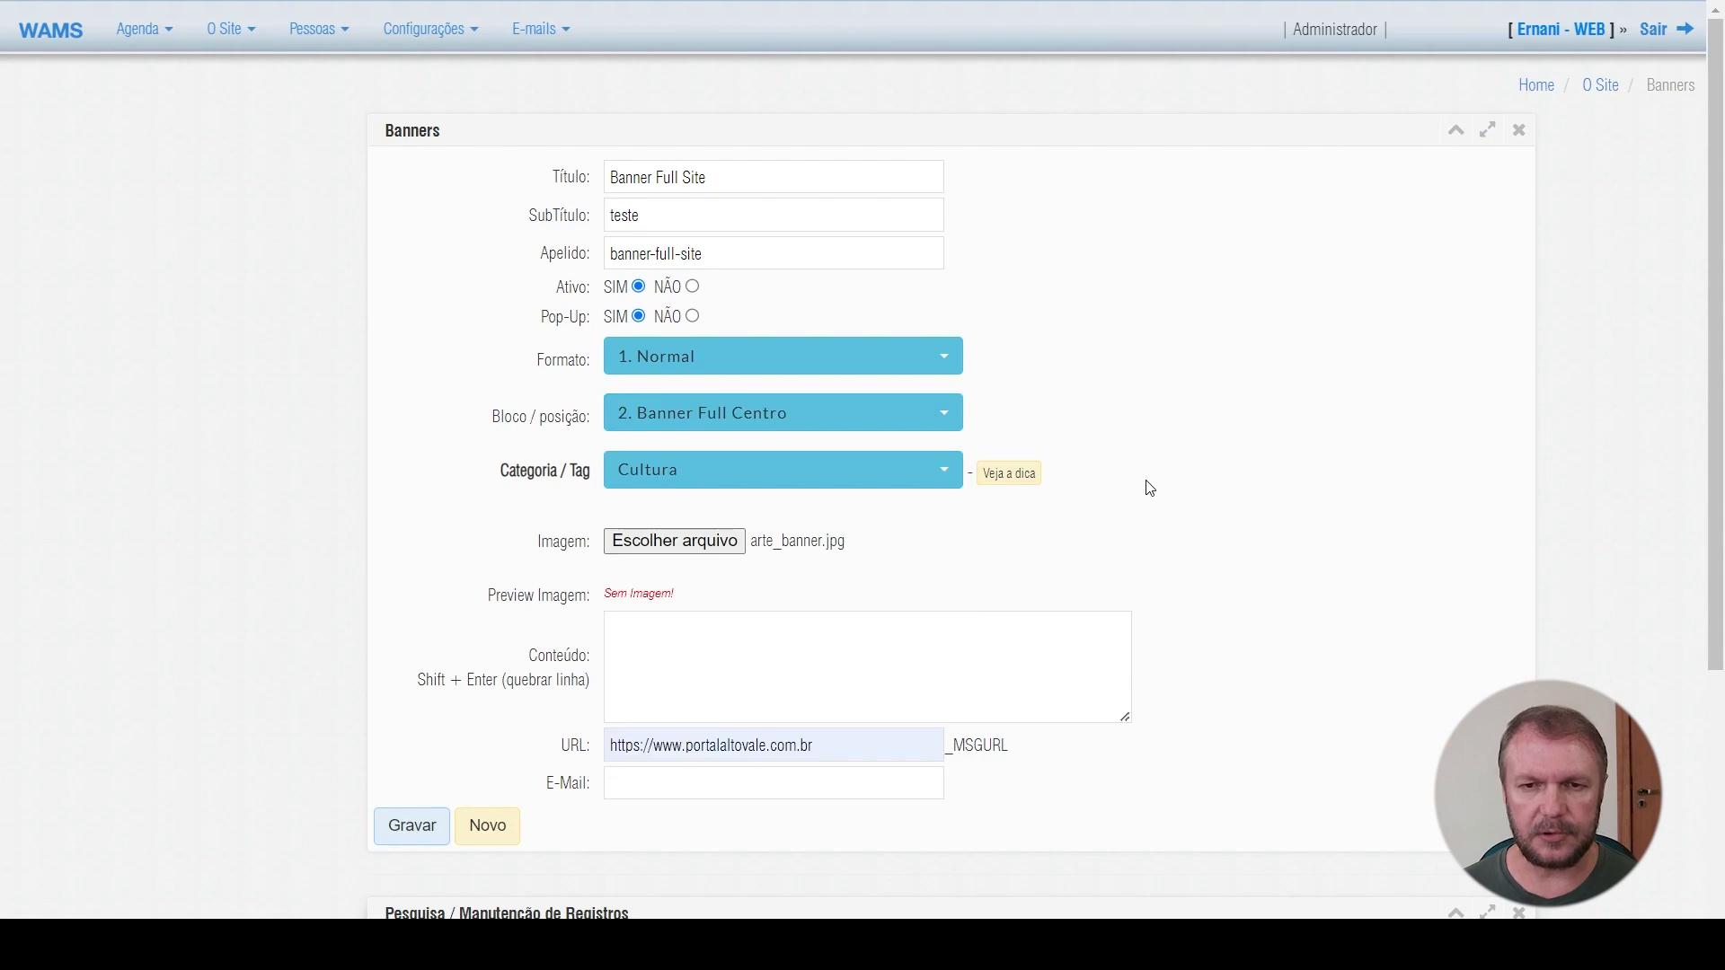
# Switch to Canva and create a custom-size design of 1200 x 400 px, rechecking the dimensions in the WAMS position list
pyautogui.hotkey('ctrl', 'Tab')
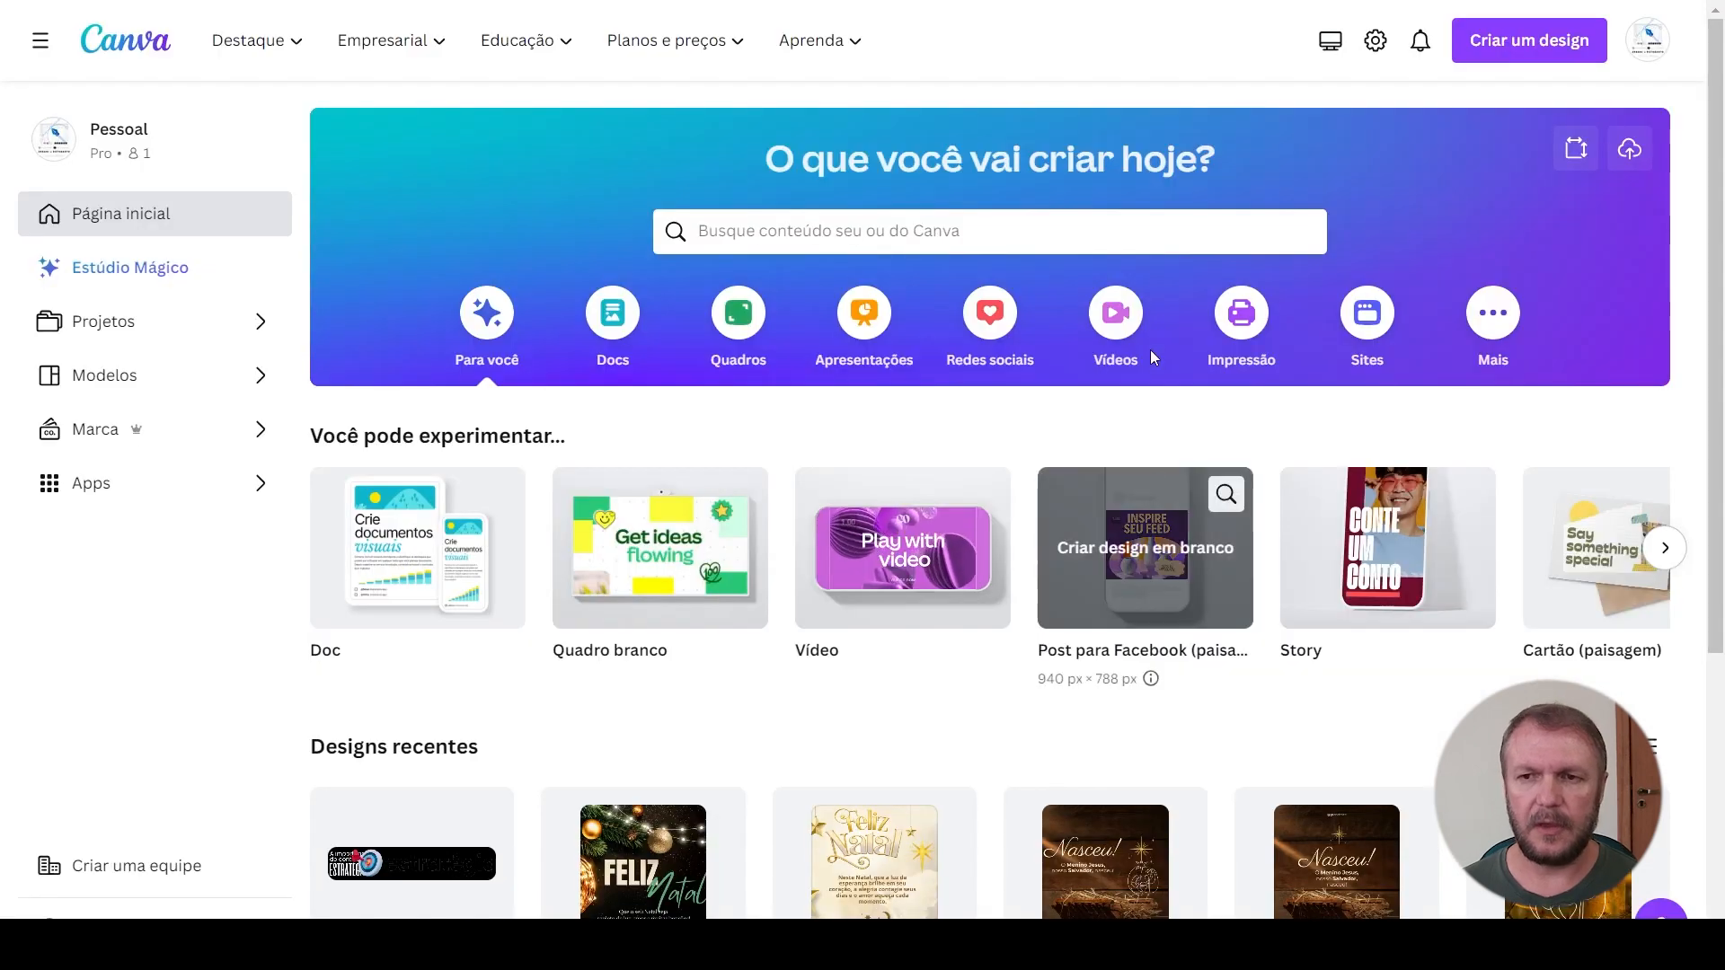
pyautogui.click(1514, 54)
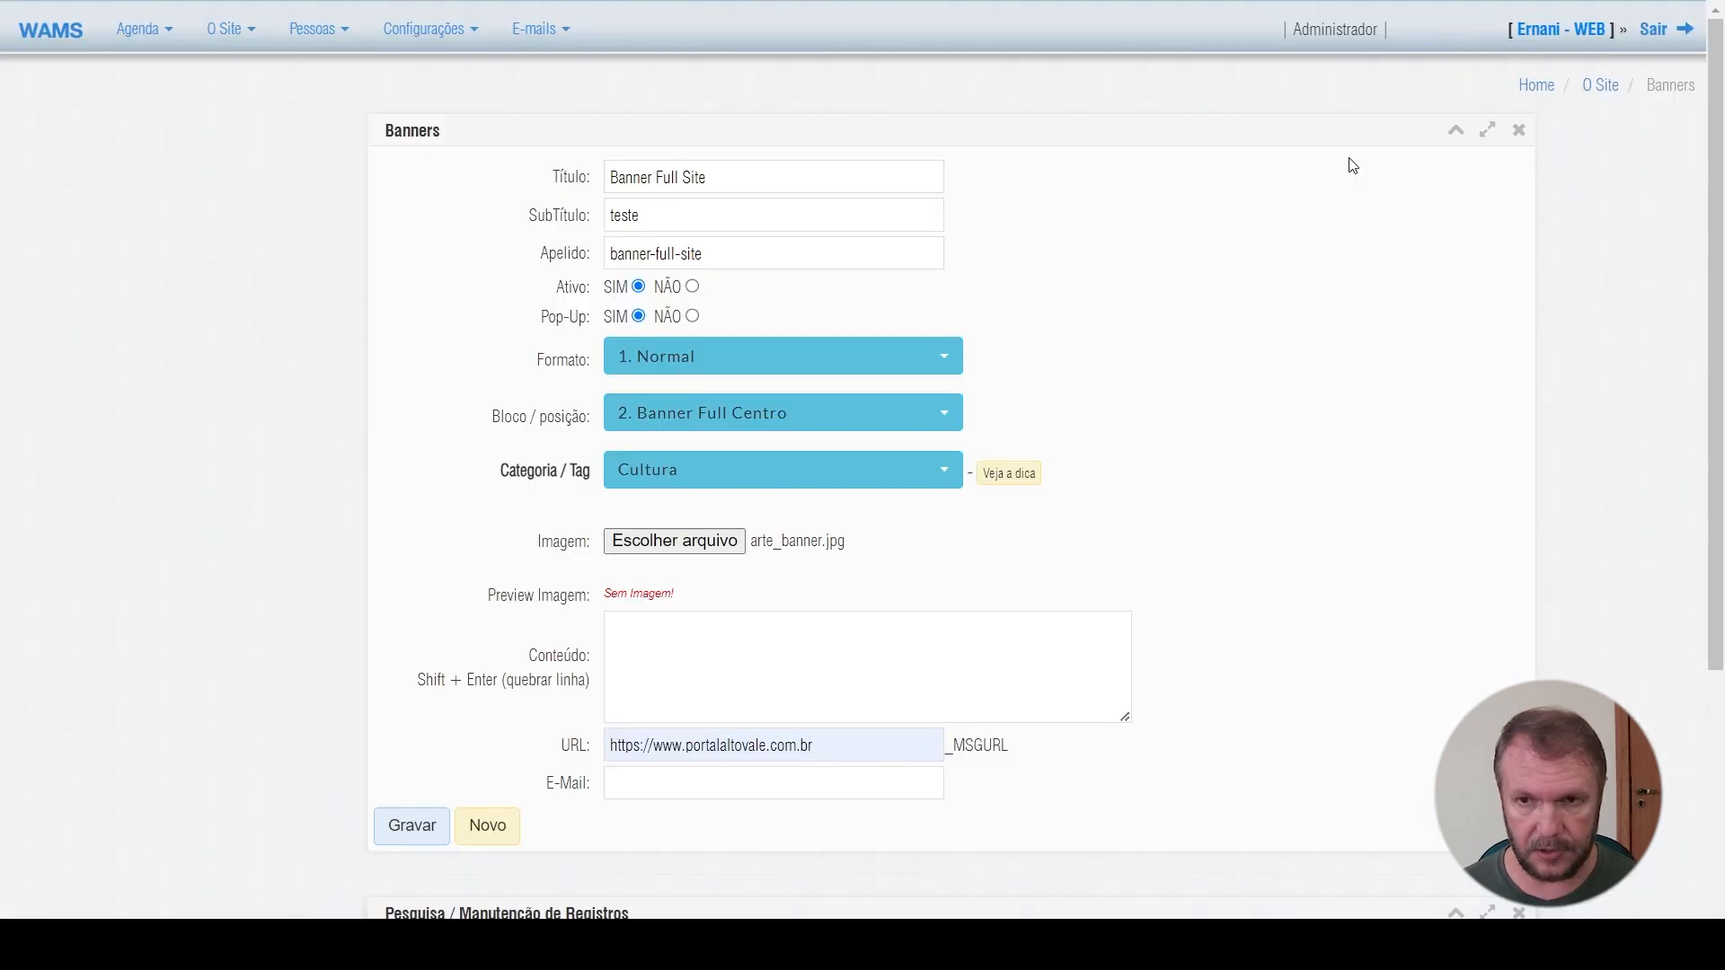
pyautogui.click(714, 425)
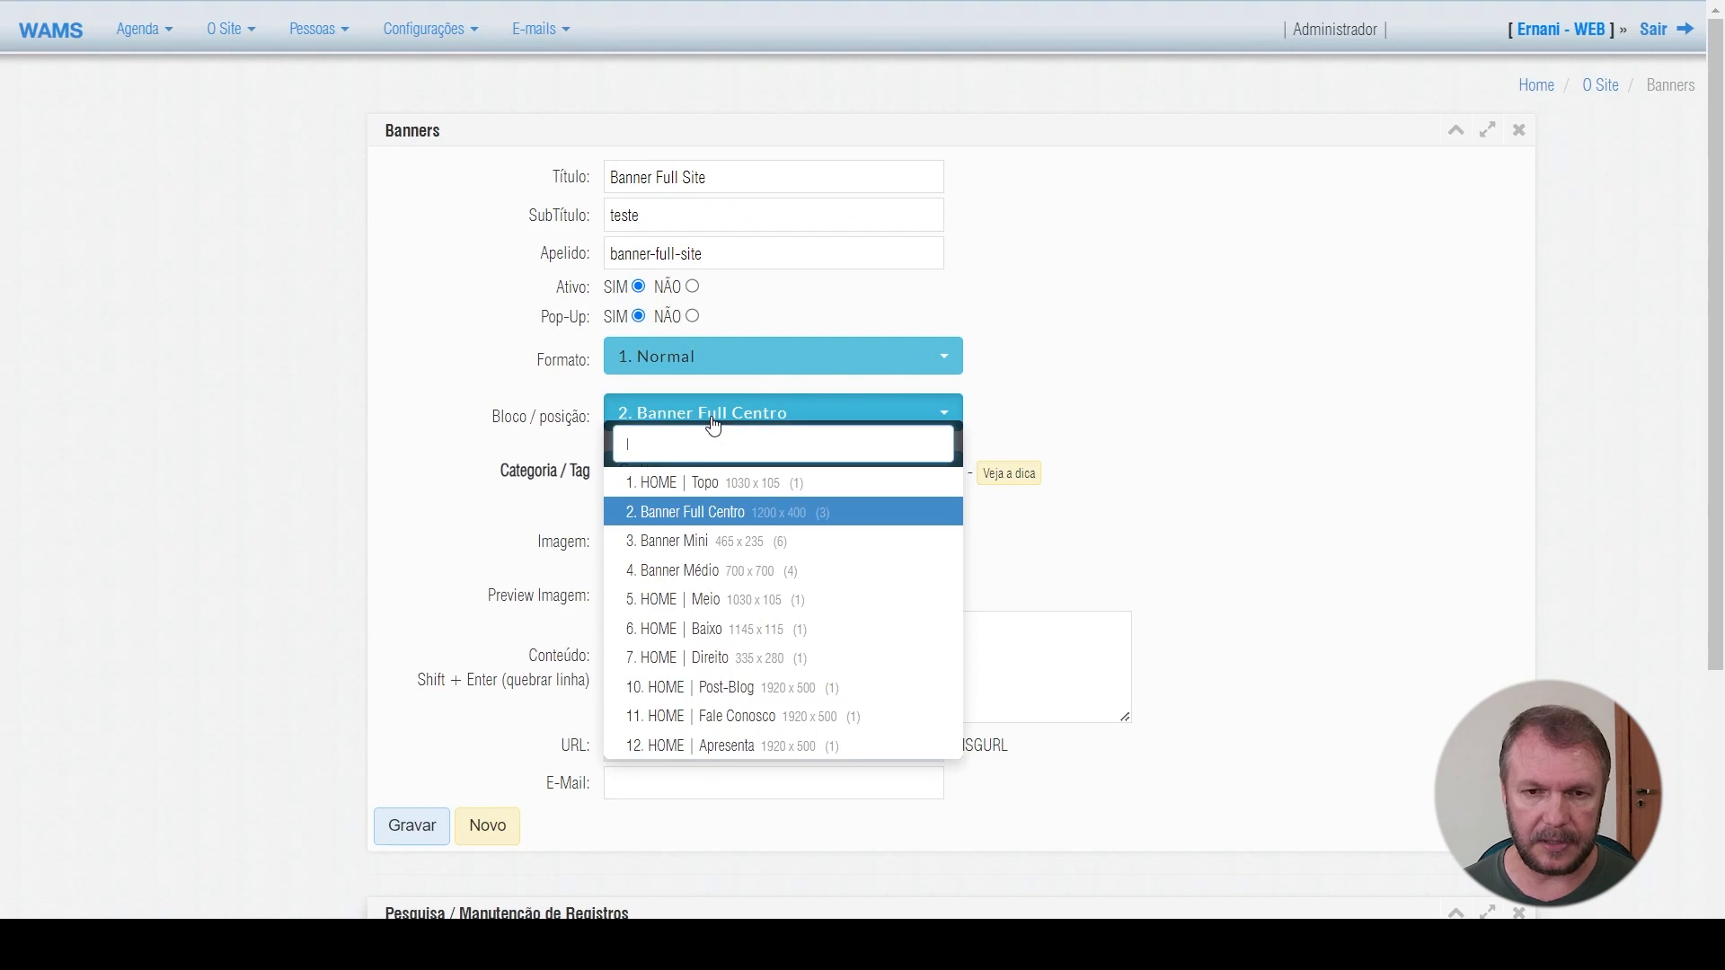
pyautogui.click(789, 607)
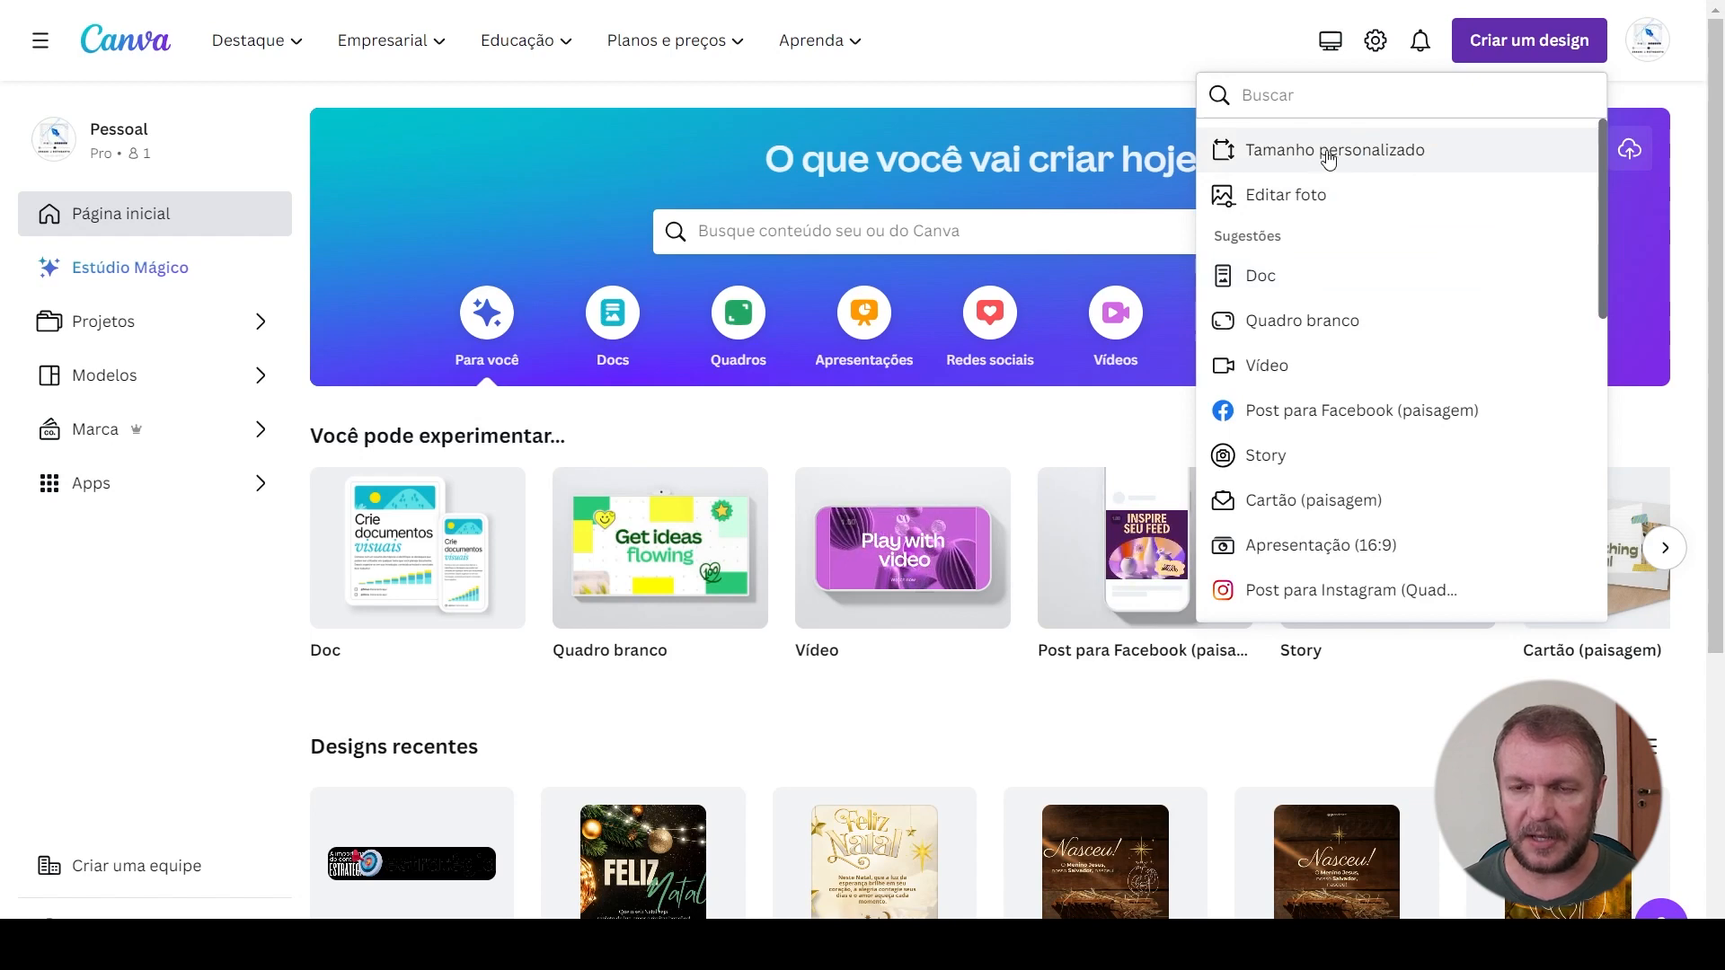
pyautogui.click(1328, 154)
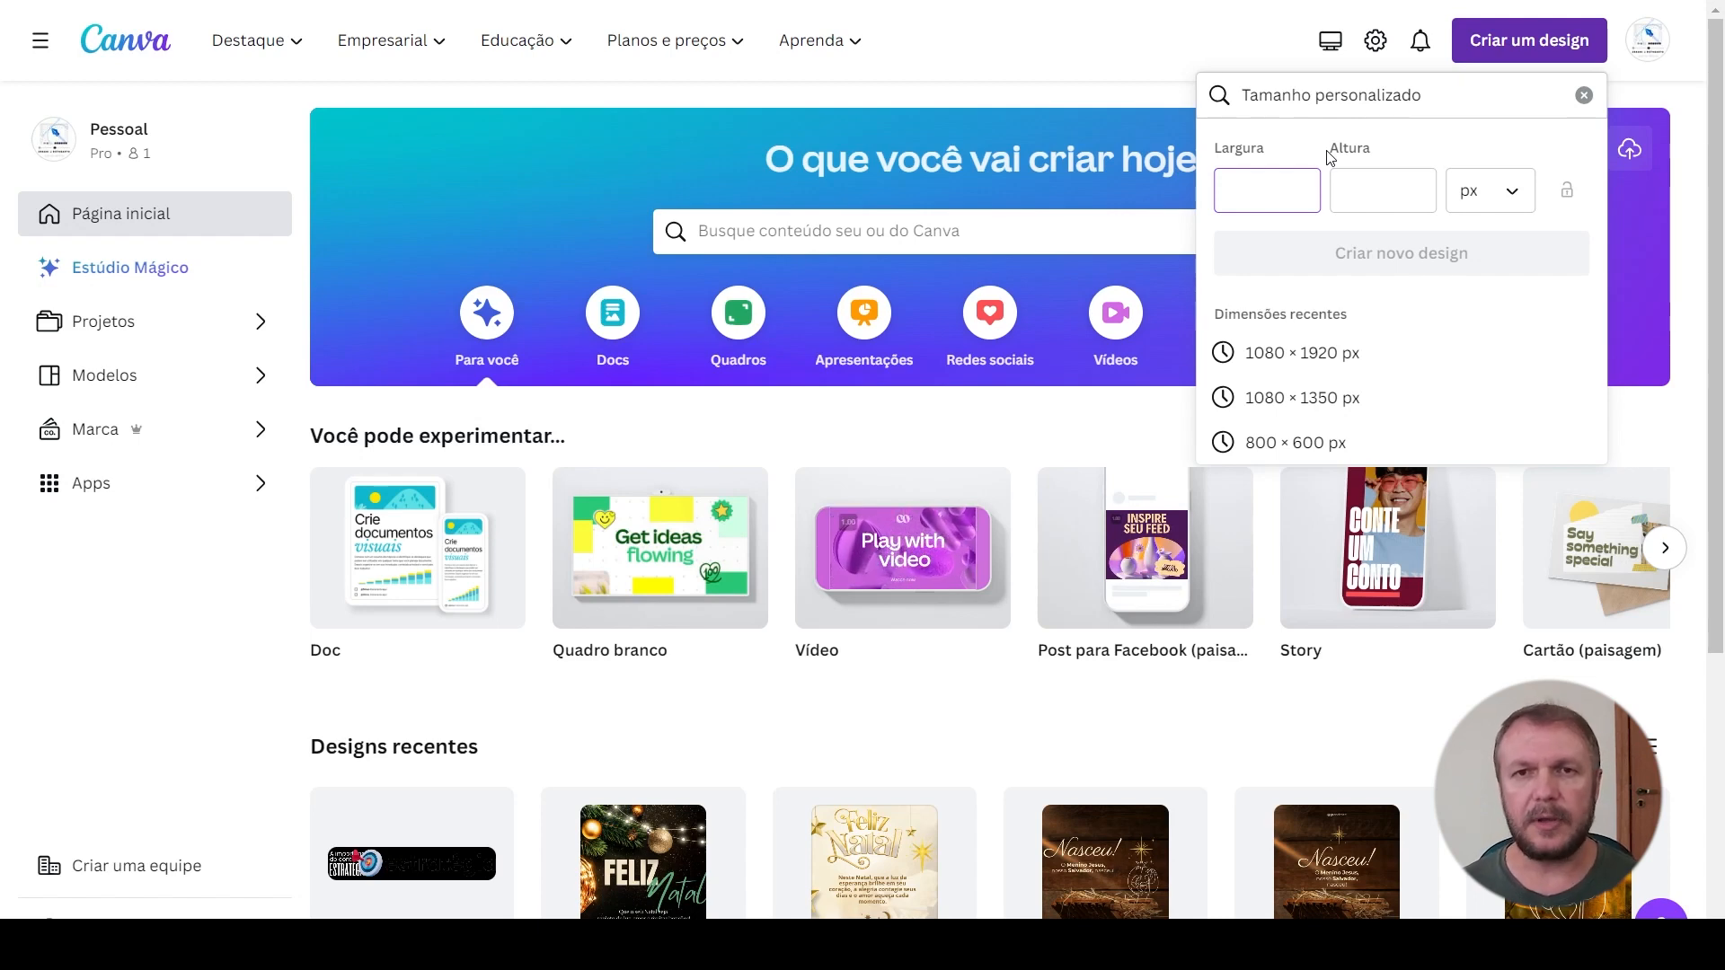
pyautogui.write('1200')
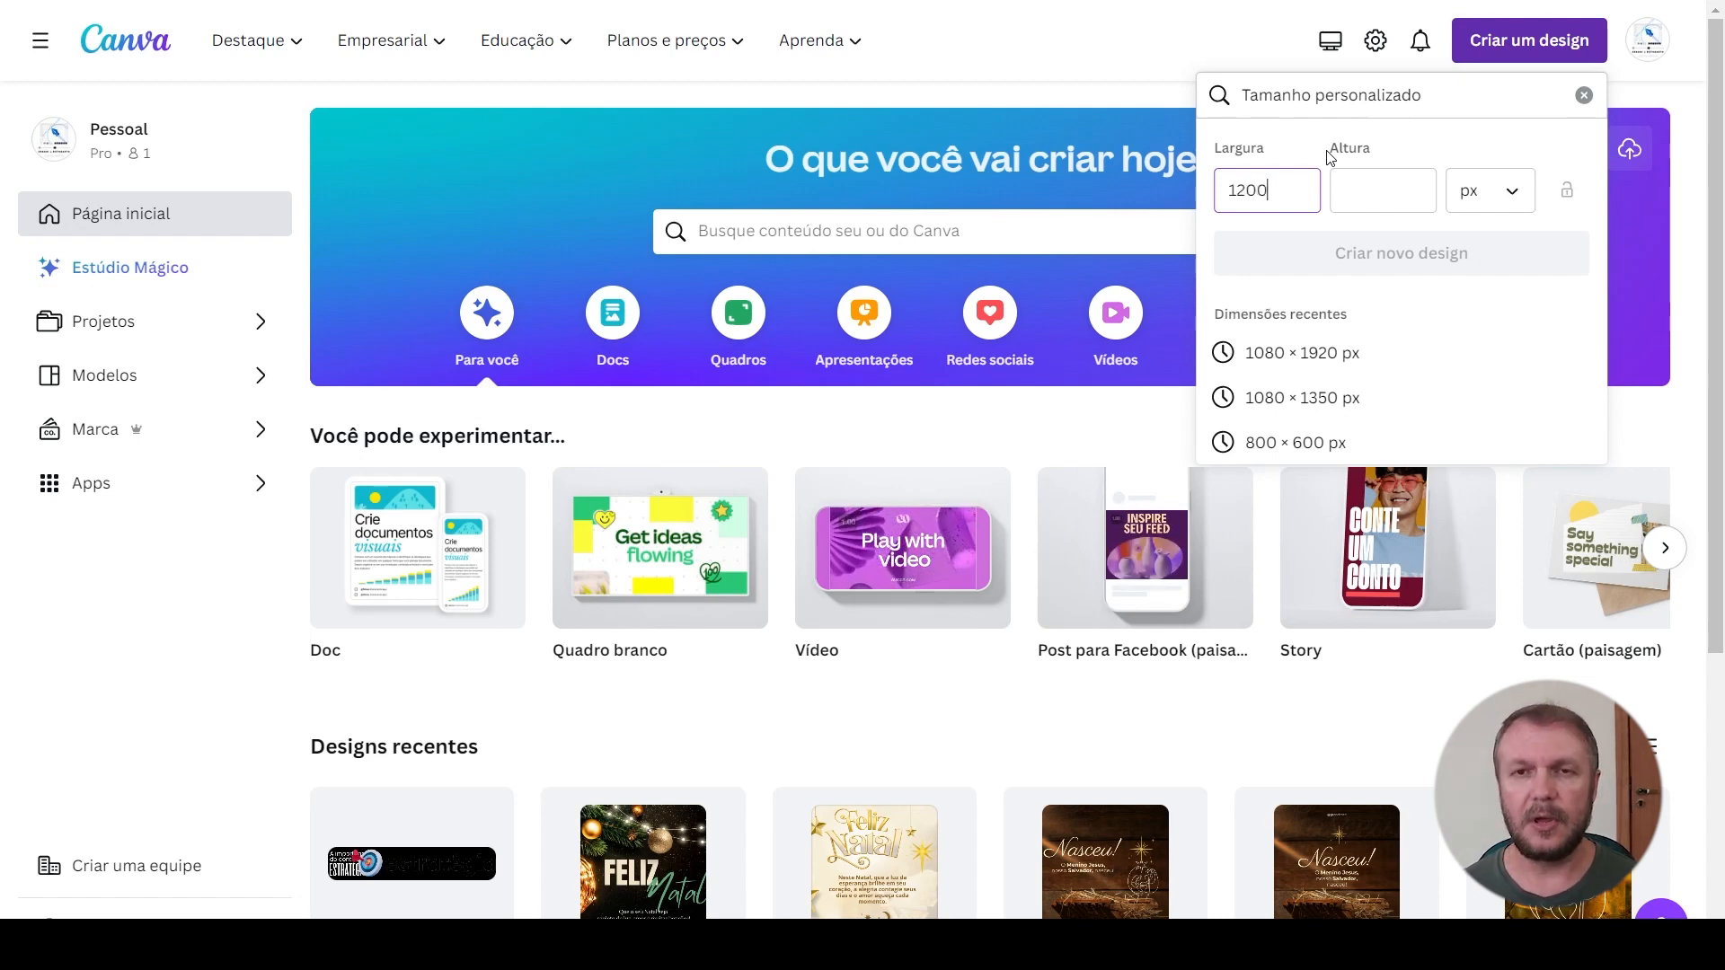
pyautogui.press('Tab')
pyautogui.write('400')
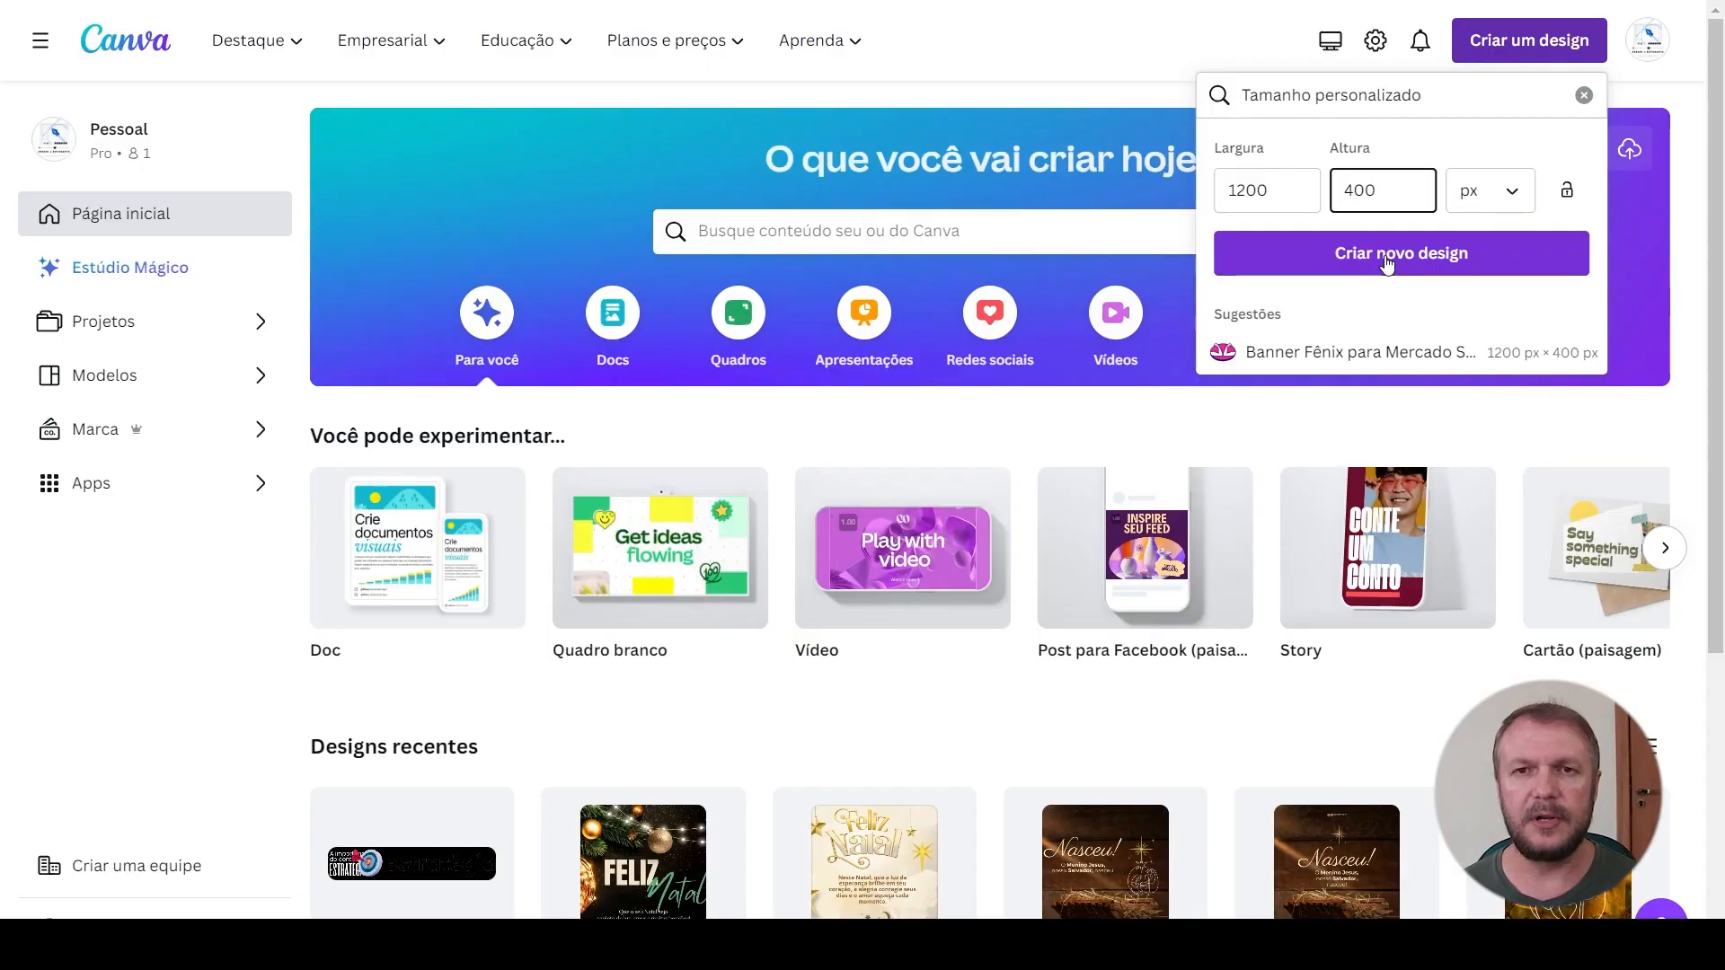
pyautogui.click(1386, 256)
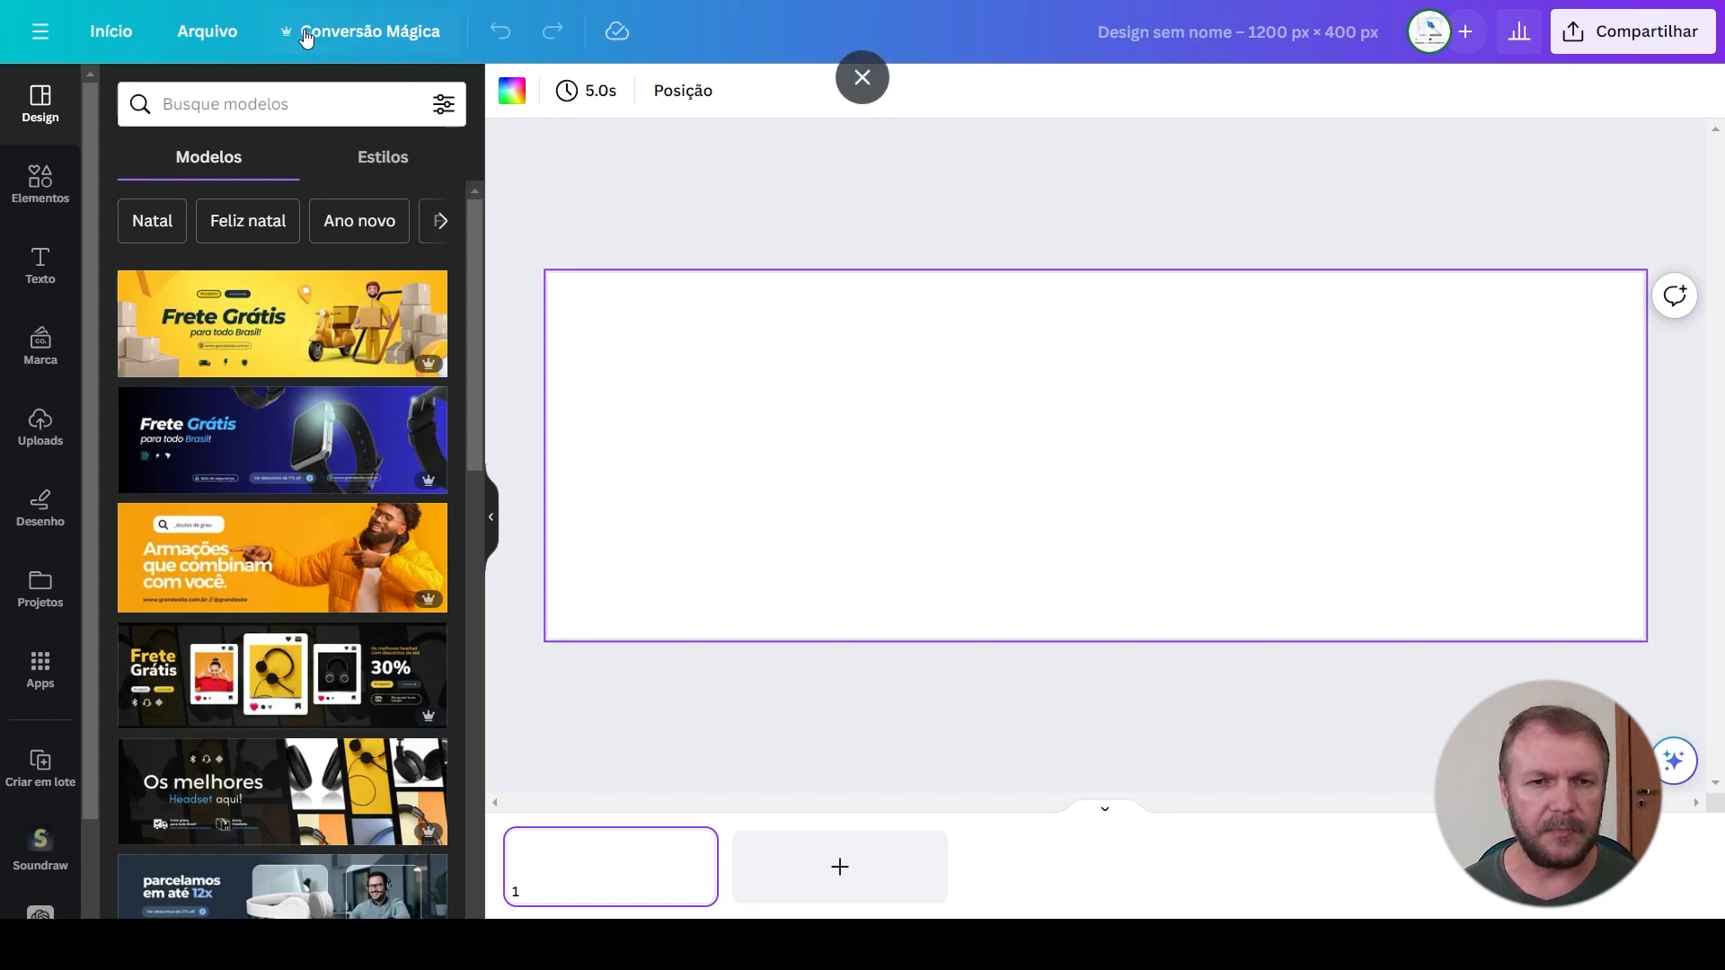
# Examine the custom-size resizing options of Conversão Mágica and close them without resizing the design
pyautogui.click(368, 36)
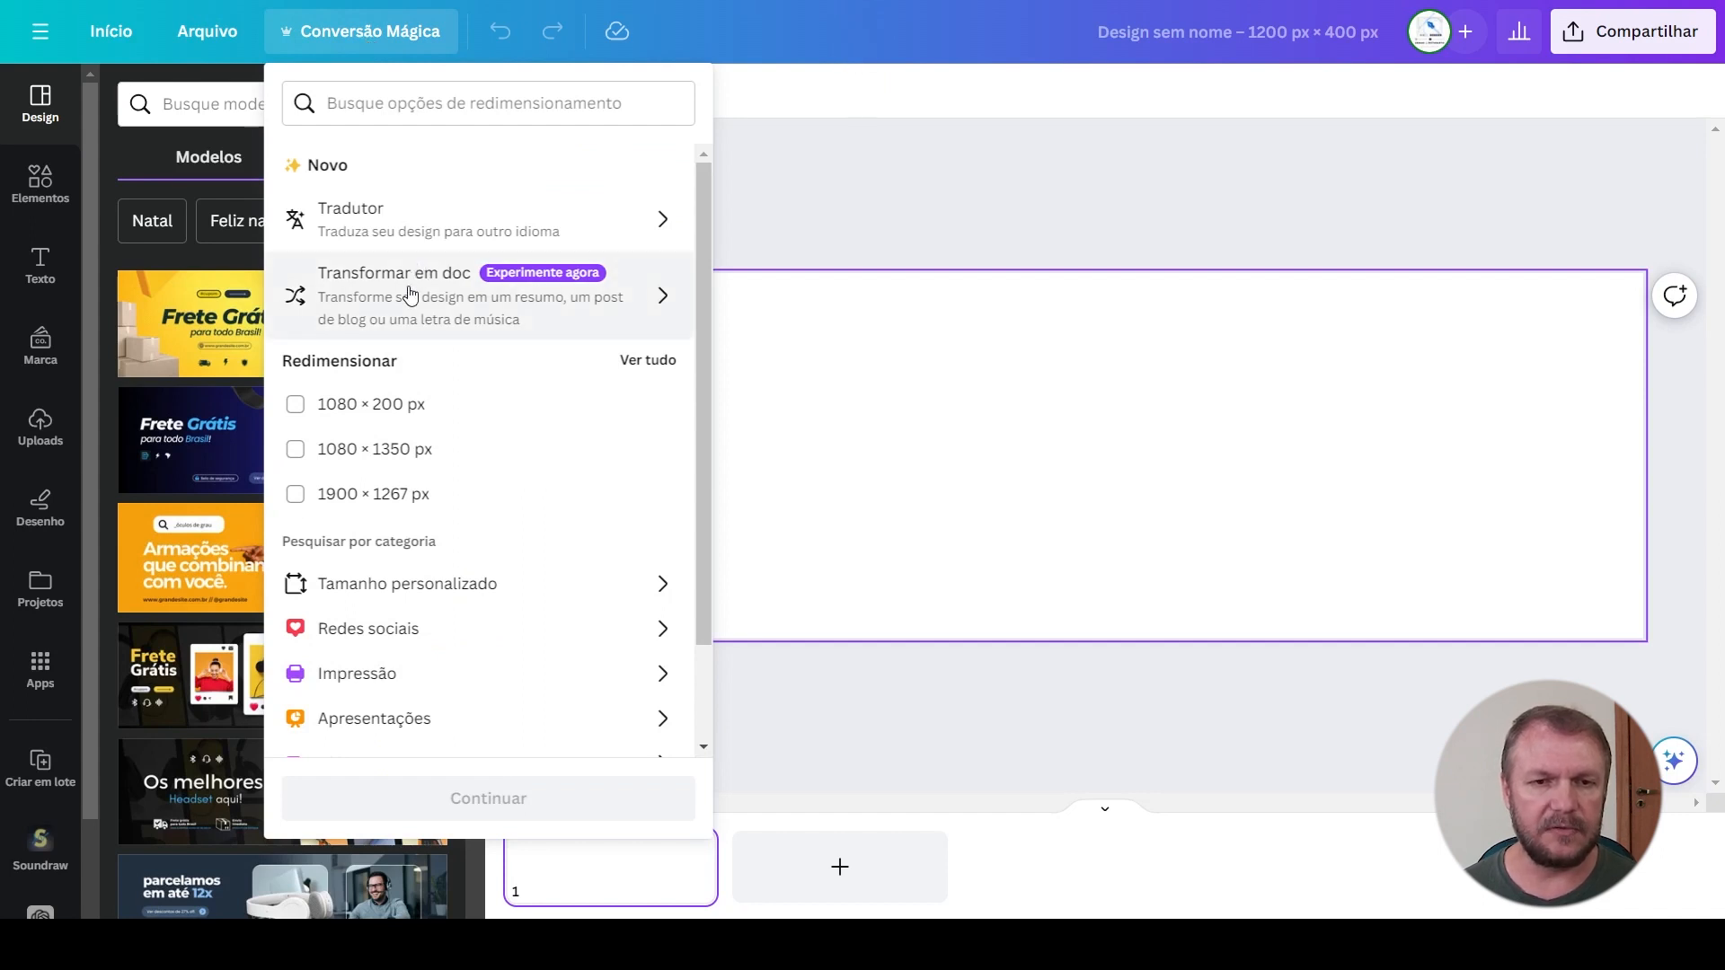
pyautogui.click(438, 585)
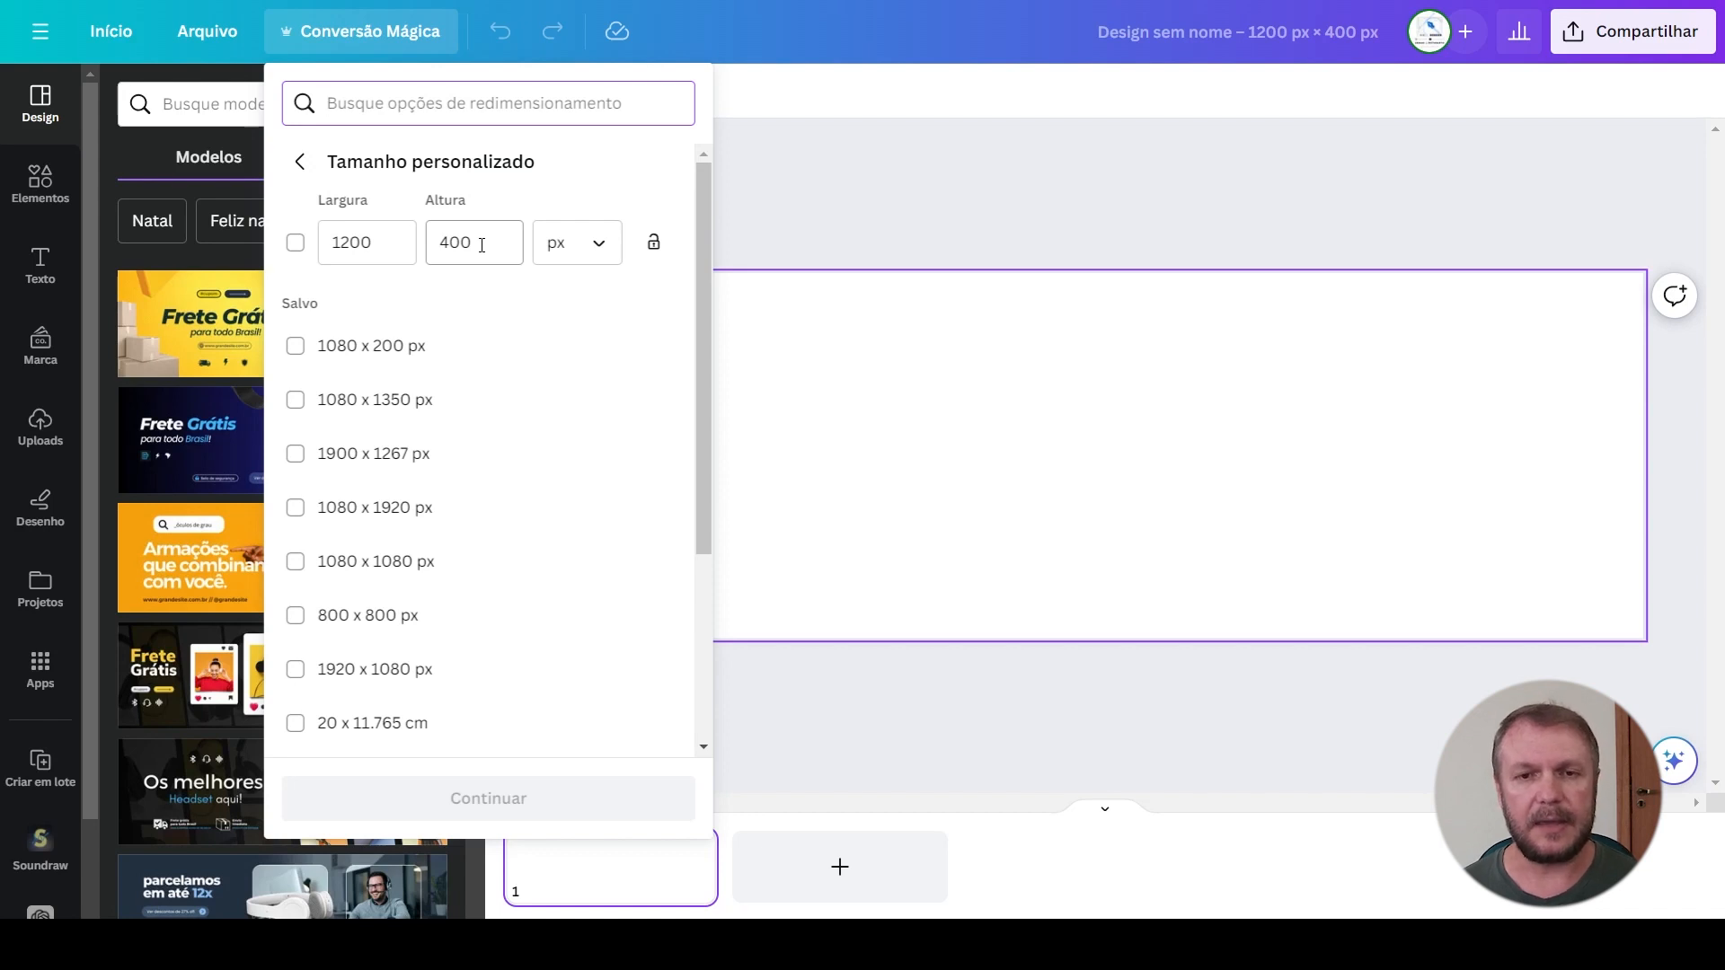
pyautogui.click(828, 205)
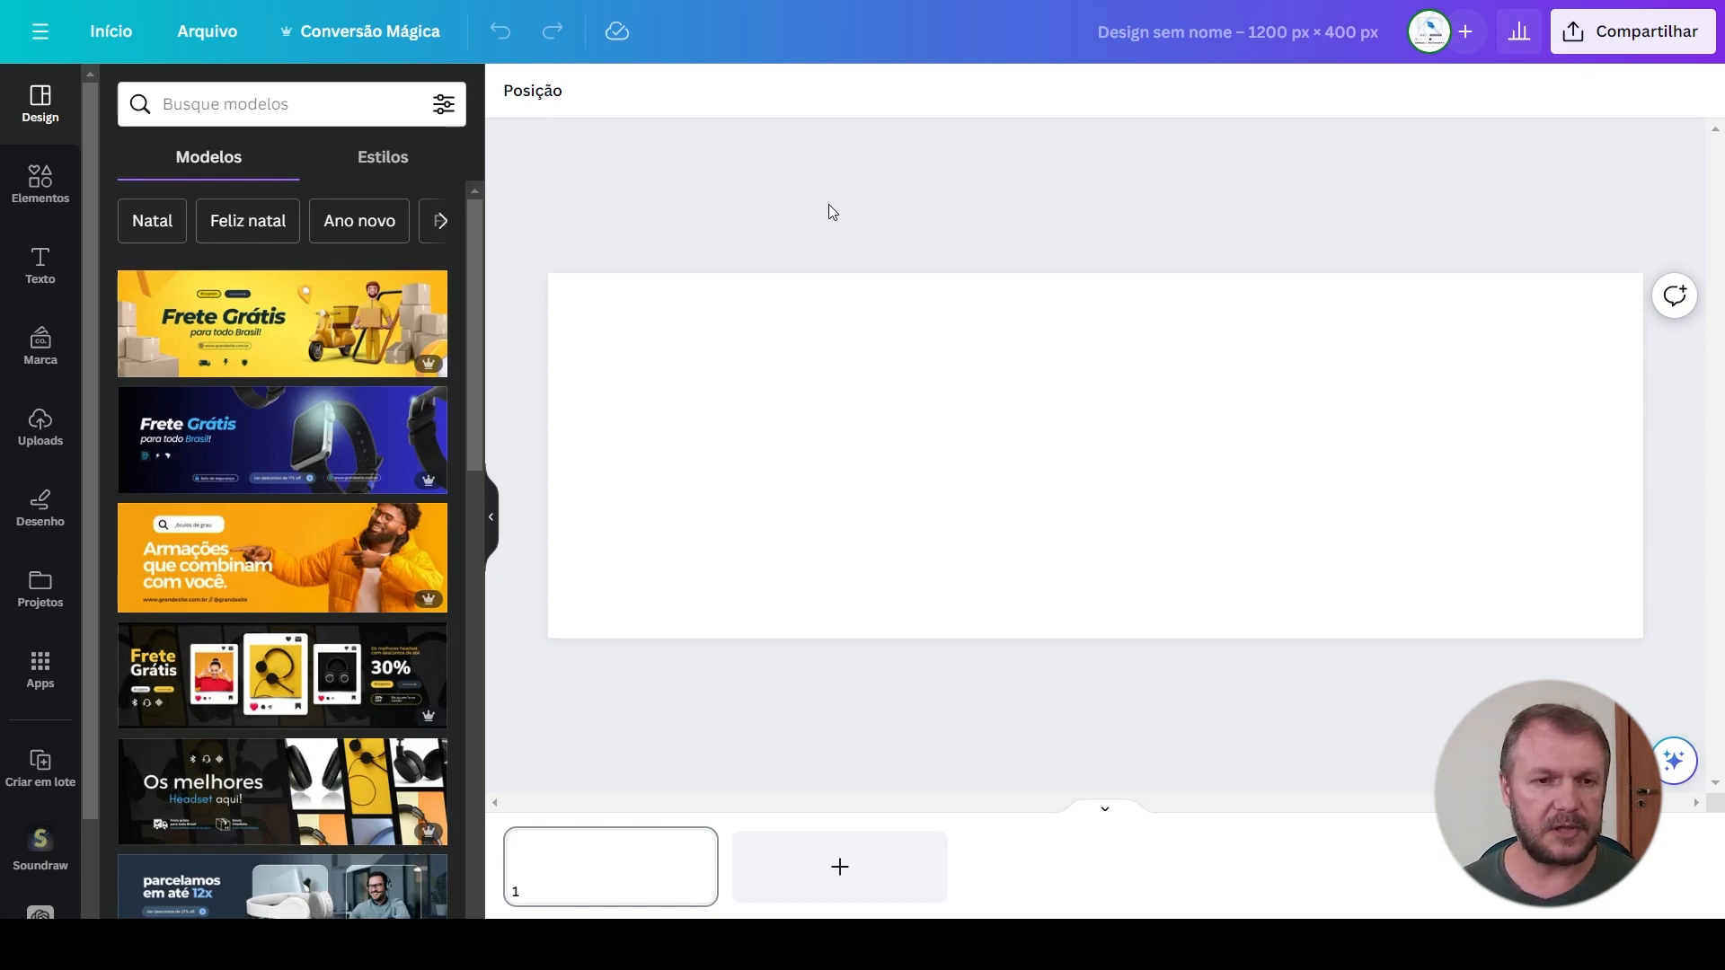
pyautogui.click(39, 447)
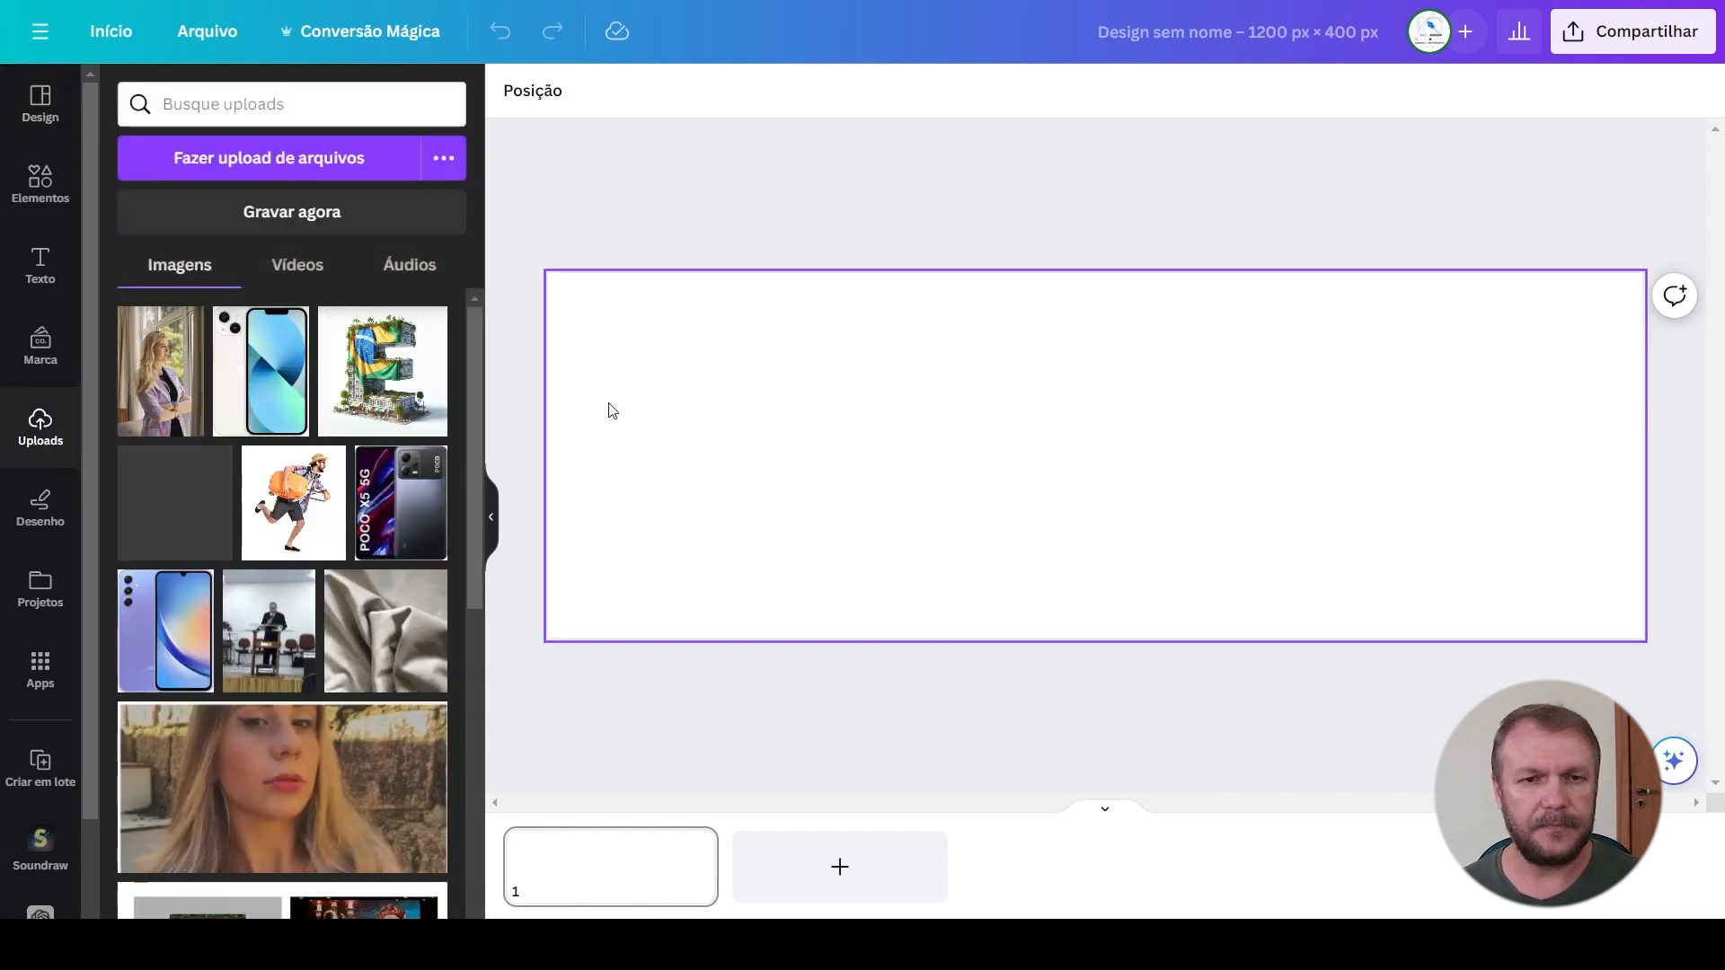
pyautogui.click(259, 162)
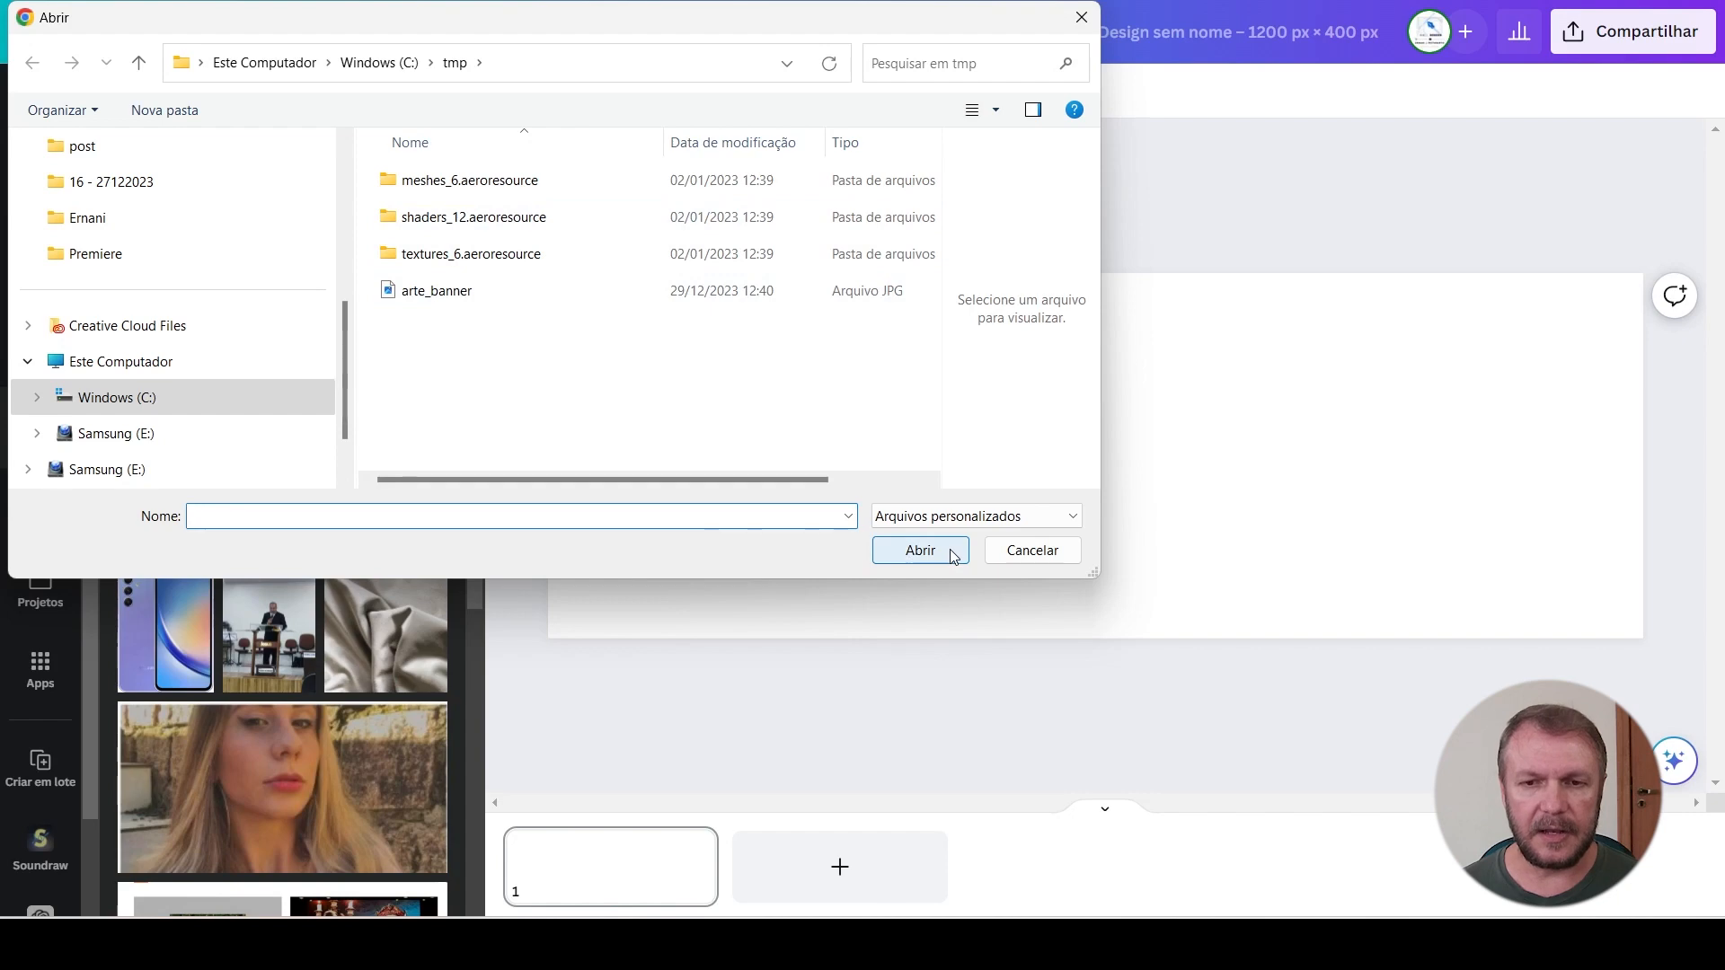
pyautogui.click(1031, 550)
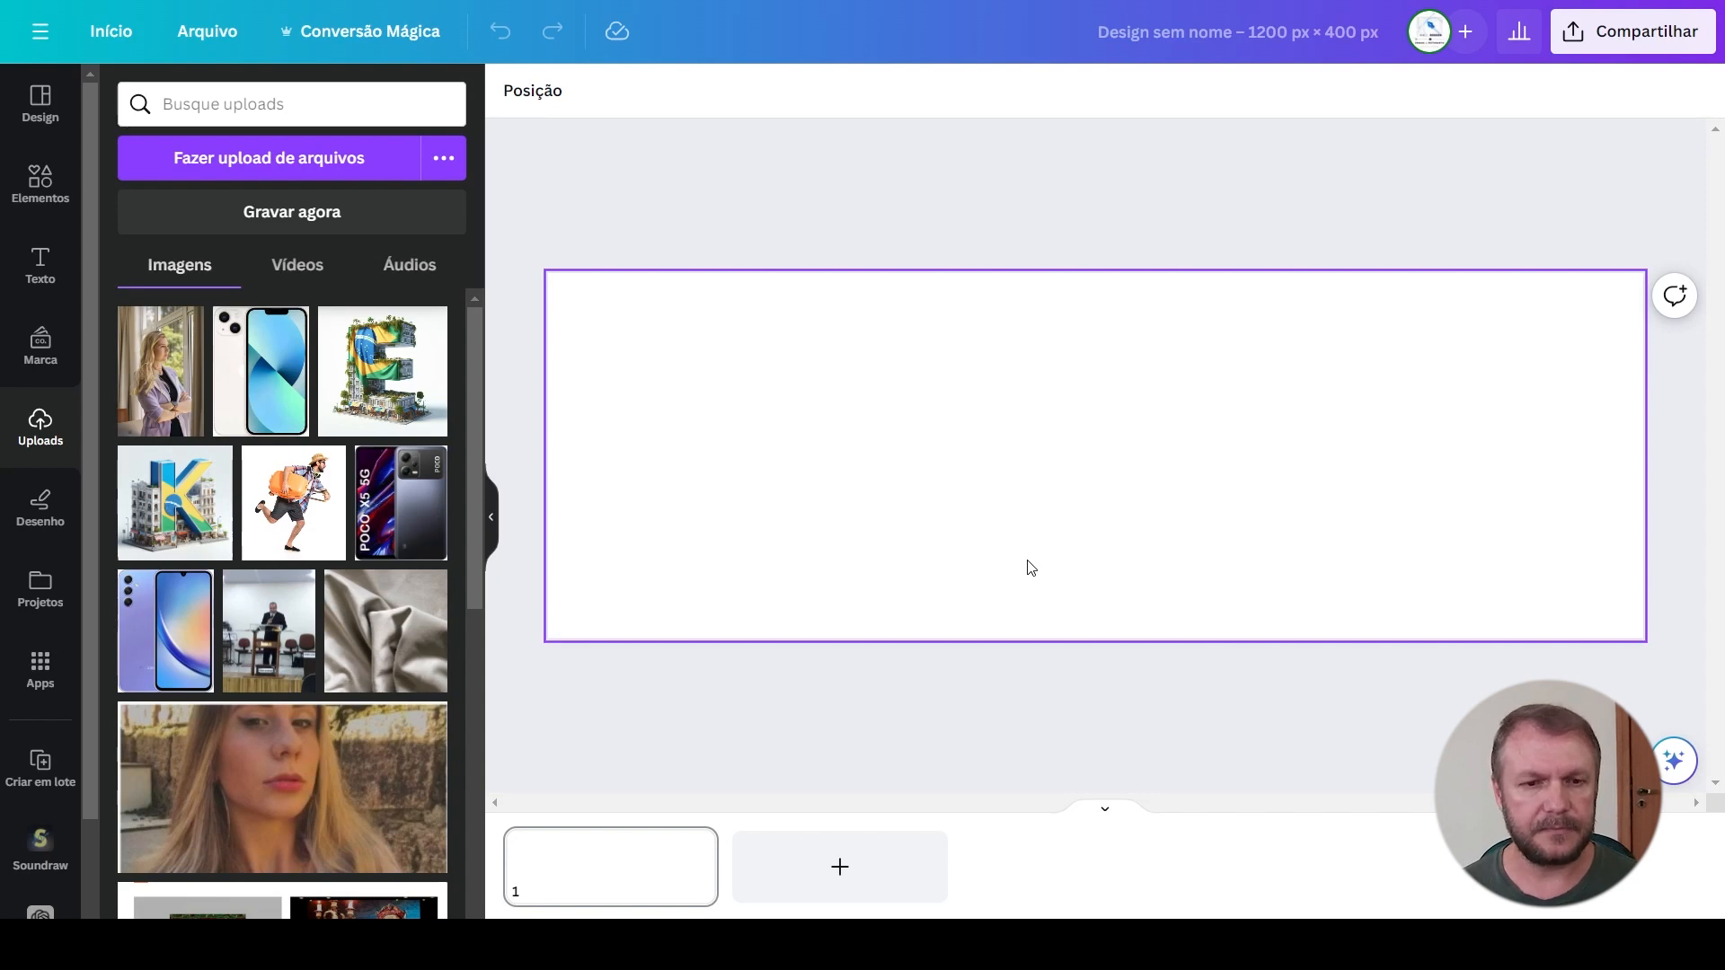
# Paste the copied businessman image into the blank design and set it as the page background
pyautogui.hotkey('ctrl', 'v')
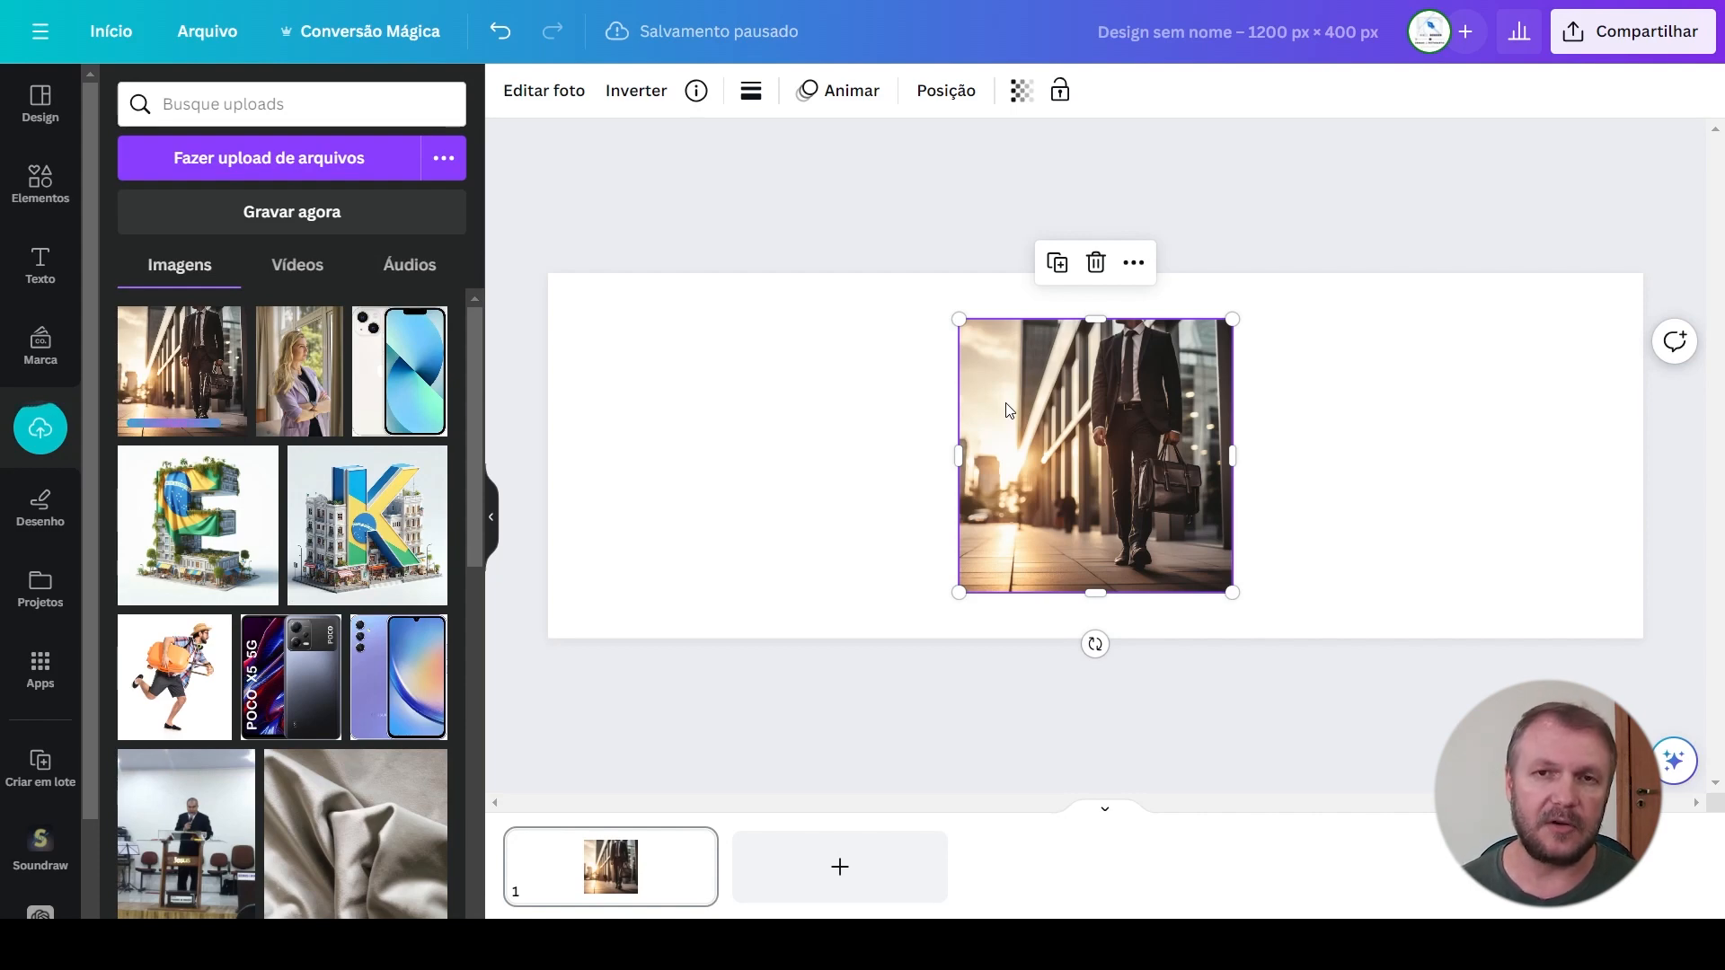
pyautogui.moveTo(1232, 461)
pyautogui.mouseDown()
pyautogui.moveTo(1383, 459)
pyautogui.moveTo(1122, 459)
pyautogui.moveTo(1403, 459)
pyautogui.moveTo(1078, 461)
pyautogui.moveTo(1239, 463)
pyautogui.mouseUp()
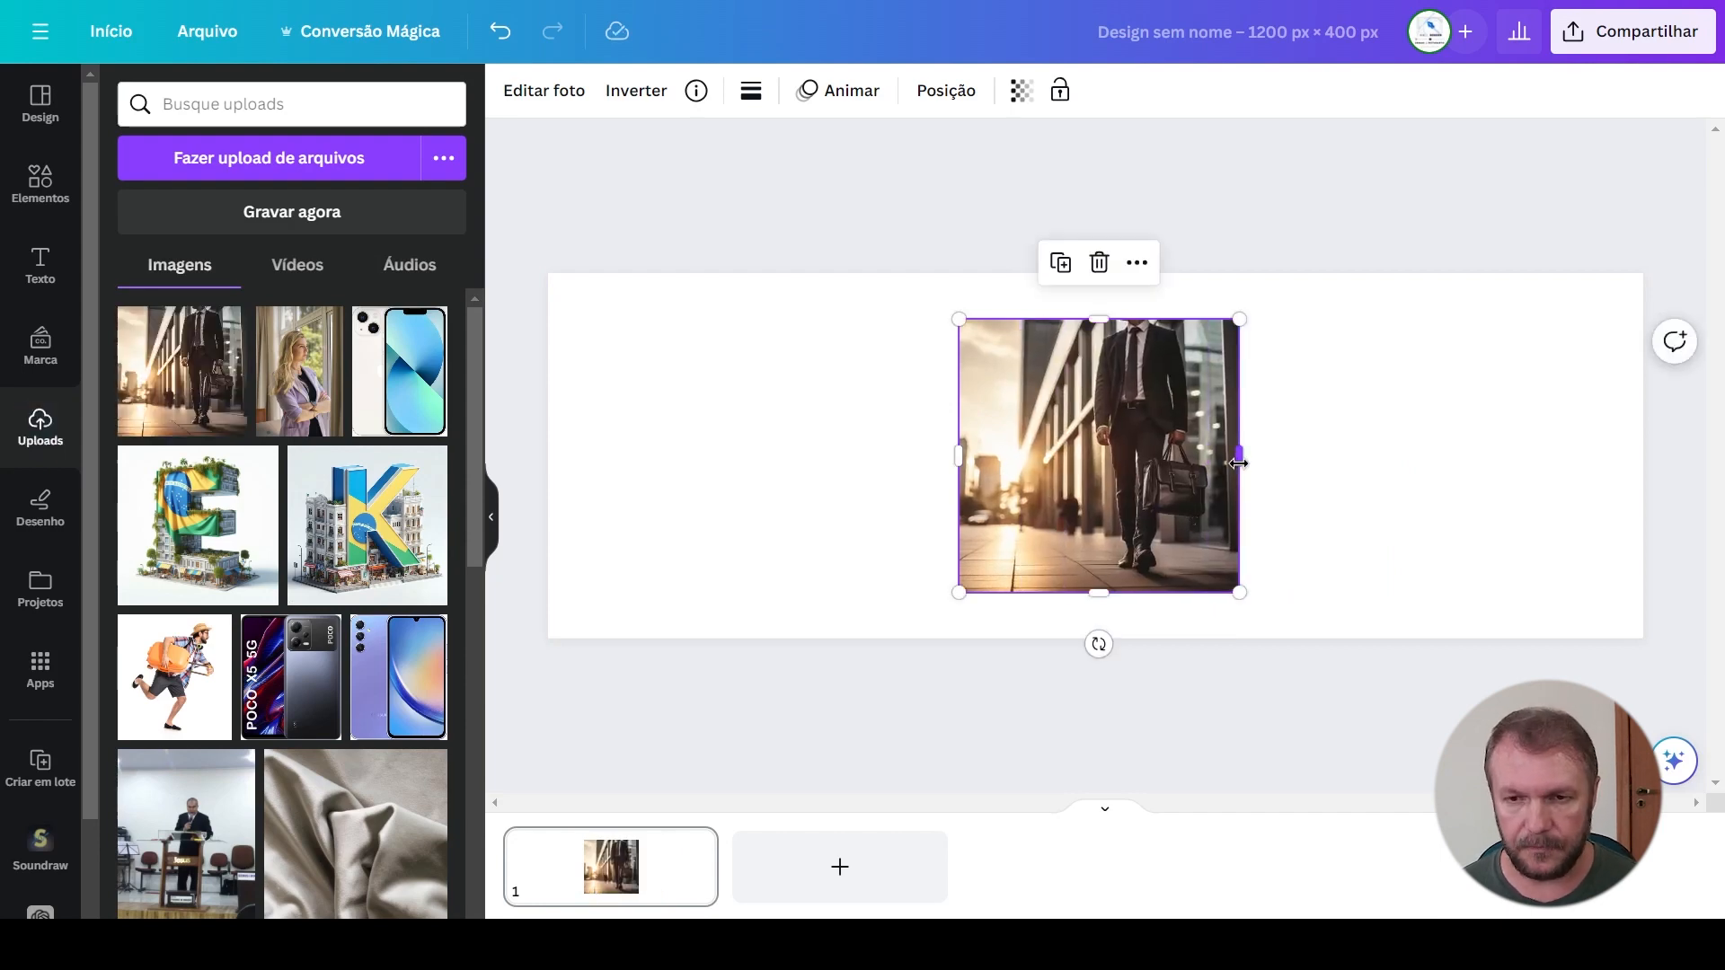
pyautogui.hotkey('ctrl', 'z')
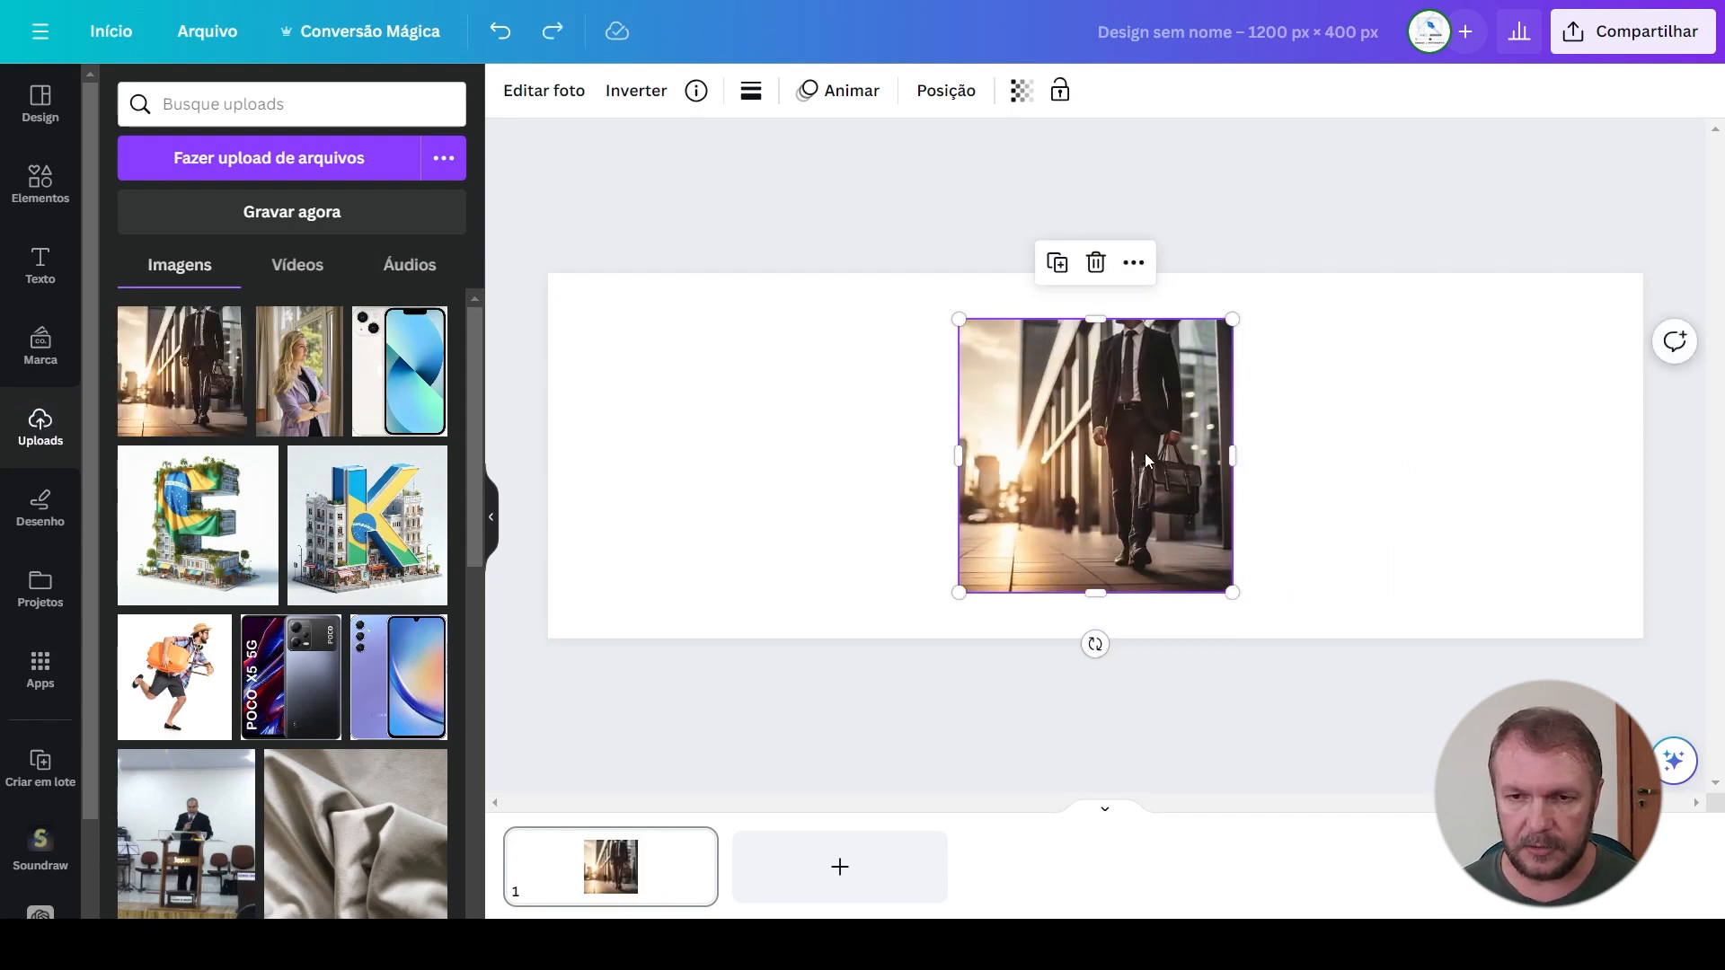
pyautogui.rightClick(1144, 453)
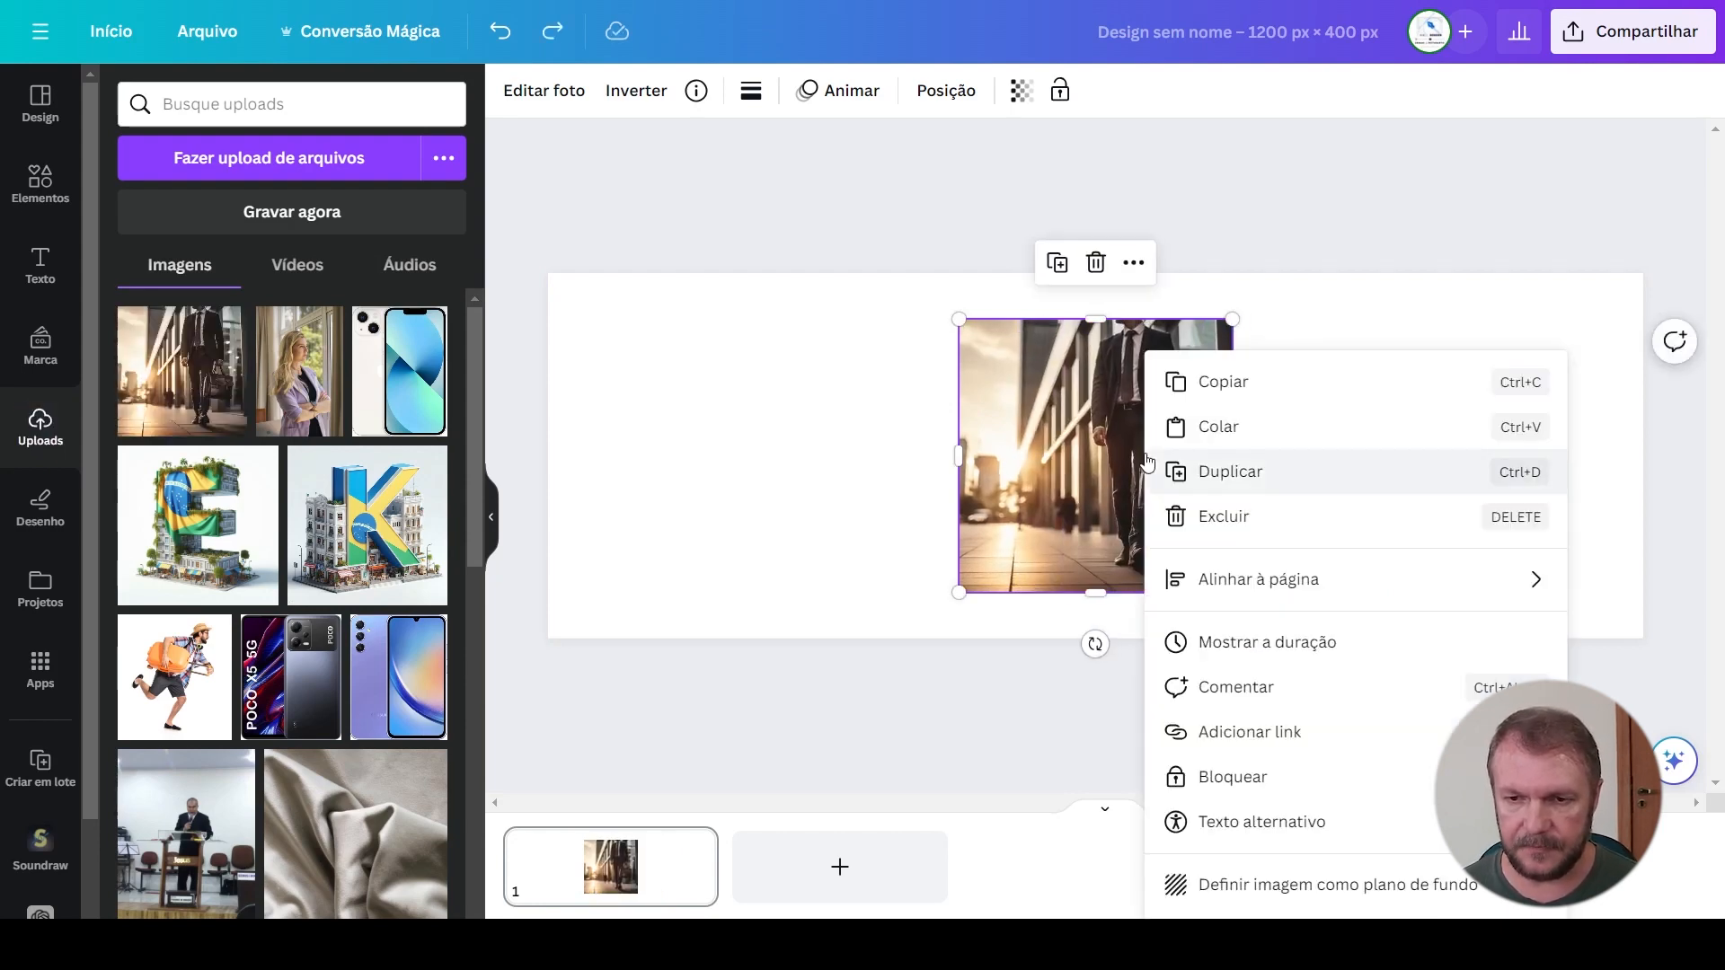
pyautogui.click(1268, 896)
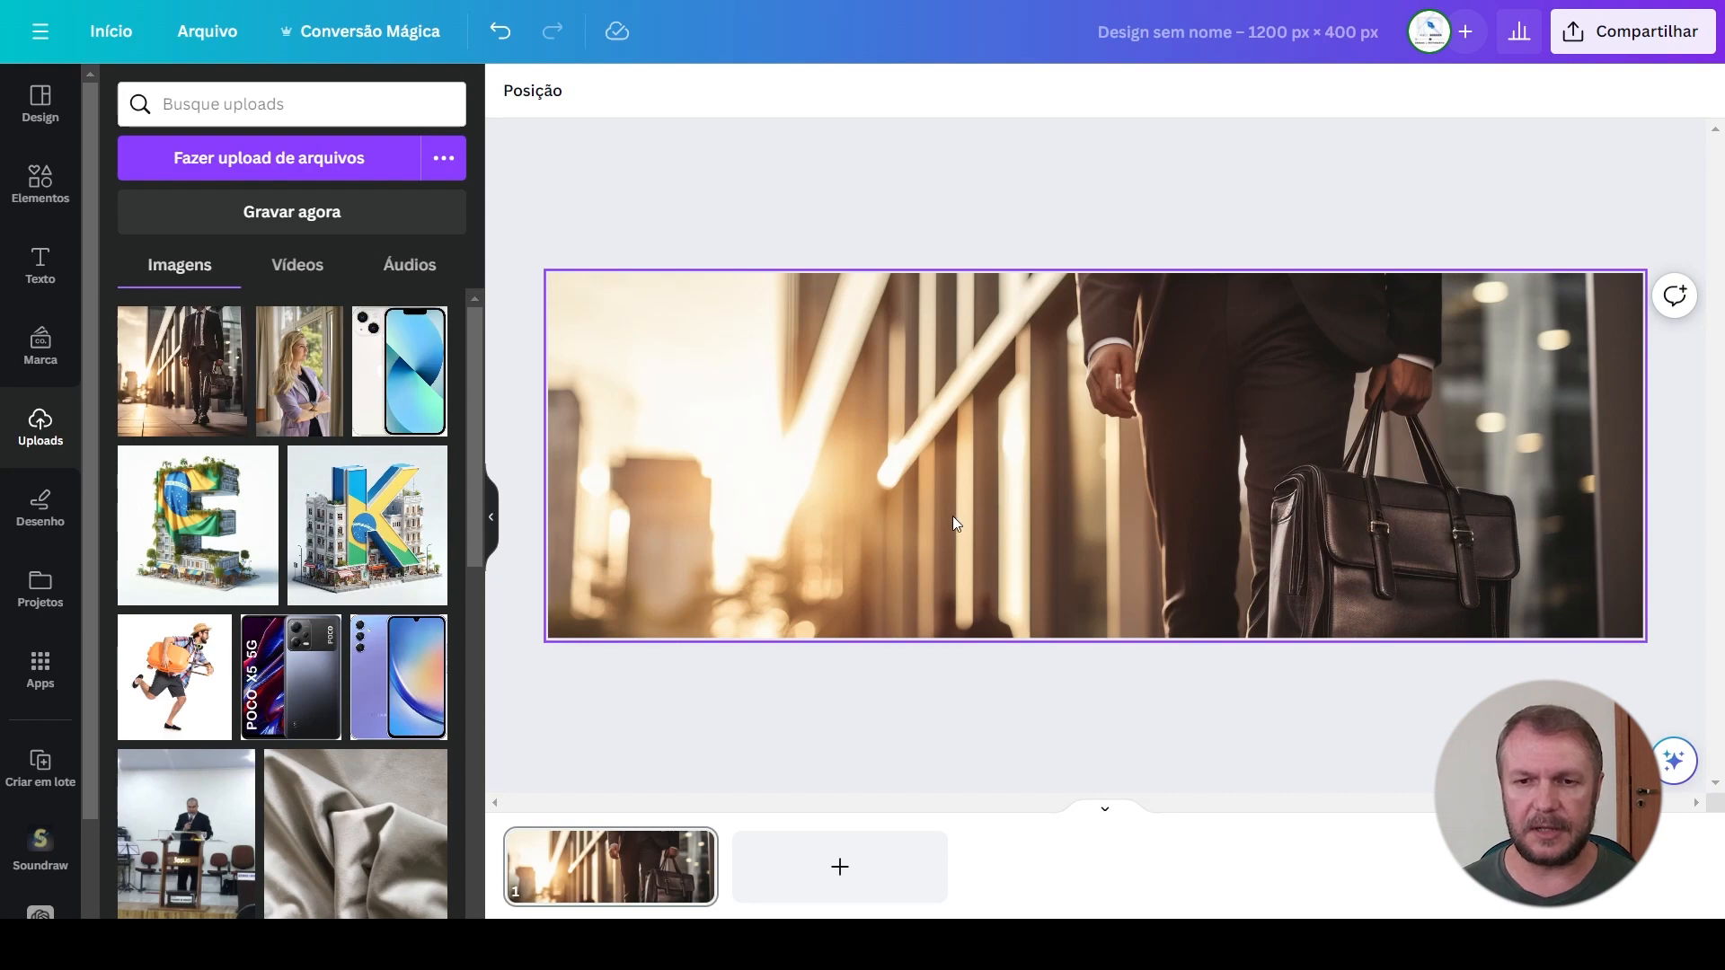
# Reposition the background photo within its crop so the lower legs, shoes and pavement fill the banner, and apply the crop
pyautogui.click(1006, 443)
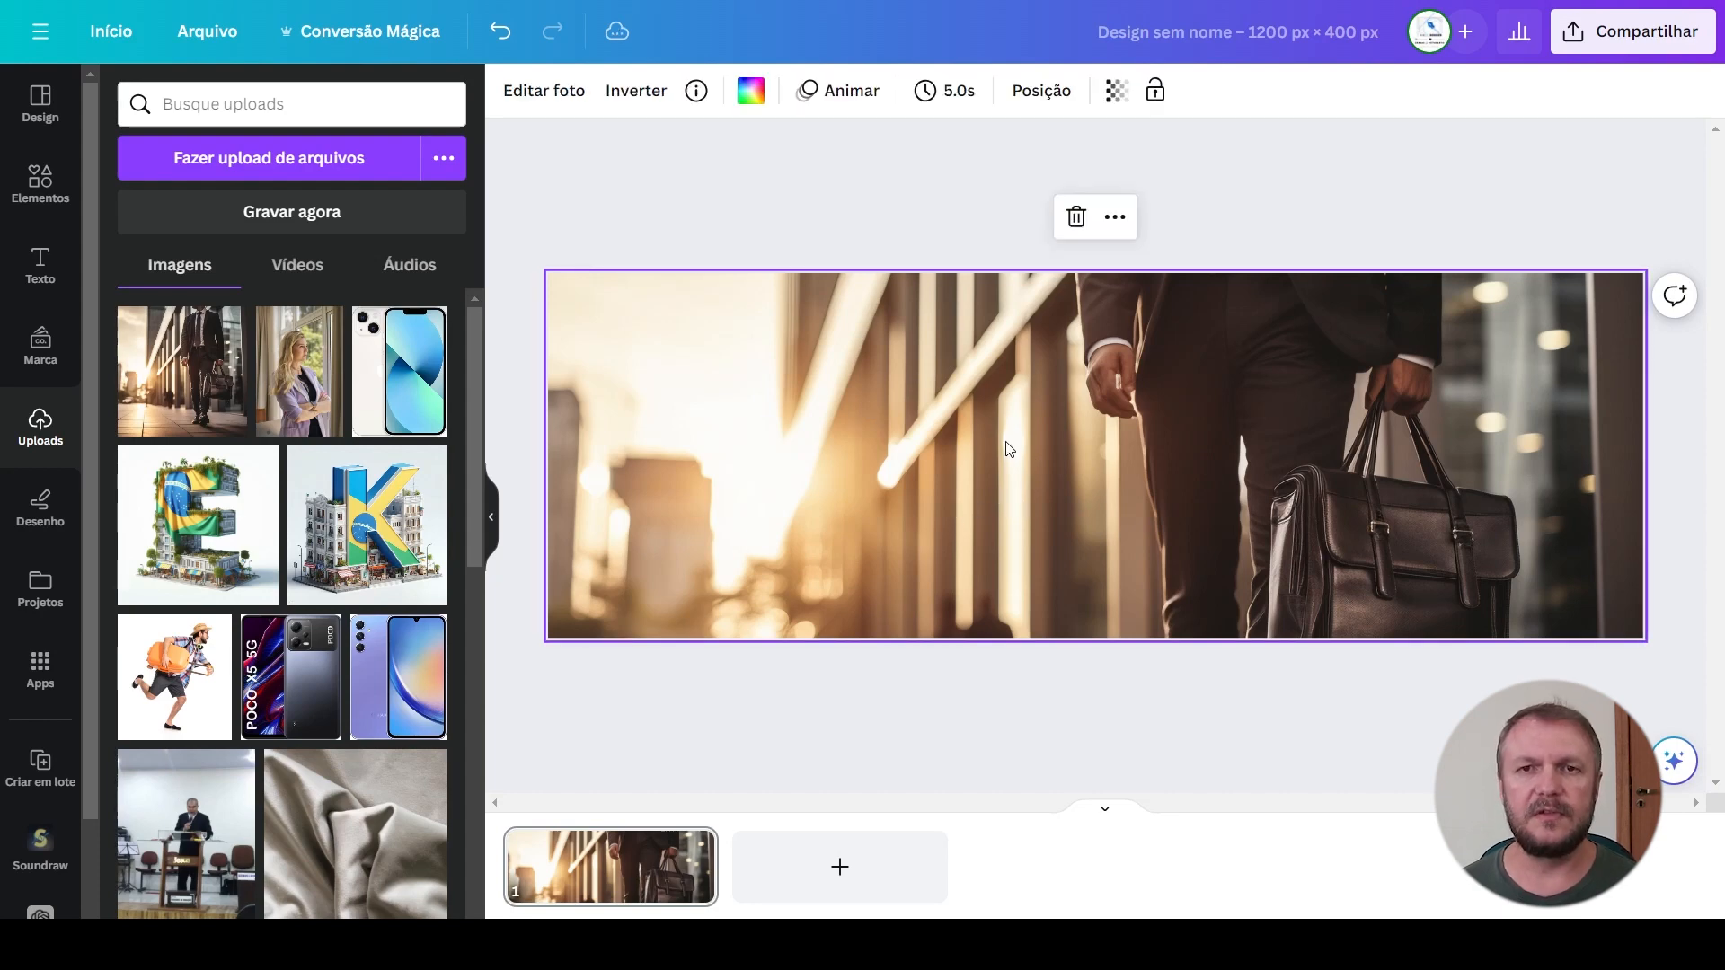
pyautogui.doubleClick(1008, 447)
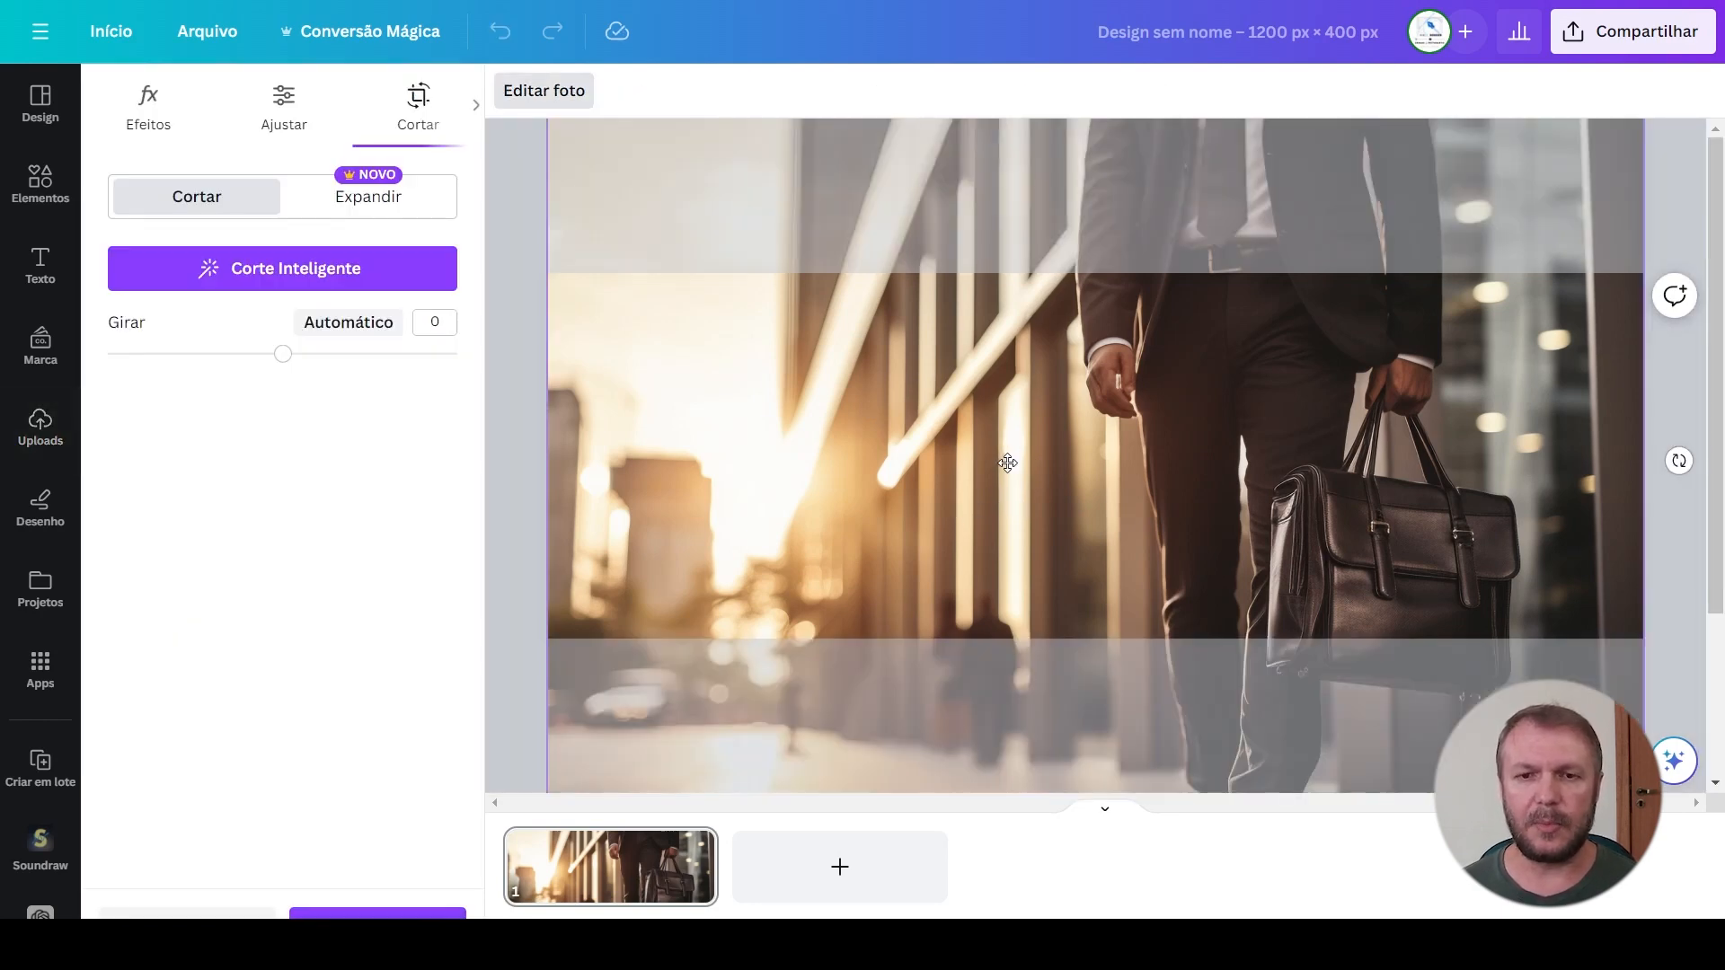
pyautogui.moveTo(1013, 550); pyautogui.dragTo(1035, 362)
pyautogui.moveTo(1047, 516); pyautogui.dragTo(1053, 473)
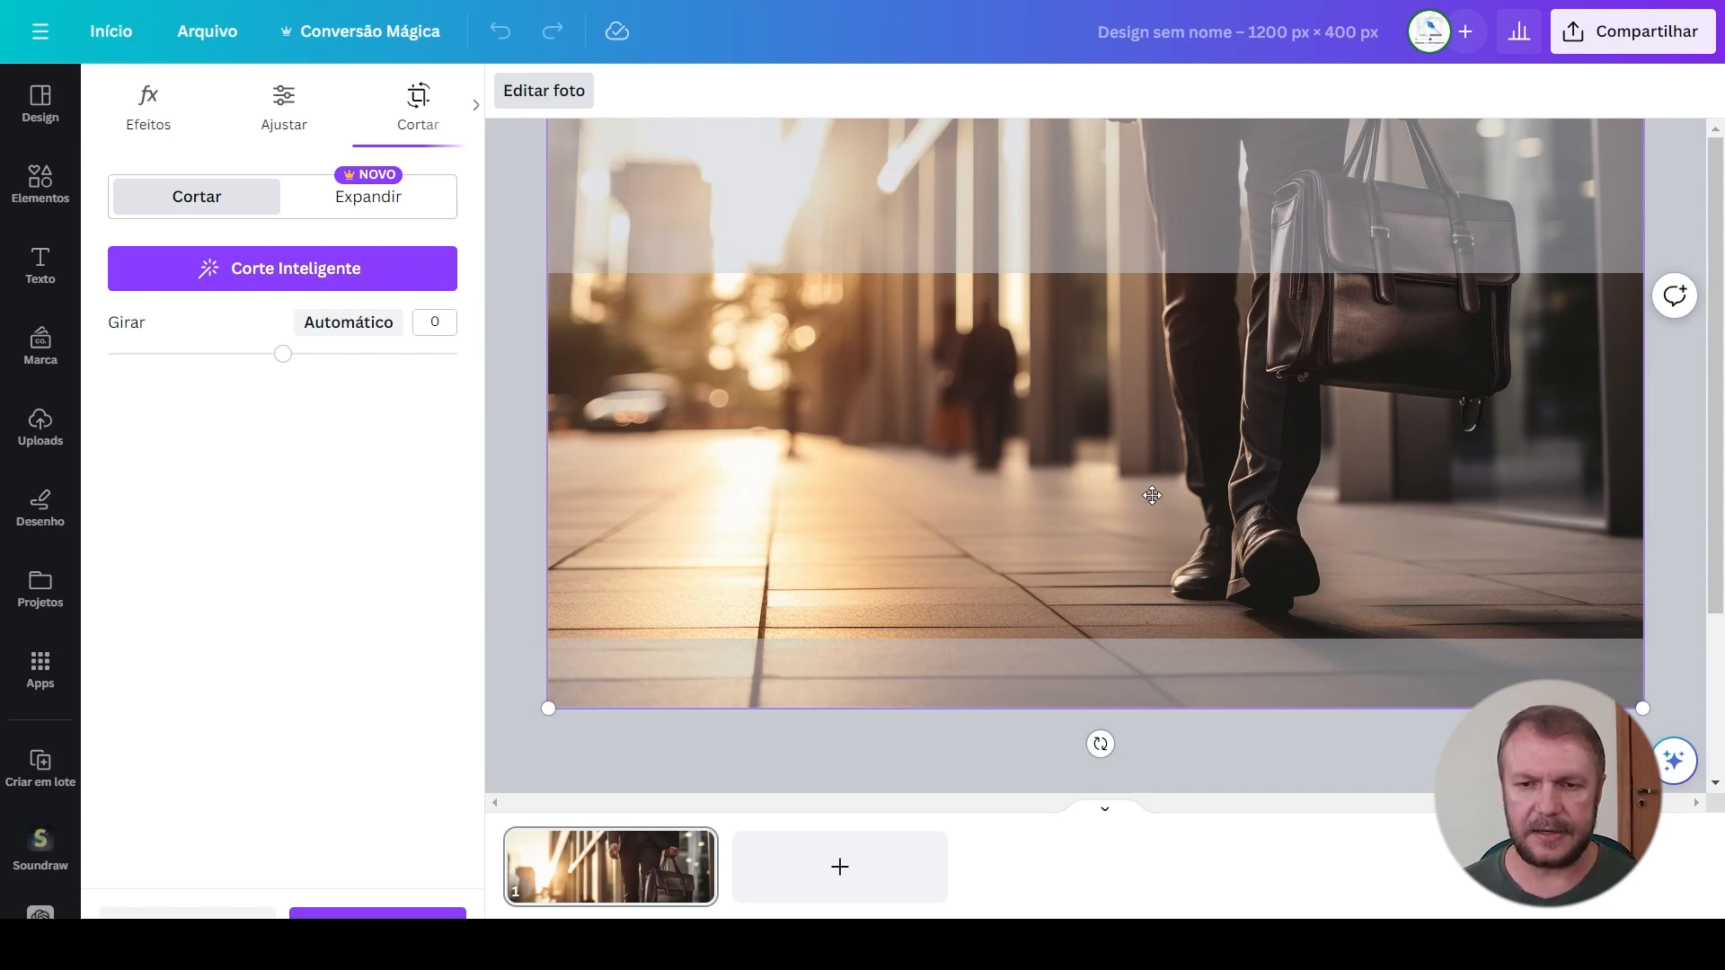
pyautogui.moveTo(1051, 386); pyautogui.dragTo(1042, 424)
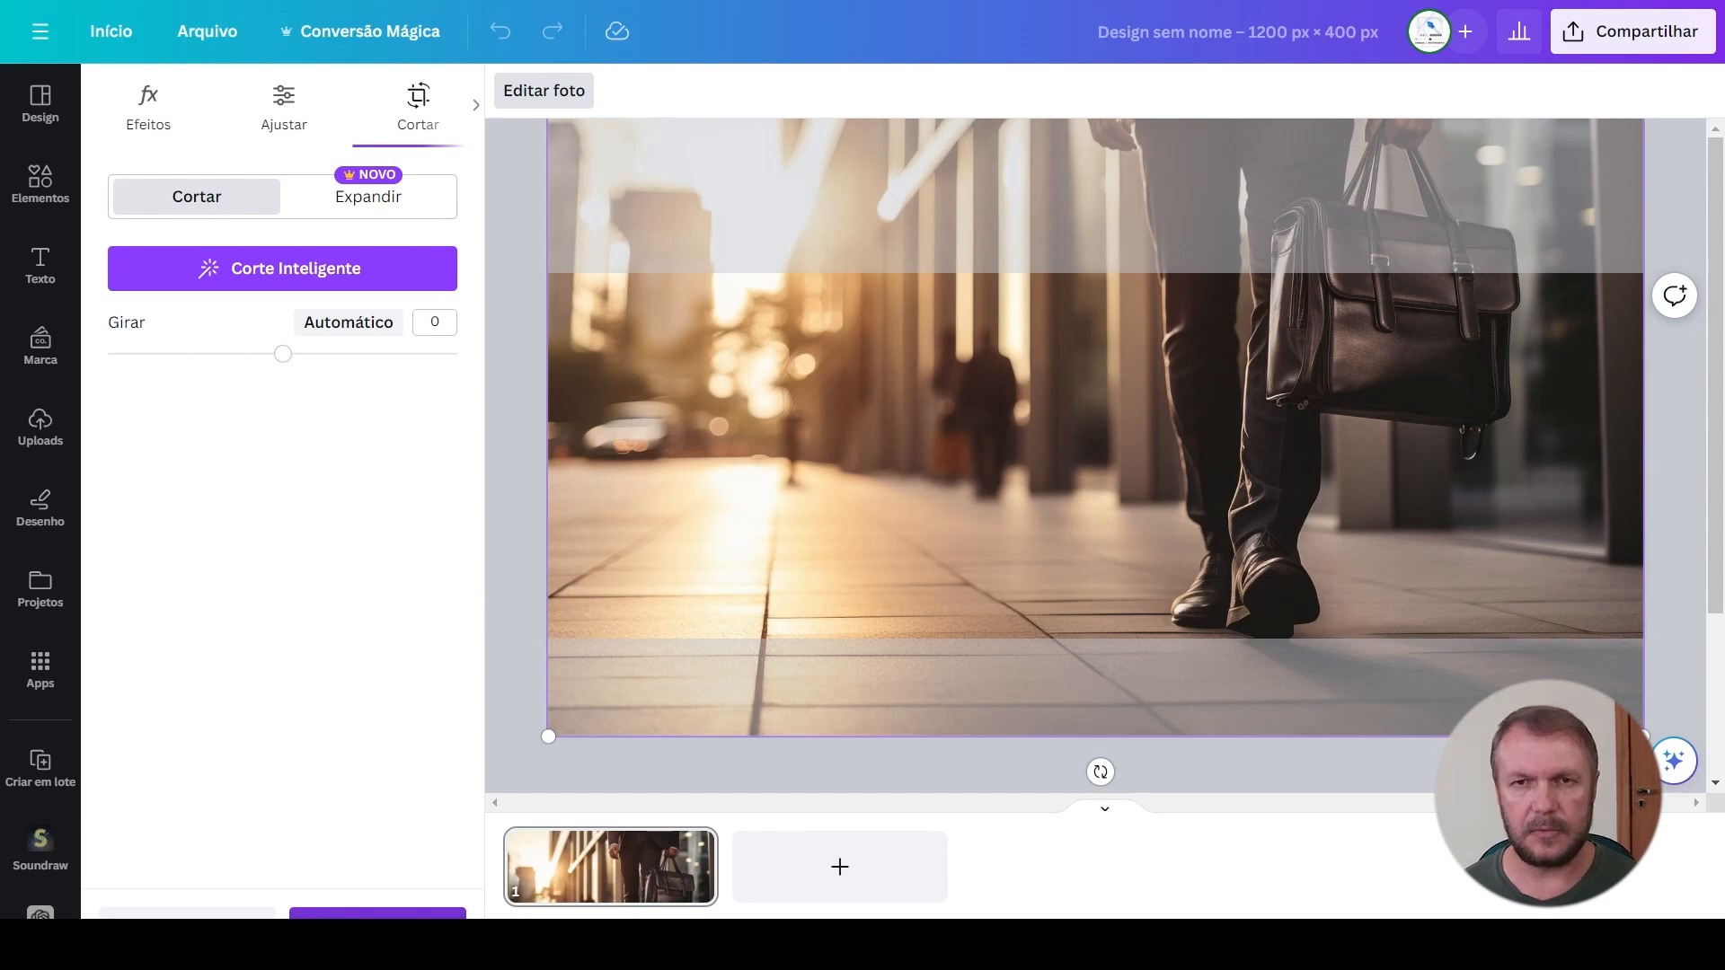
pyautogui.click(377, 918)
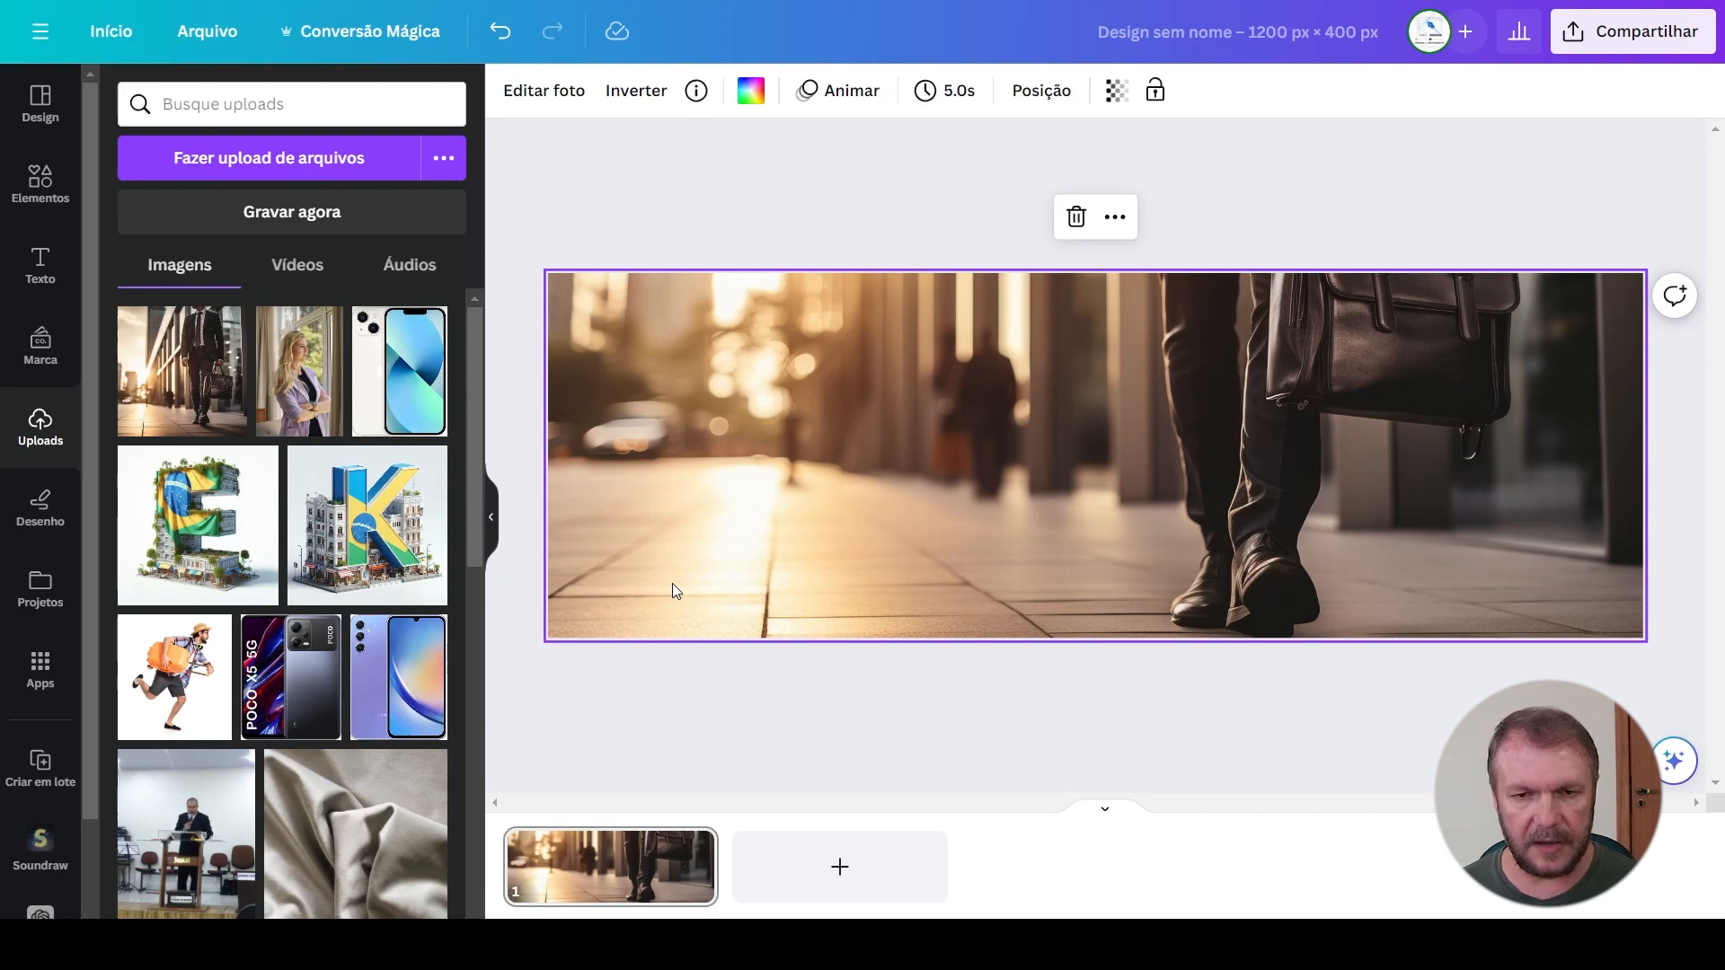
# Add the text "Aqui vai o meu texto pelo Canva" and enlarge it to about size 29.2 in the banner's lower-left area
pyautogui.press('t')
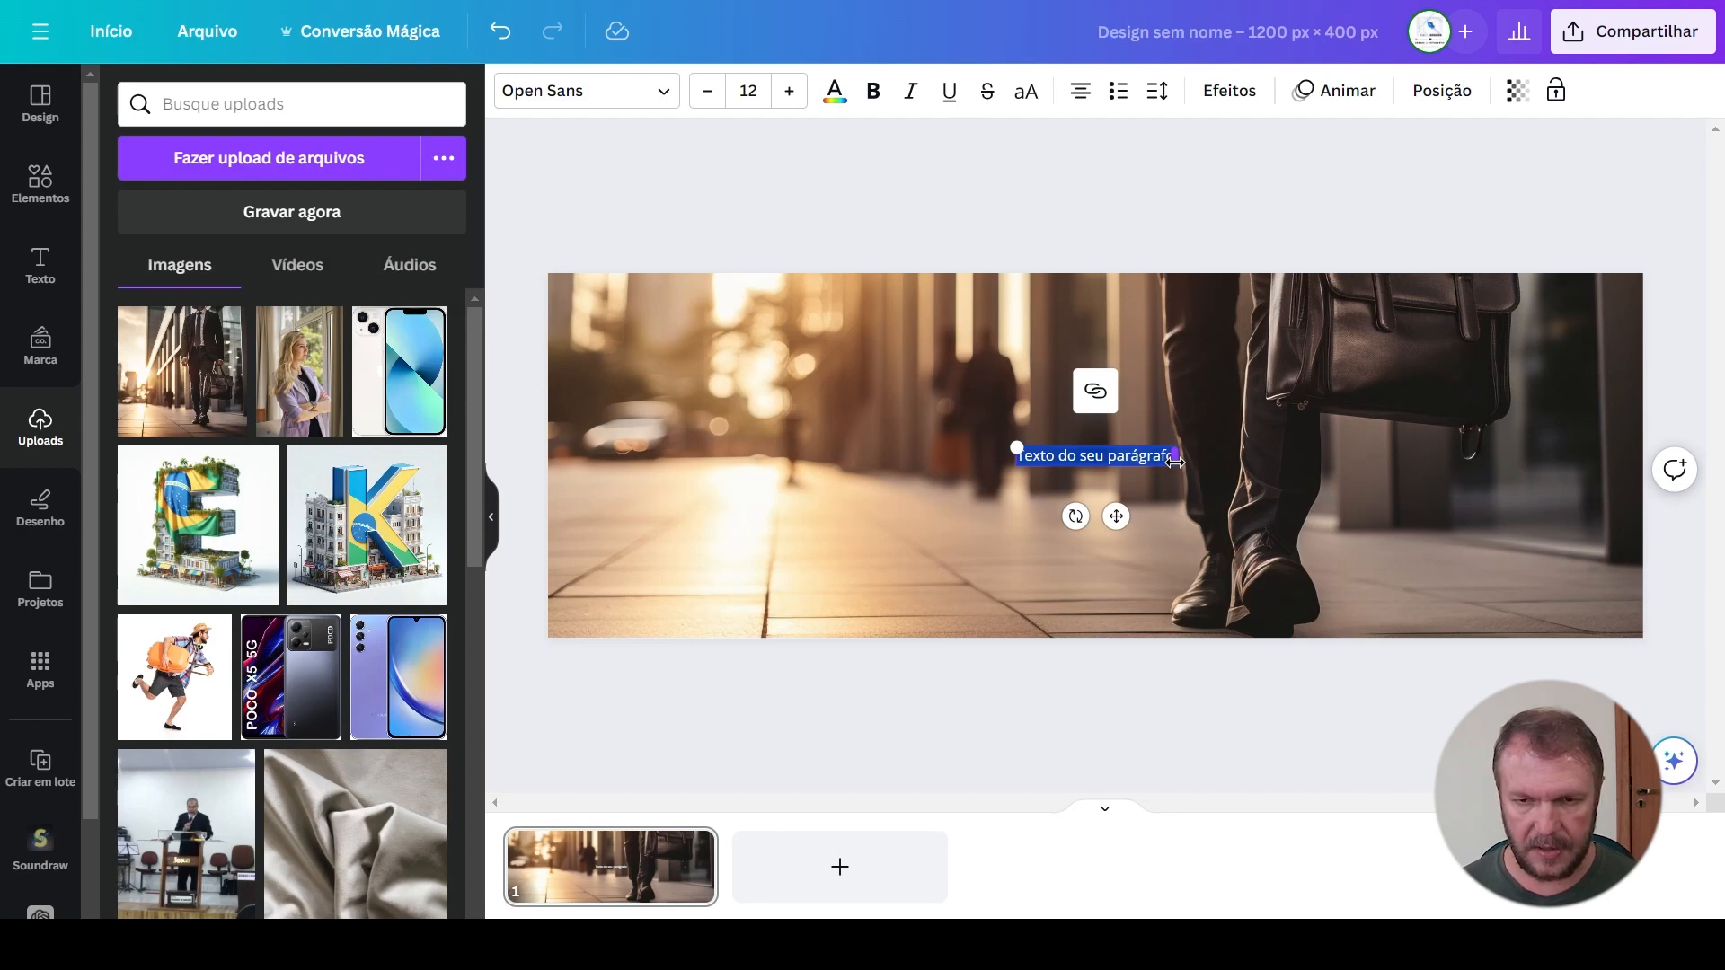
pyautogui.write('Aqui vai o meu texto')
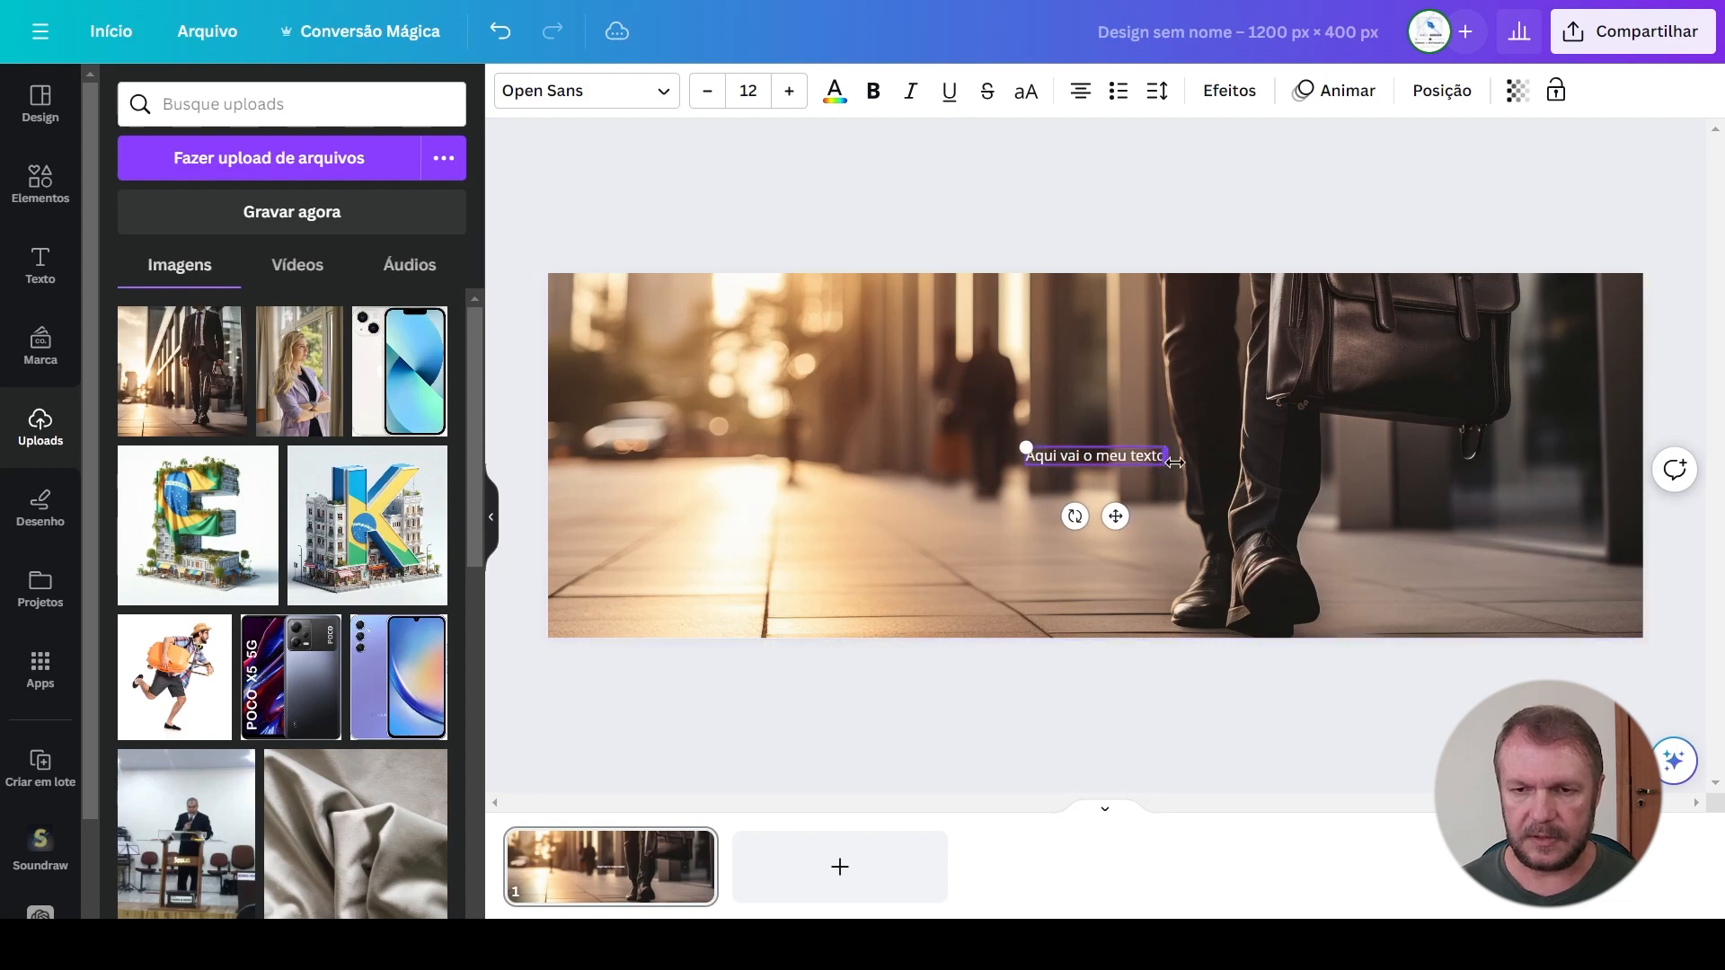
pyautogui.write(' p')
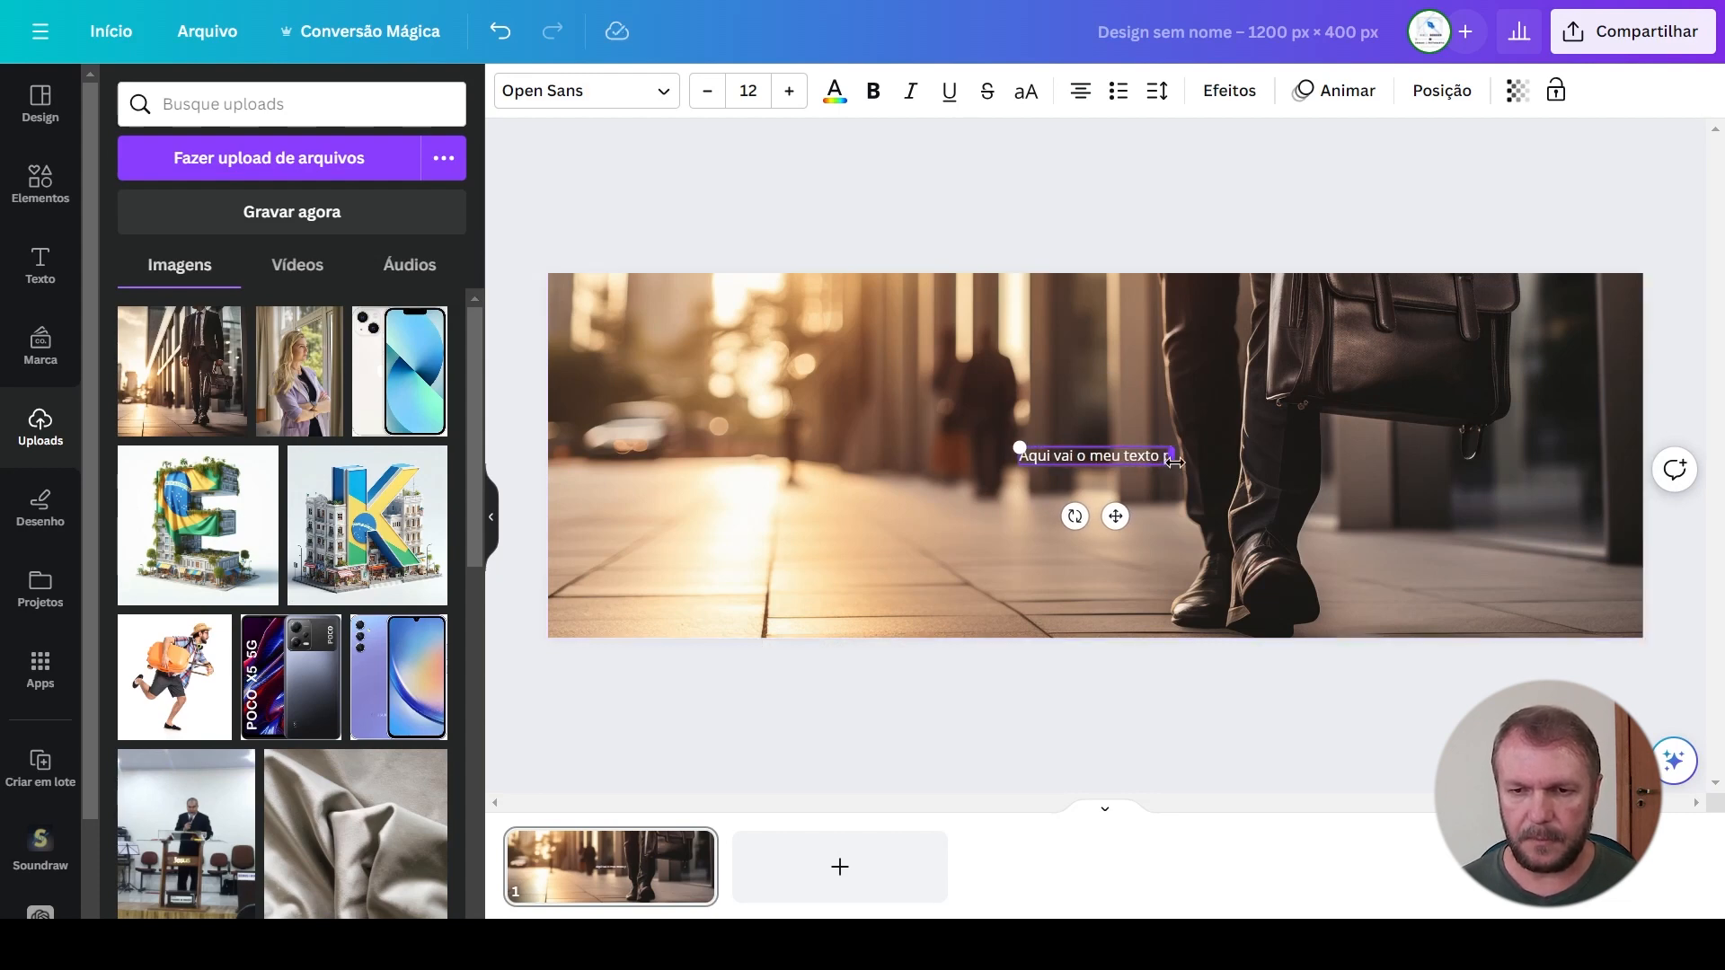
pyautogui.write('elo Carva')
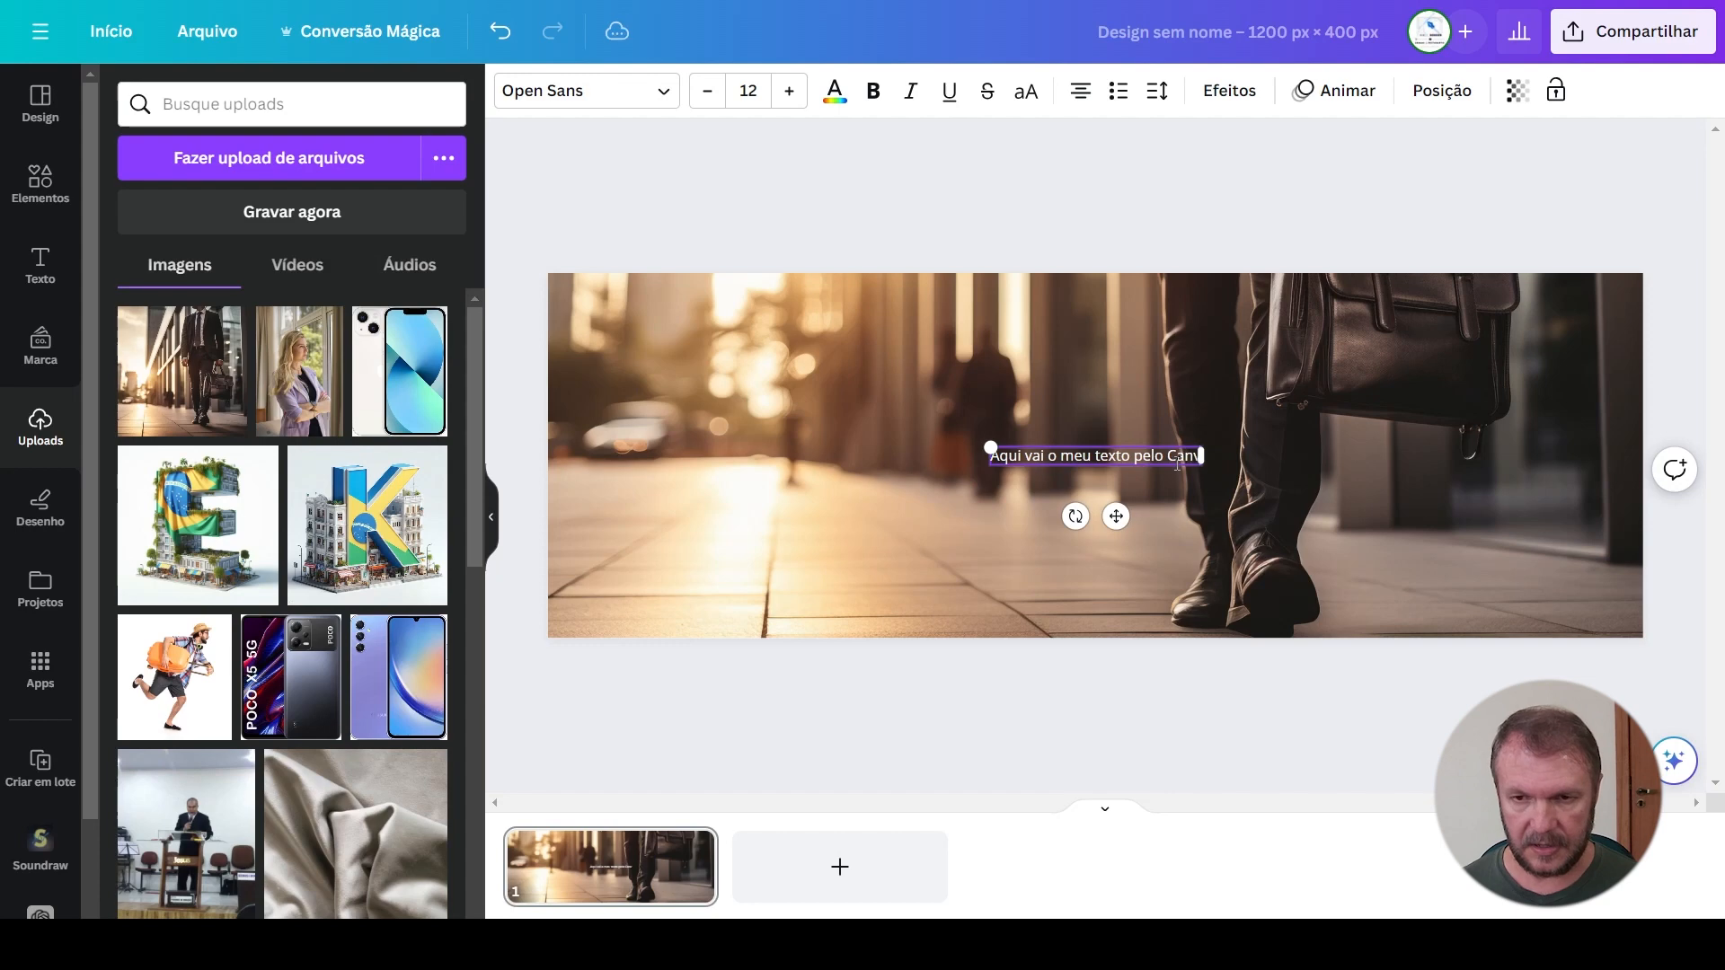
pyautogui.click(1220, 369)
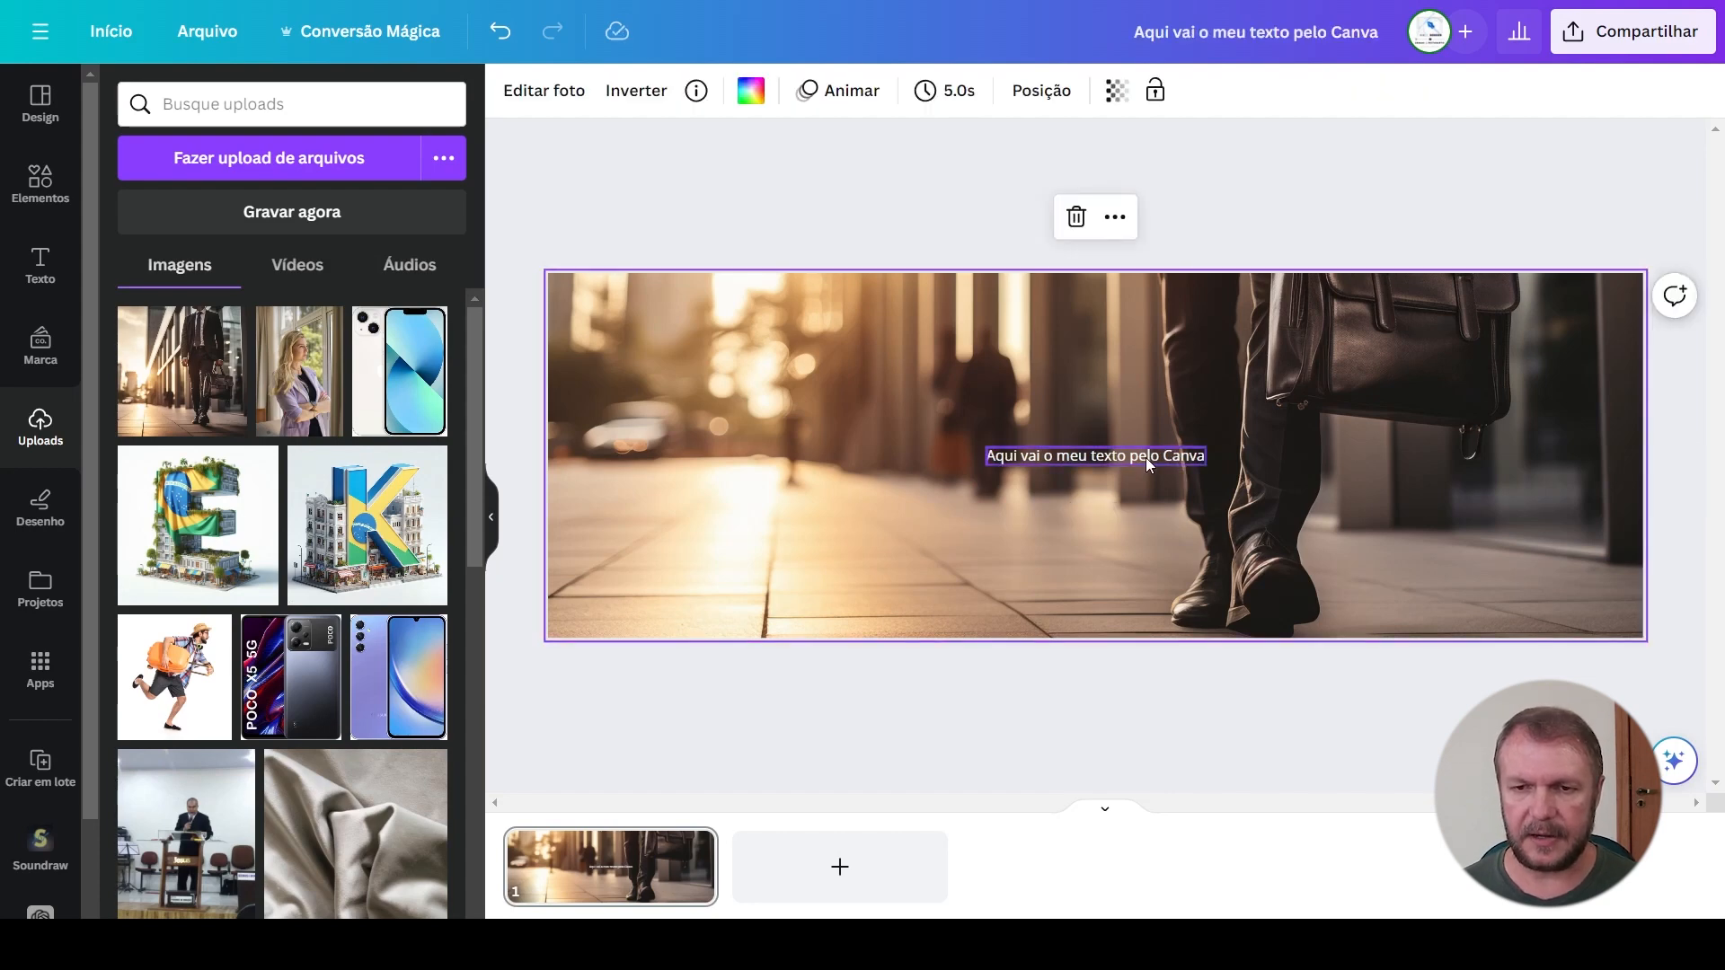
pyautogui.moveTo(1145, 456); pyautogui.dragTo(753, 512)
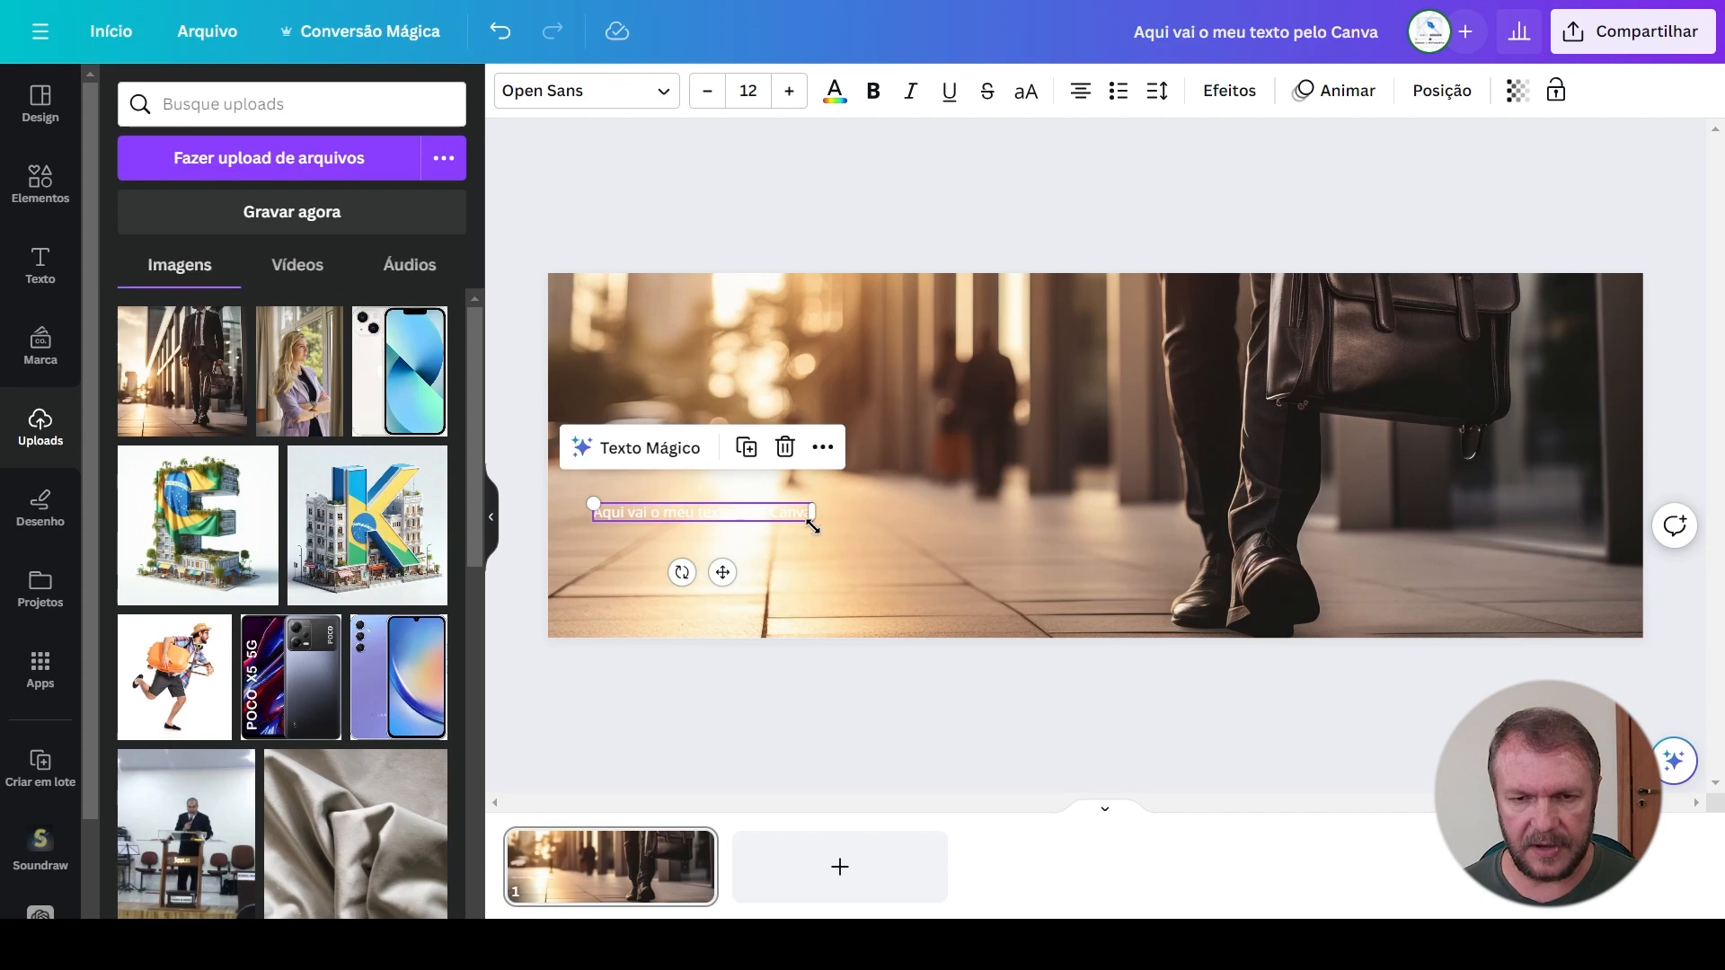
pyautogui.moveTo(812, 525); pyautogui.dragTo(1067, 546)
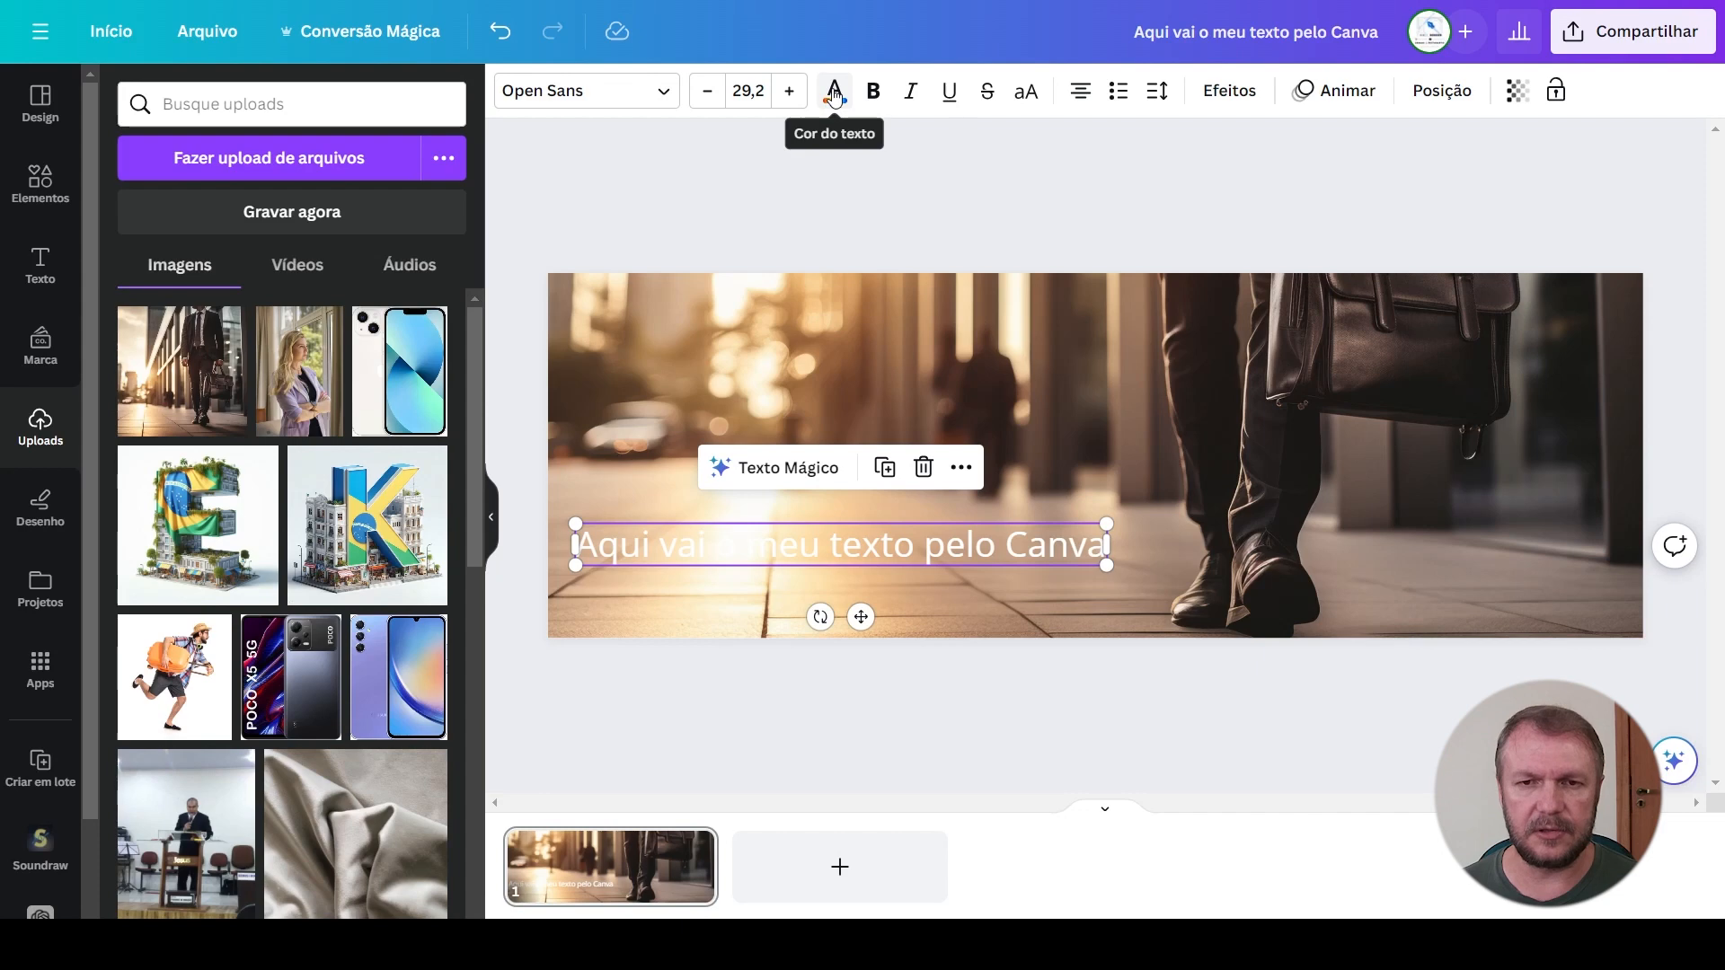
# Recolor the banner text with the darkest color taken from the photo and make it bold
pyautogui.click(834, 93)
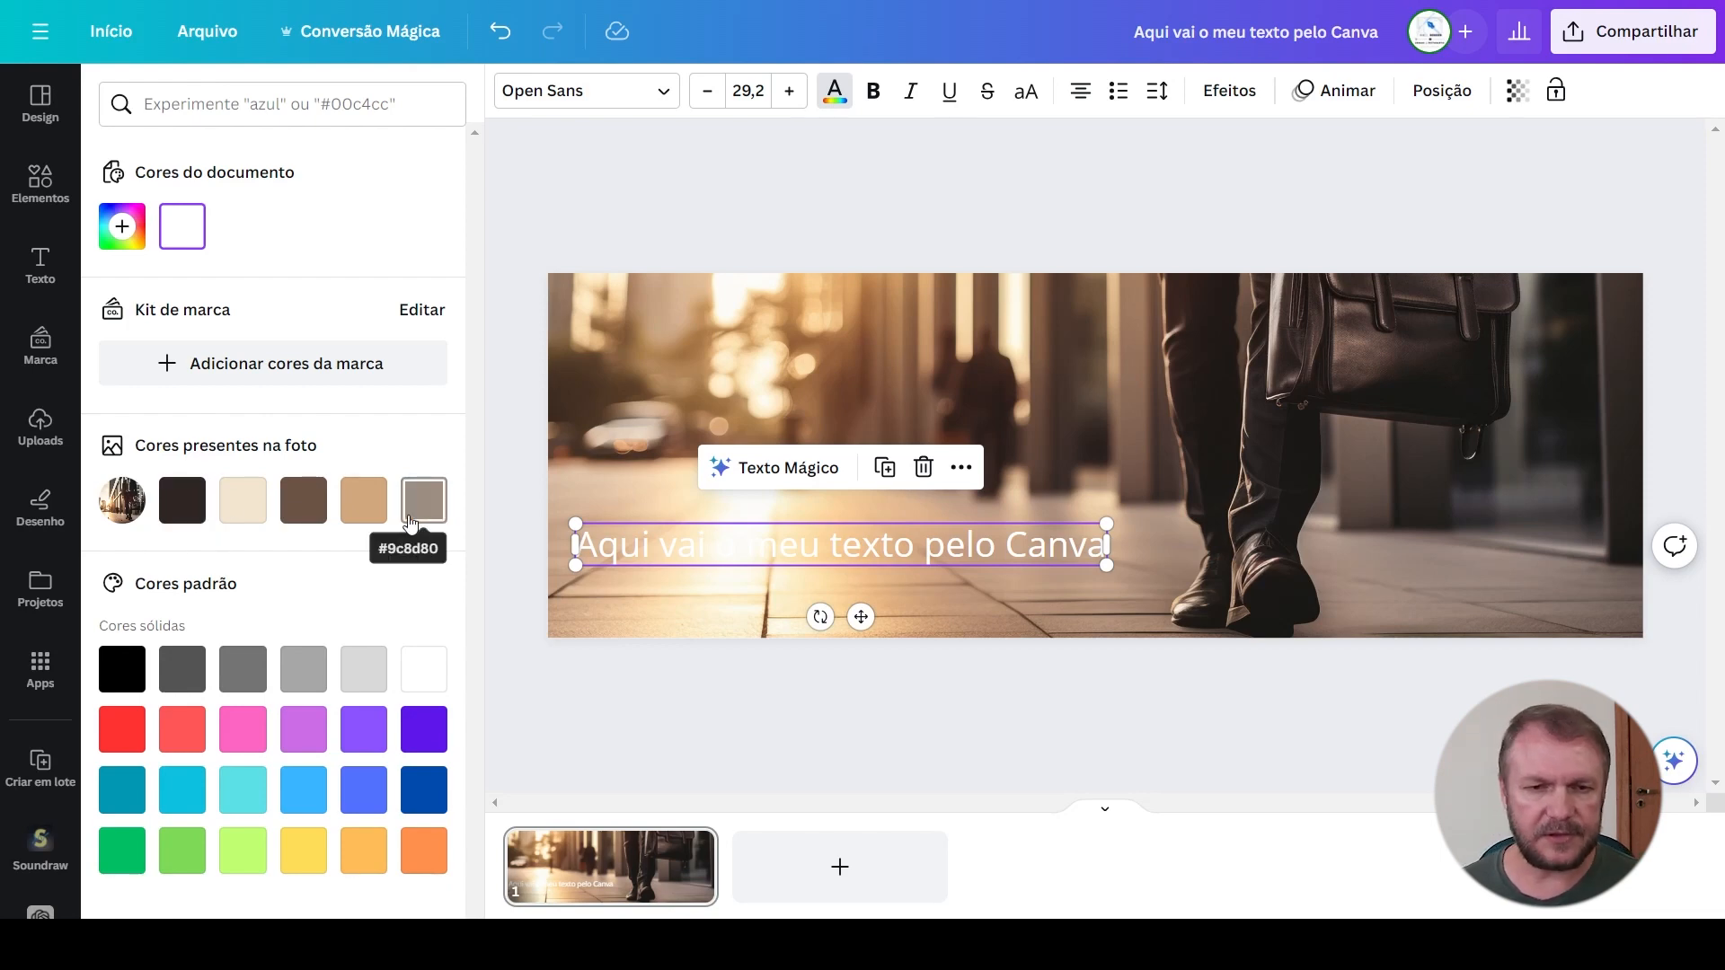
pyautogui.click(186, 501)
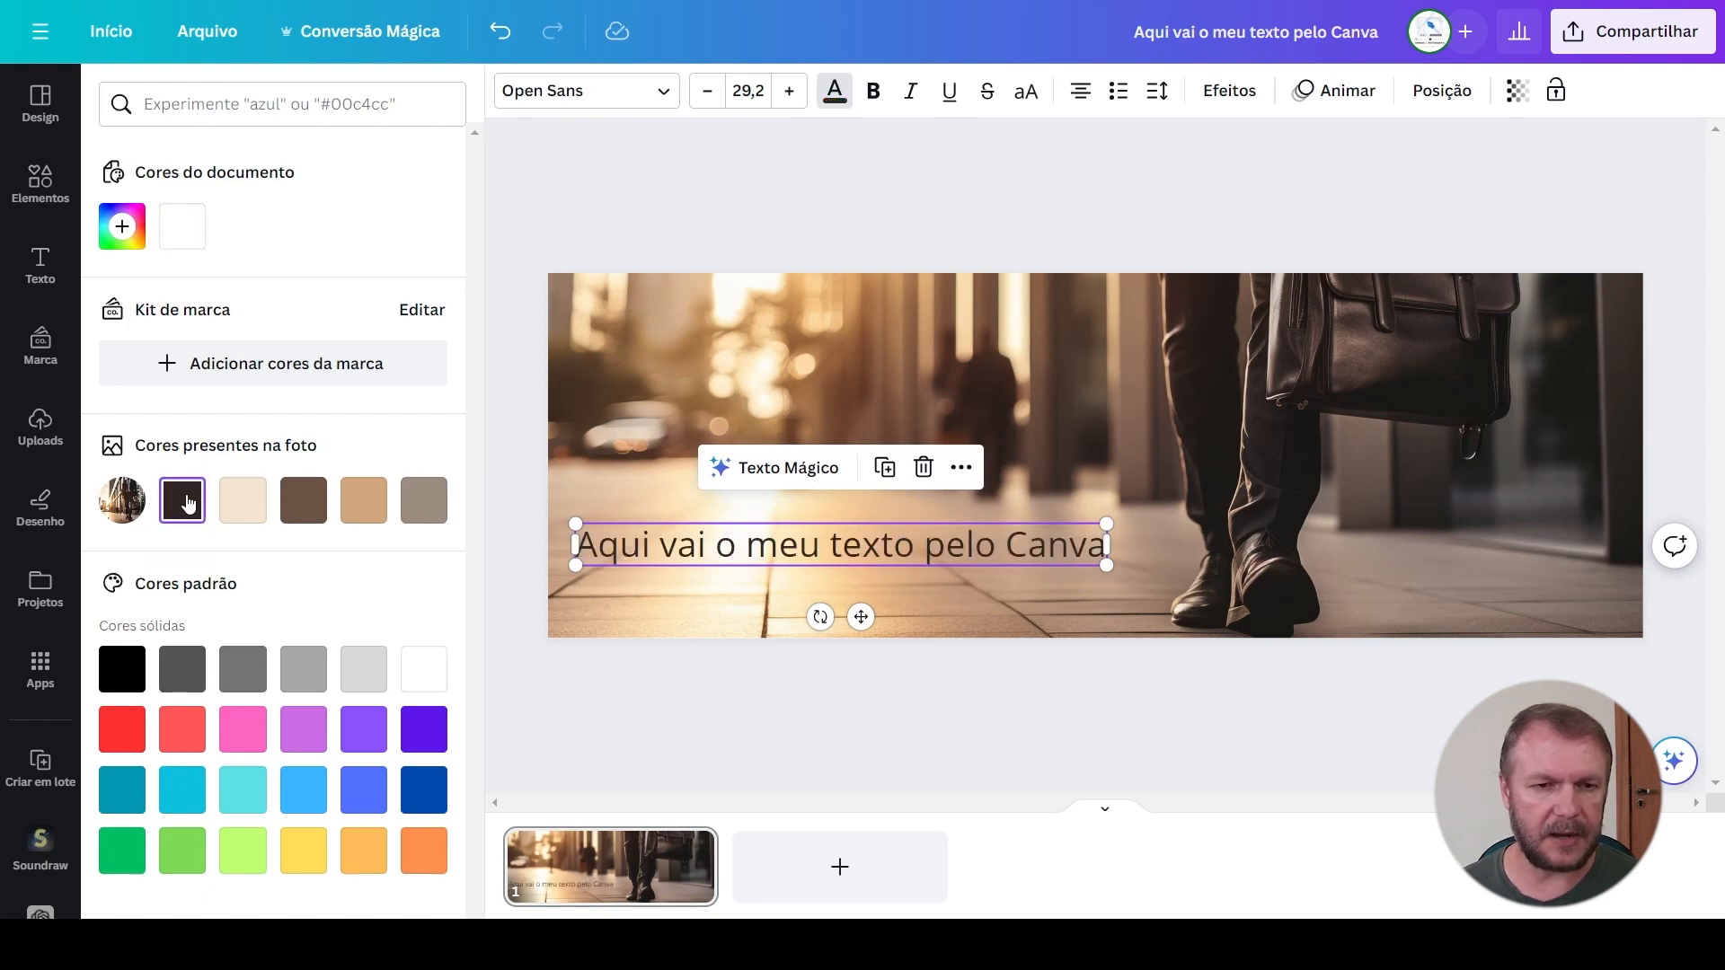
pyautogui.click(872, 93)
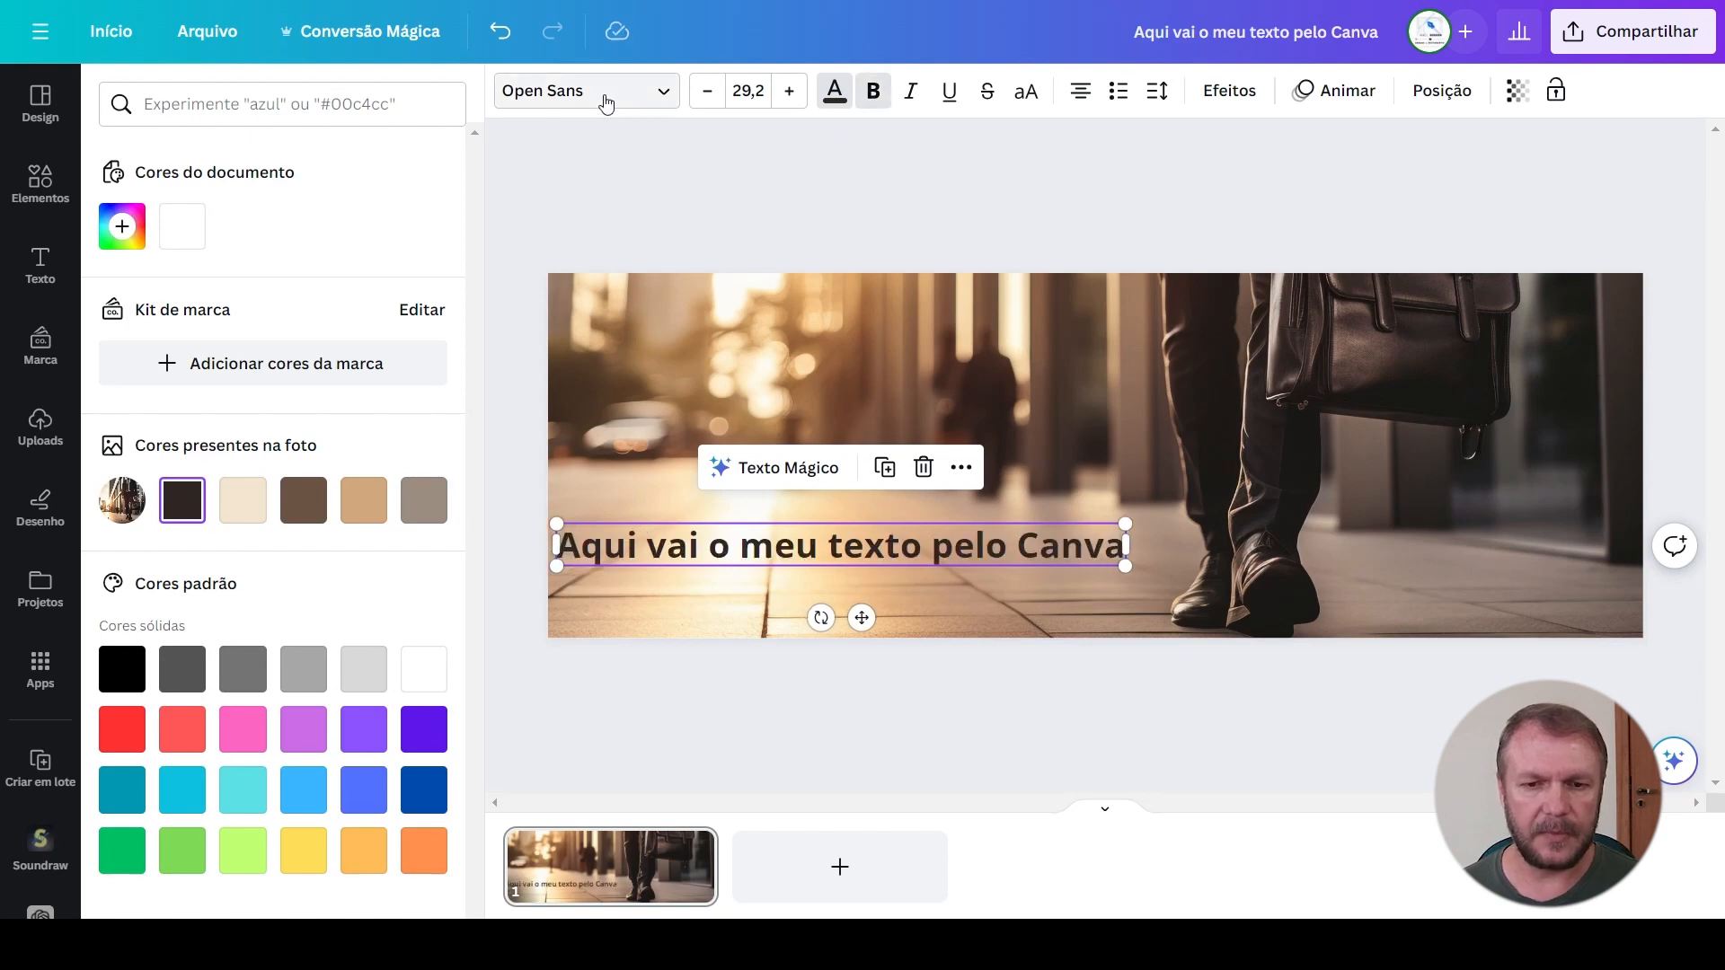
# Check the font used in the Photoshop banner, return to Canva, and set the banner text to Bangers at size 40
pyautogui.hotkey('alt', 'Tab')
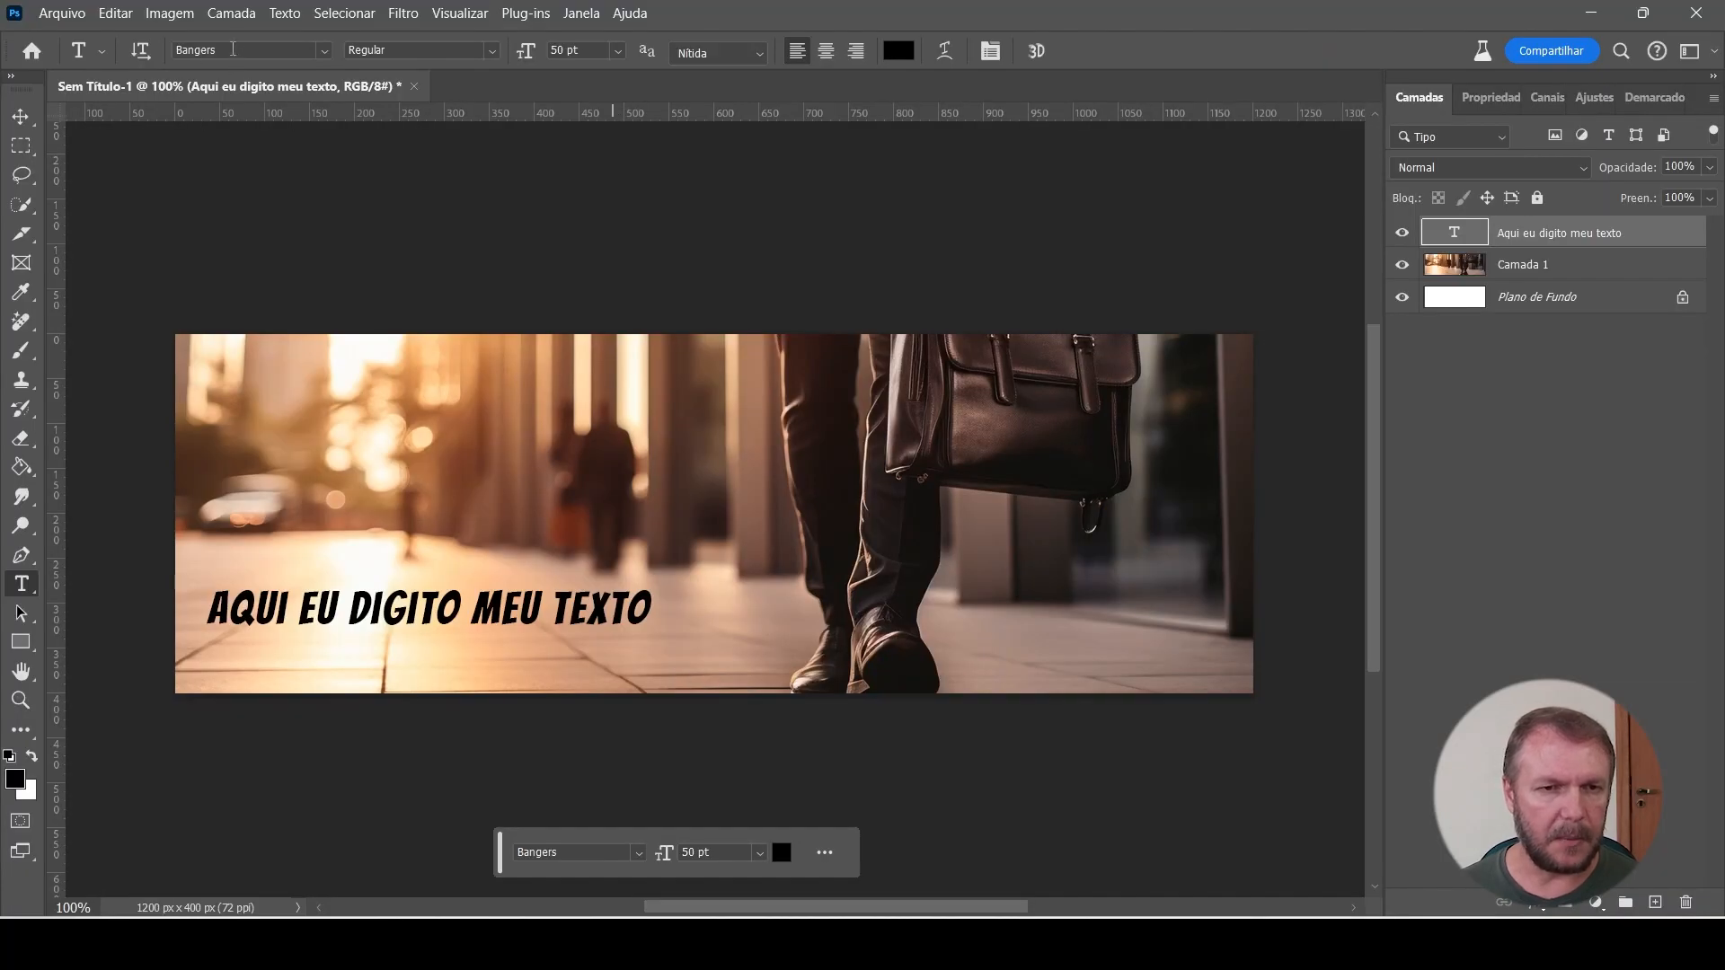
pyautogui.hotkey('alt', 'Tab')
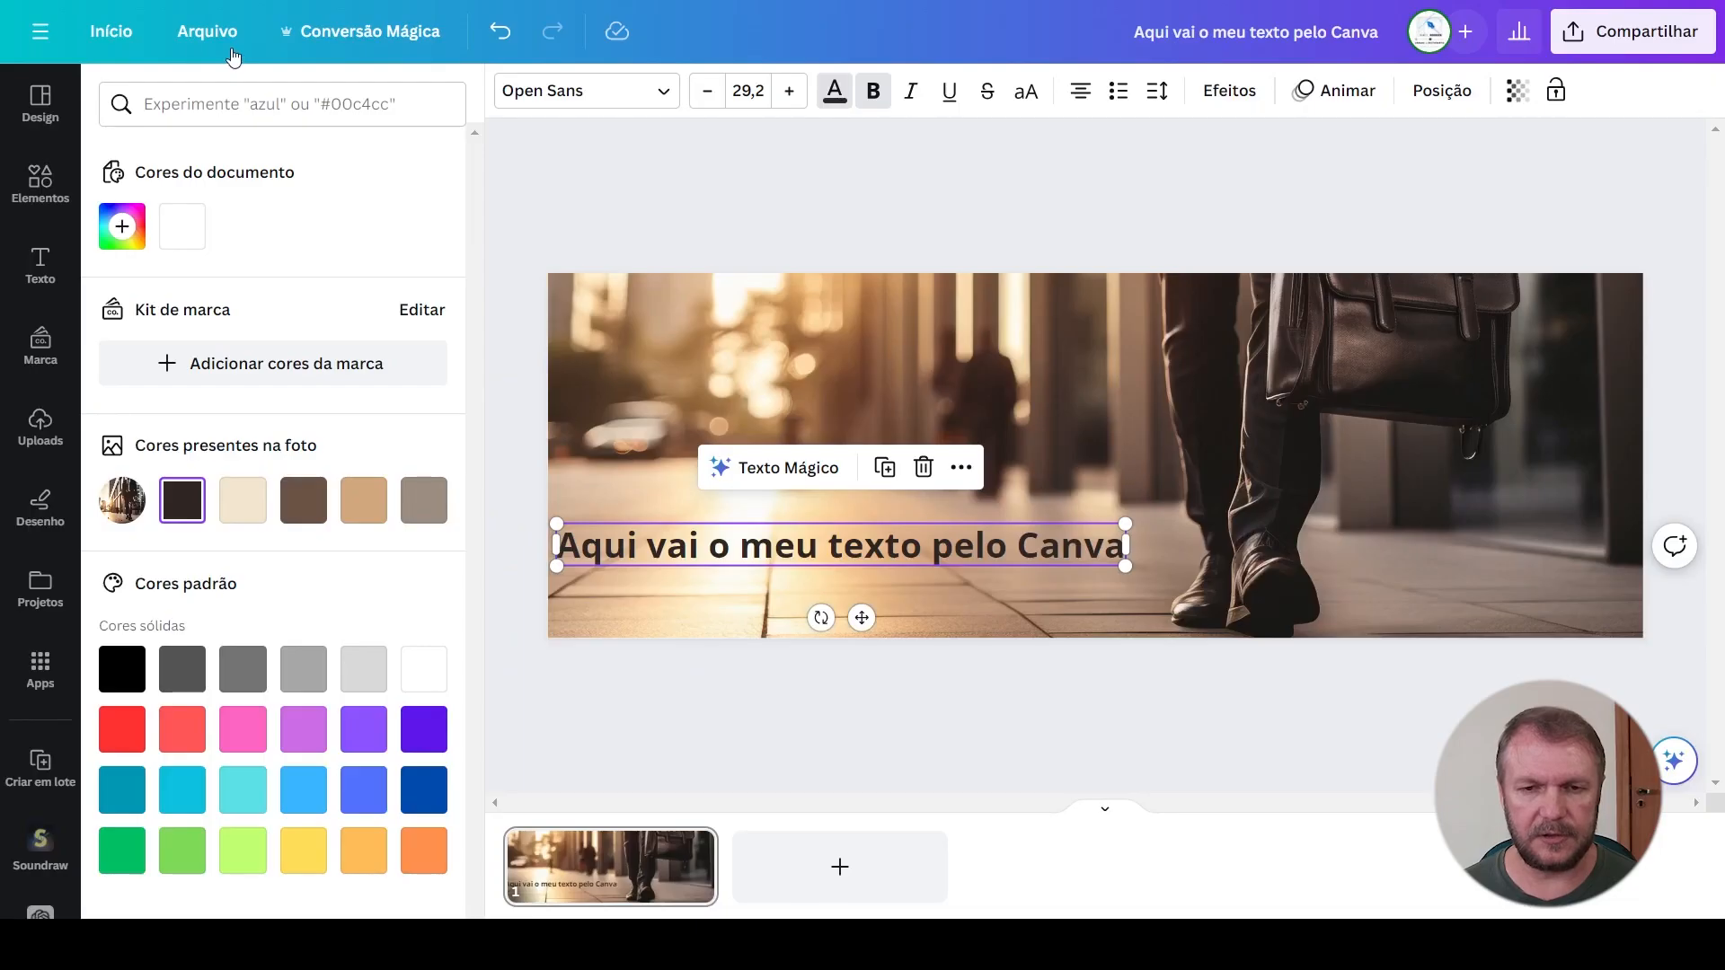
pyautogui.click(600, 100)
pyautogui.click(243, 158)
pyautogui.write('banger')
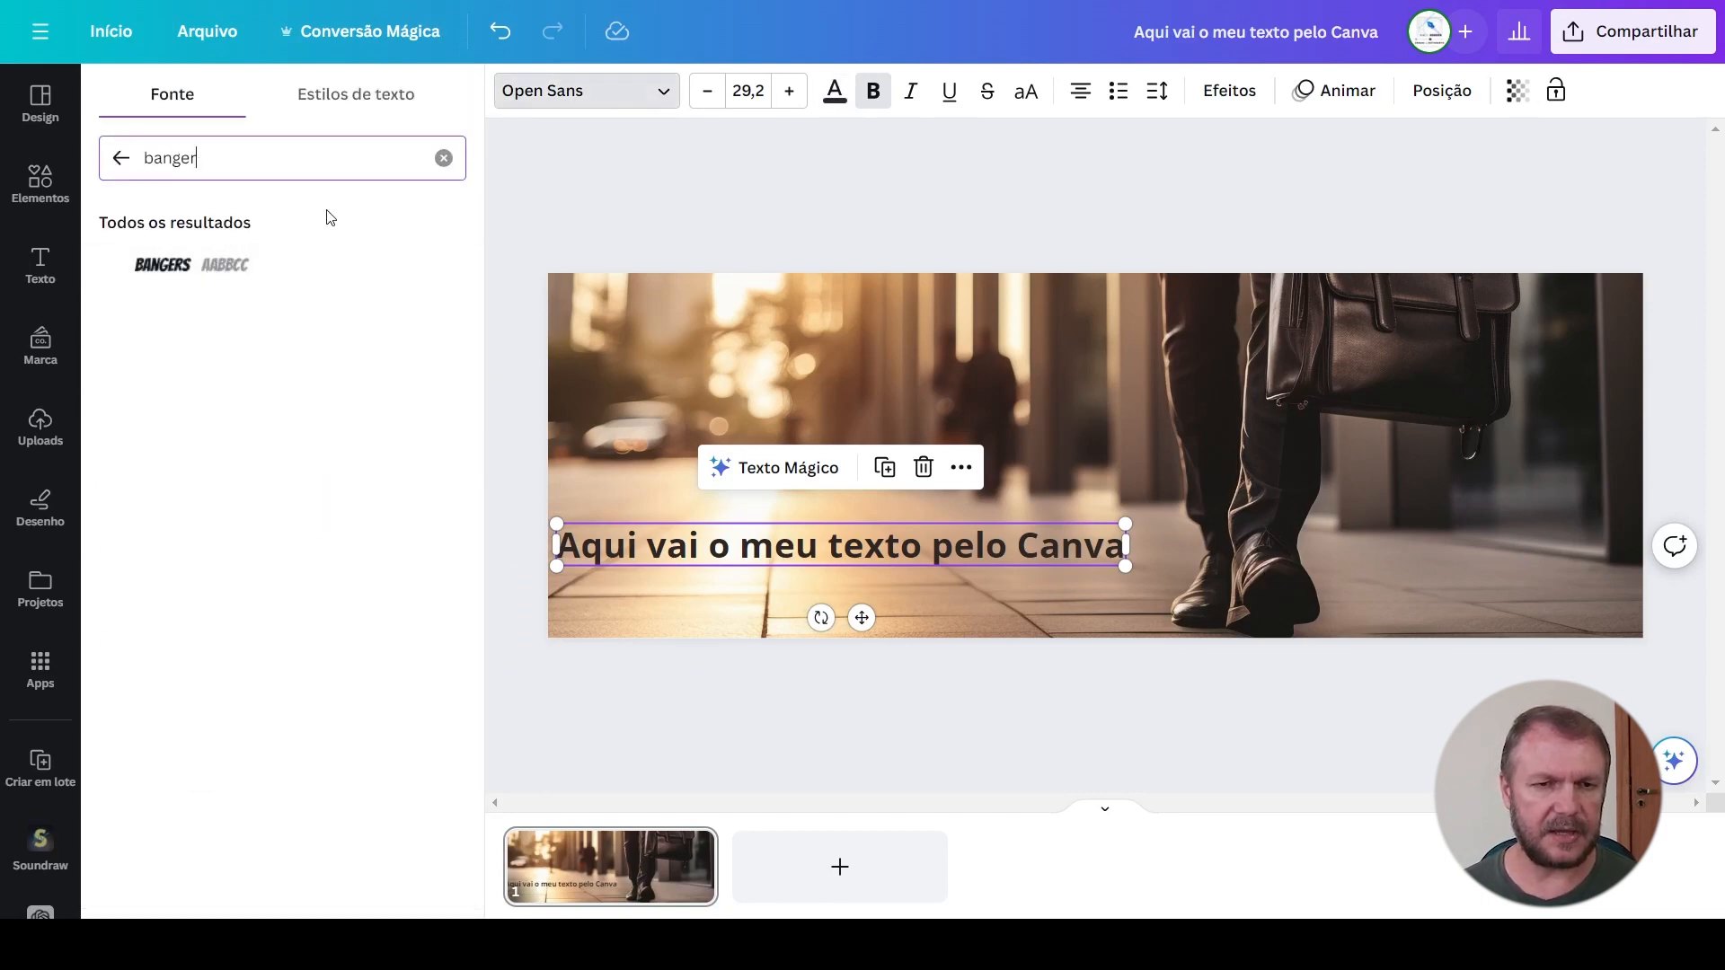
pyautogui.click(223, 266)
pyautogui.moveTo(641, 524); pyautogui.dragTo(589, 513)
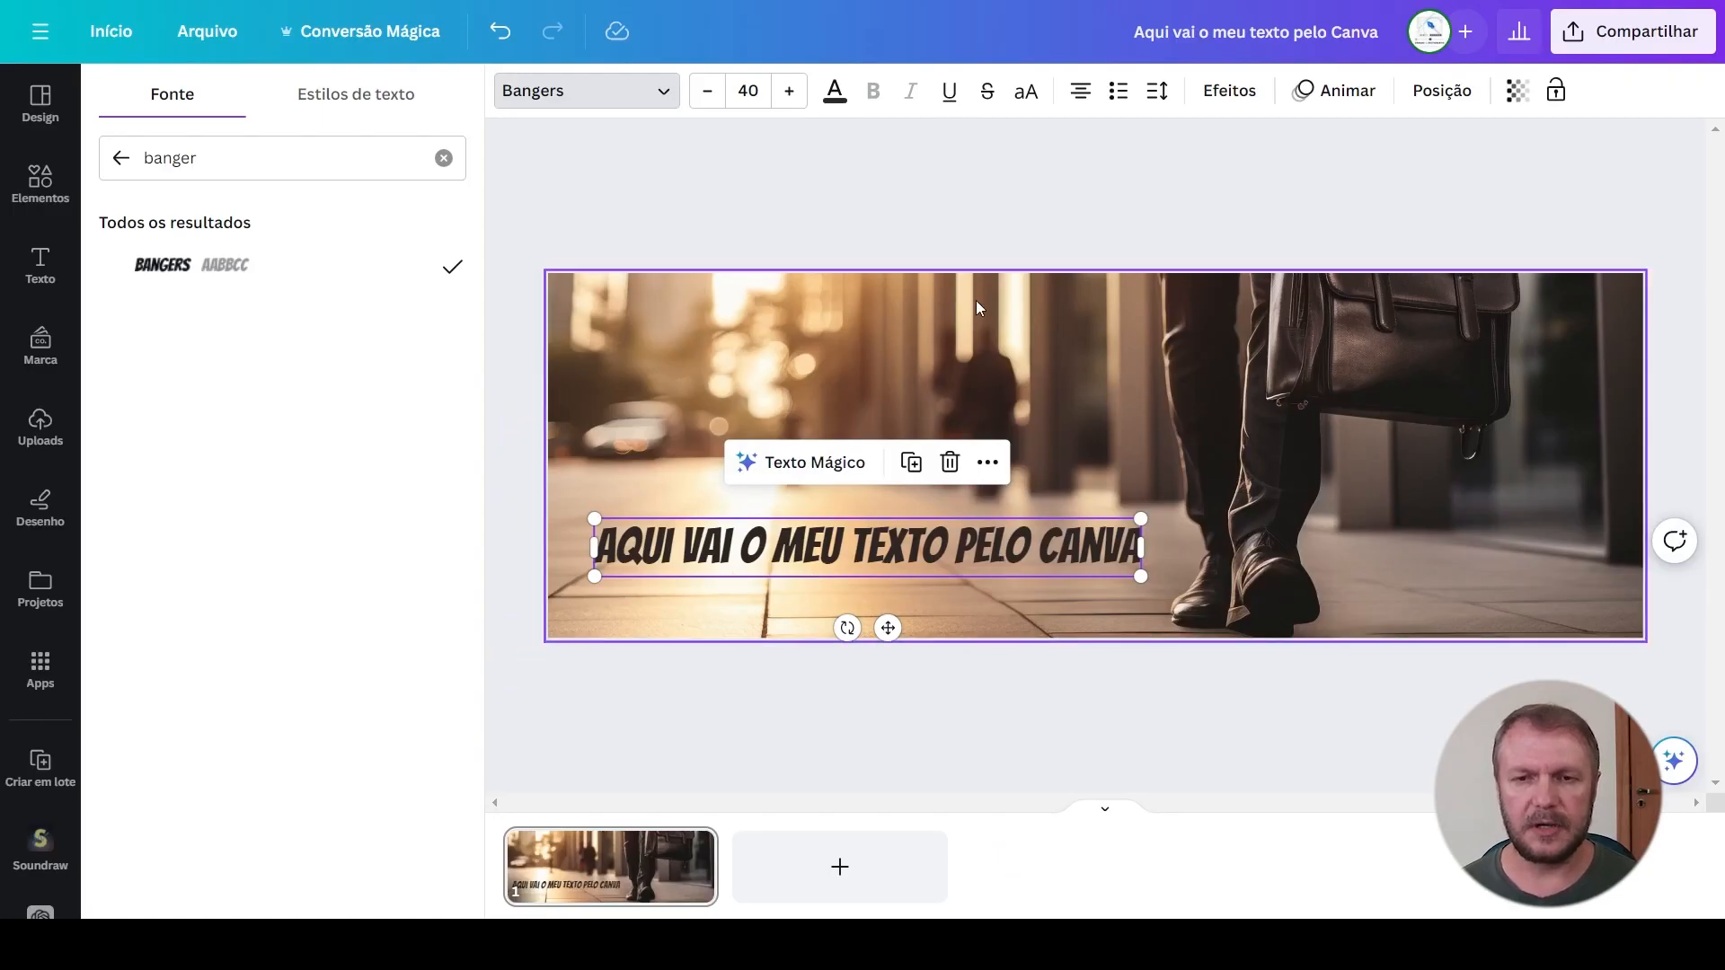
pyautogui.click(973, 191)
pyautogui.click(974, 192)
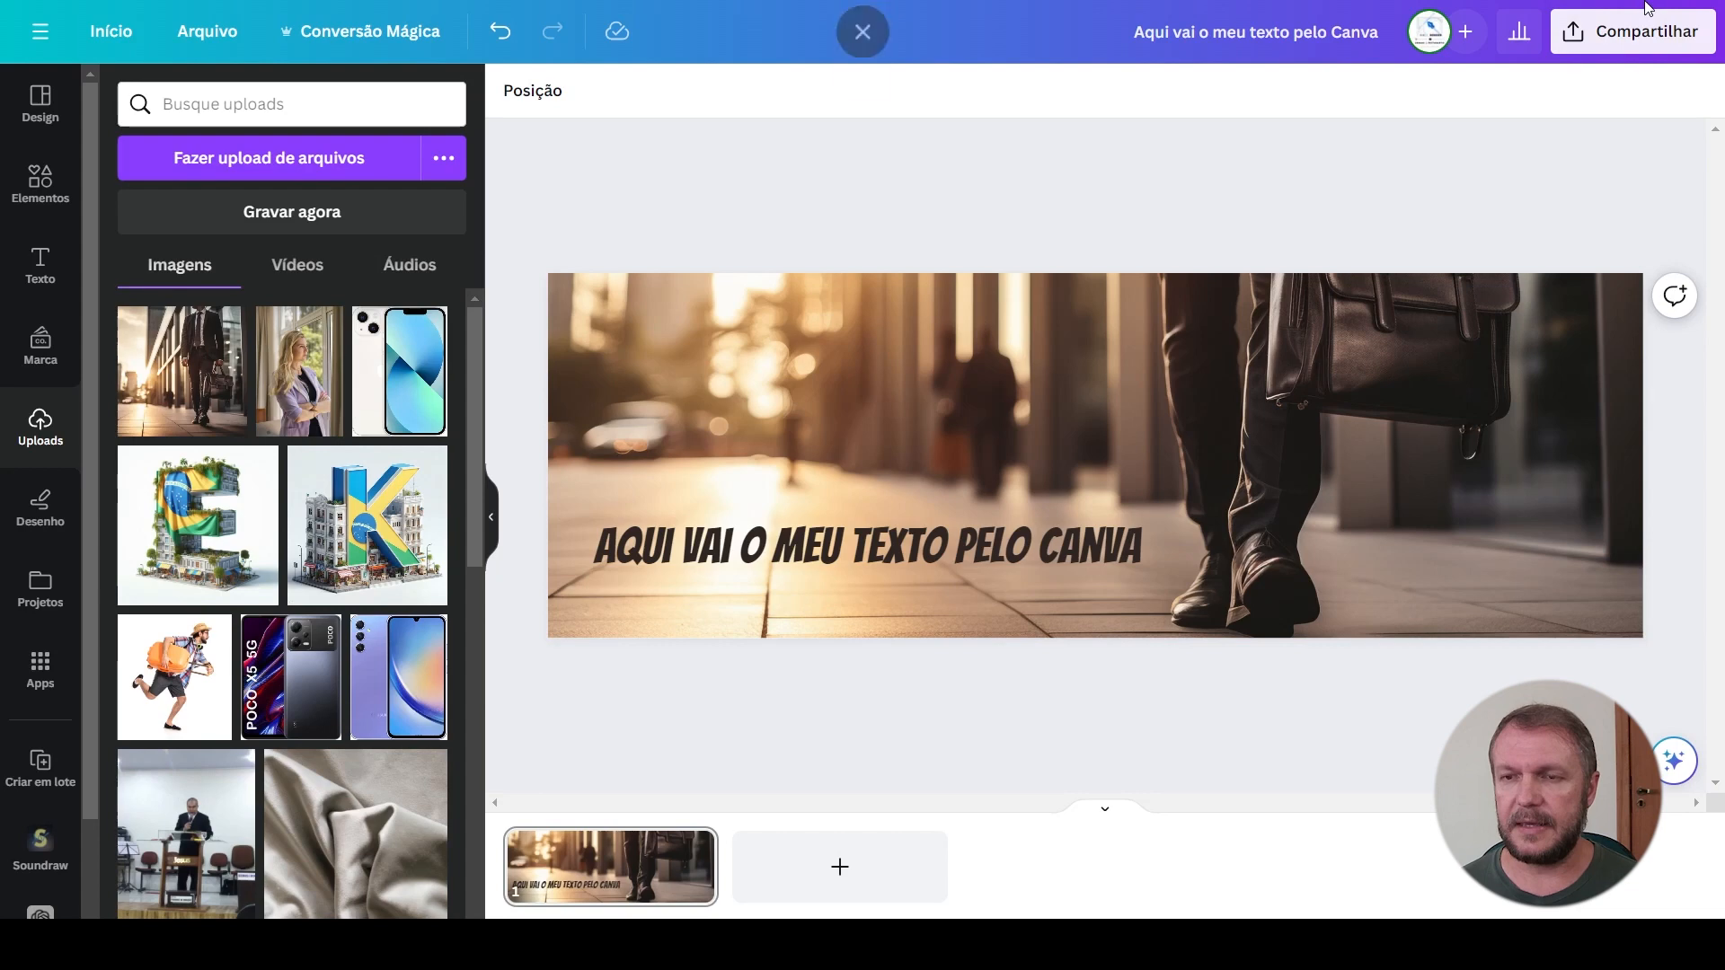
# Download the banner design as a JPG at size 1 with quality 50
pyautogui.click(1613, 40)
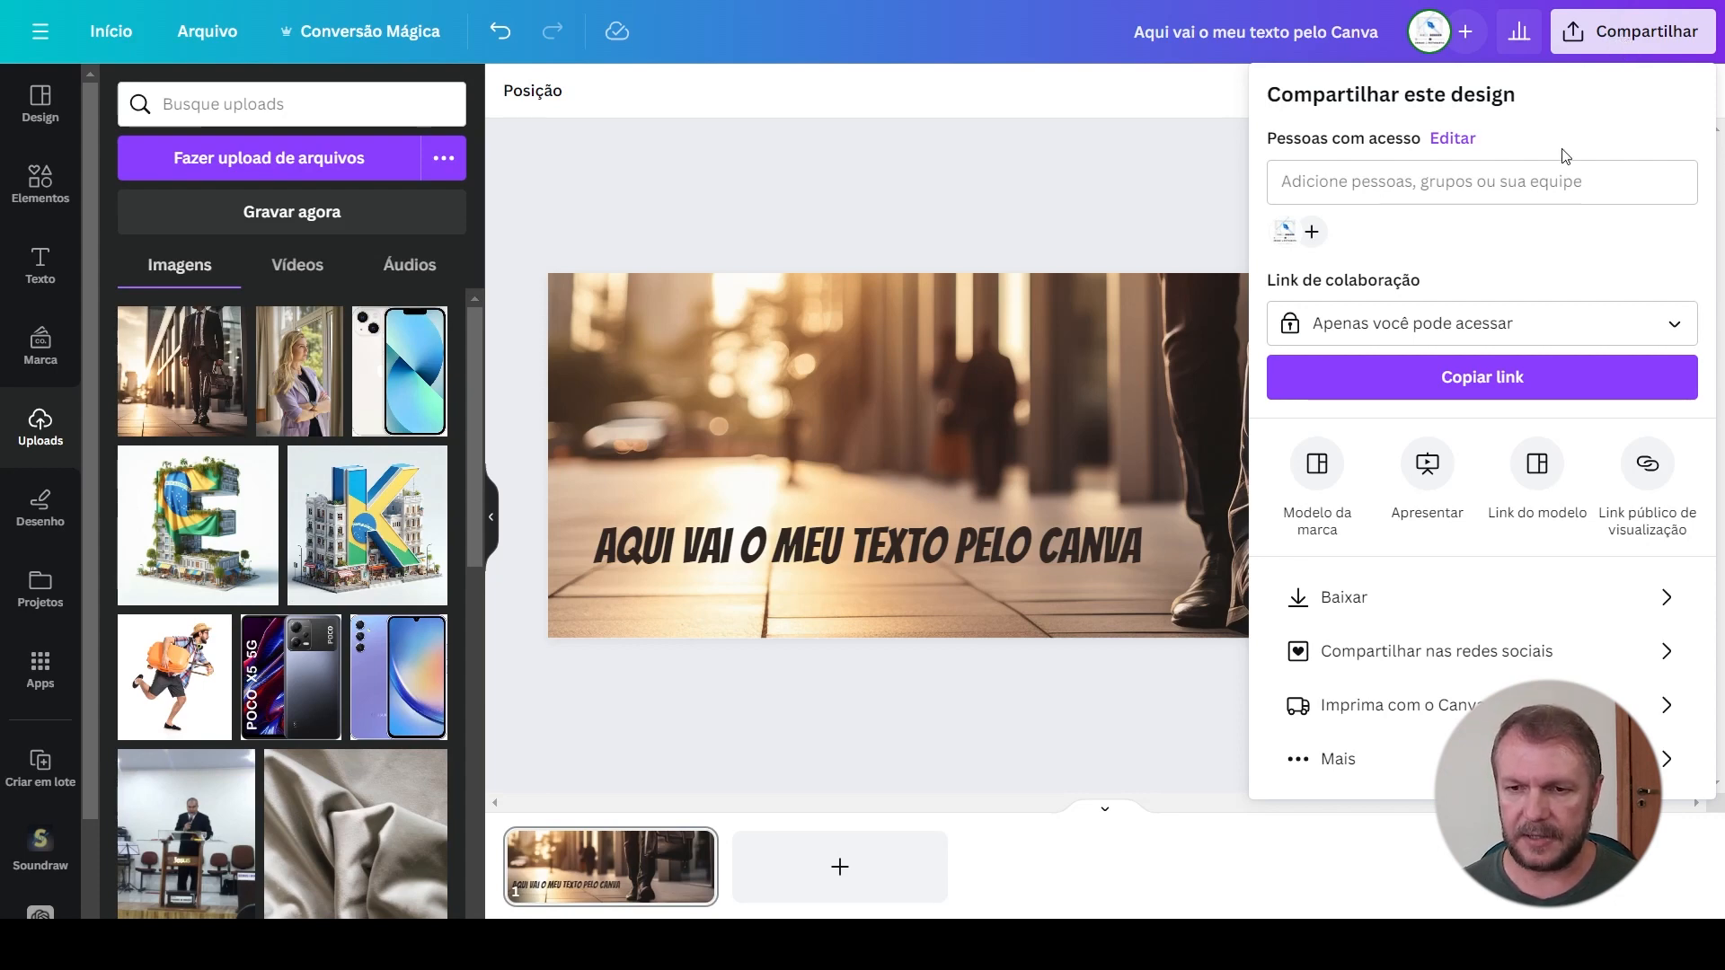
pyautogui.click(1405, 608)
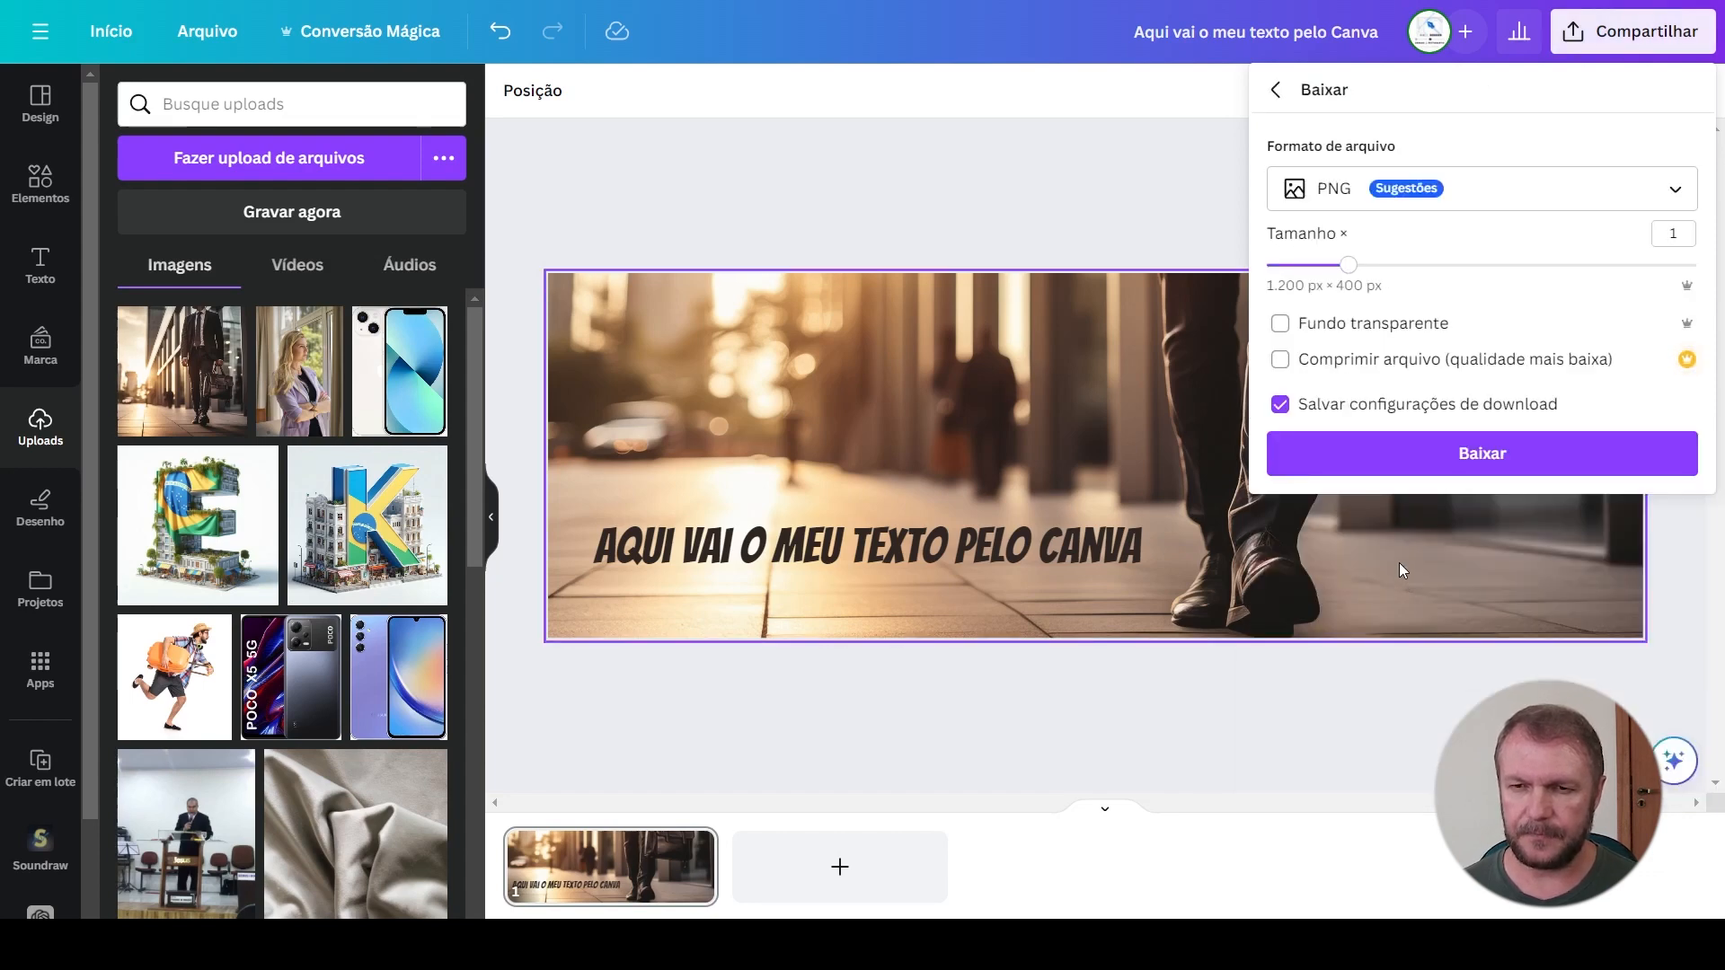
pyautogui.click(1551, 199)
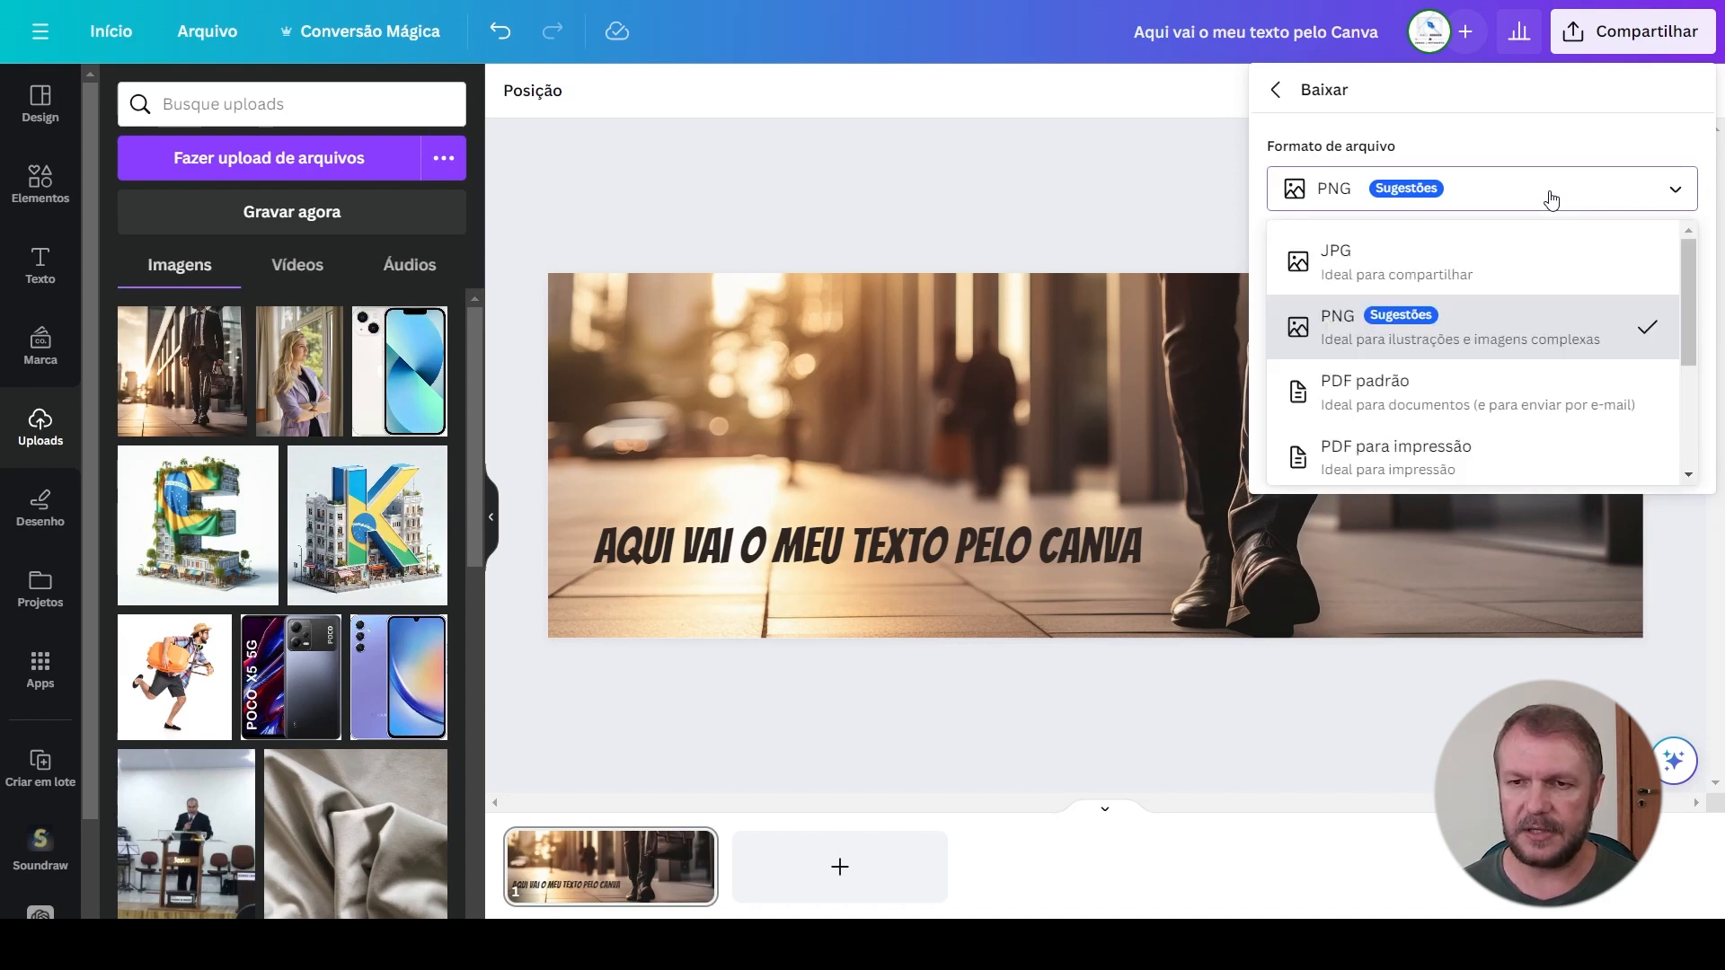
pyautogui.click(1358, 270)
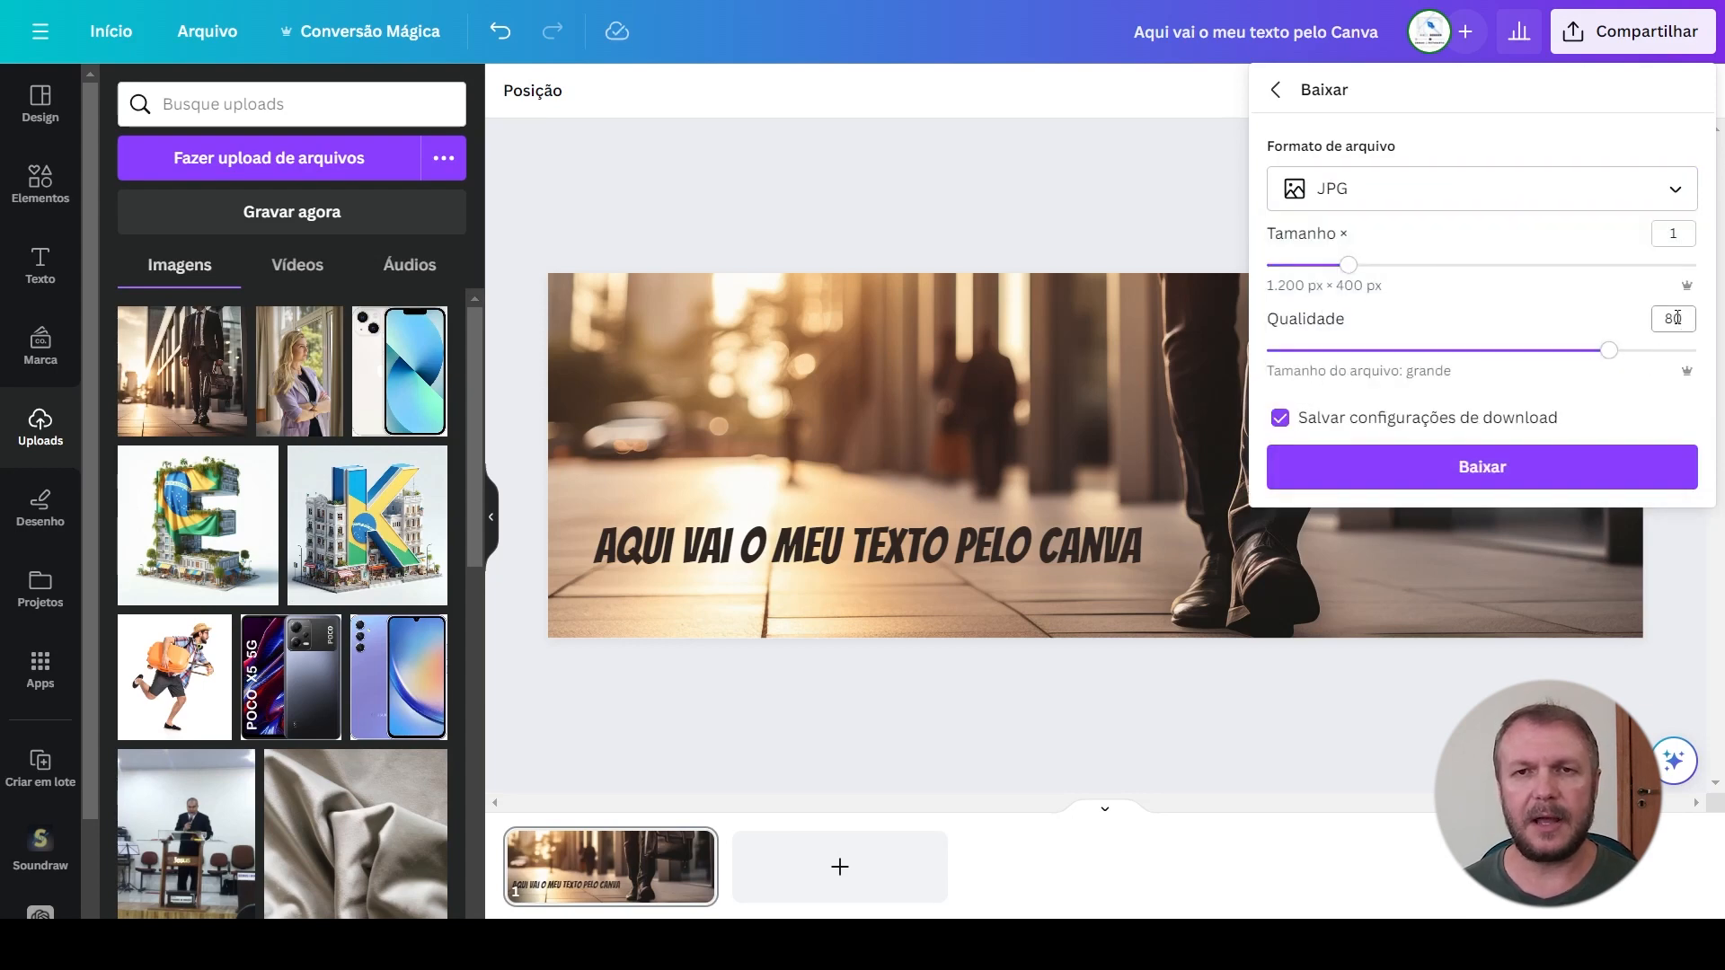
pyautogui.doubleClick(1676, 318)
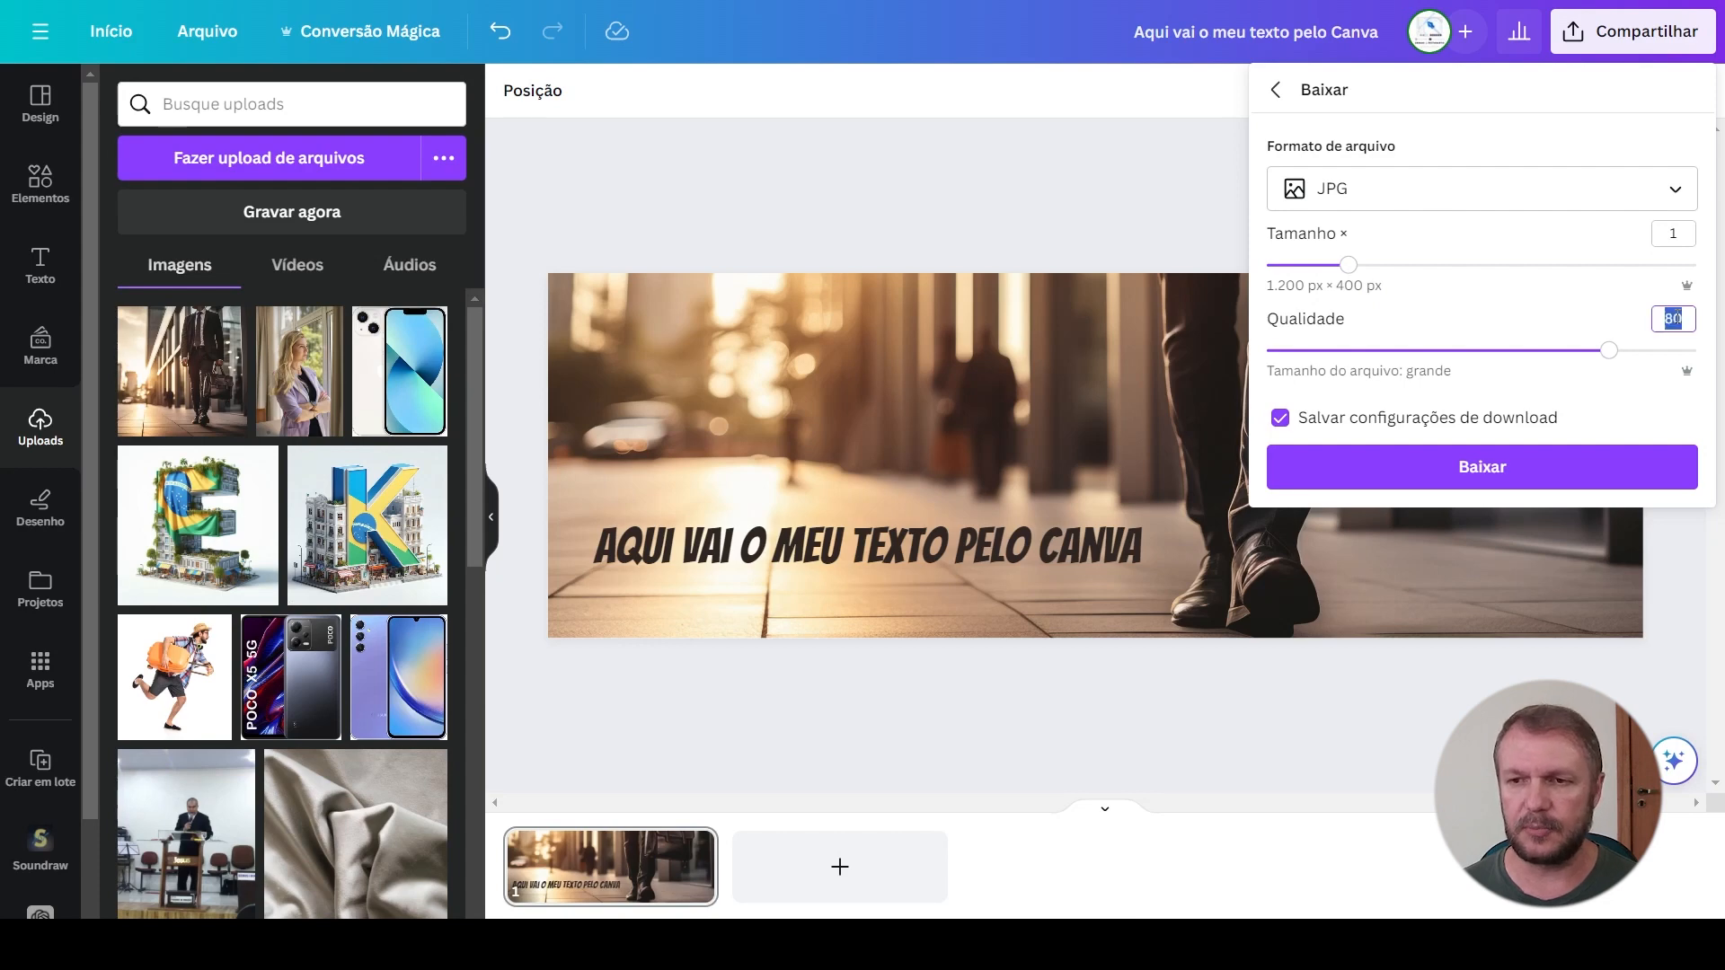
pyautogui.write('50')
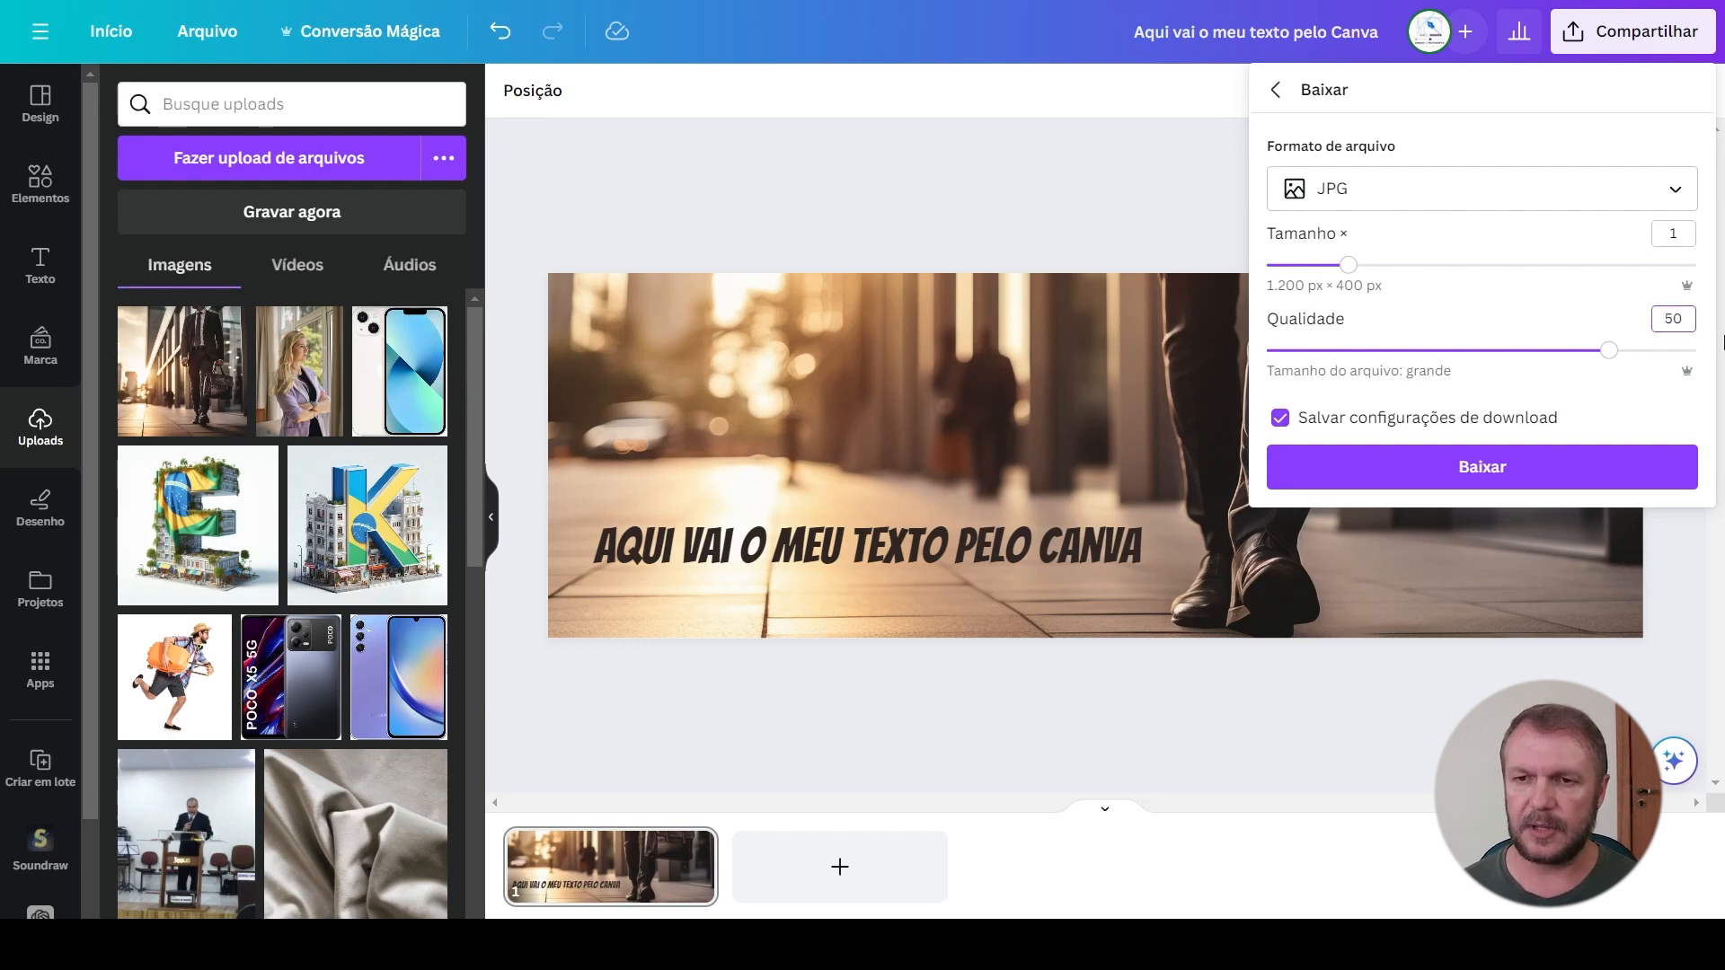
pyautogui.click(1157, 228)
pyautogui.click(1614, 45)
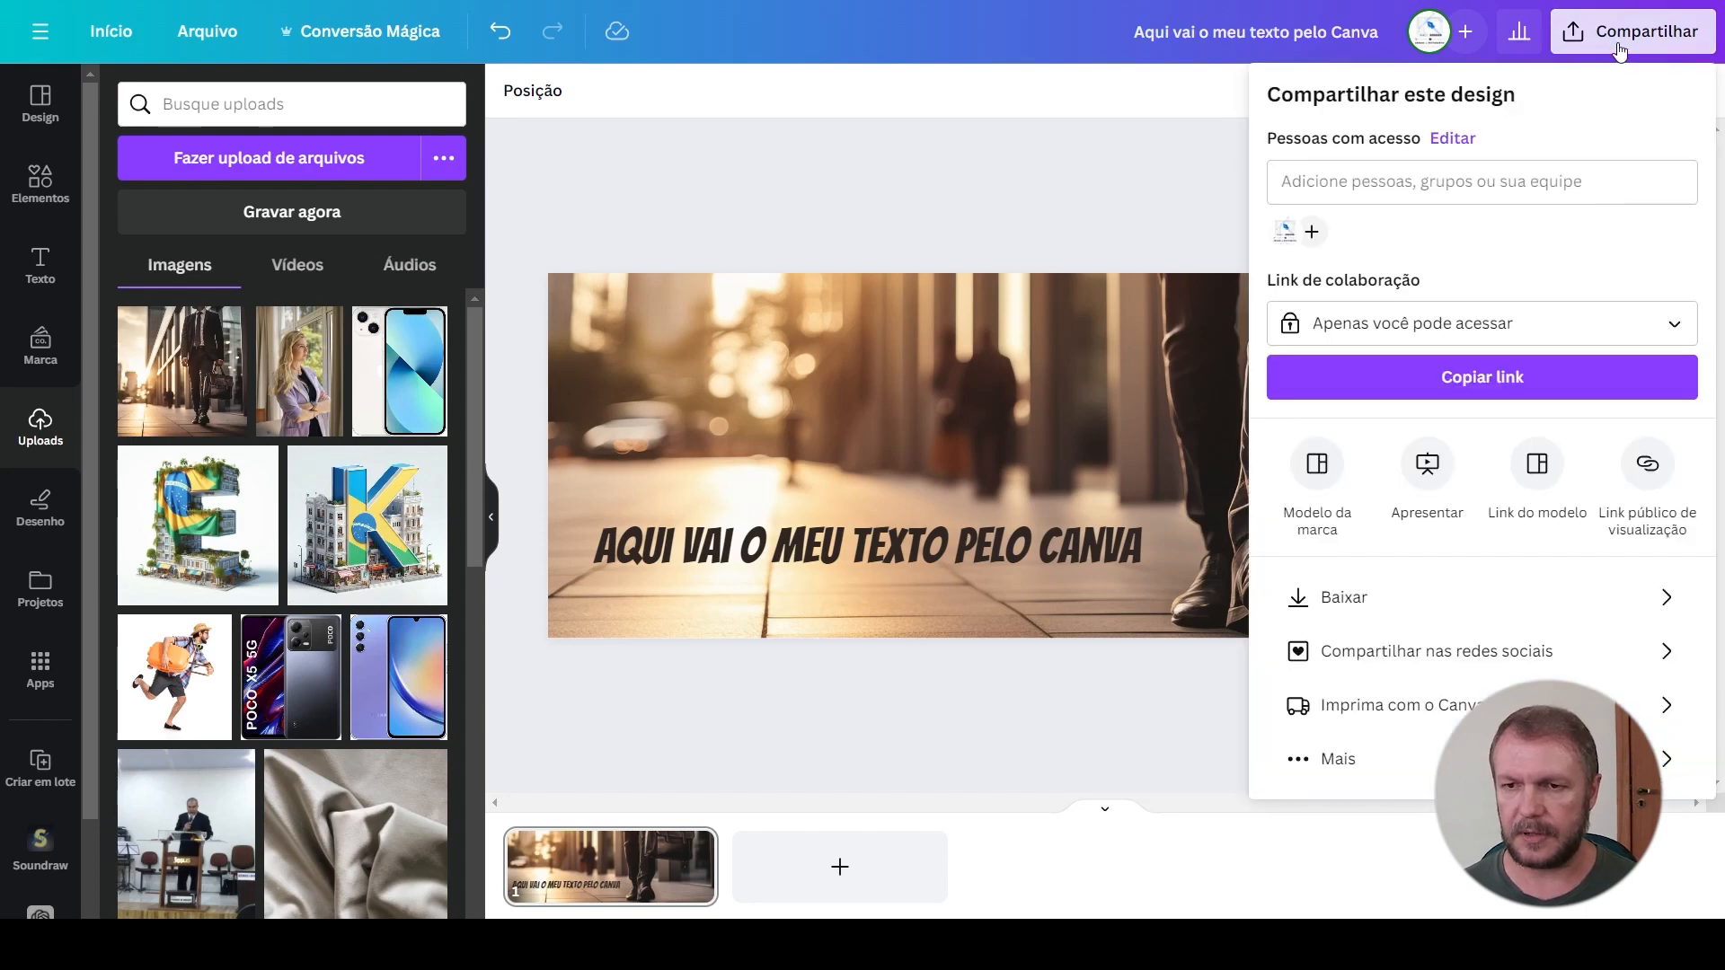
pyautogui.click(1376, 595)
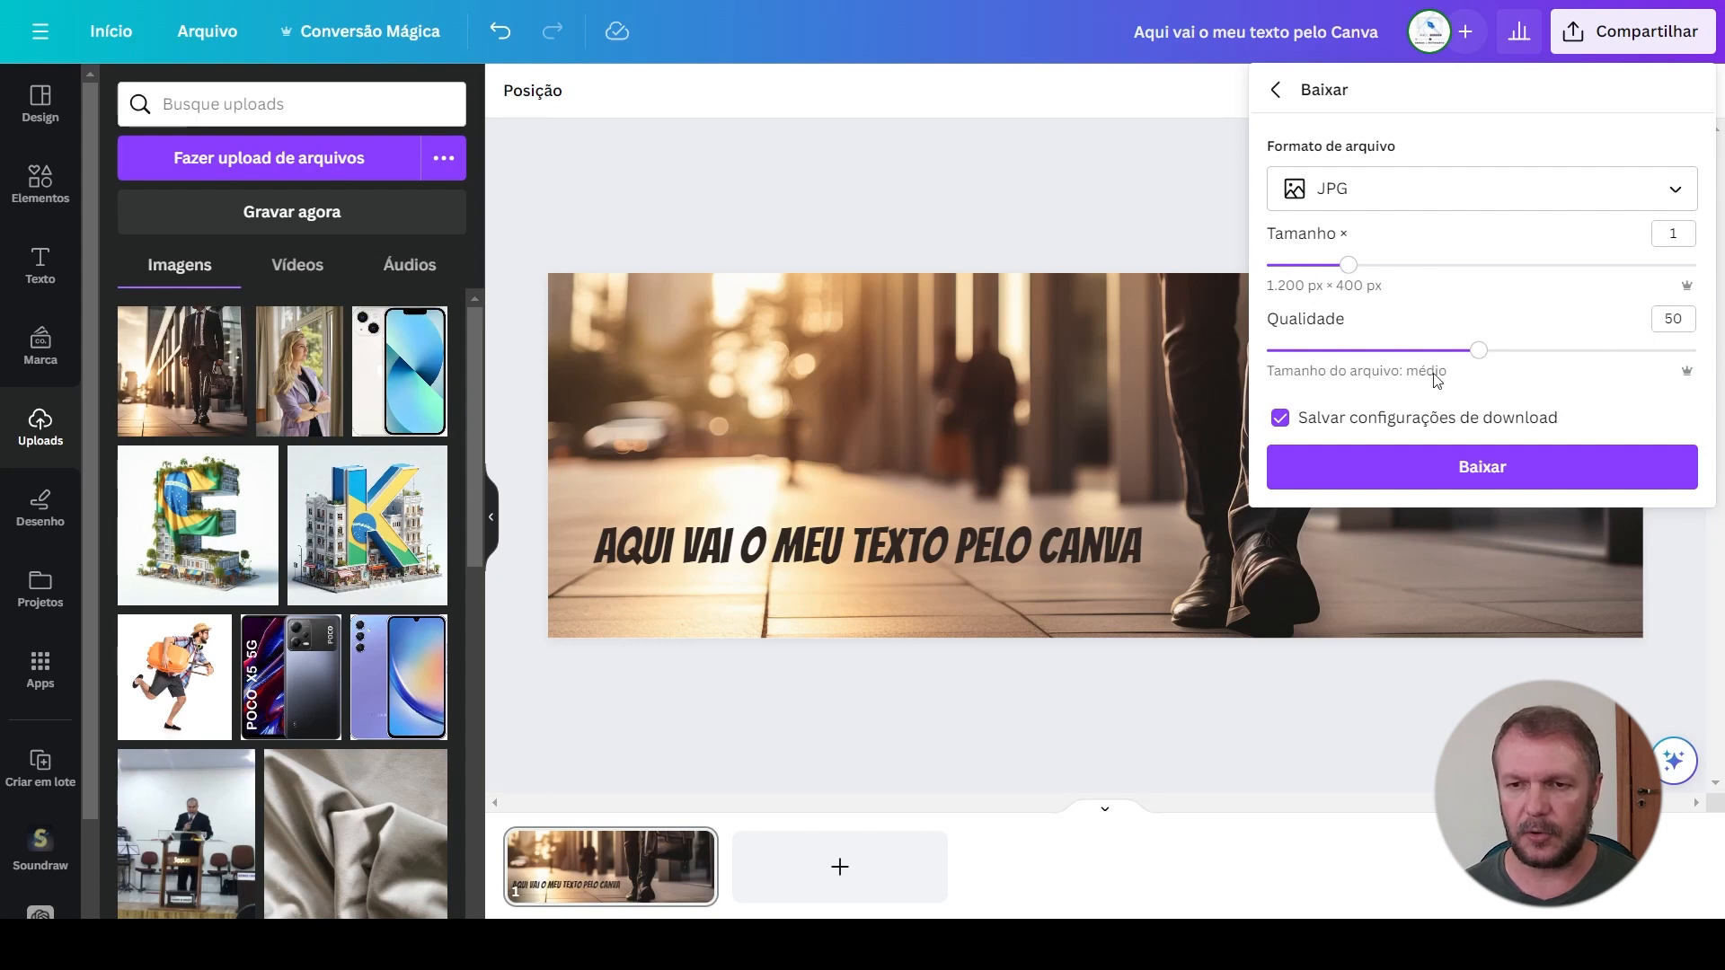
pyautogui.click(1472, 474)
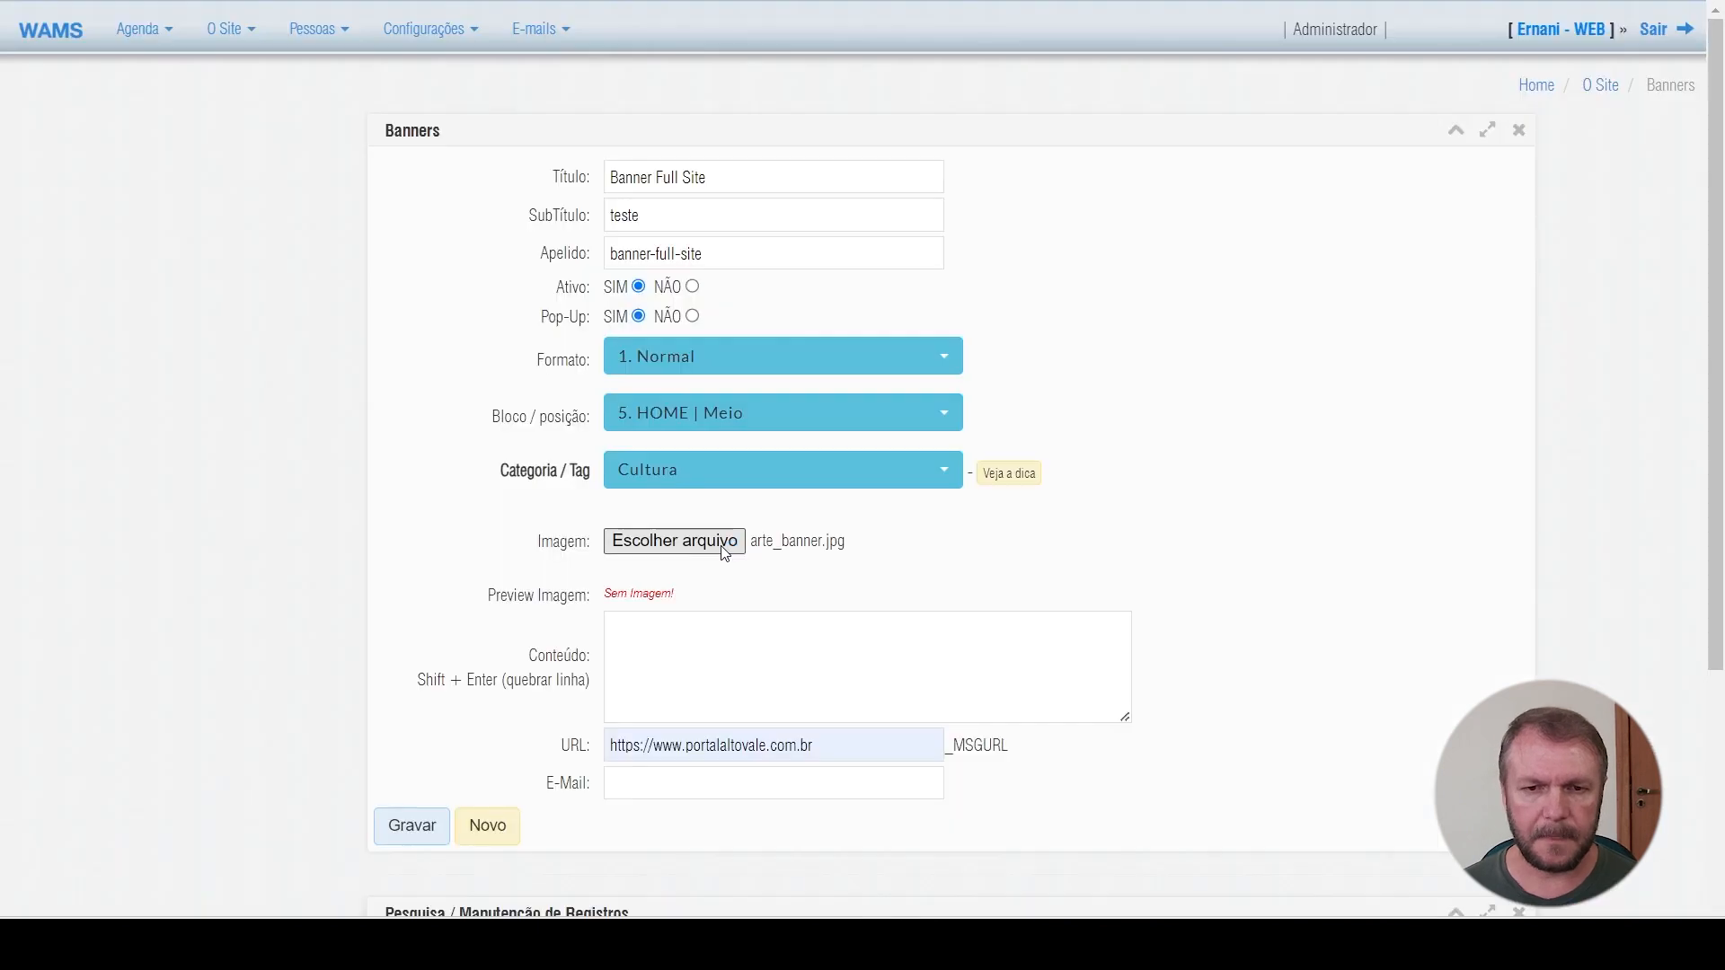
# In the WAMS Banners form, replace the chosen image with the file "Aqui vai o meu texto pelo Canva" from Downloads
pyautogui.click(724, 552)
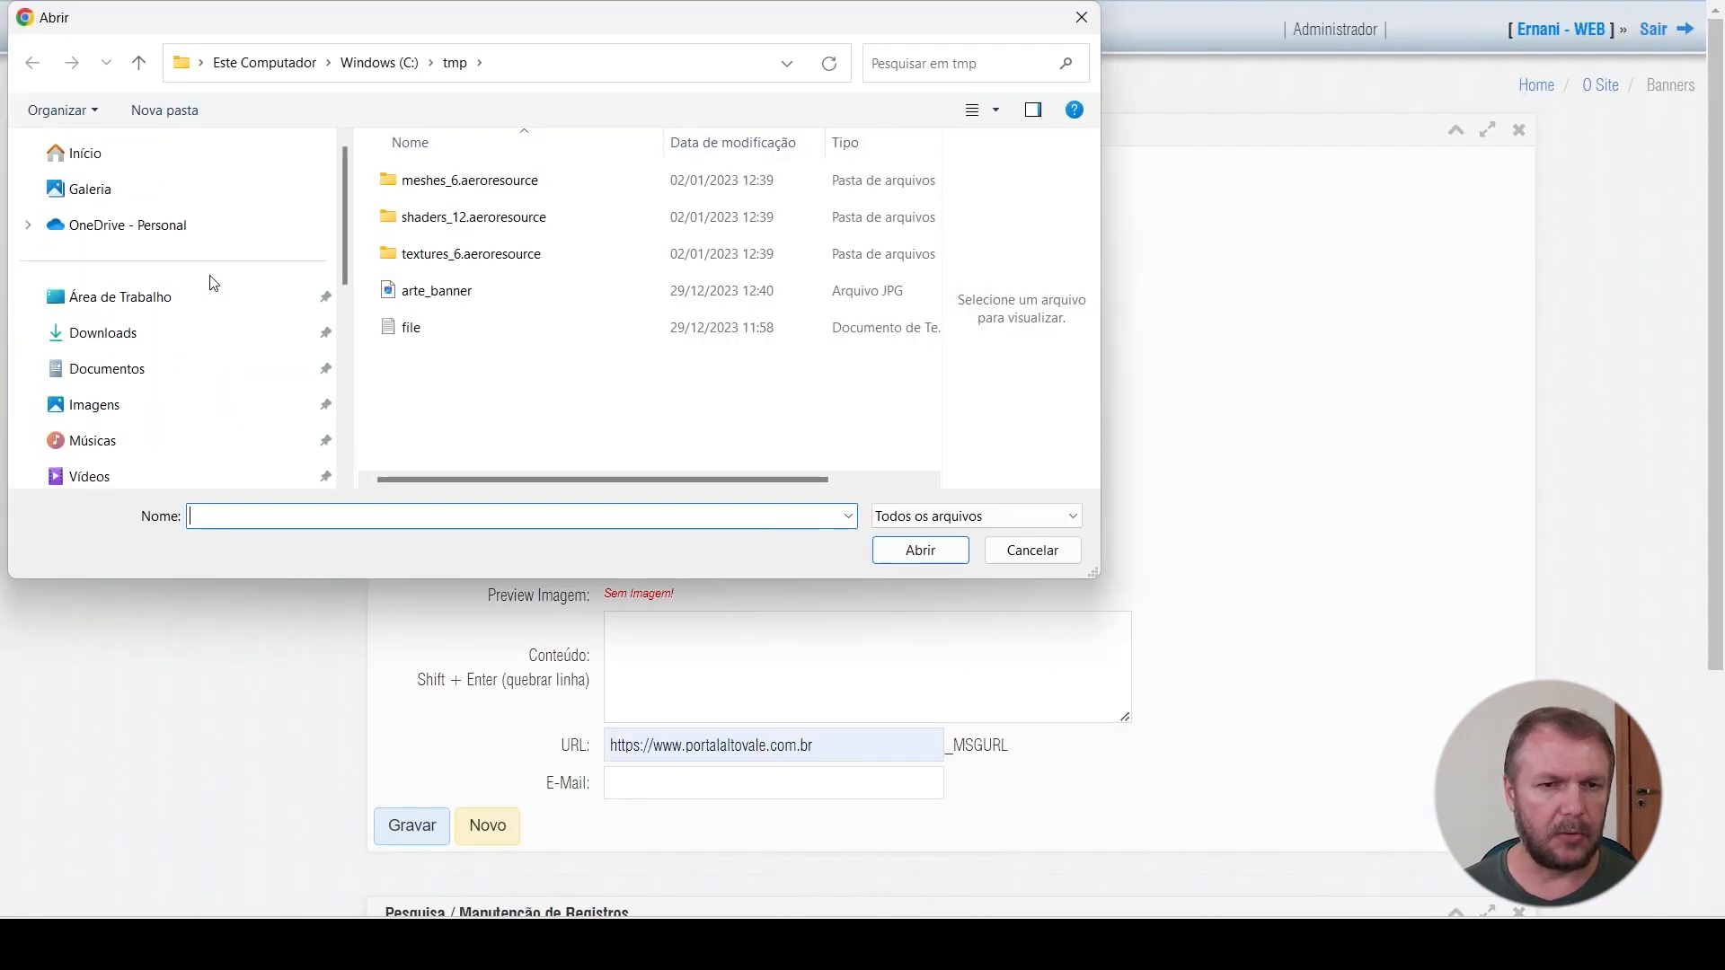
pyautogui.click(128, 337)
pyautogui.click(516, 212)
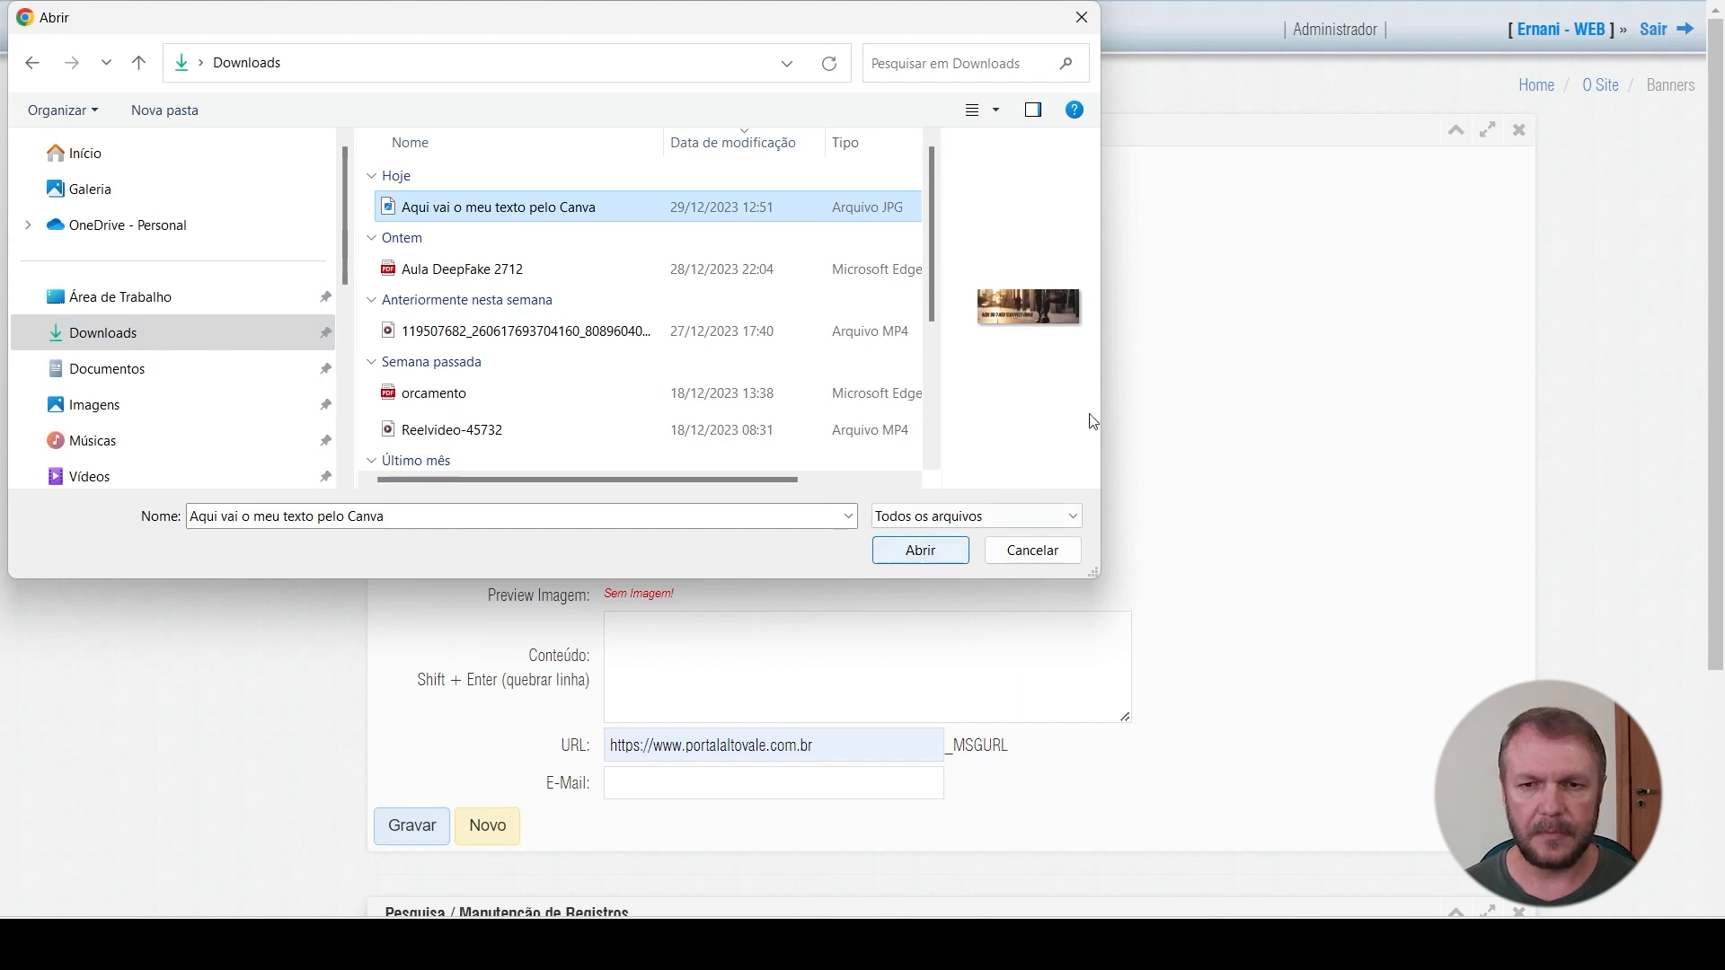
pyautogui.moveTo(1099, 422); pyautogui.dragTo(1436, 437)
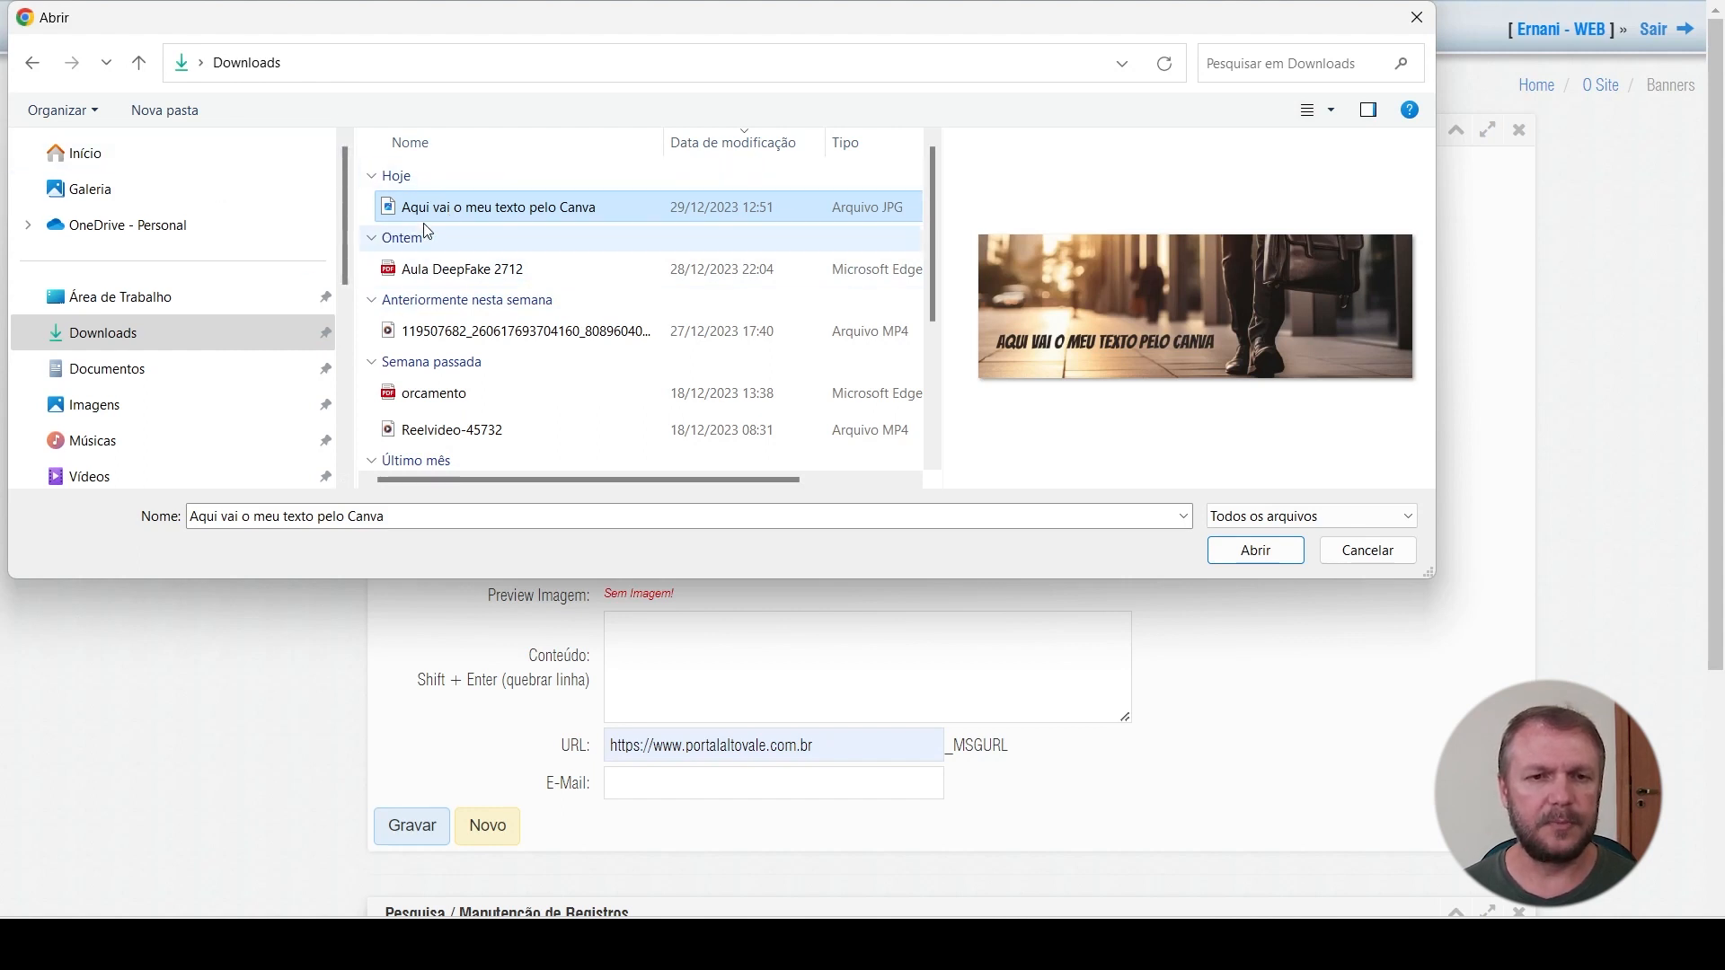
pyautogui.click(1257, 549)
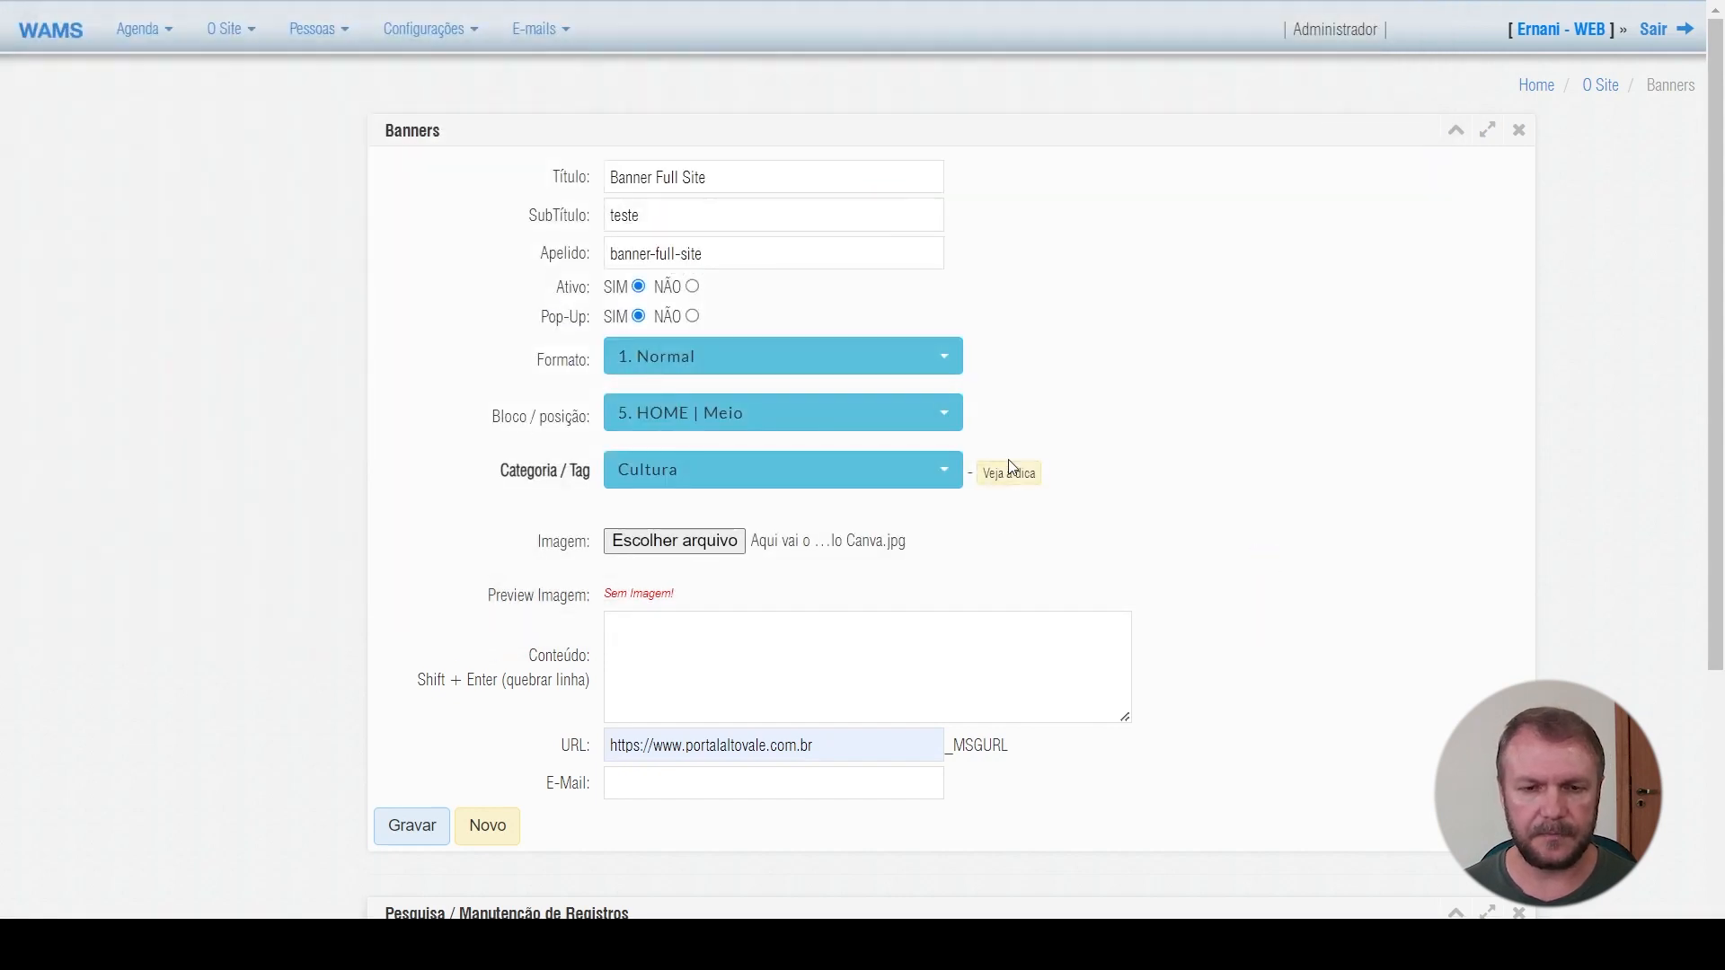
# Set the banner's Bloco / posição to "2. Banner Full Centro" and reopen the position list to review its dimensions
pyautogui.click(774, 415)
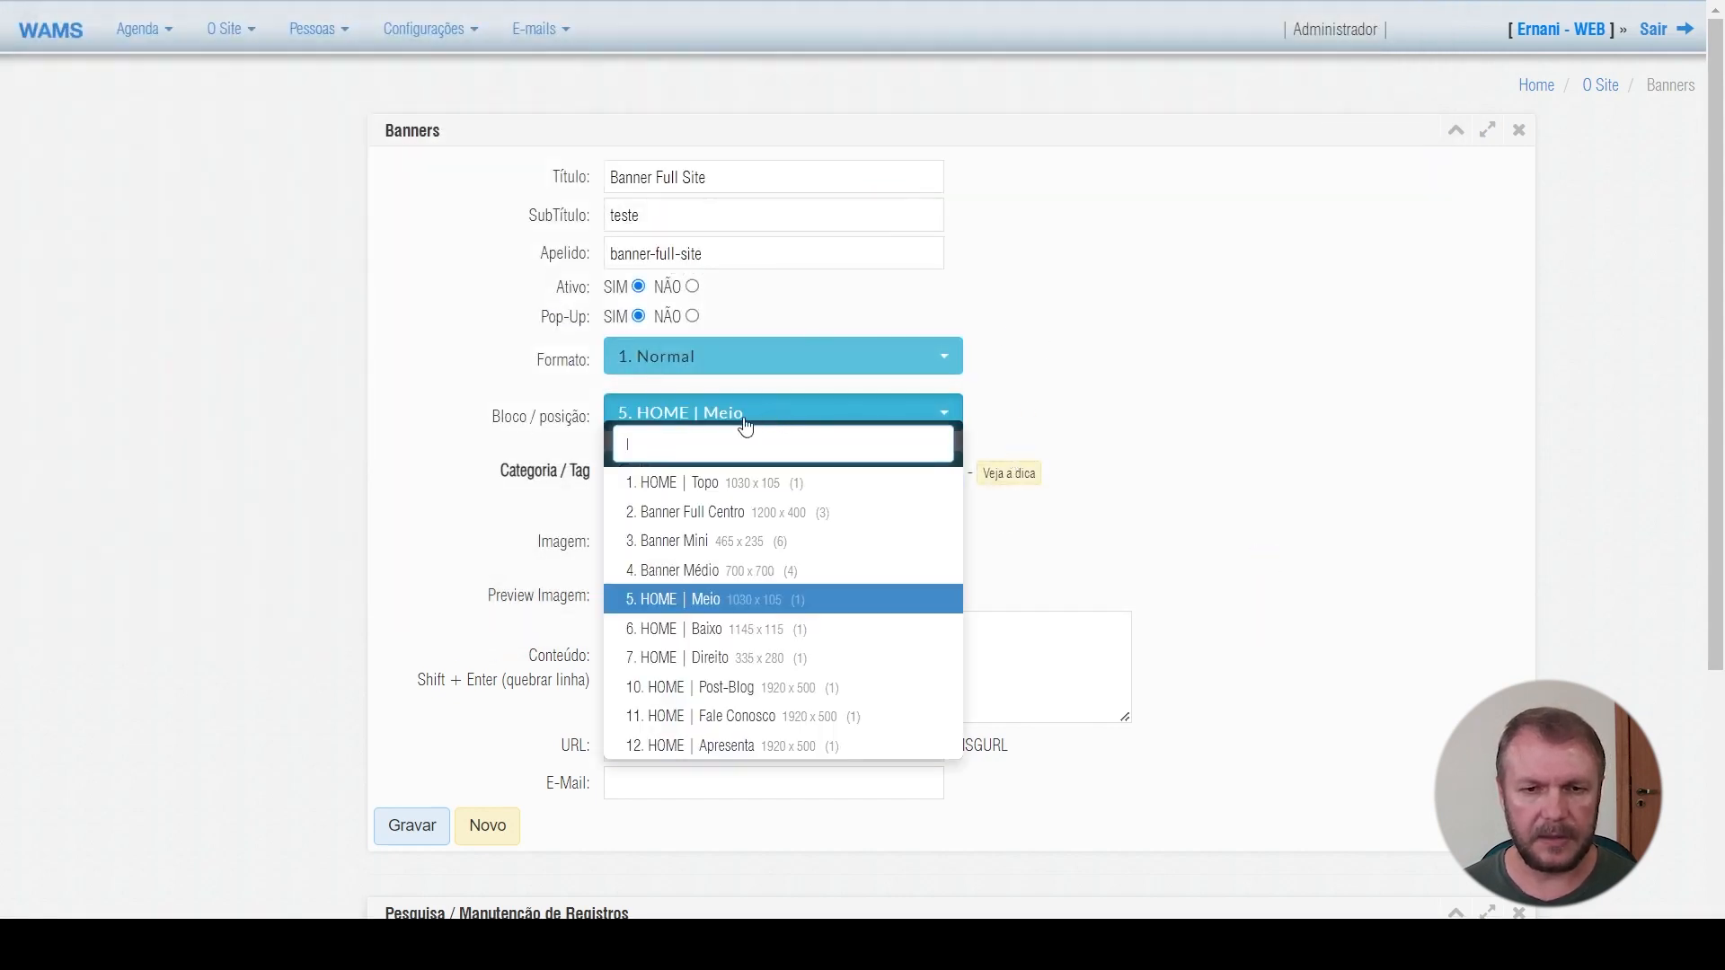
pyautogui.click(691, 516)
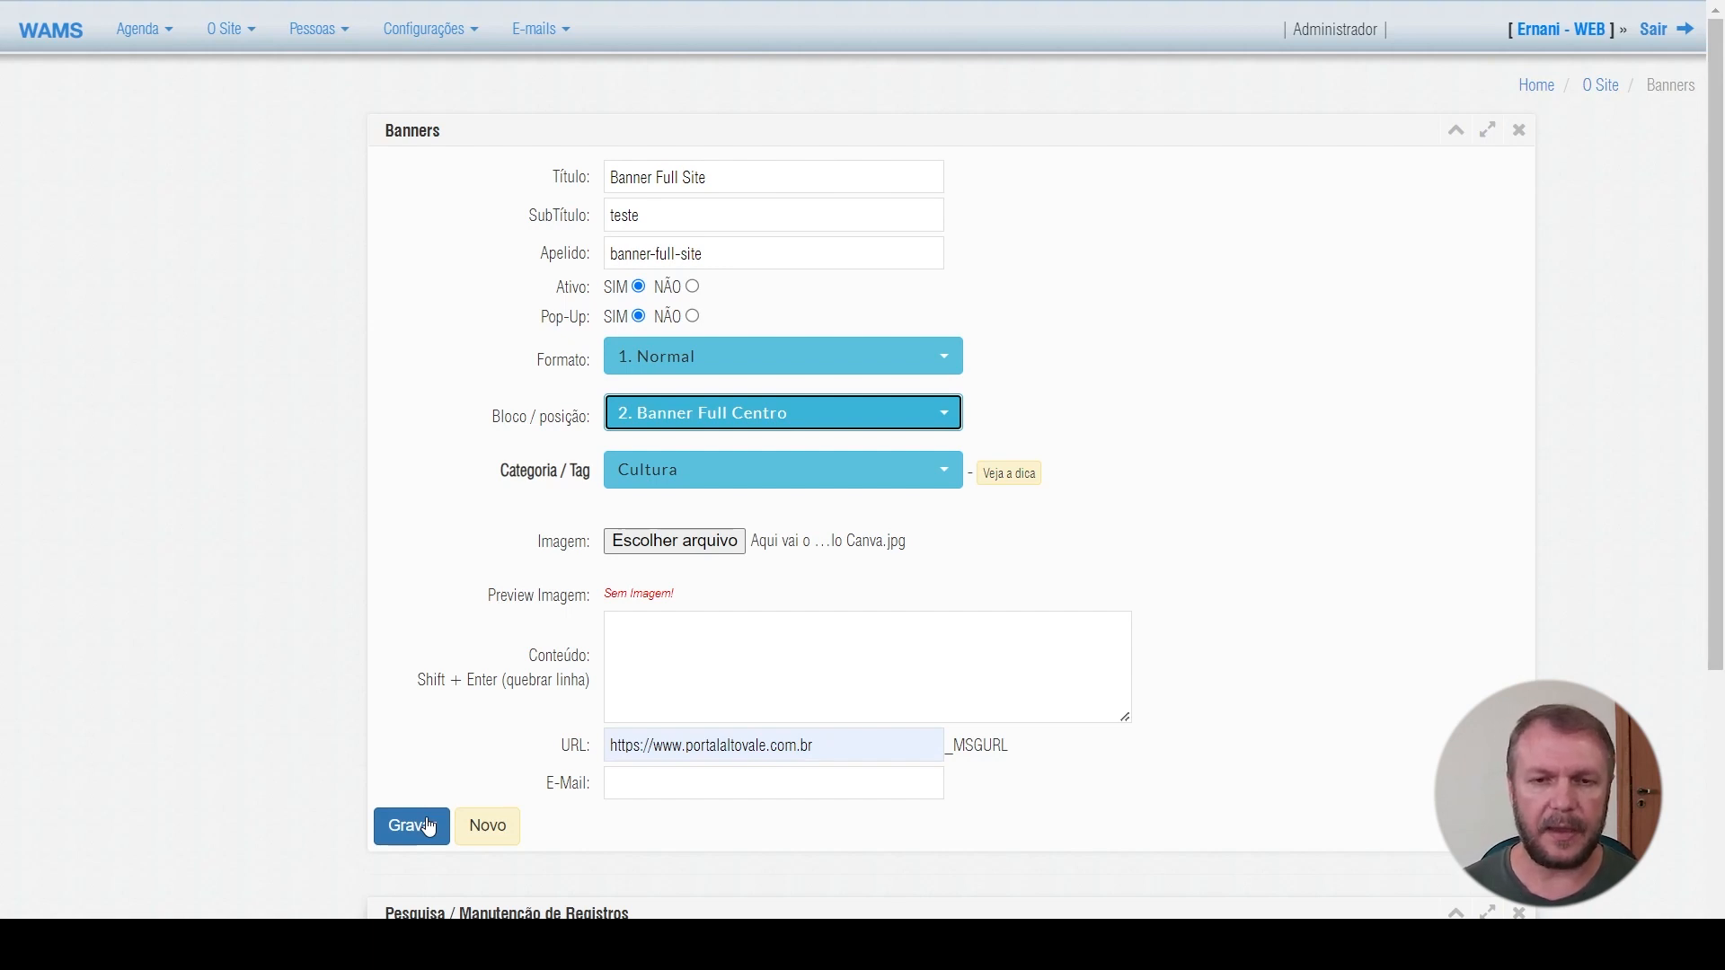
pyautogui.click(827, 416)
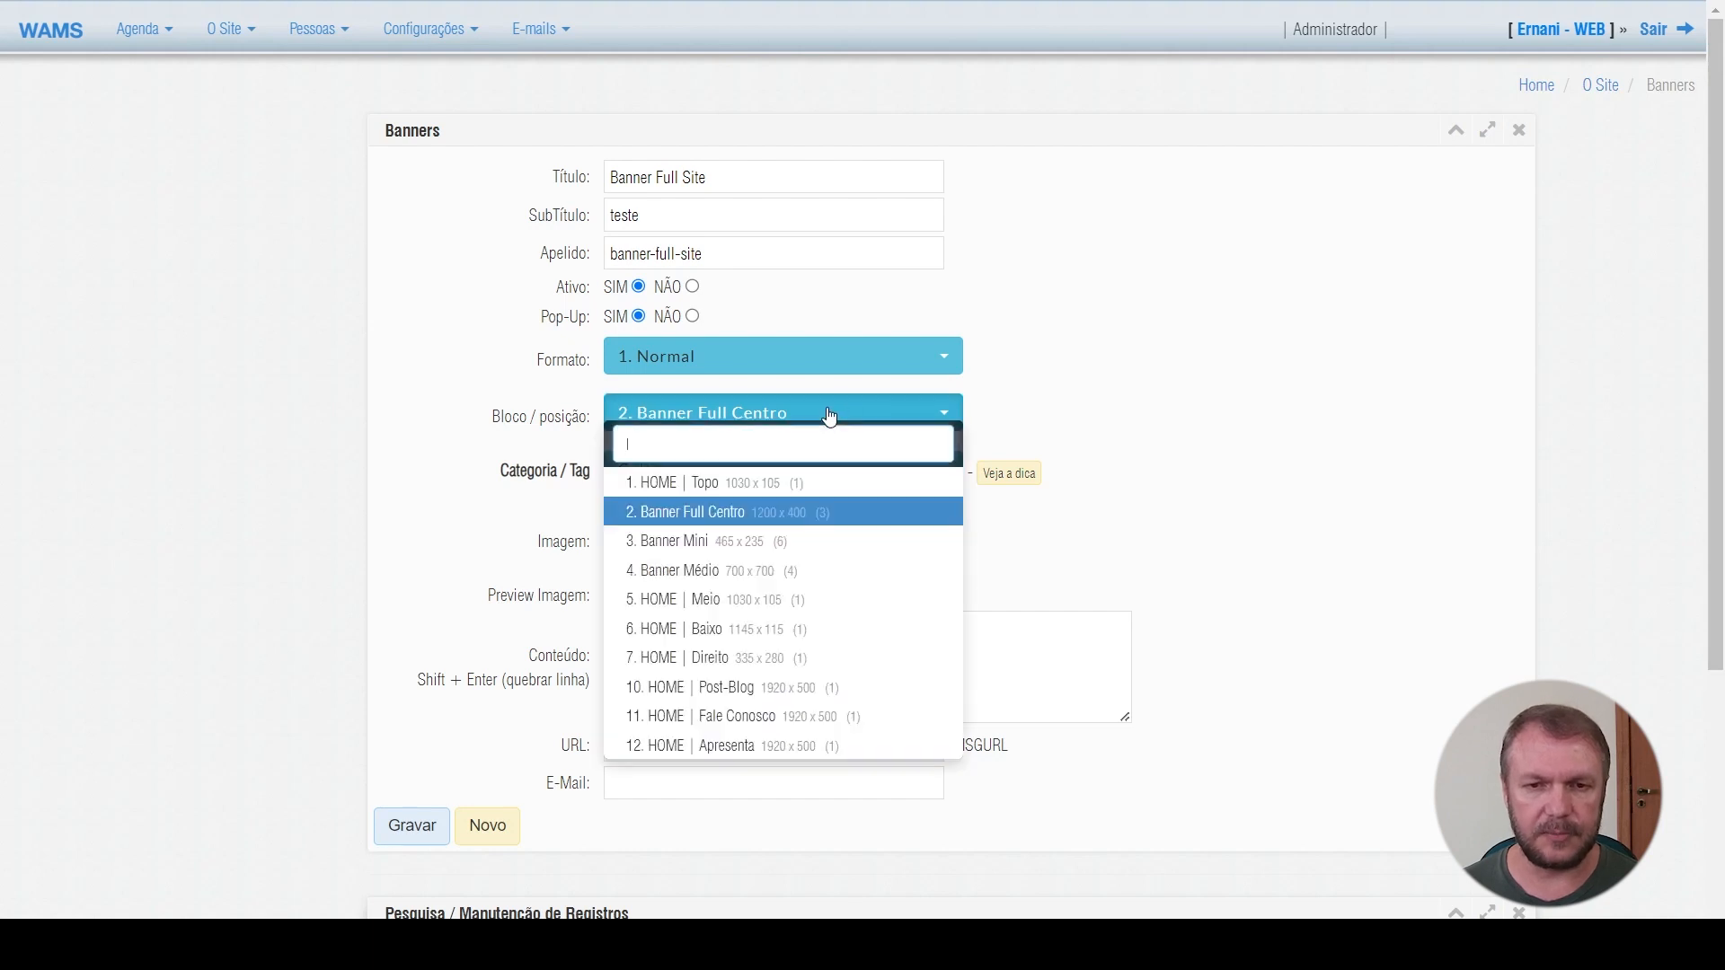